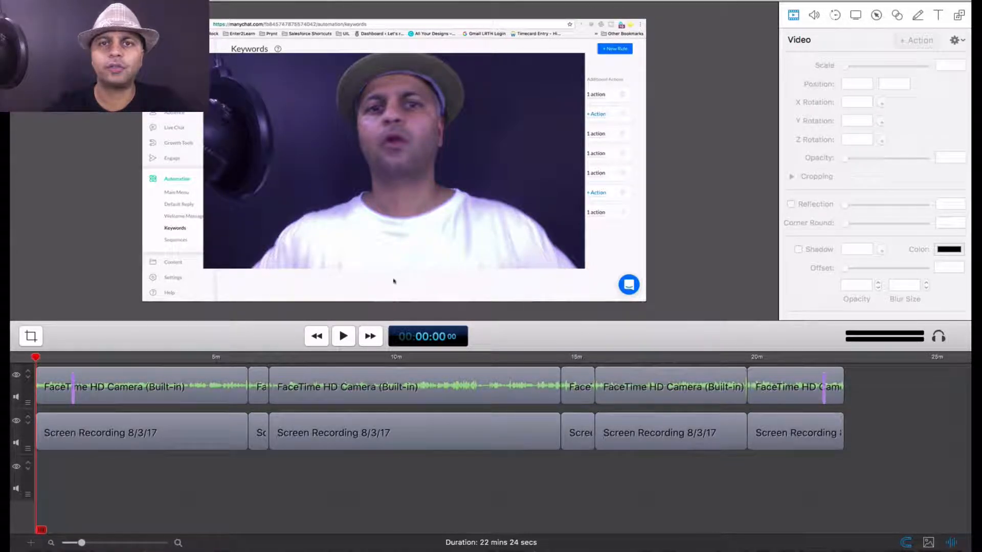
Examine the first FaceTime HD Camera and Screen Recording 8/3/17 clips close up at the start of the timeline
mouse_move(518, 550)
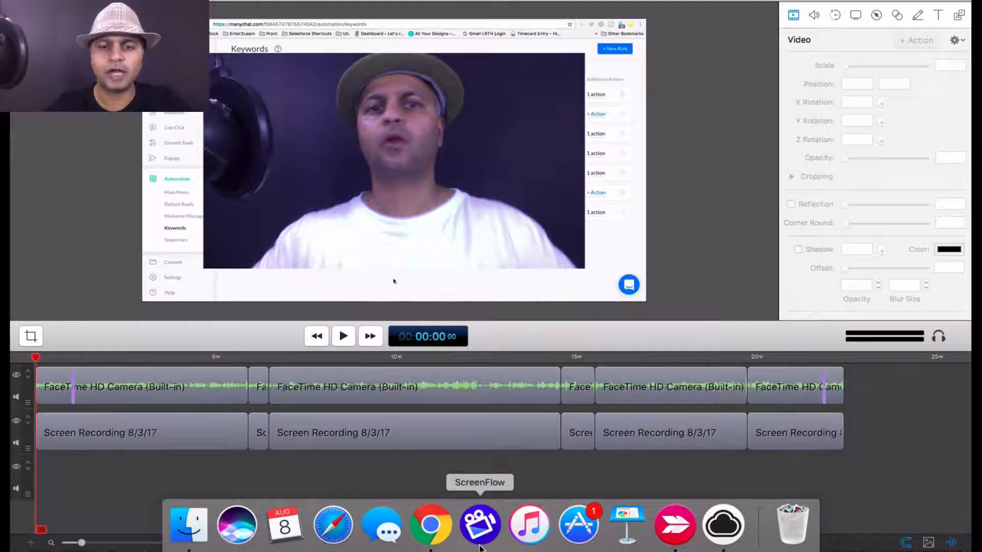
click(534, 396)
click(567, 464)
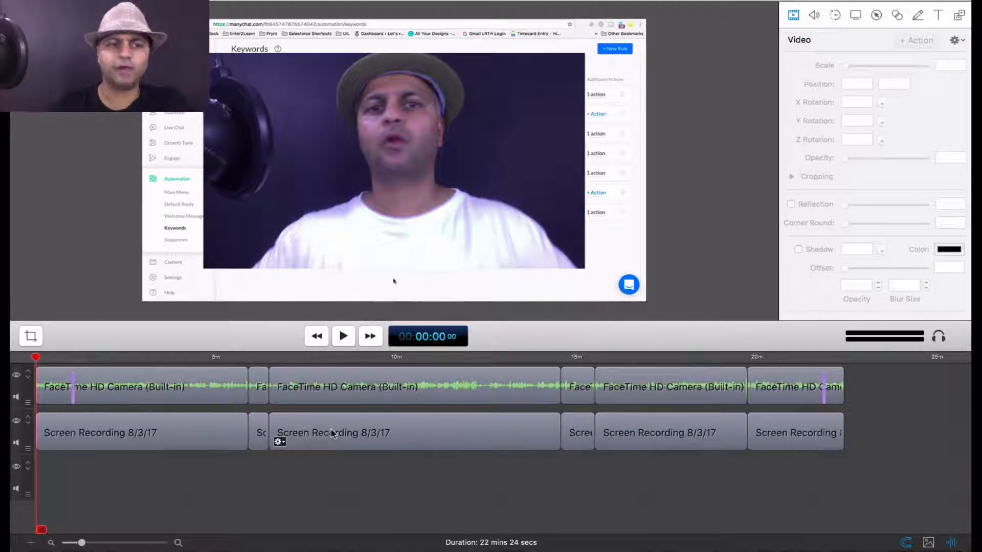
scroll(494, 492, up, 5)
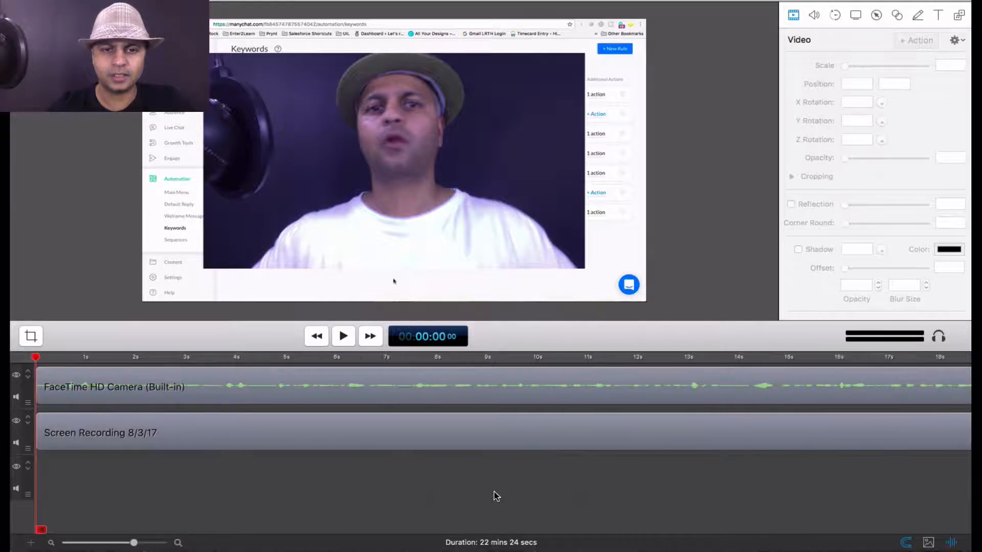
click(279, 403)
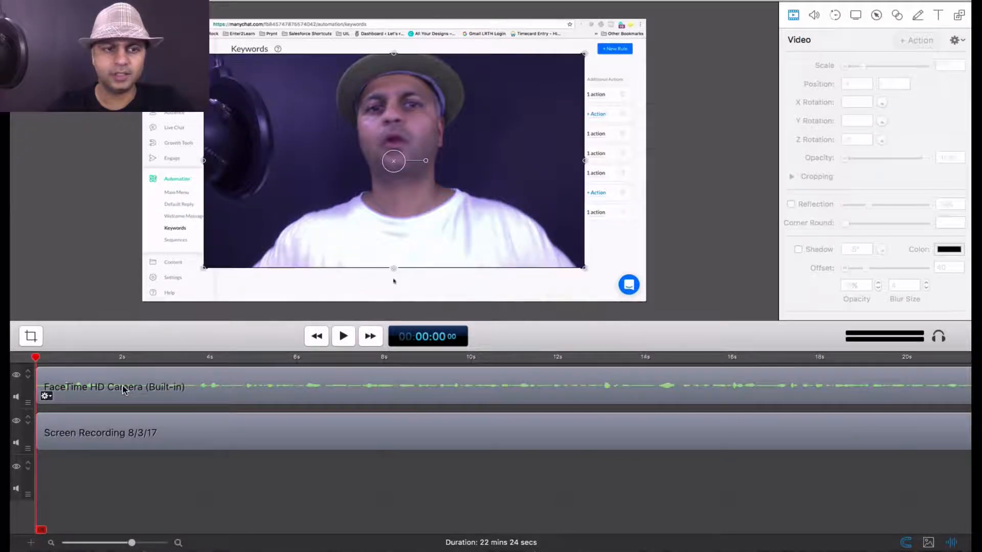
click(195, 421)
click(206, 380)
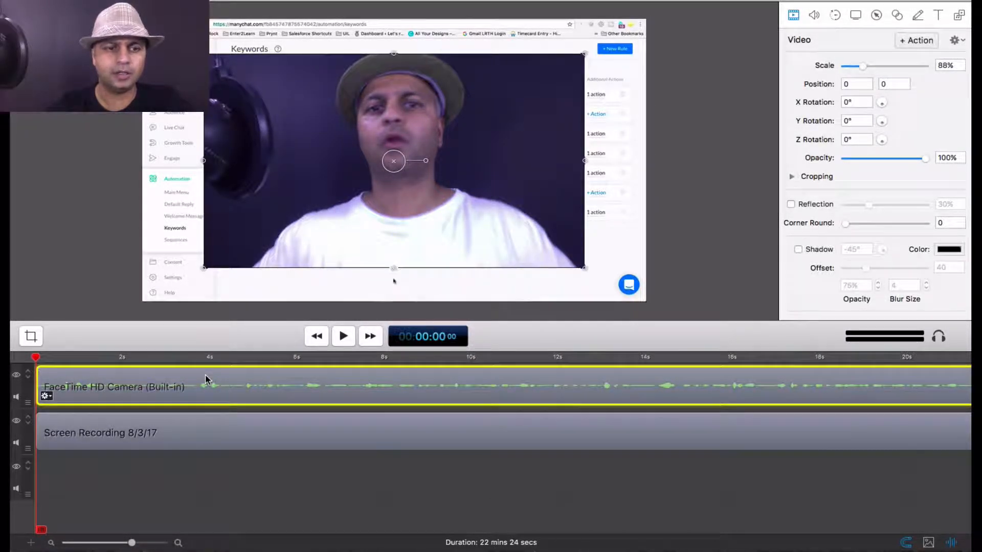
click(352, 502)
click(333, 403)
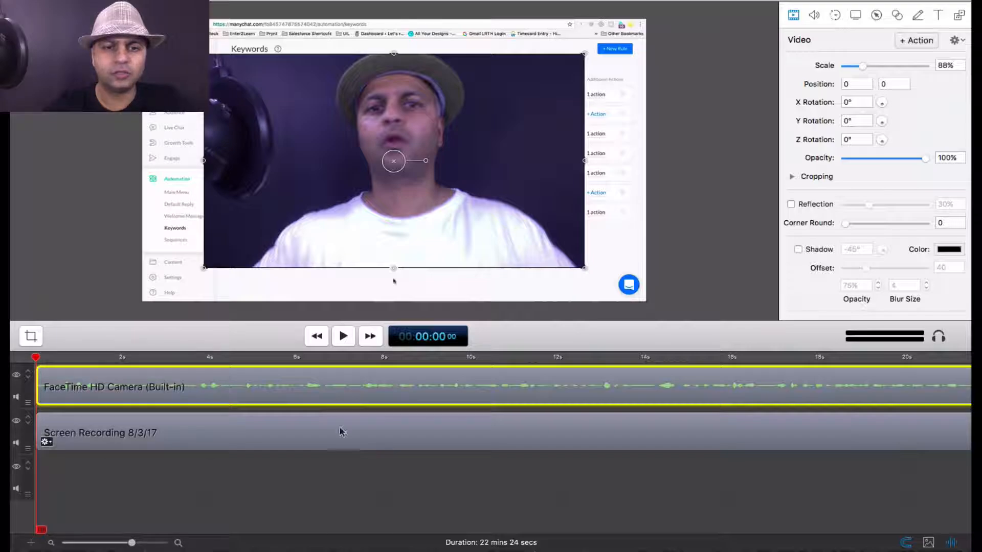
click(767, 12)
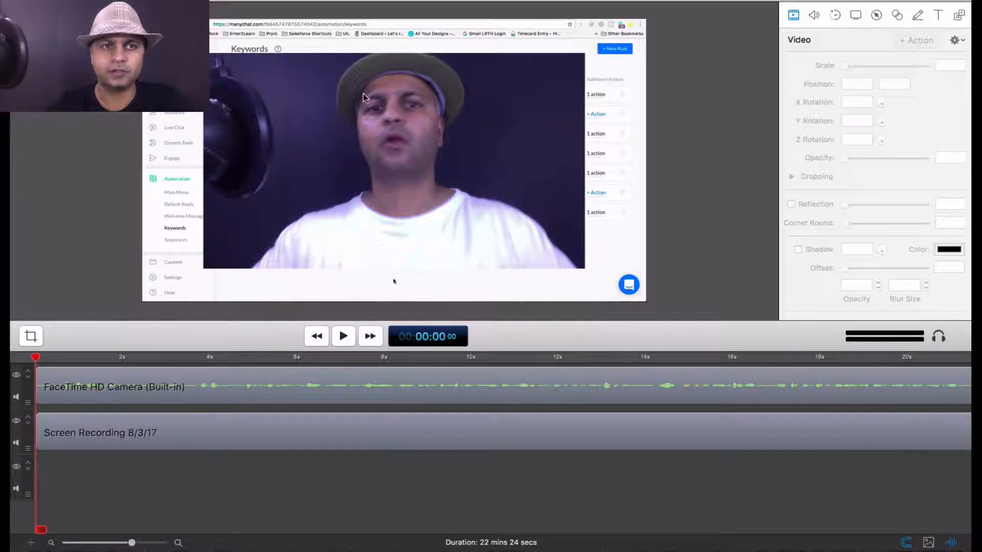
Compare the areas that the camera clip and the screen recording clip each cover in the preview by selecting them in turn
click(249, 393)
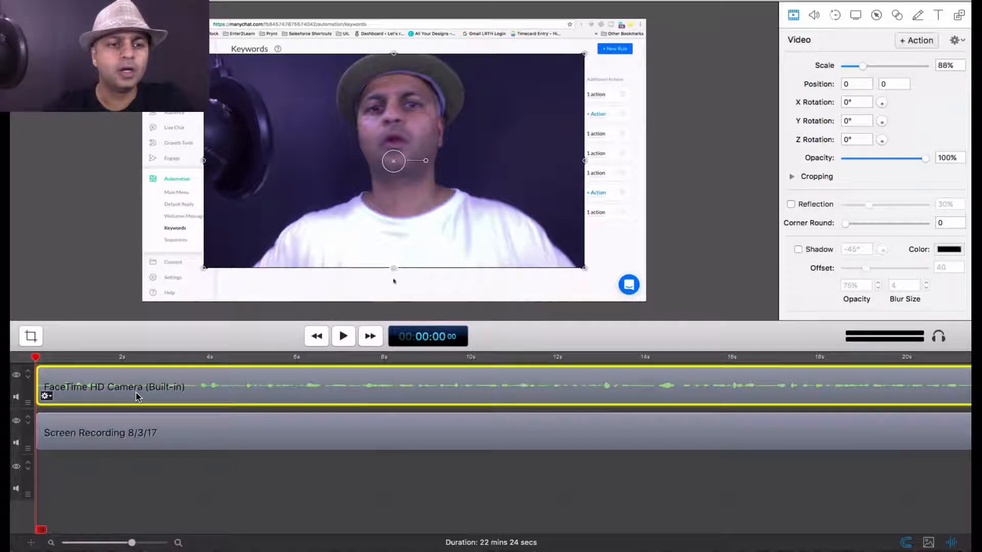
click(145, 436)
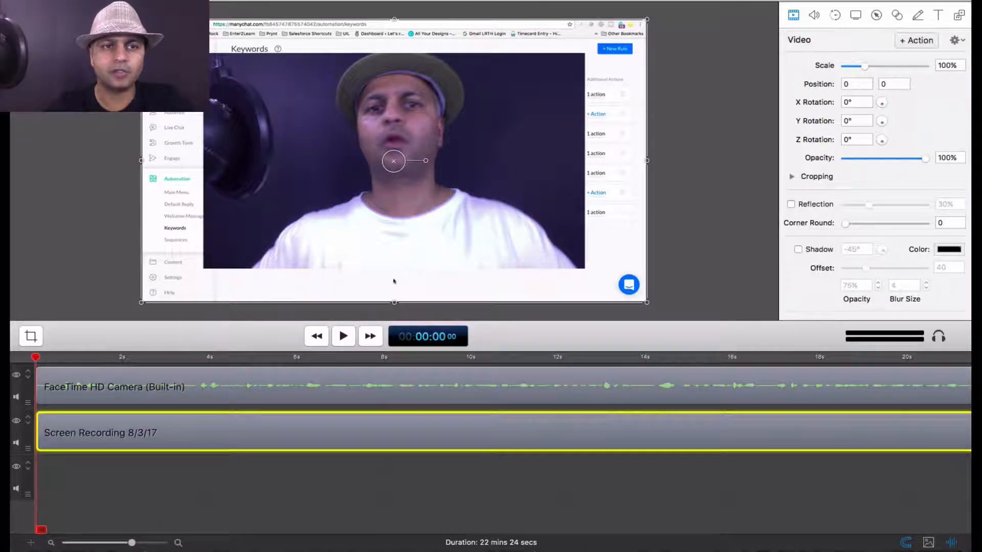
click(172, 396)
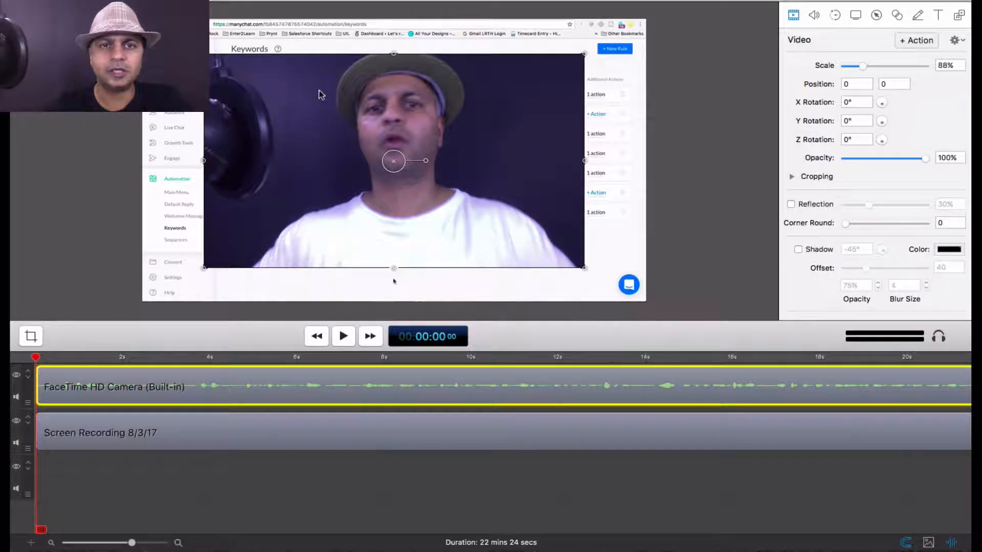
click(45, 439)
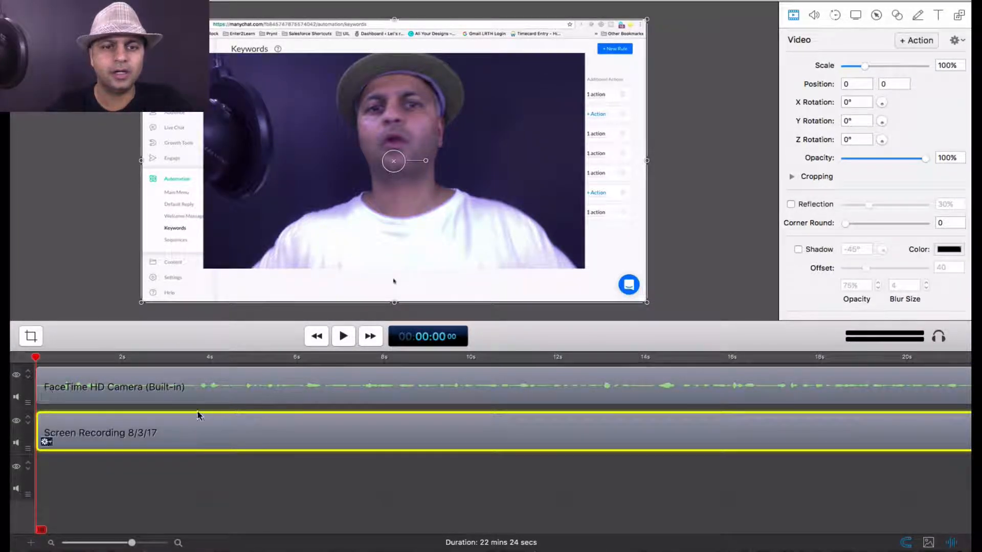
mouse_move(141, 19)
mouse_down()
mouse_move(183, 42)
mouse_move(141, 19)
mouse_up()
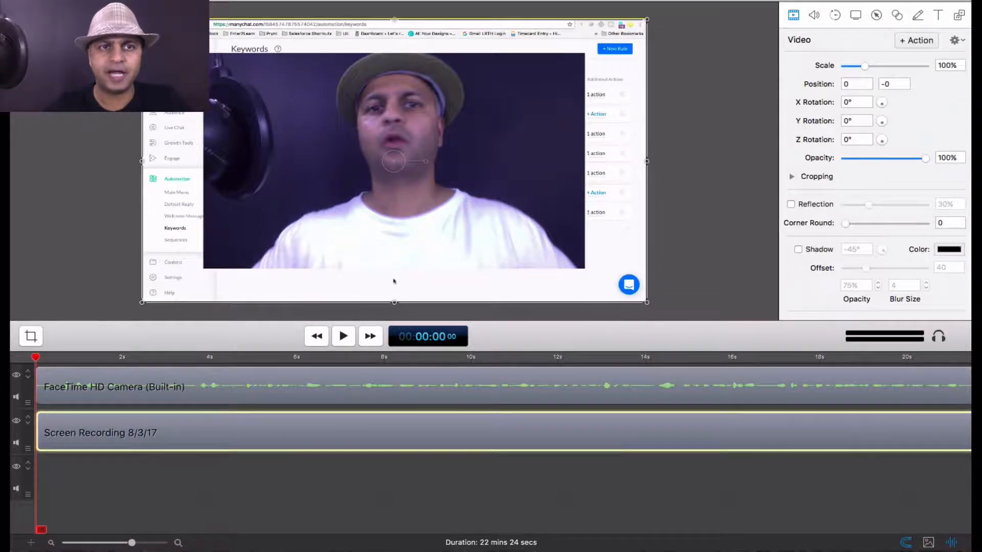
click(228, 388)
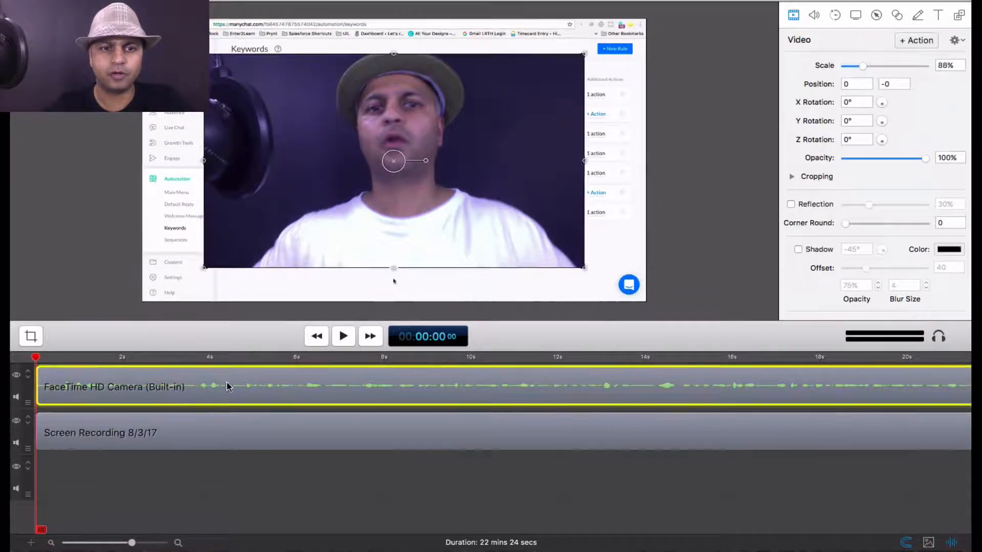
click(261, 436)
click(264, 384)
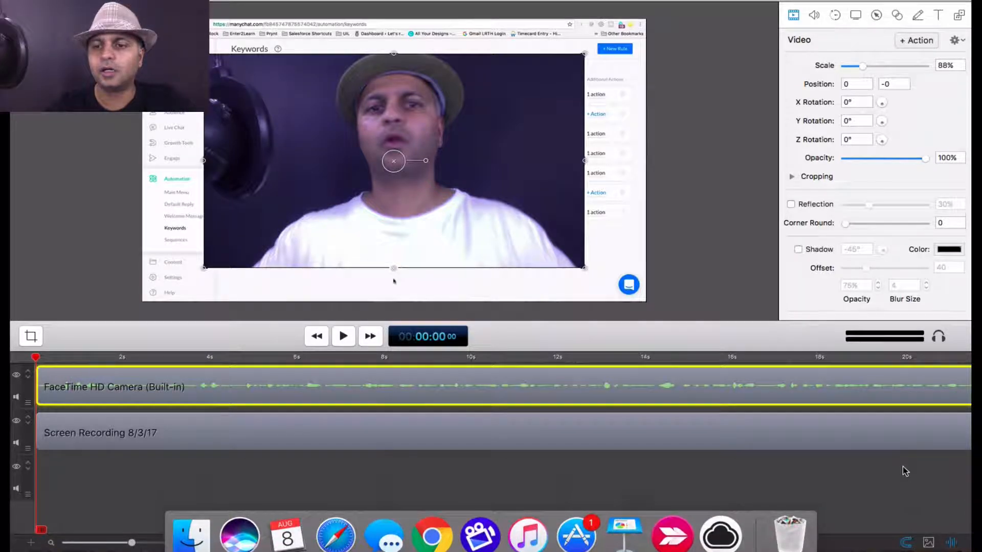
Turn on thumbnails for the timeline clips and look through roughly the first two minutes of both tracks
click(928, 543)
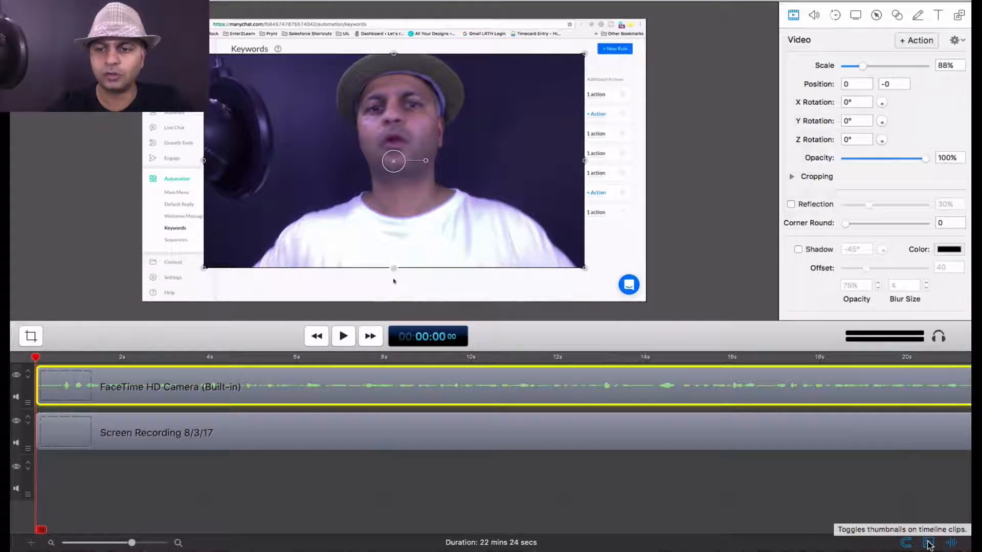
click(44, 440)
scroll(287, 456, right, 10)
scroll(289, 457, right, 15)
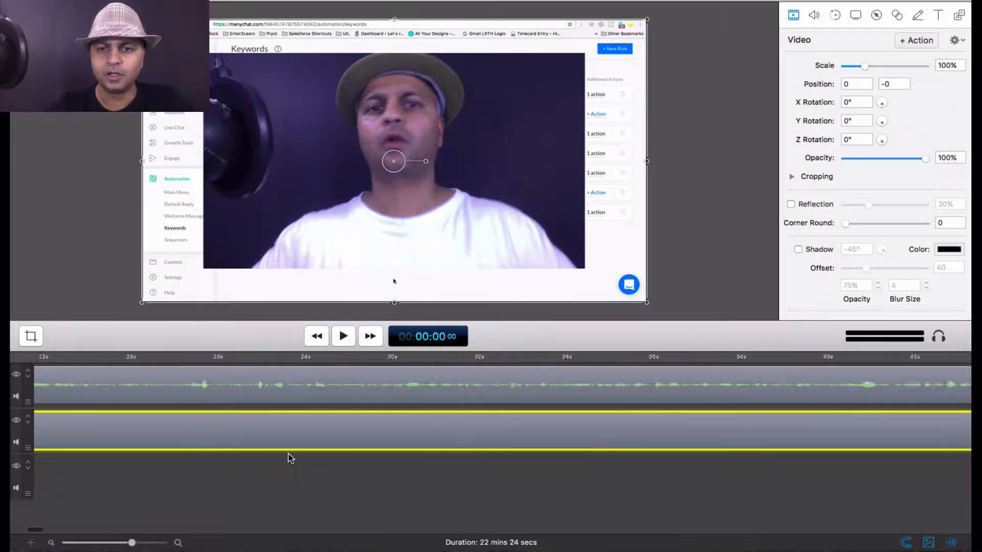
scroll(284, 453, right, 15)
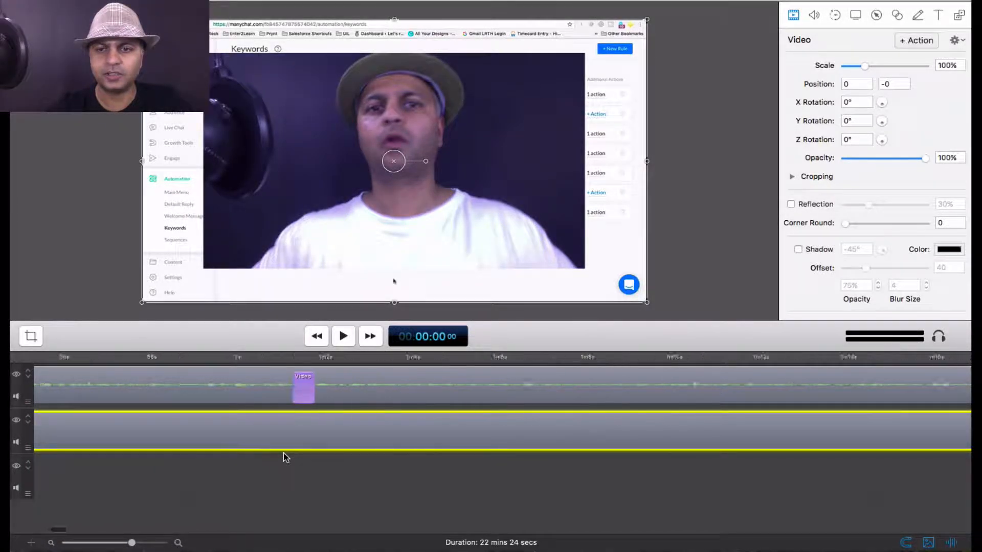
scroll(500, 474, left, 20)
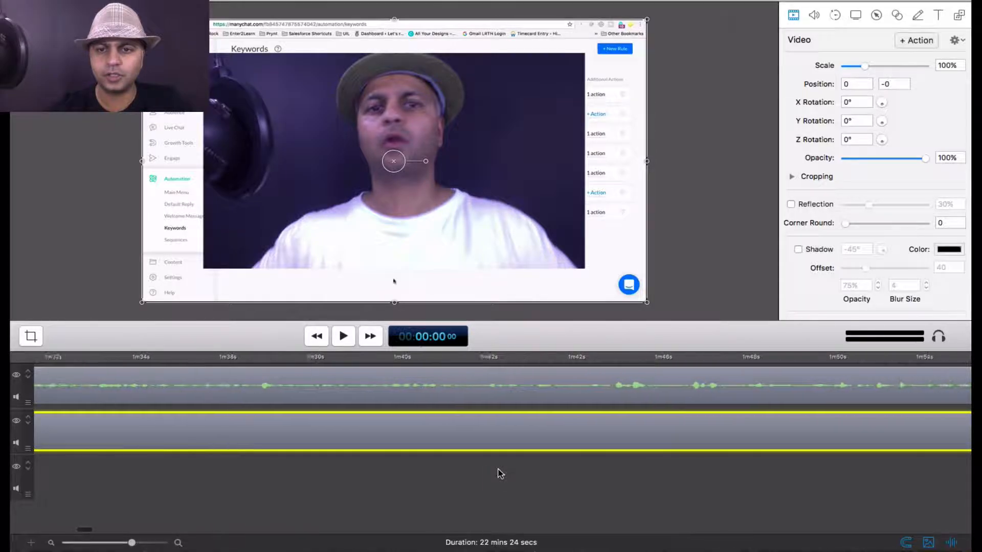
scroll(501, 476, down, 15)
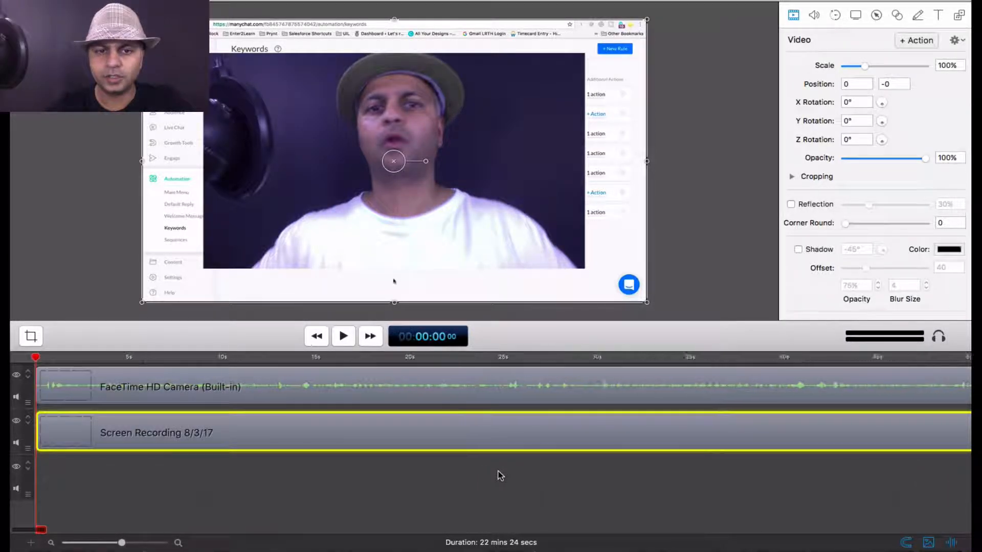
Select the first FaceTime HD Camera clip and turn off the thumbnails on the timeline clips
click(309, 382)
click(301, 418)
click(134, 392)
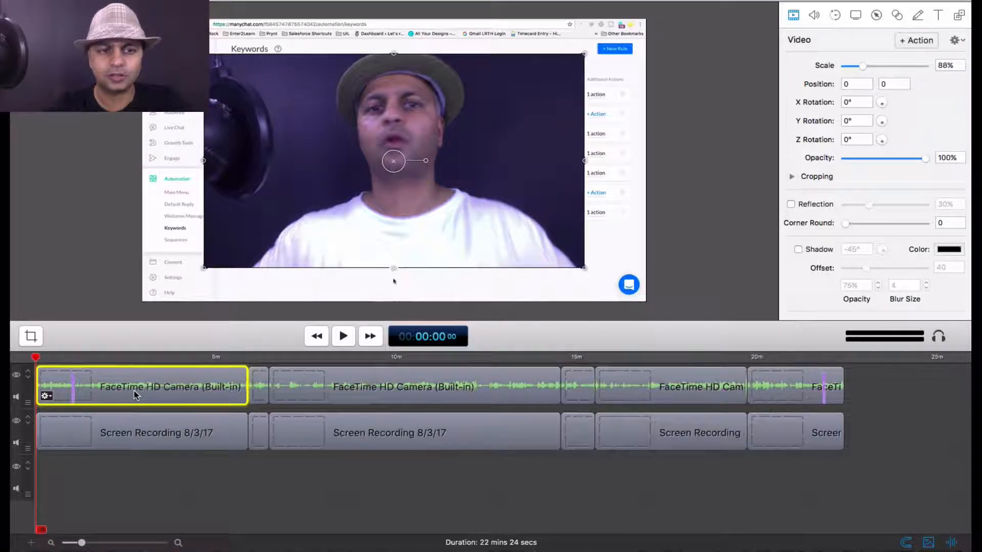
scroll(134, 391, up, 15)
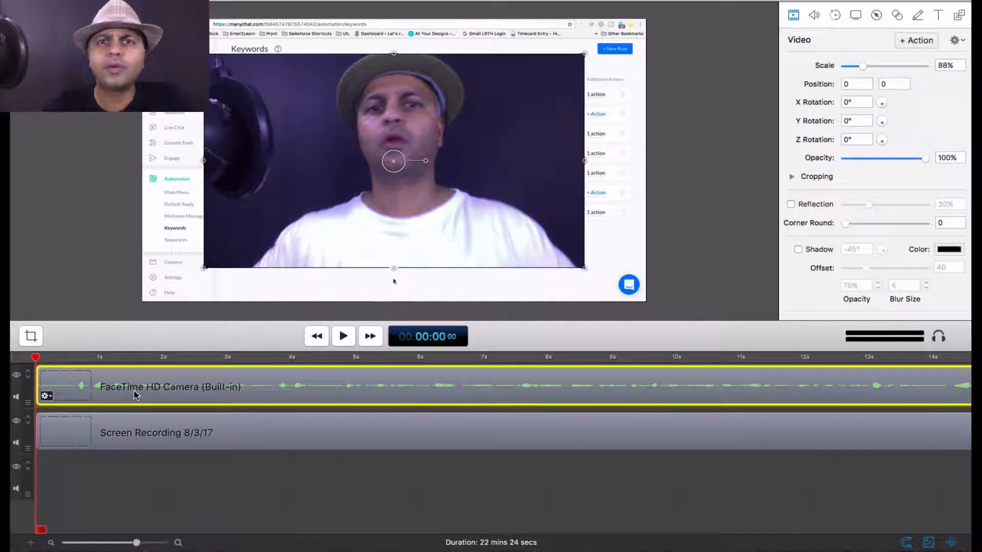
click(929, 543)
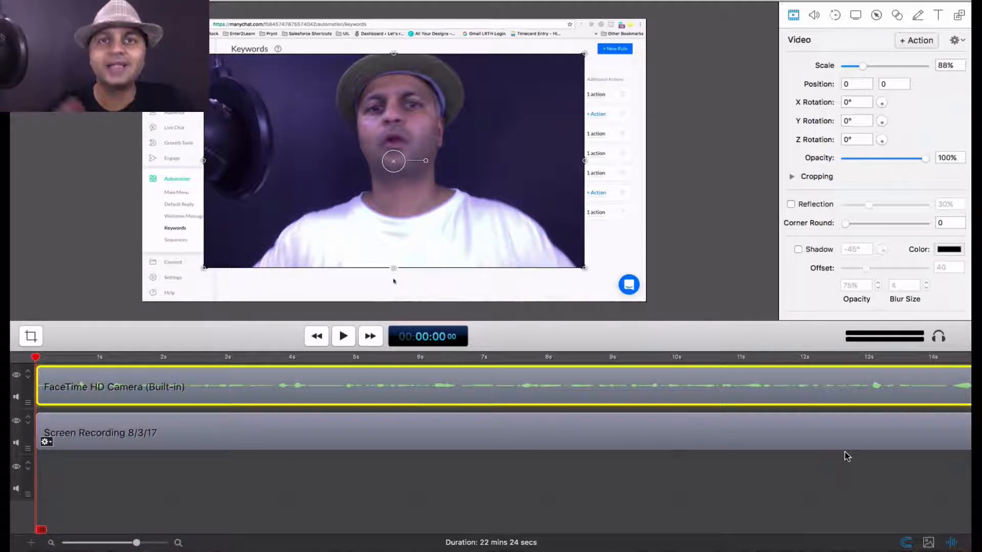
Detach the audio from the first FaceTime HD Camera clip
click(373, 429)
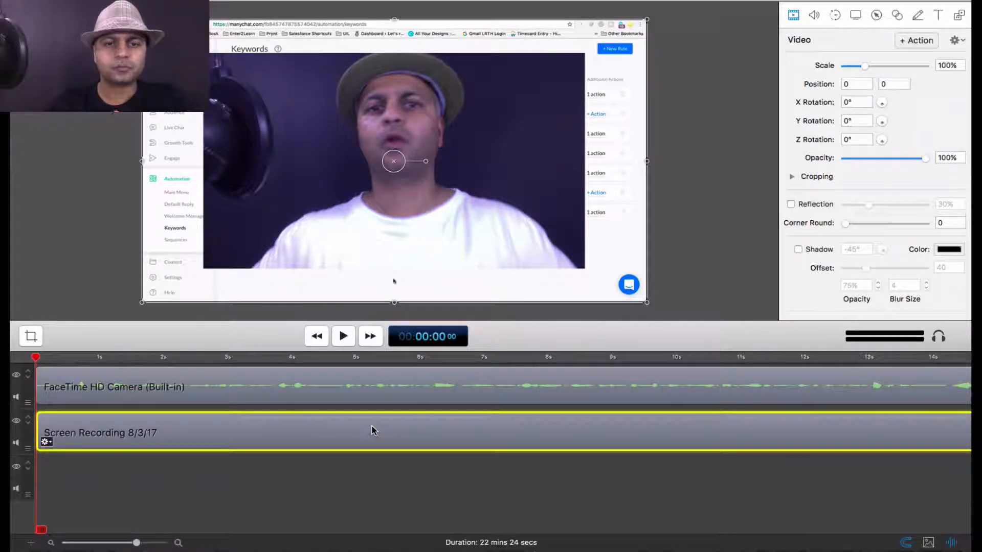
click(303, 382)
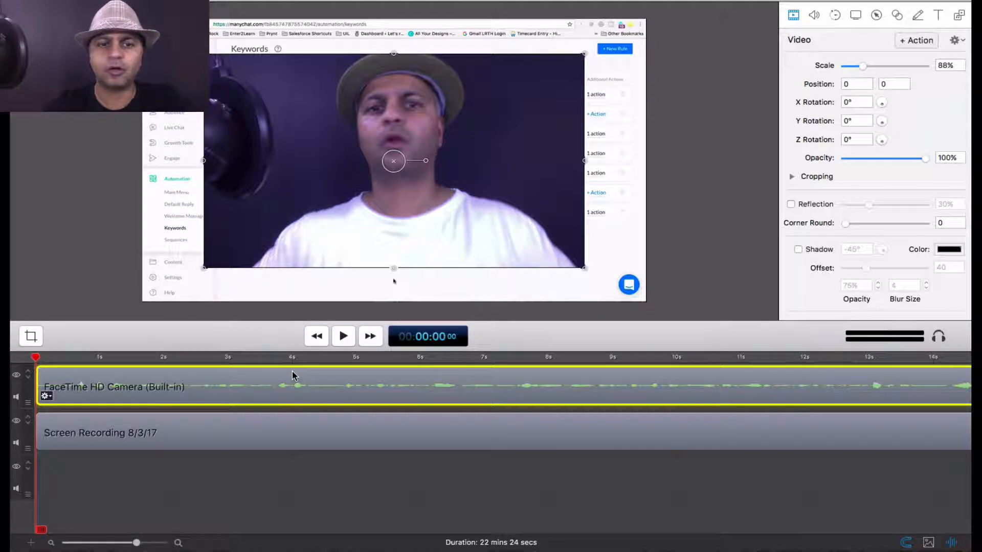
click(253, 422)
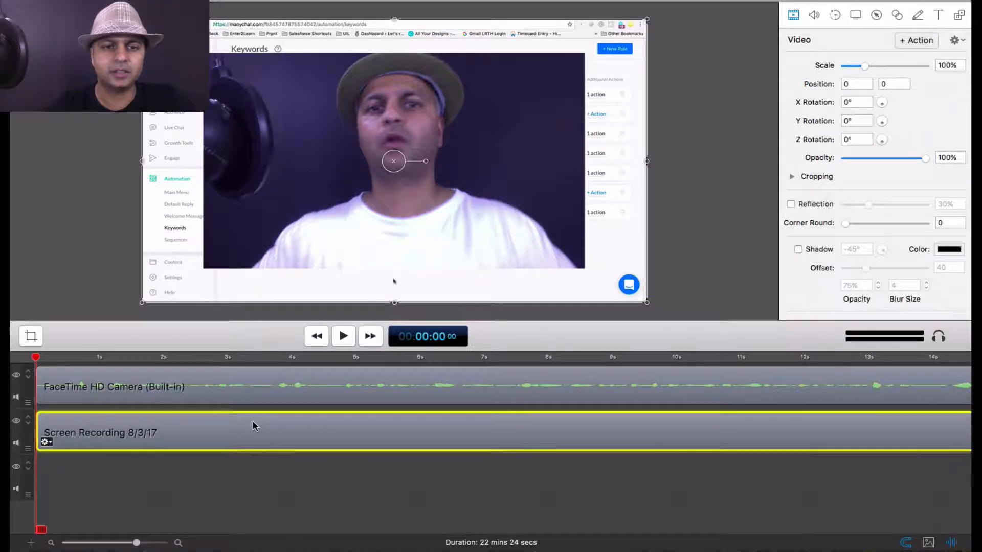
click(270, 386)
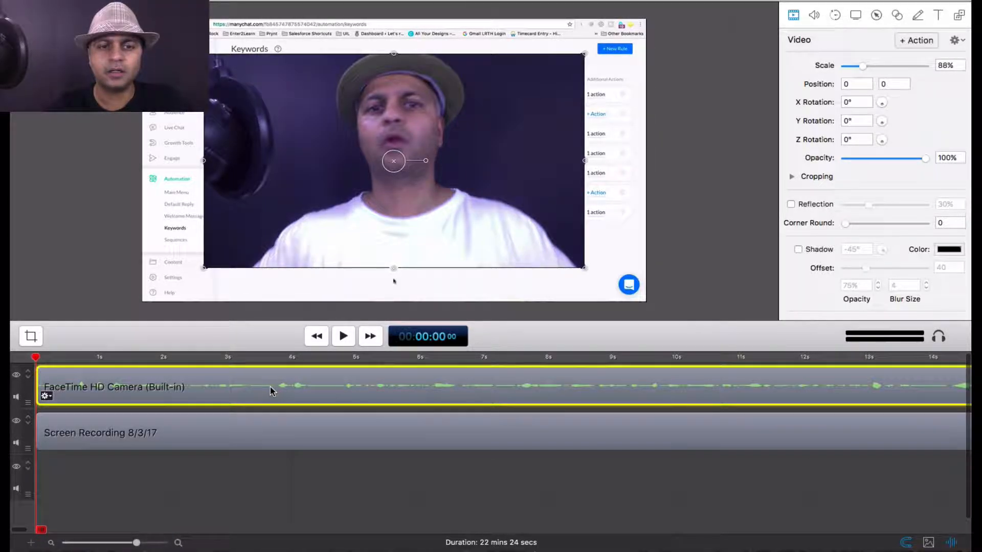
right_click(270, 387)
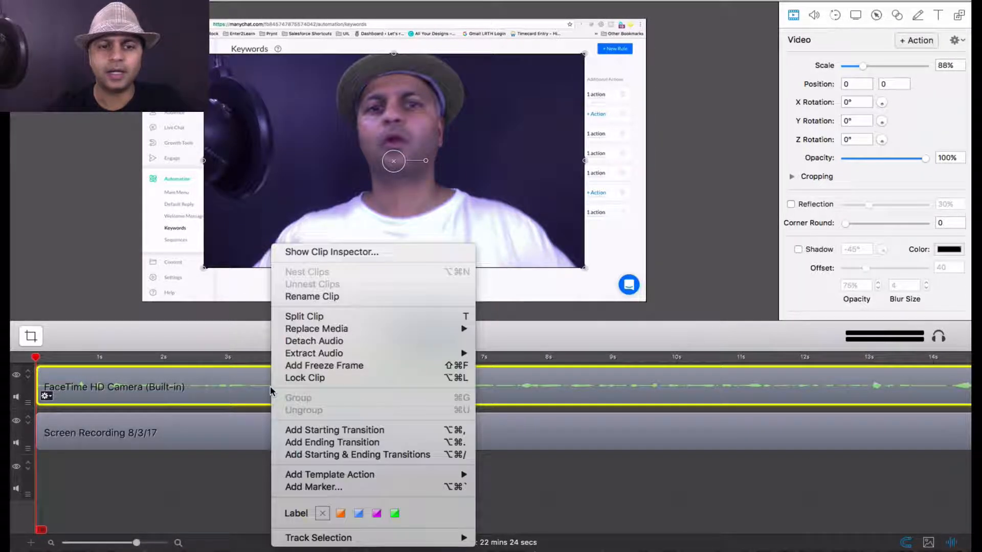
click(331, 341)
Check the separate audio, camera and screen recording tracks with the playhead at 00:00:03 04
click(262, 478)
click(275, 451)
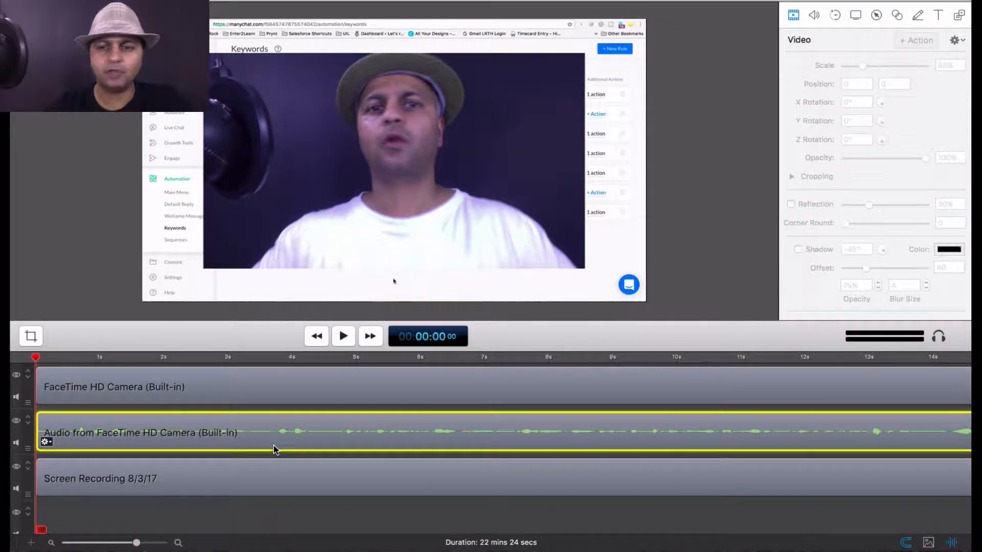
click(237, 358)
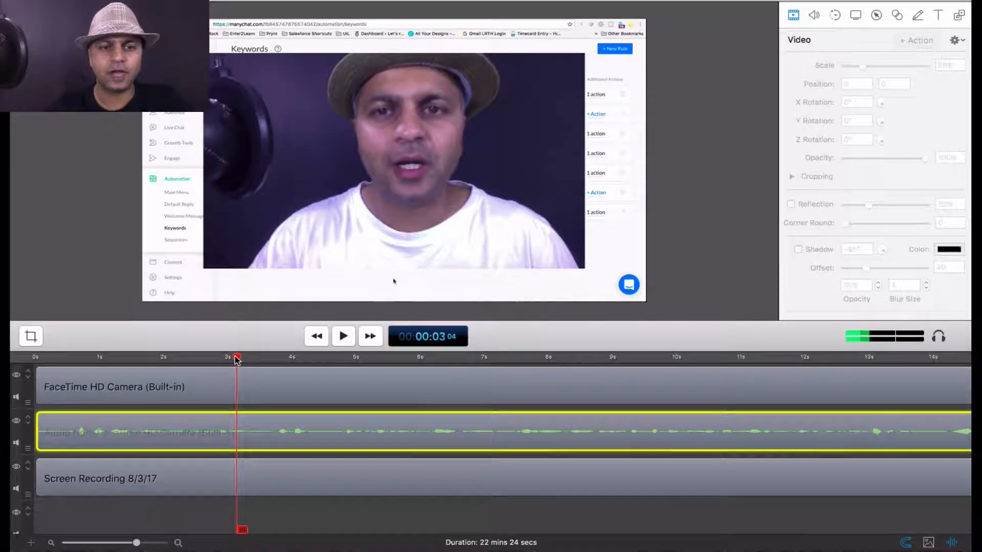
click(193, 384)
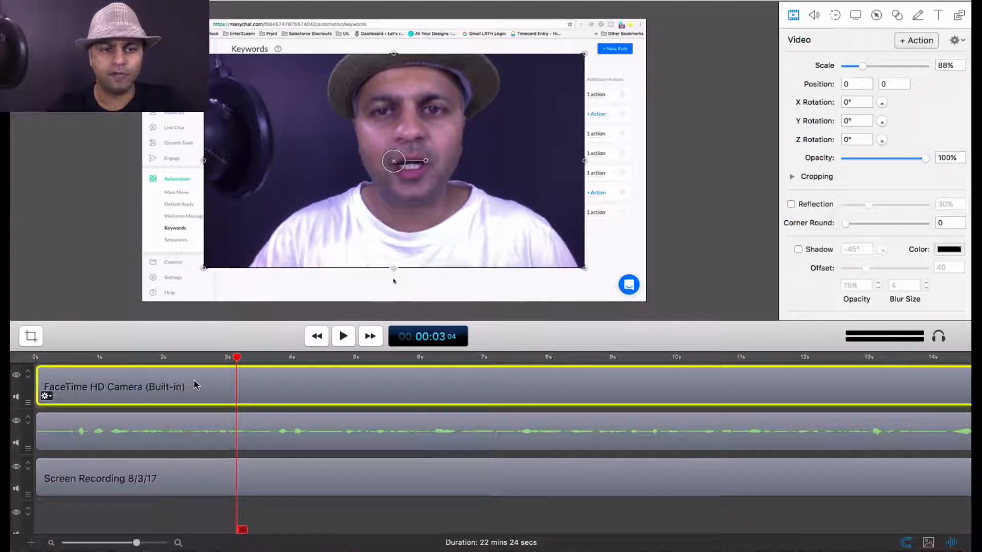
click(279, 474)
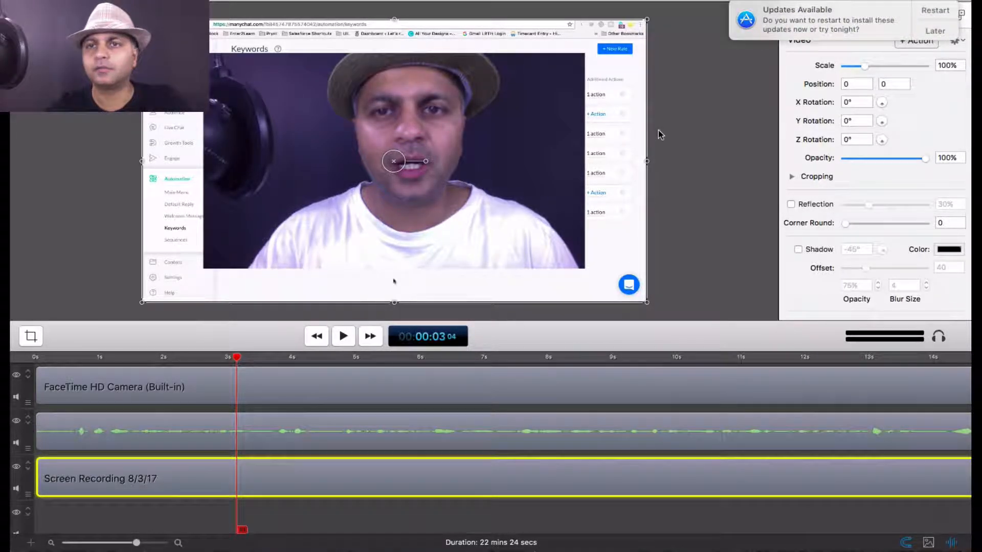
Postpone the available system updates with the Remind Me Tomorrow option
click(935, 31)
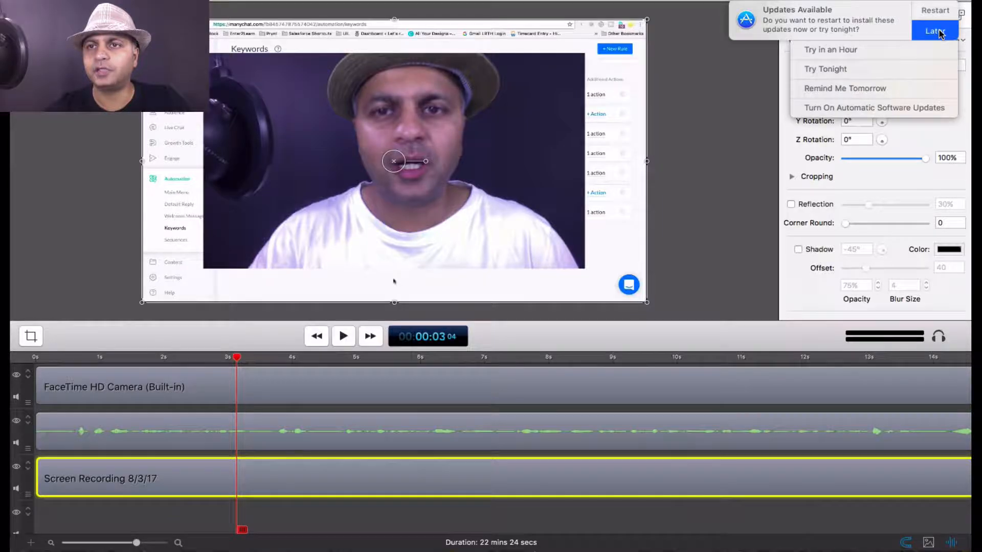
click(898, 92)
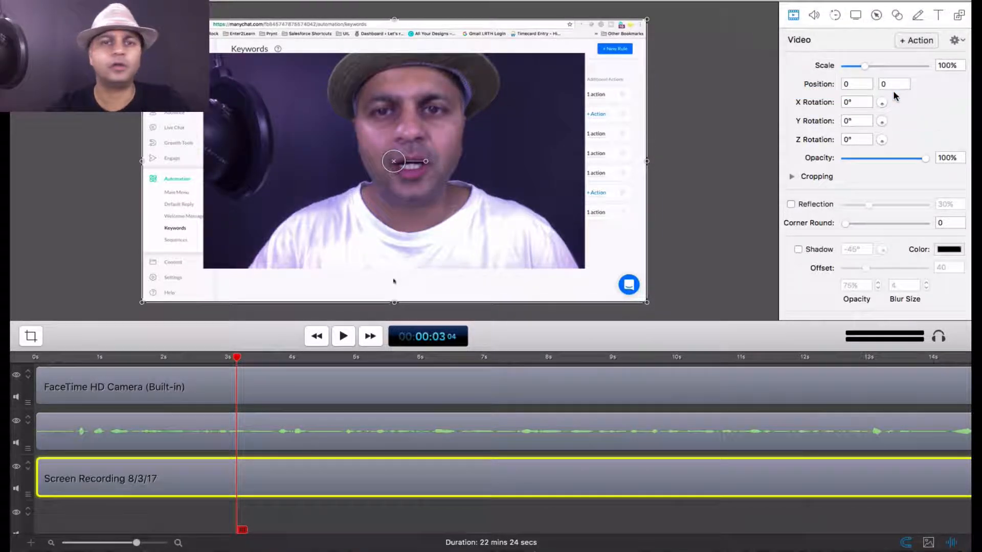
Undo the audio detachment from the first FaceTime HD Camera clip
click(648, 443)
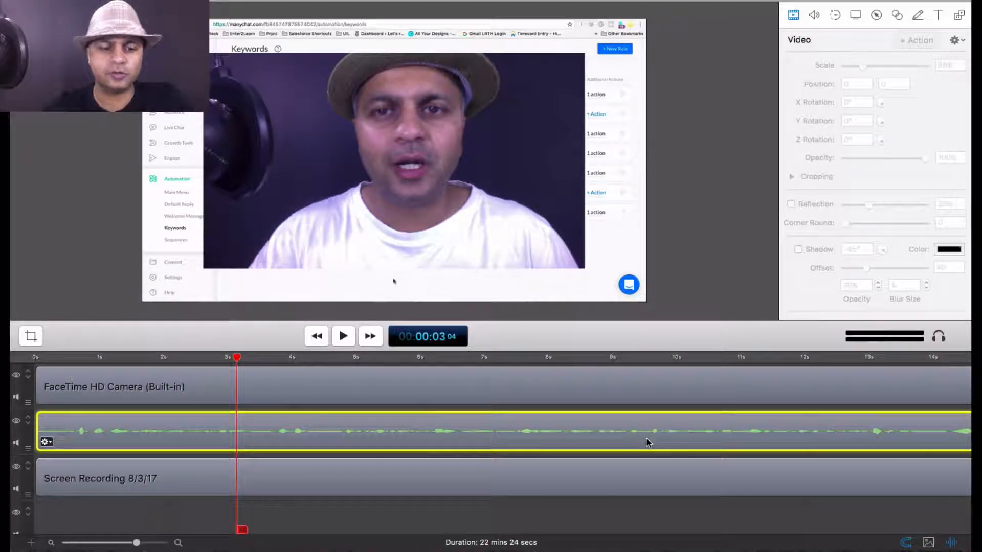
key(super+z)
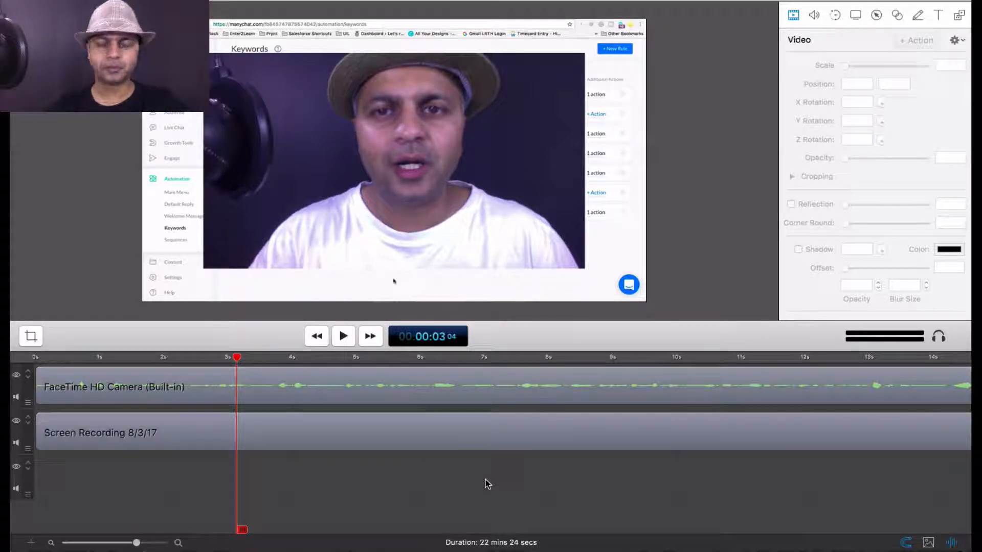
Select the screen recording clip and position the playhead at 00:00:12 06
click(460, 384)
click(434, 435)
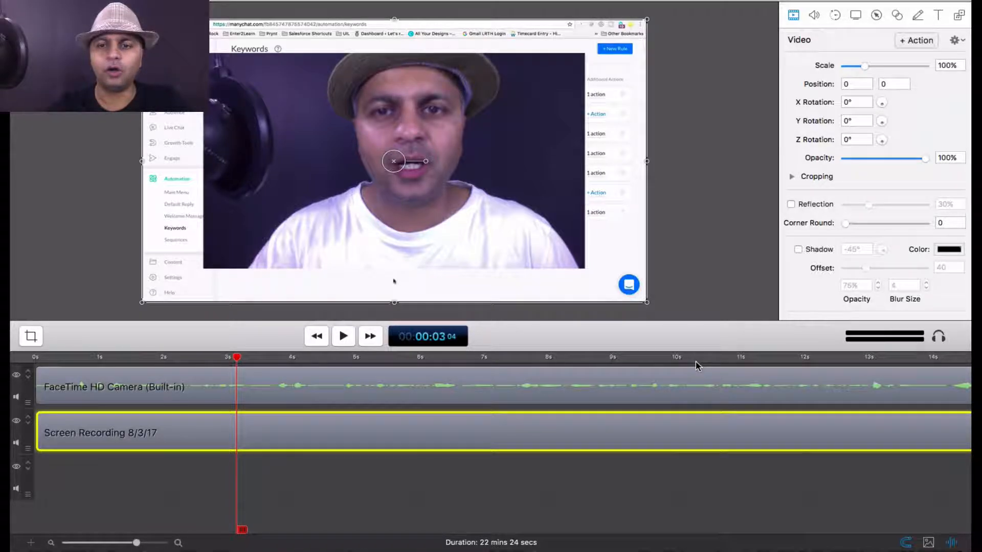
click(799, 359)
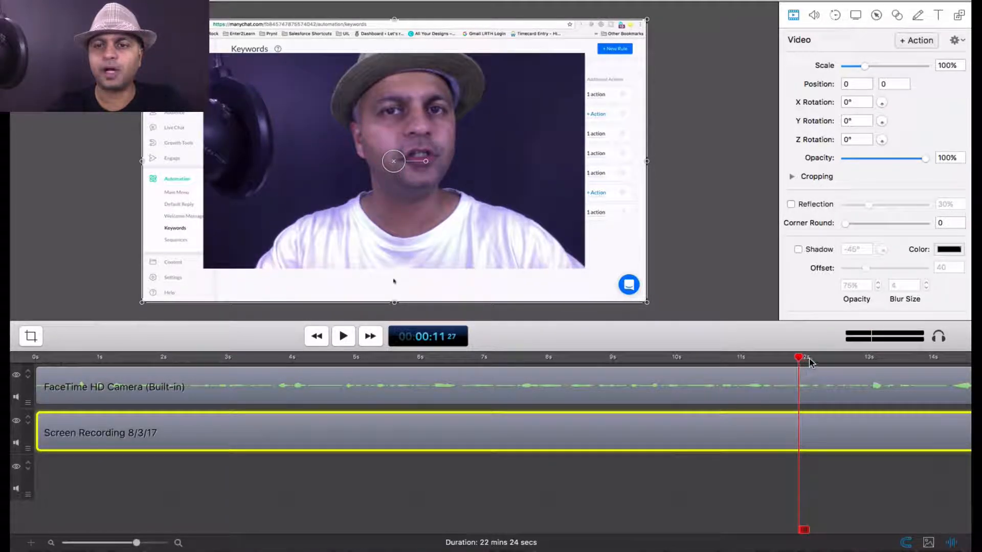
click(811, 359)
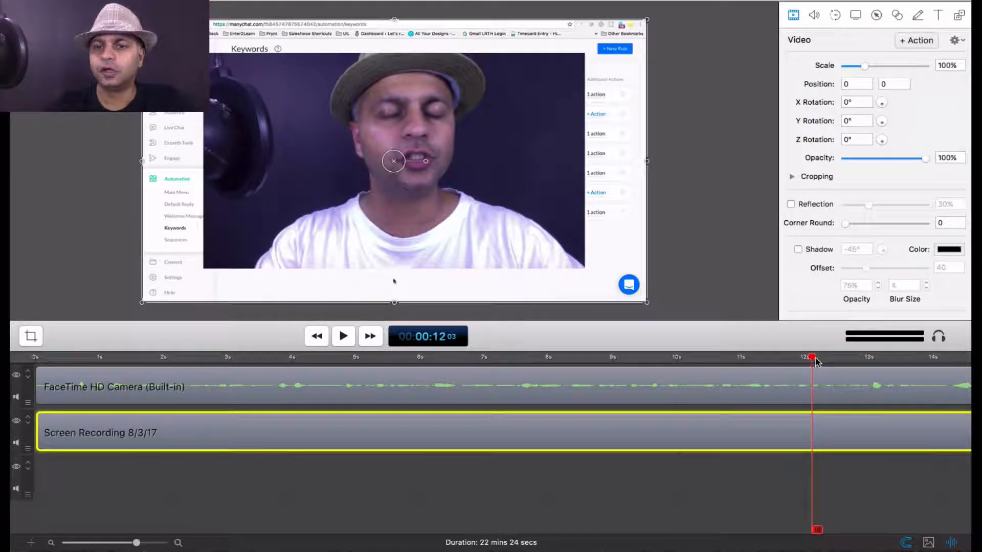
click(803, 359)
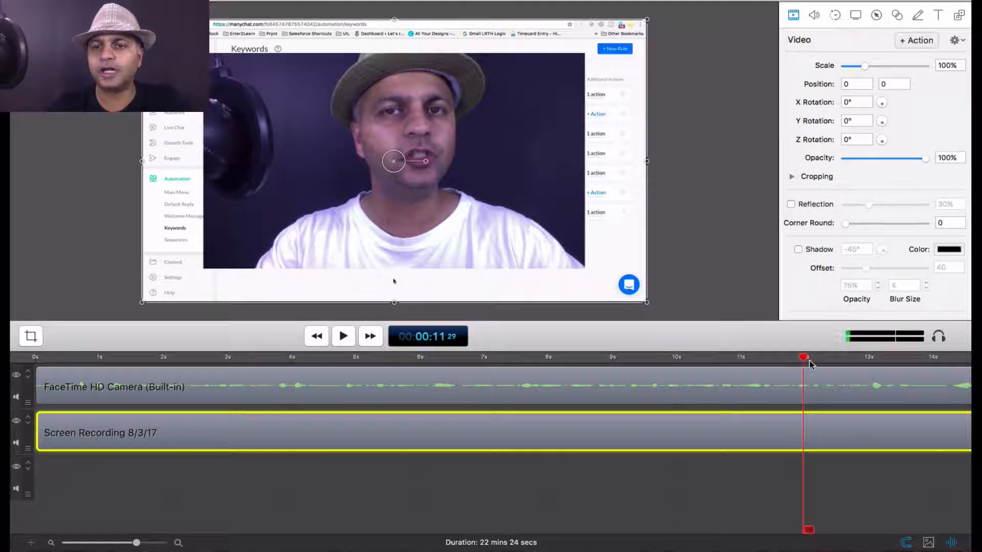
click(811, 360)
click(804, 360)
click(813, 360)
click(807, 360)
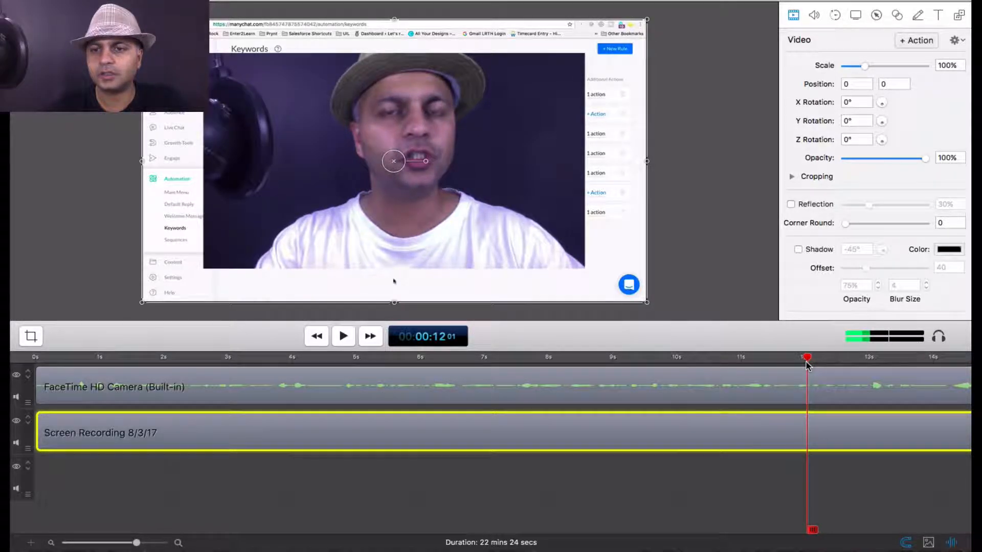
click(818, 360)
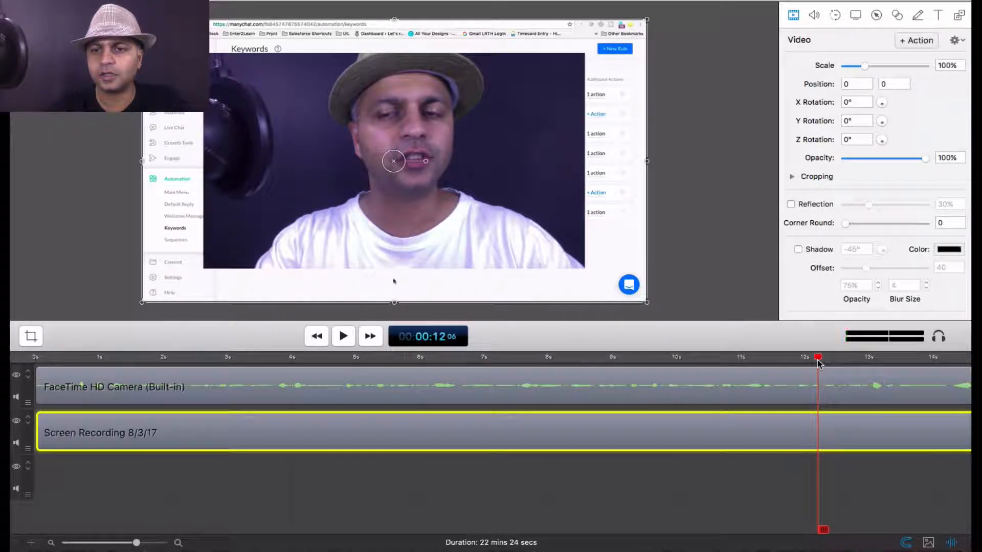
Add a timeline marker named "Add link to video" at the playhead
right_click(817, 361)
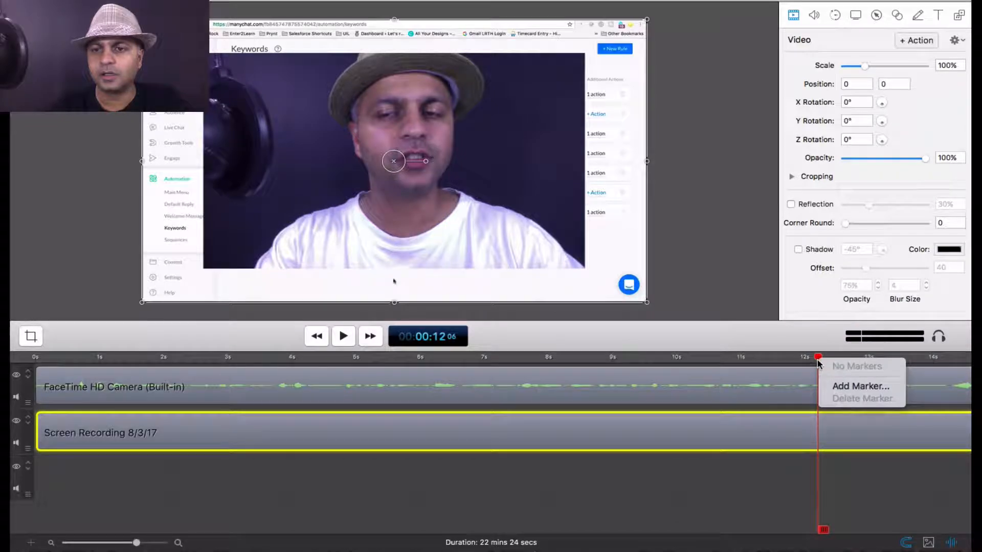
click(850, 386)
text(Add lin)
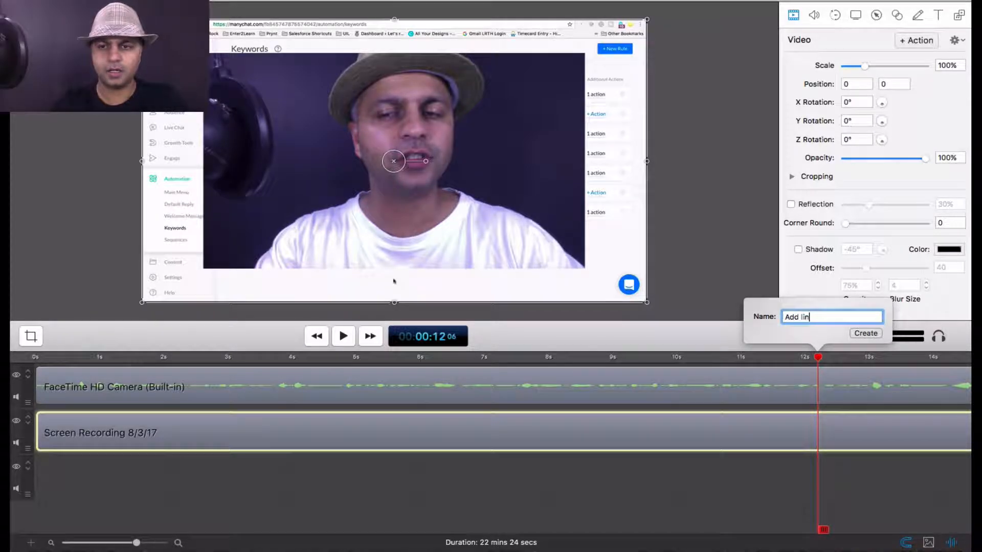
text(k to video)
key(Return)
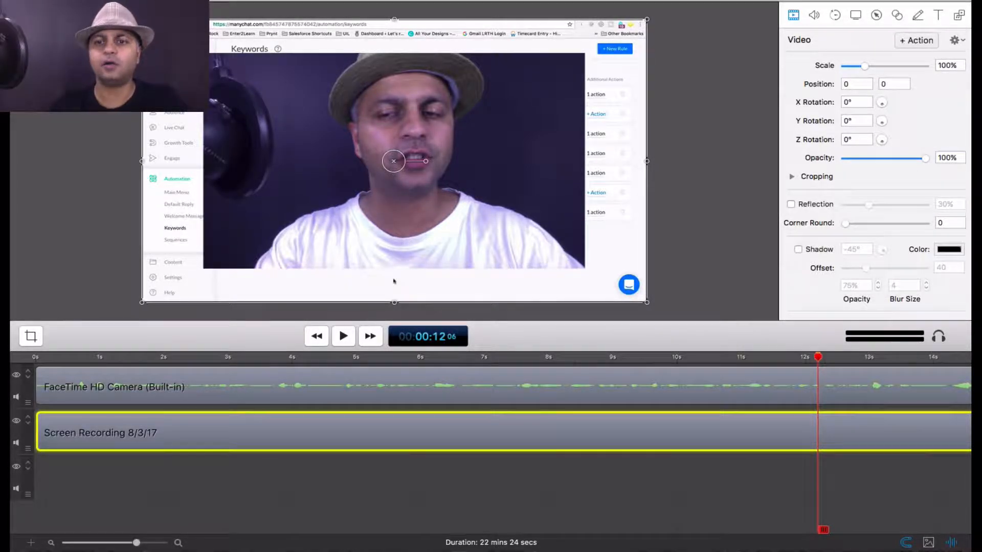
Move the playhead to 00:00:13 10 and reopen the new marker to check its name
click(772, 472)
click(890, 367)
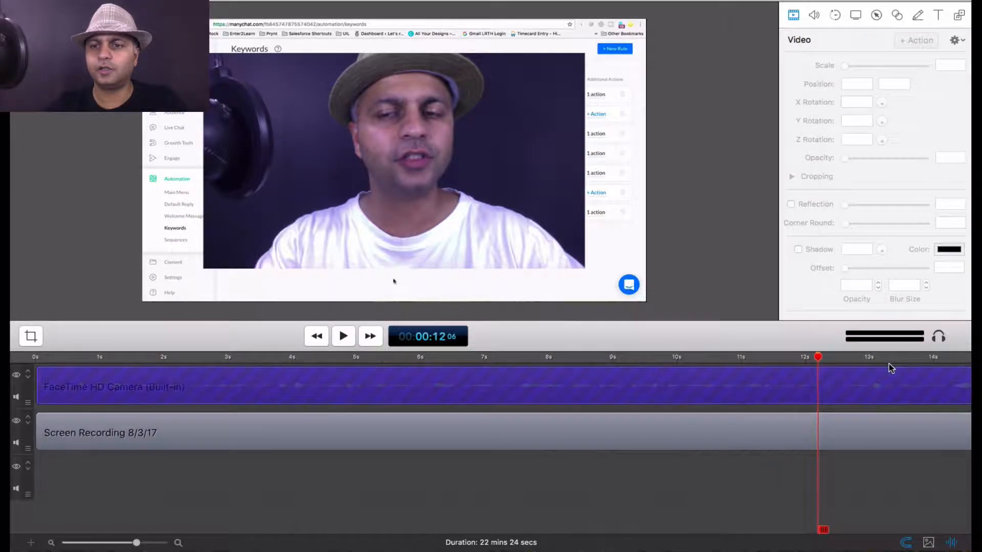
click(890, 364)
click(835, 471)
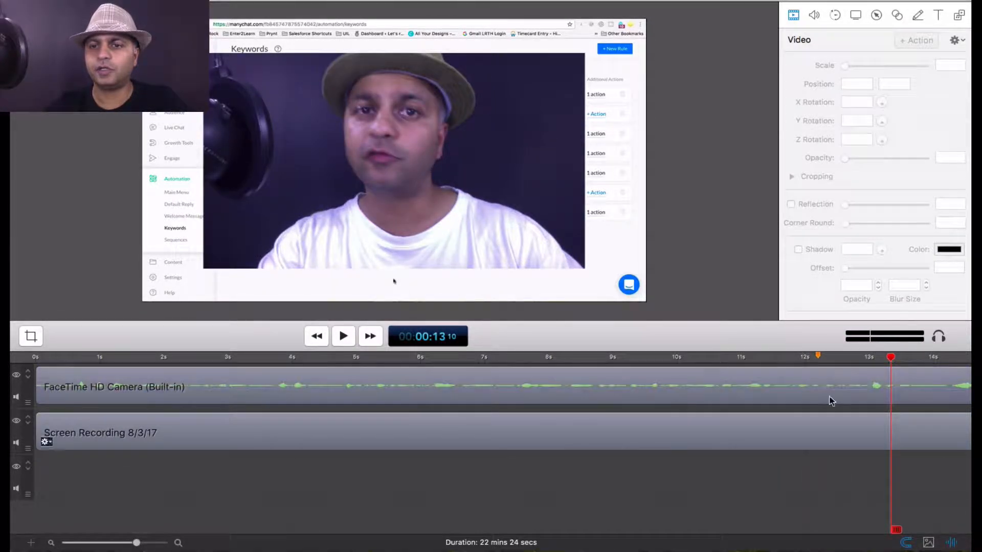
double_click(819, 358)
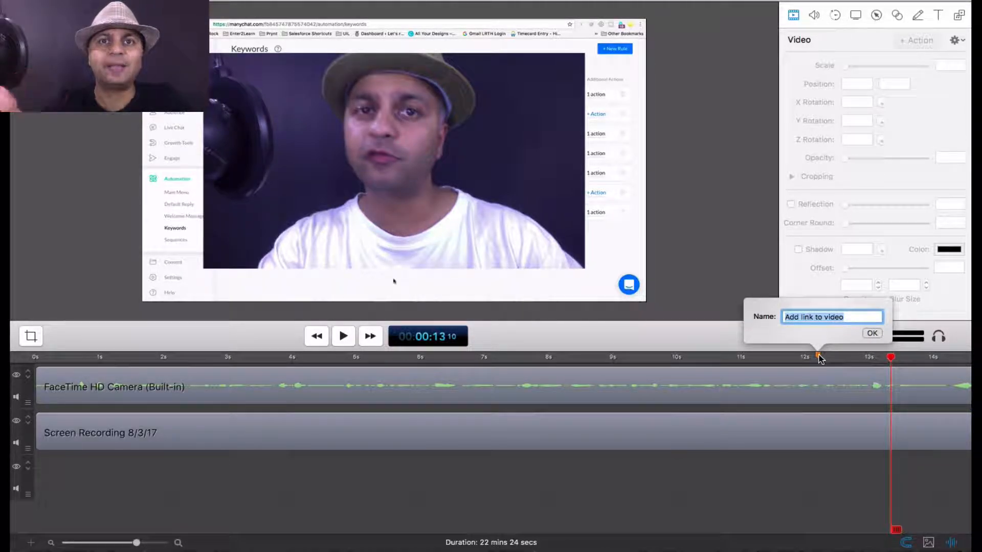
click(866, 336)
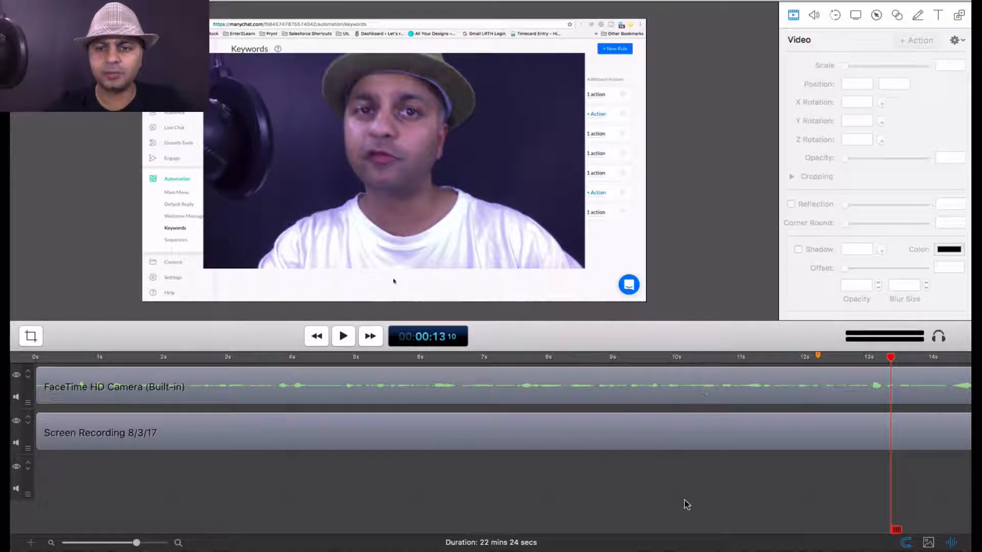
Move the playhead to 00:00:10 24 and select both the camera and screen recording clips together
click(710, 421)
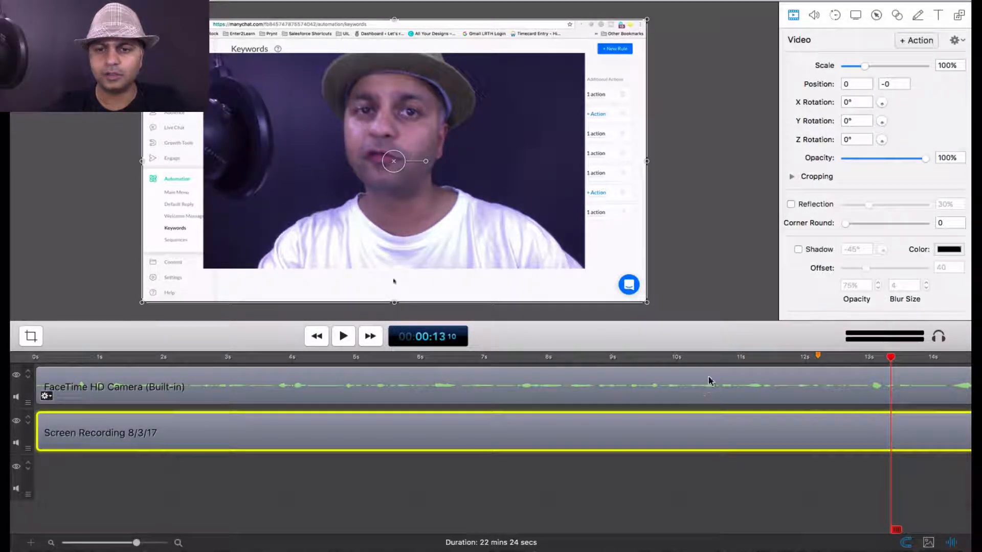
click(729, 357)
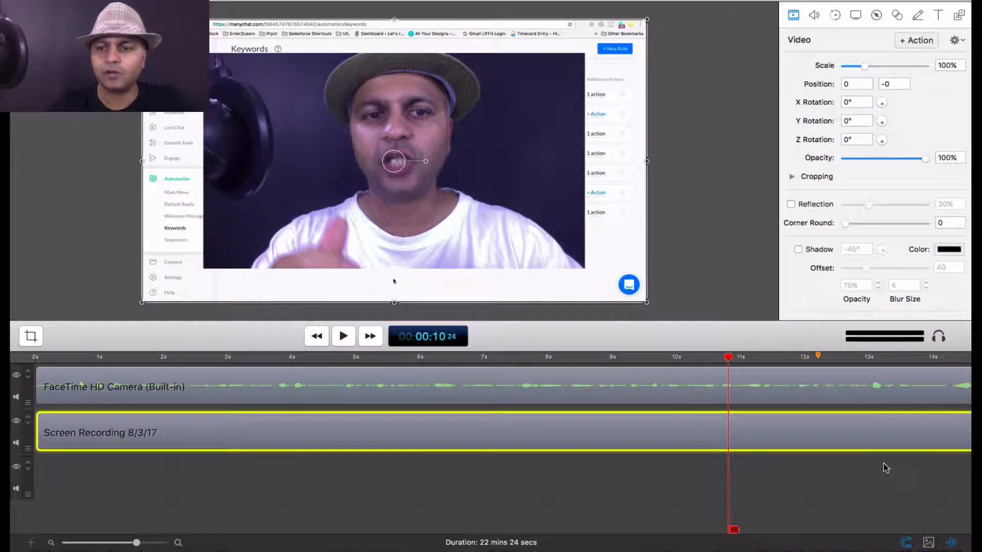
click(748, 456)
mouse_move(748, 455)
mouse_down()
mouse_move(750, 364)
mouse_move(750, 467)
mouse_up()
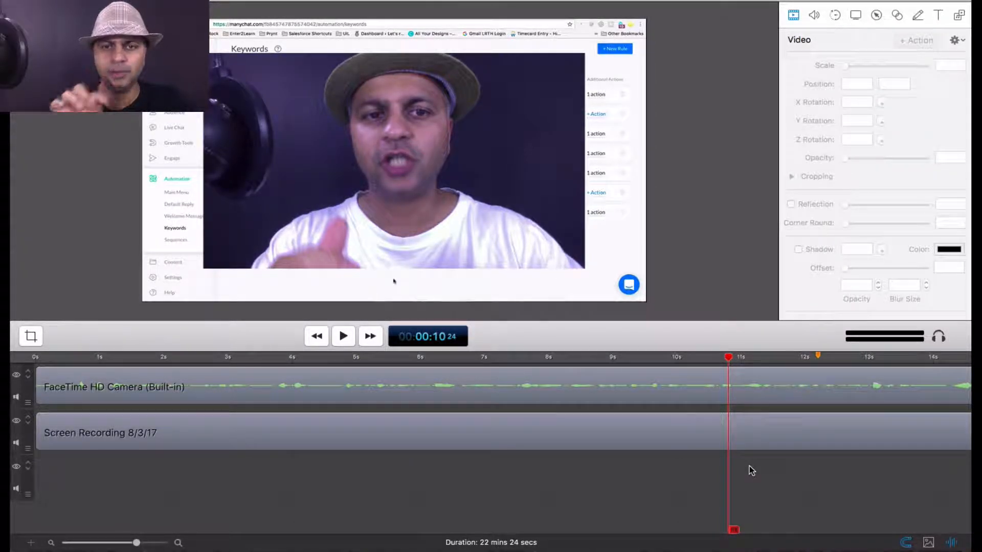
click(749, 423)
drag(750, 419, 750, 388)
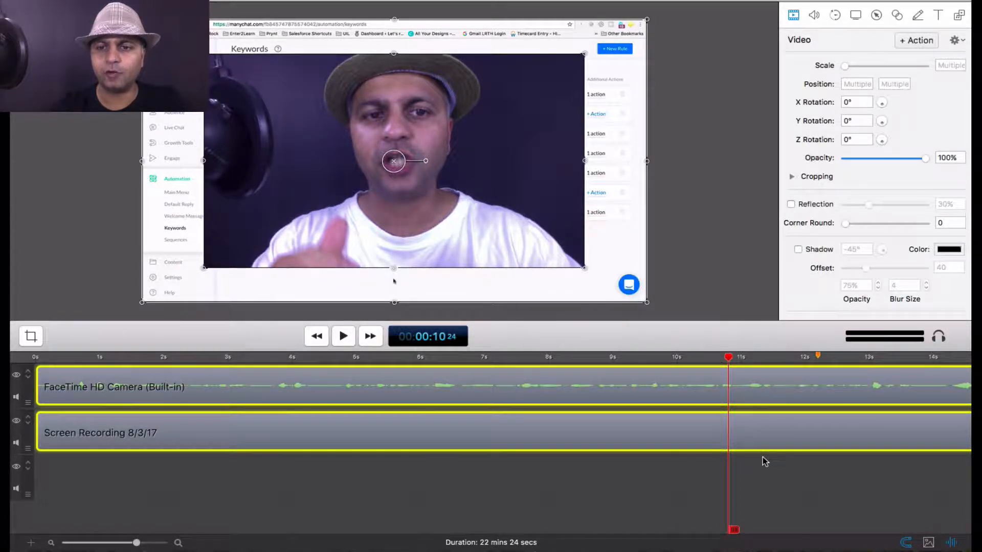
Clear the joint selection and select the camera and screen recording clips one at a time
click(763, 460)
click(747, 395)
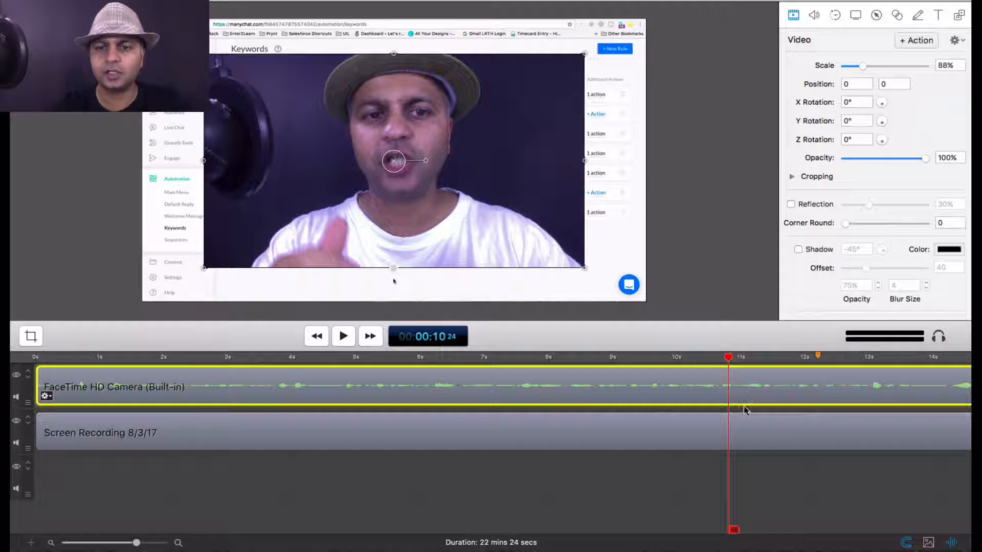
click(743, 436)
click(743, 387)
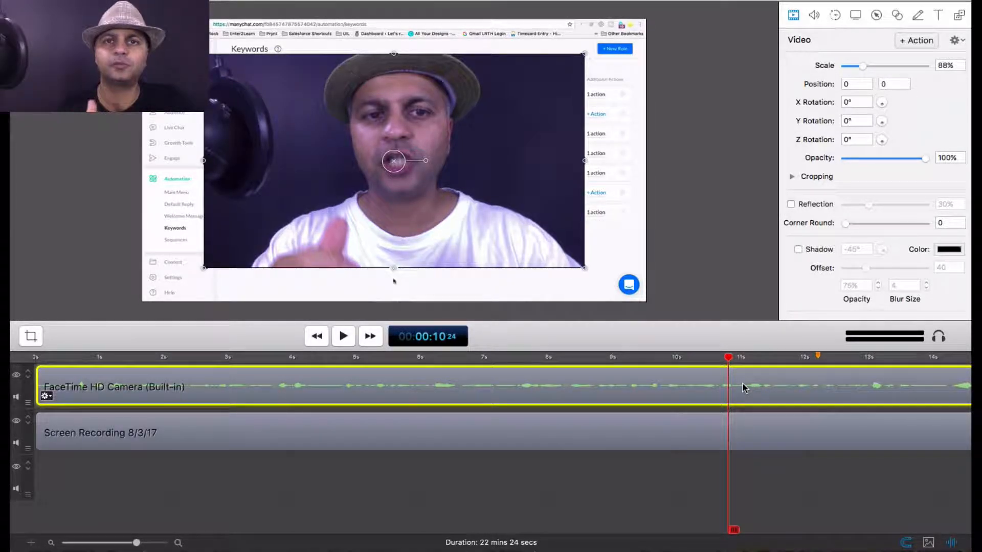
Select both the camera and screen recording clips and split them at 00:00:10 24
drag(767, 493, 768, 367)
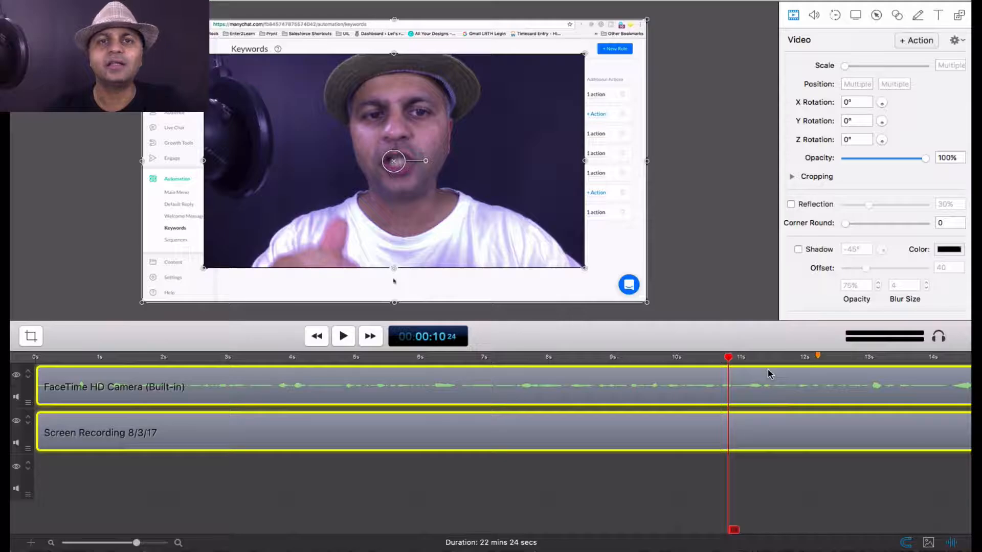
right_click(782, 395)
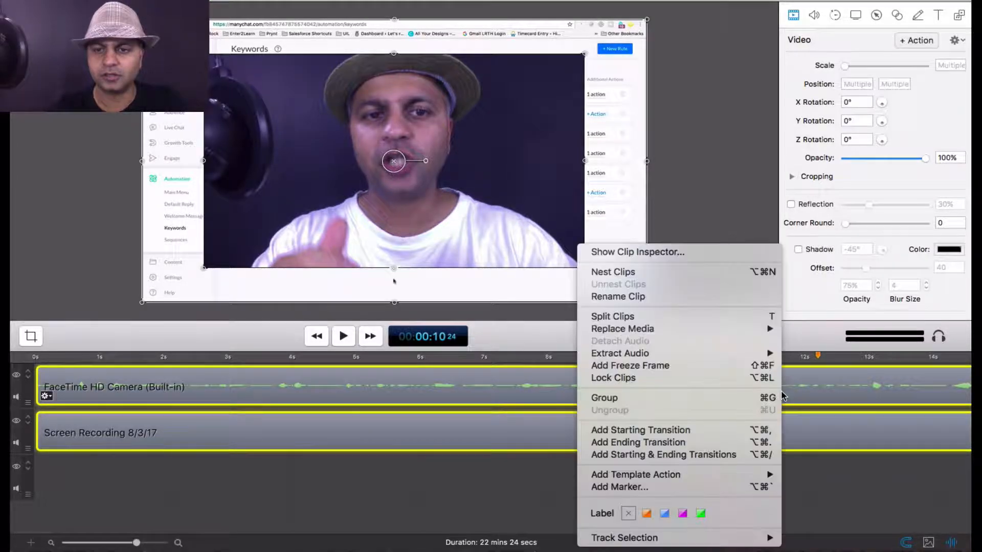
click(773, 322)
click(784, 490)
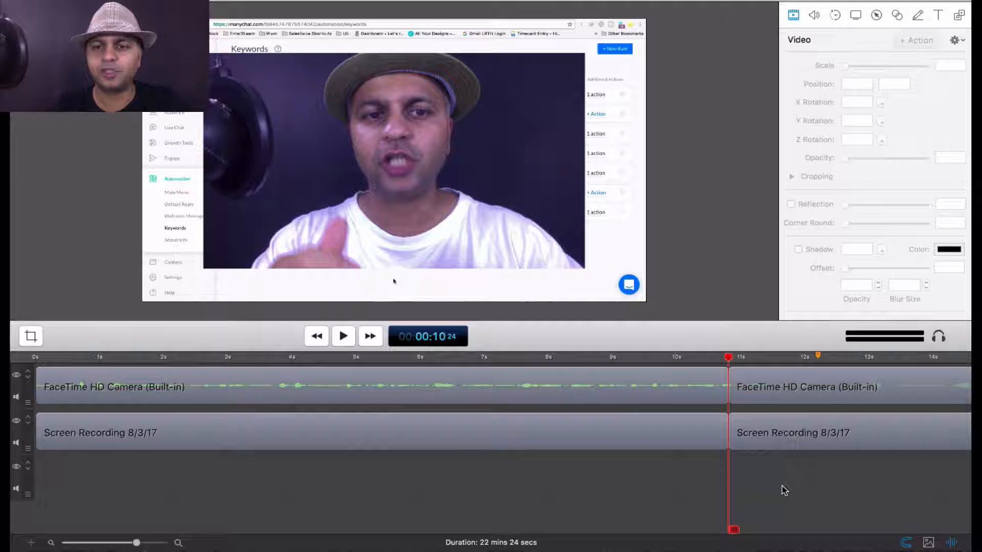
Undo the split of the camera and screen recording clips and clear the selection
drag(765, 464, 781, 390)
key(super+z)
key(super+z)
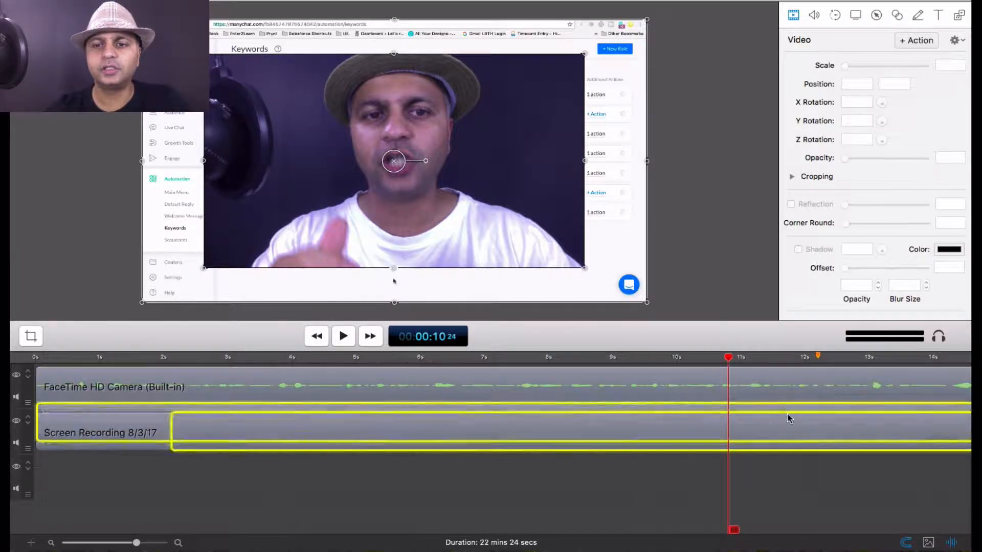
click(796, 480)
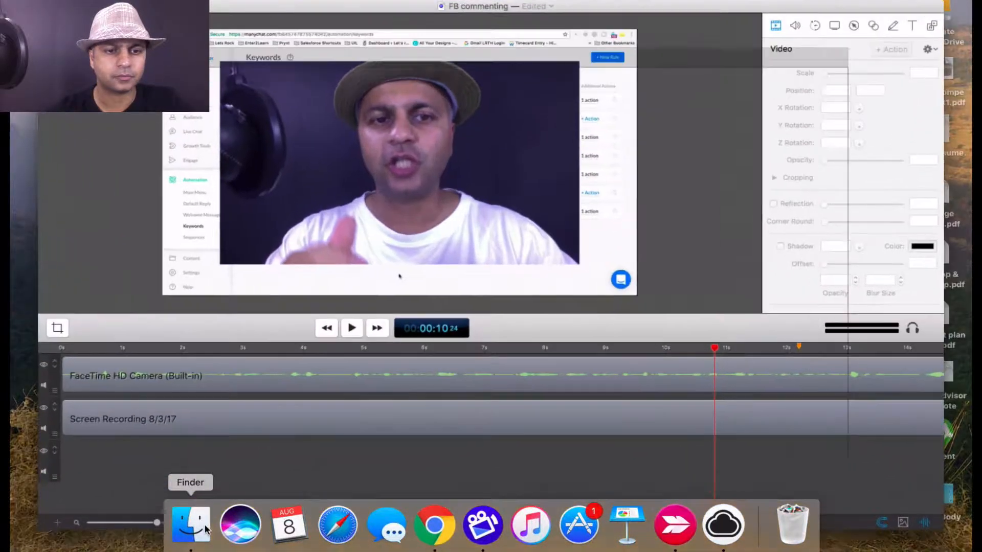
Switch to Finder and open the project from the Screenflow folder in Course Creator Handbook on the Seagate Backup Plus Drive
click(191, 524)
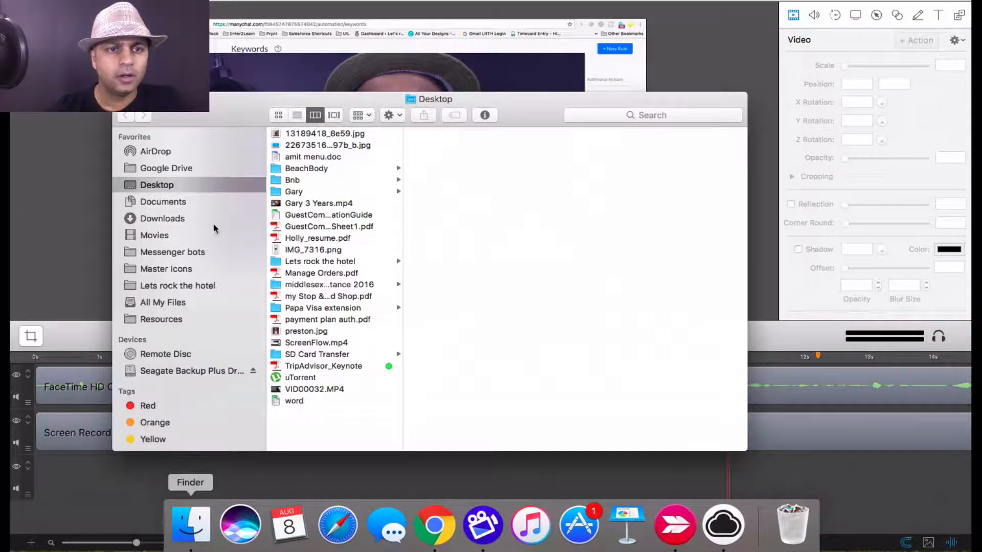
click(199, 370)
scroll(364, 296, down, 2)
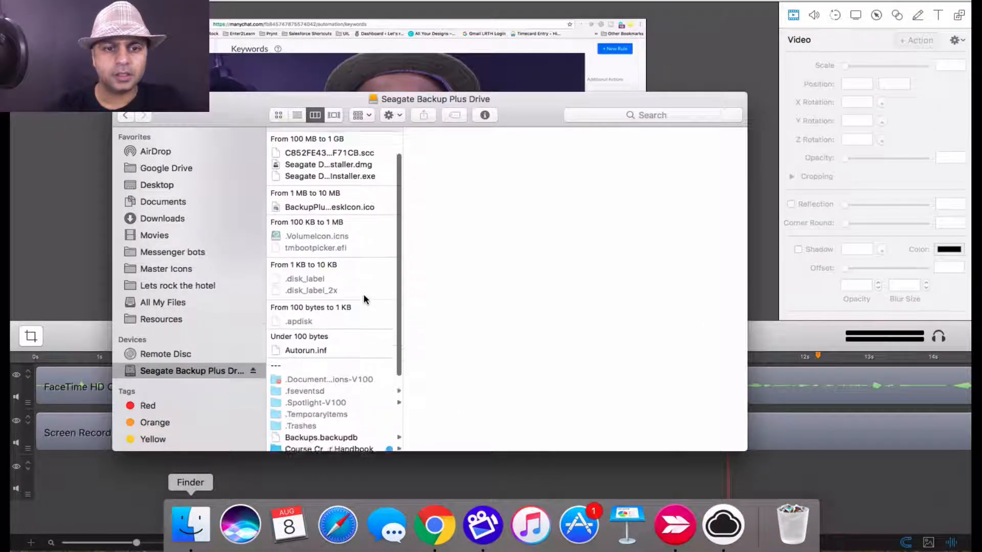
scroll(364, 295, down, 2)
click(339, 395)
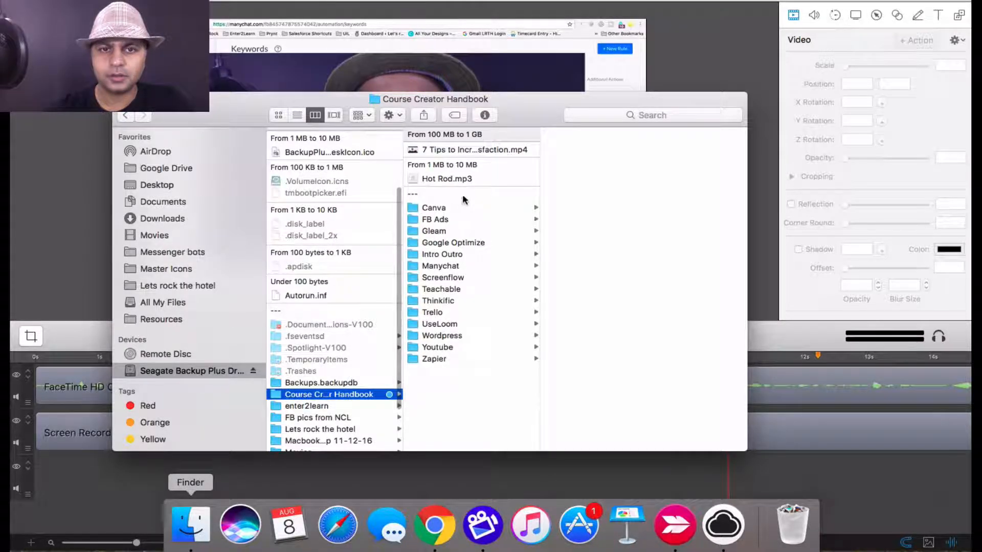
click(459, 277)
double_click(597, 149)
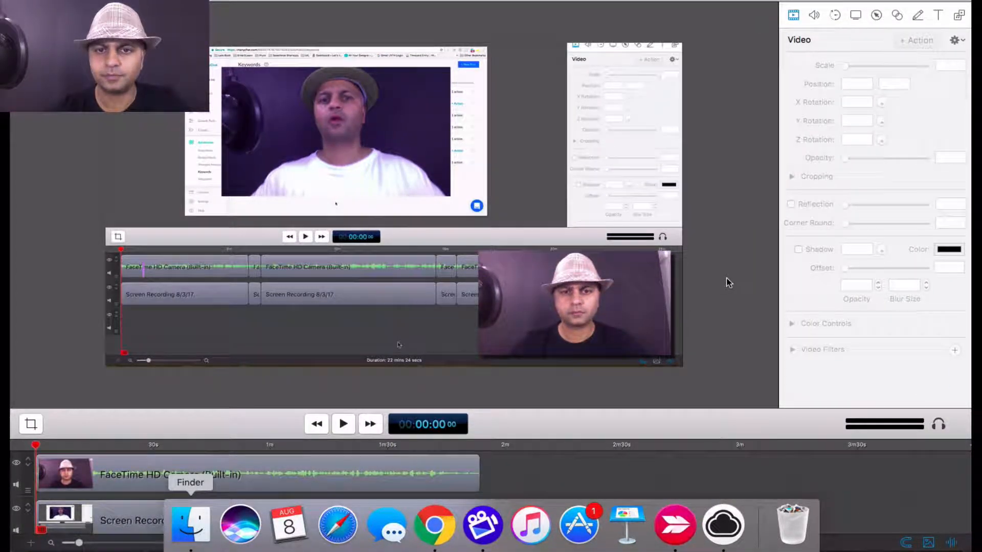
Turn off the clip thumbnails and enlarge the timeline area to show all tracks
click(928, 542)
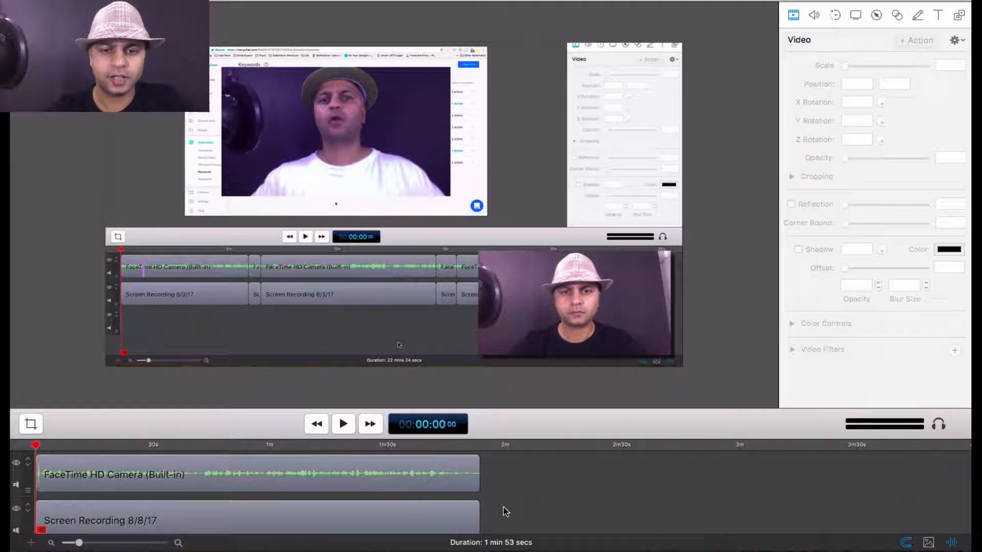
scroll(505, 509, up, 3)
drag(530, 436, 539, 259)
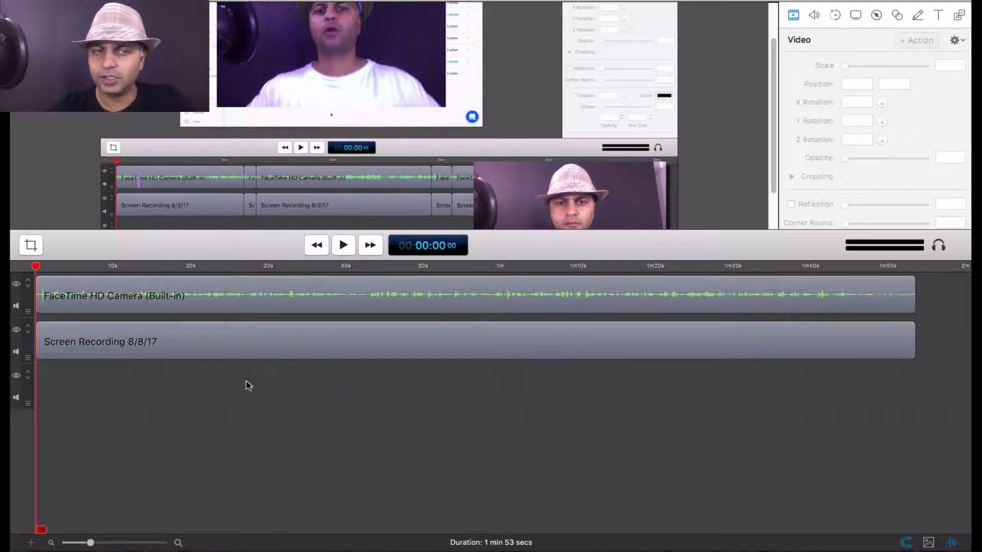
Select the camera and screen recording clips and place the playhead at 00:00:01 23, just after the first audio spike
click(80, 266)
scroll(44, 339, up, 5)
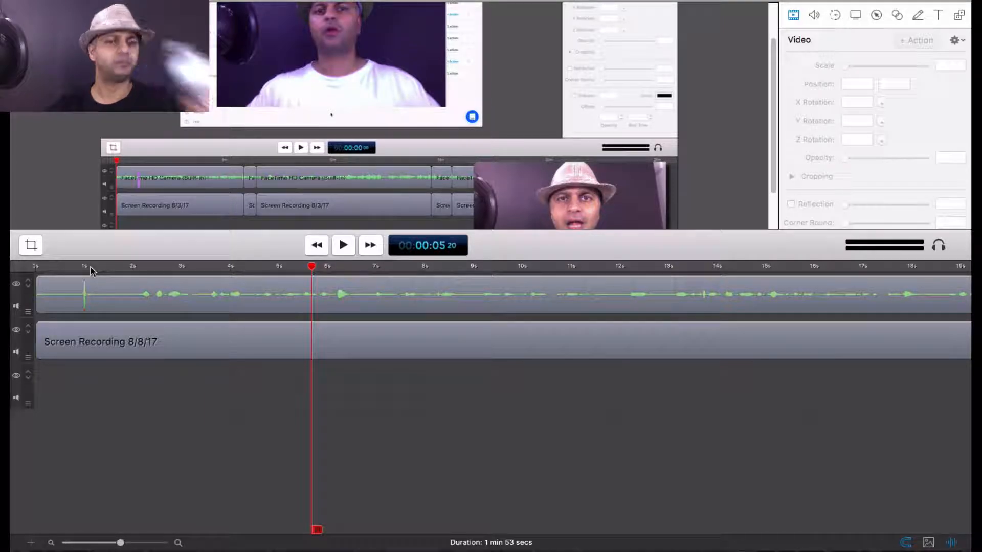
drag(127, 383, 126, 276)
click(122, 266)
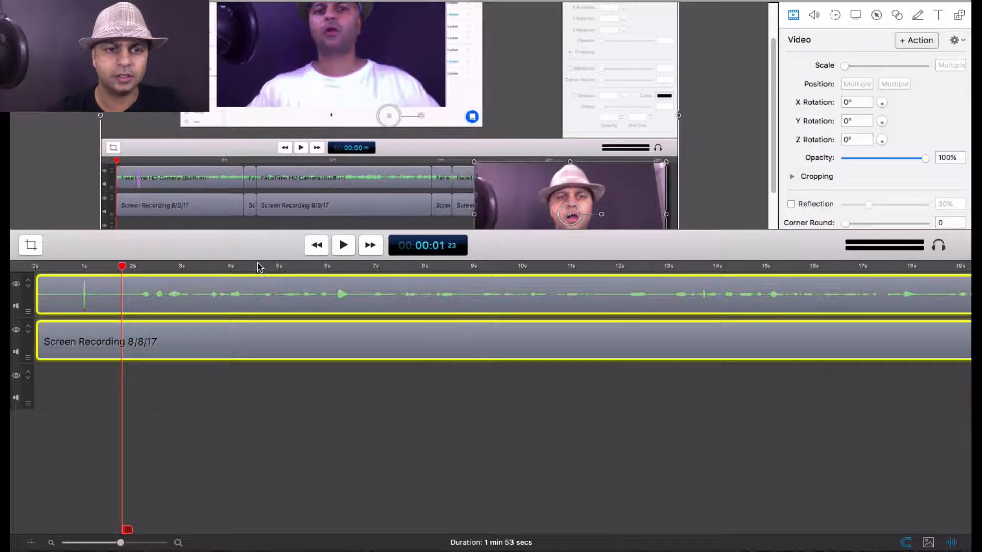
Play the recording from its start to 00:00:03 23 and readjust the height of the timeline area
drag(257, 260, 265, 389)
click(316, 379)
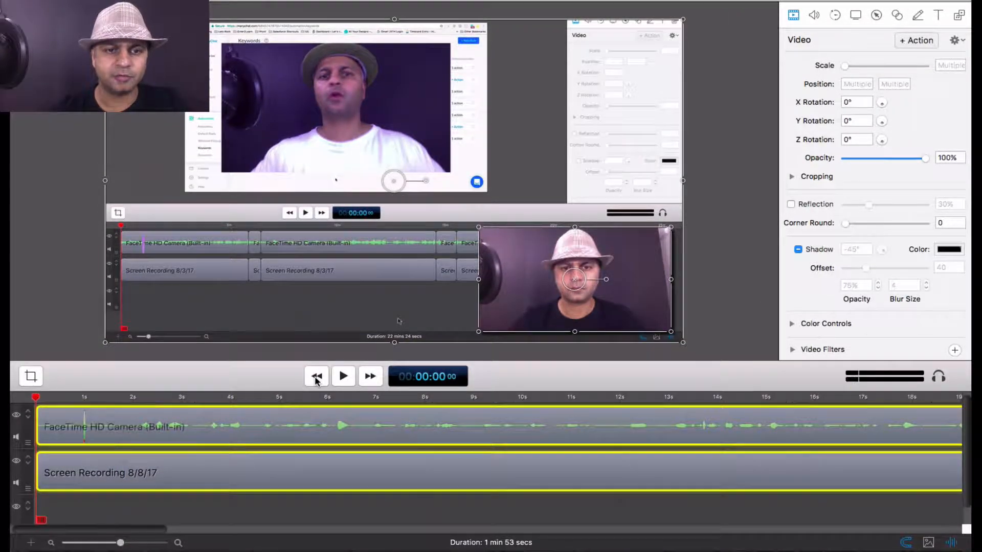
key(space)
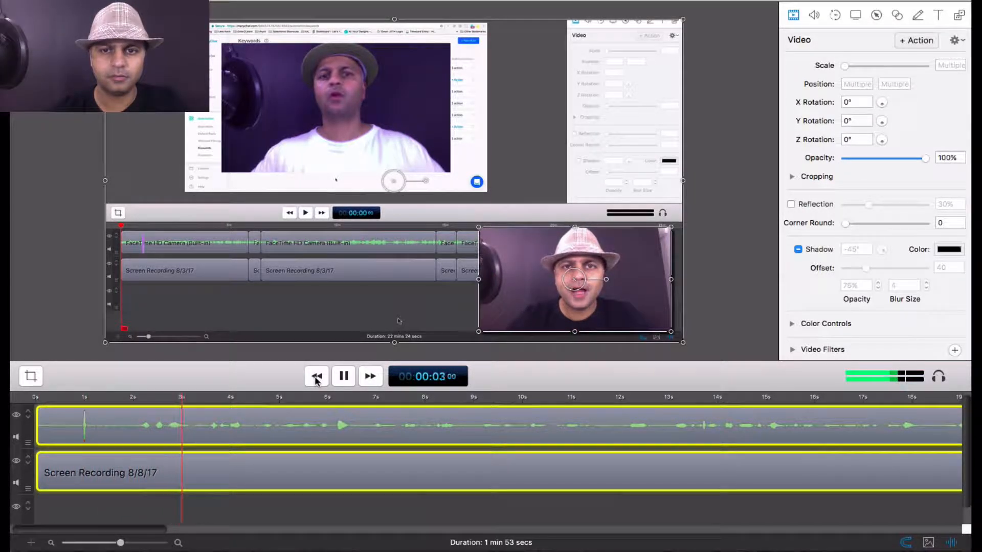
key(space)
drag(318, 379, 327, 324)
click(147, 443)
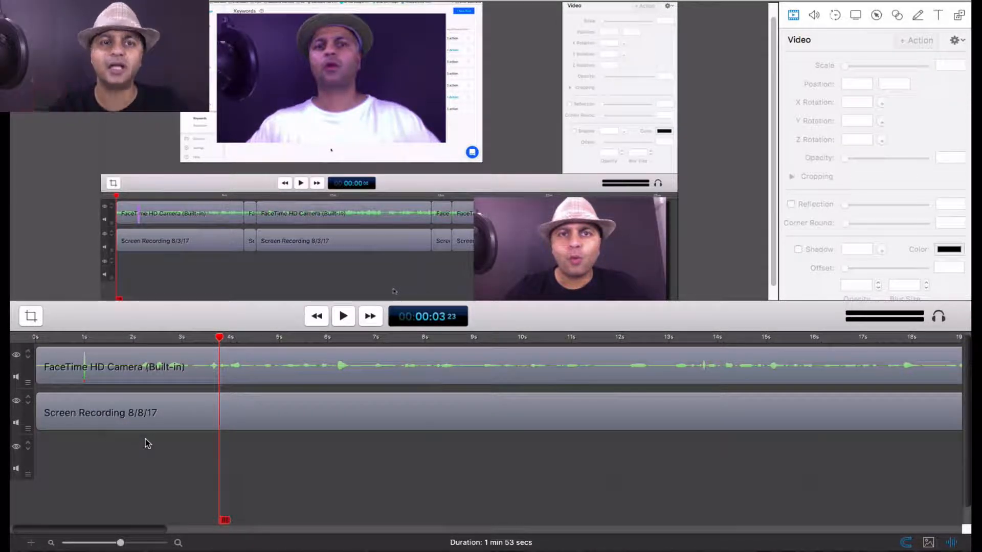
Split the camera and screen recording clips at 00:00:01 25 and delete the opening part before the split
click(115, 337)
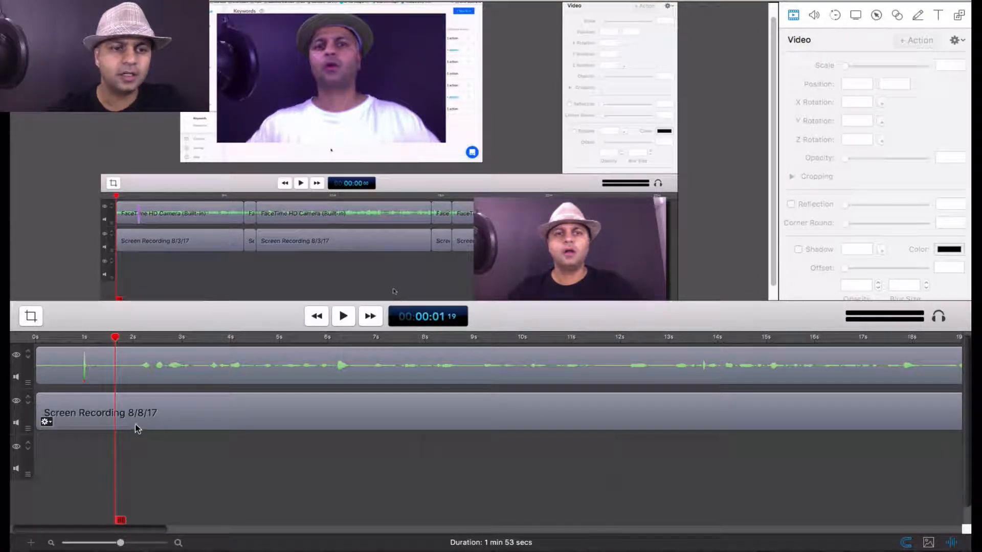
drag(134, 431, 134, 364)
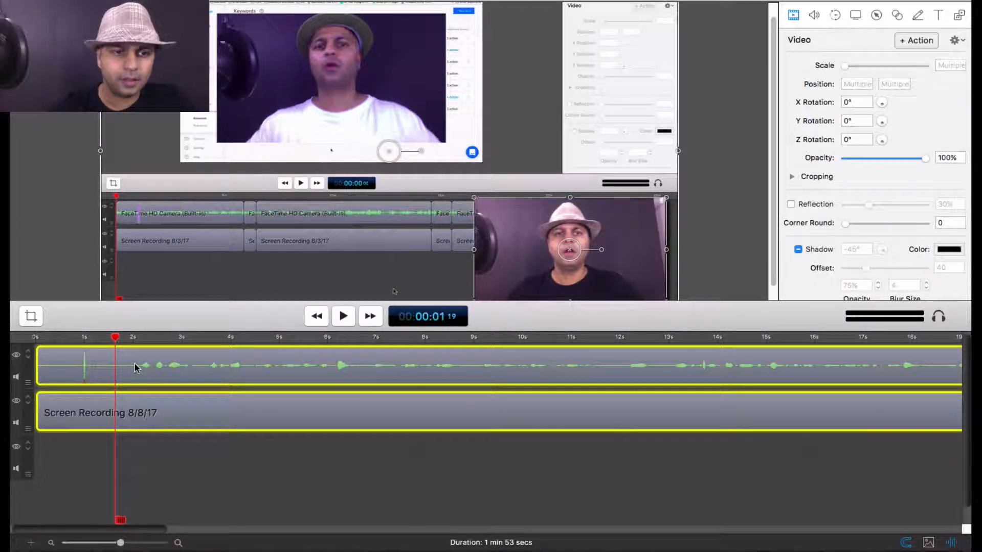
drag(115, 337, 125, 339)
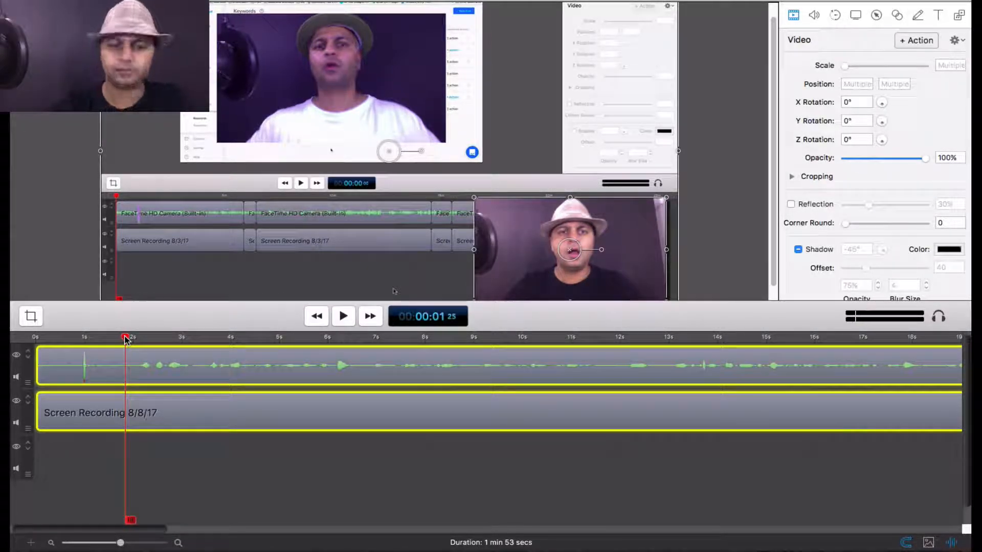
key(t)
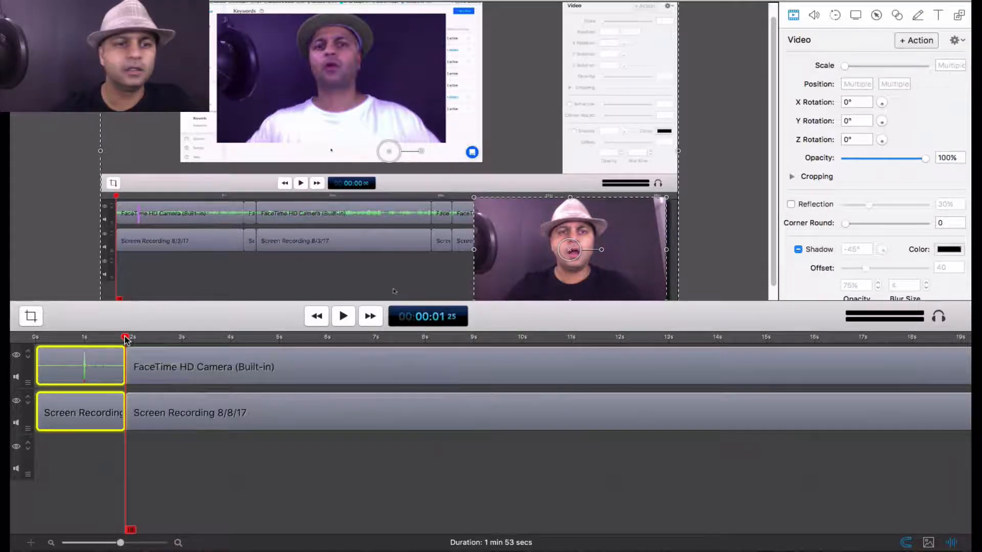
key(Delete)
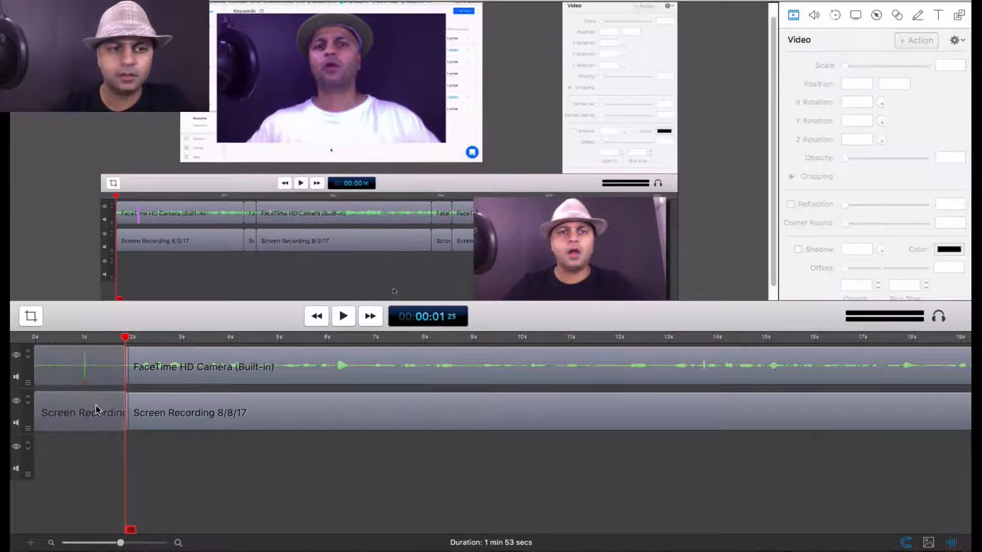
Move the remaining camera and screen recording clips together to the start of the timeline, then deselect them
drag(106, 364, 244, 418)
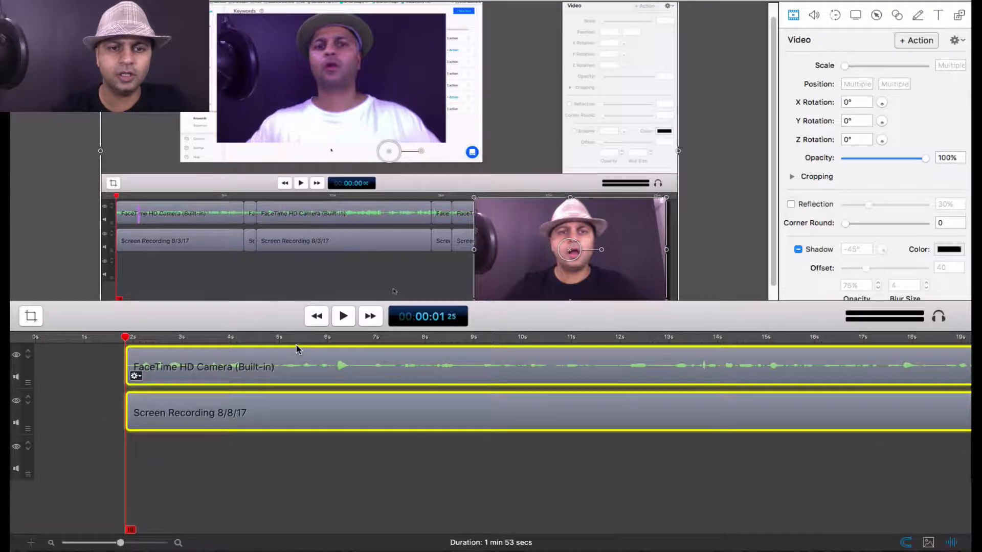
drag(319, 368, 229, 366)
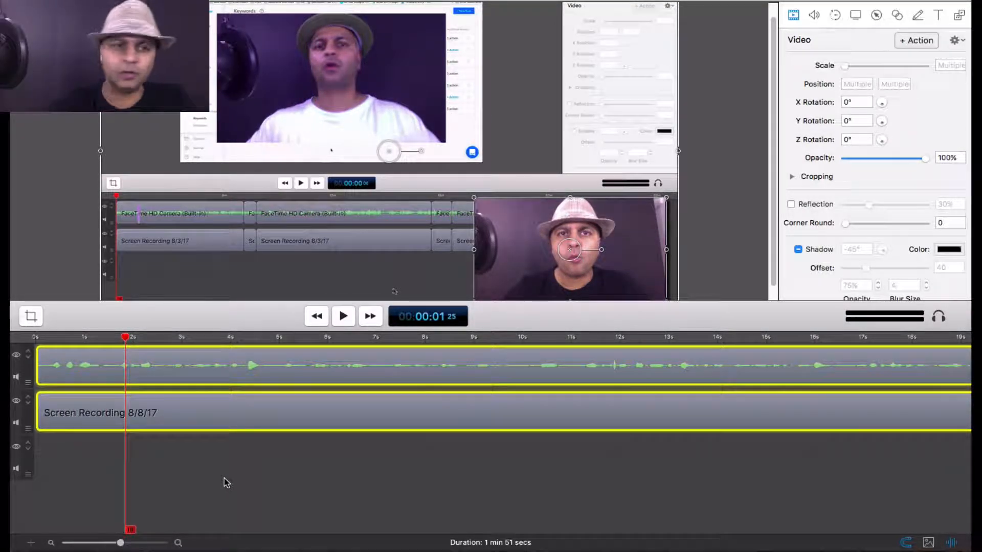
click(224, 478)
Play the trimmed recording from its start to 00:00:02 03 to check the new opening
click(318, 318)
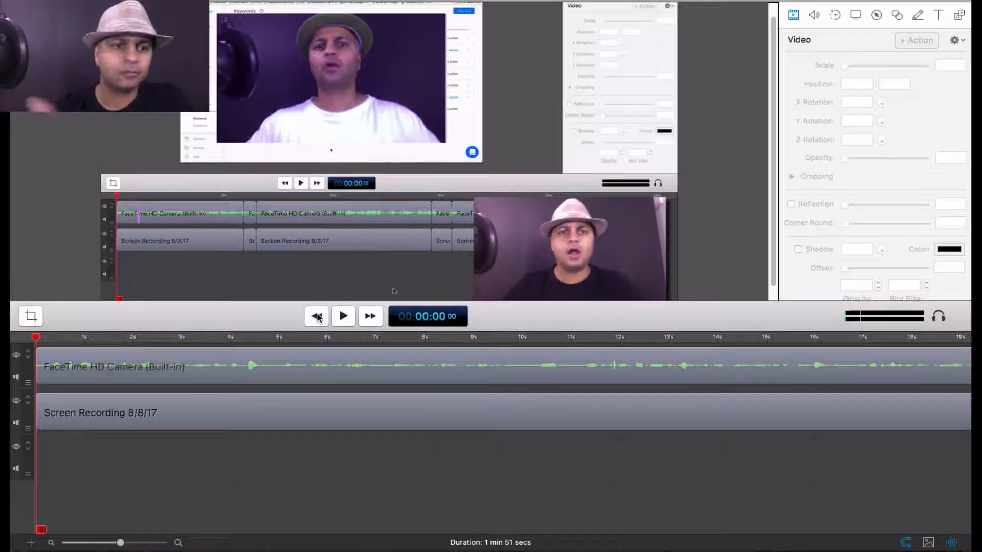
key(space)
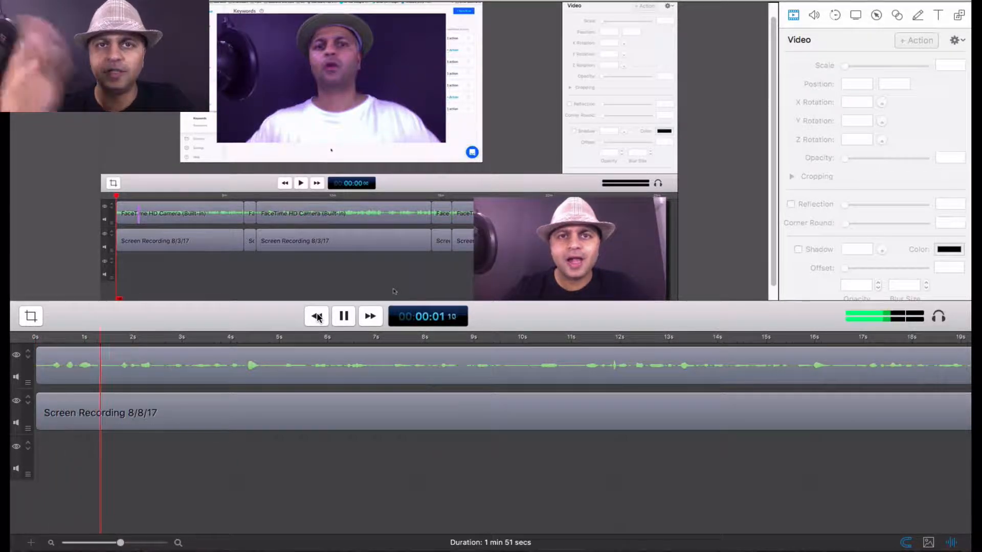
key(space)
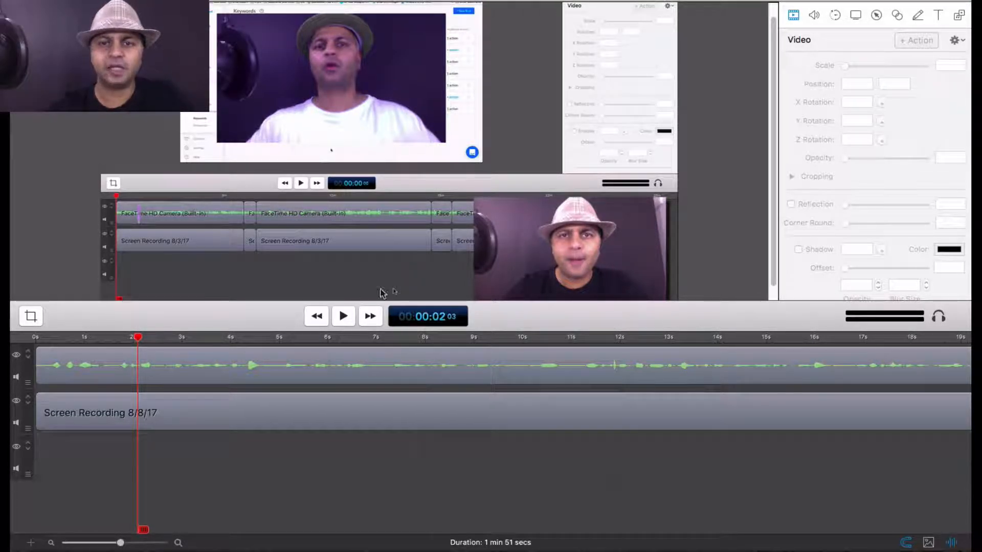
Reduce the timeline area's height and, at the recording's start, enlarge the camera video to 92% centred at position 0, 0
click(585, 334)
drag(584, 327, 568, 399)
click(371, 437)
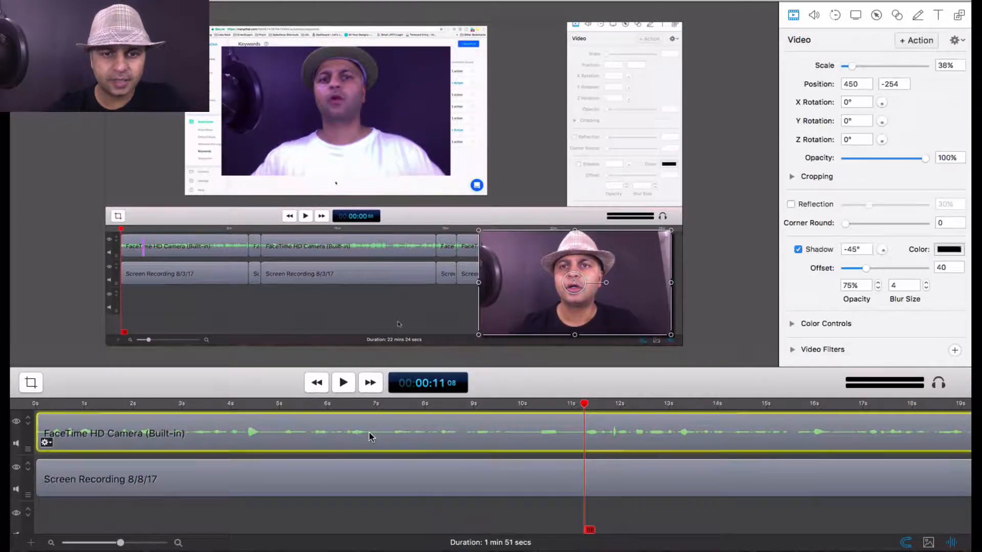
click(317, 383)
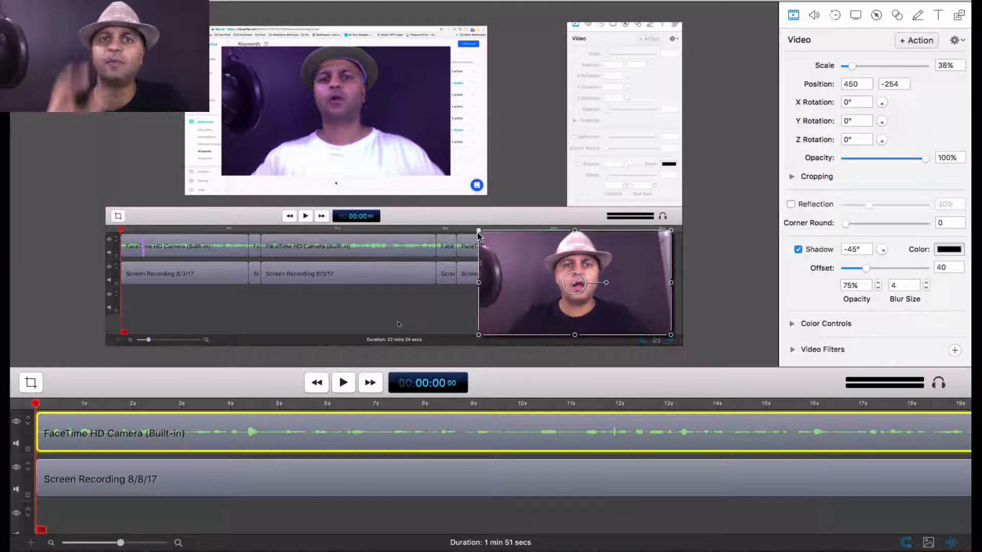
drag(478, 233, 198, 78)
drag(370, 139, 330, 116)
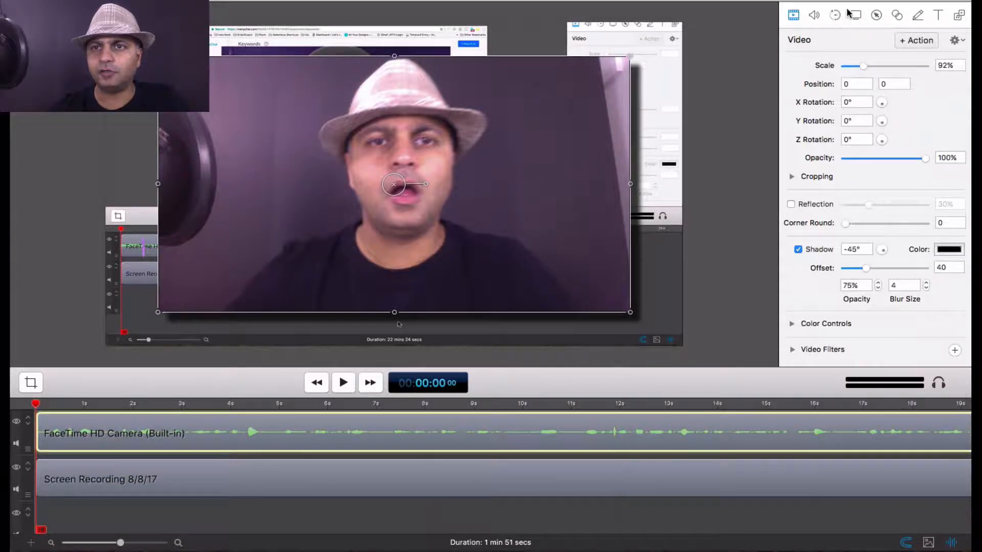
Look through the callout, touch callout, annotation, text, media library, audio and screen recording settings, ending on the camera clip's video settings
click(877, 16)
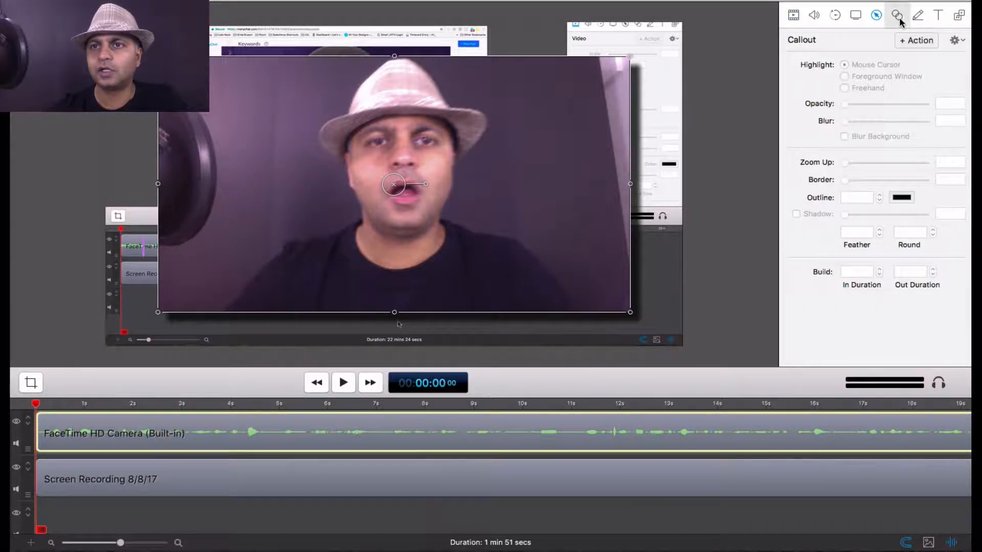
click(898, 16)
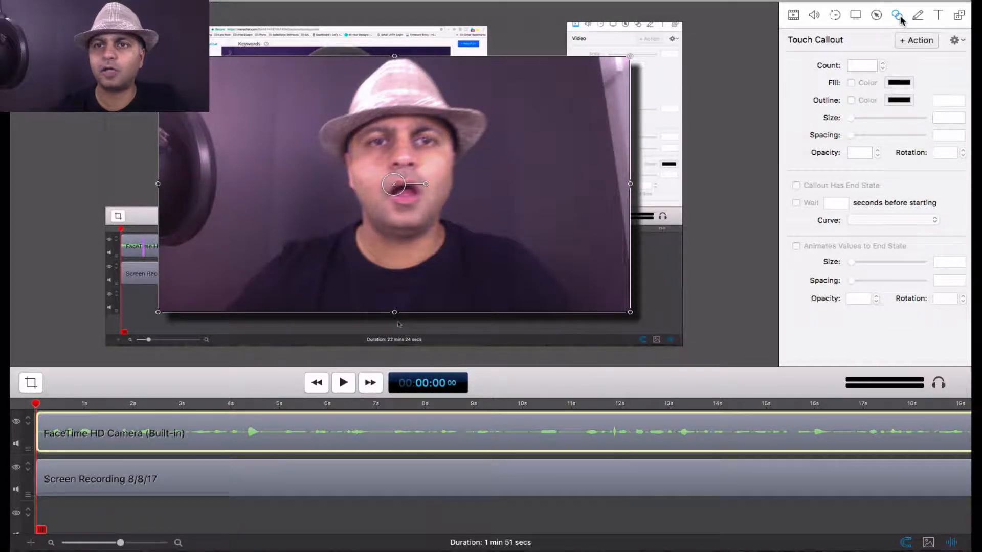
click(918, 16)
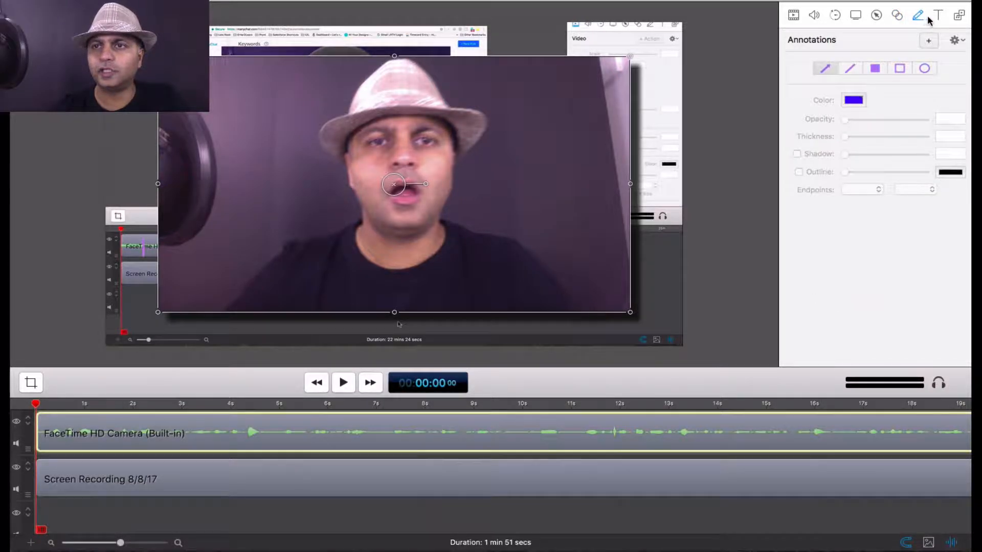
click(938, 15)
click(959, 17)
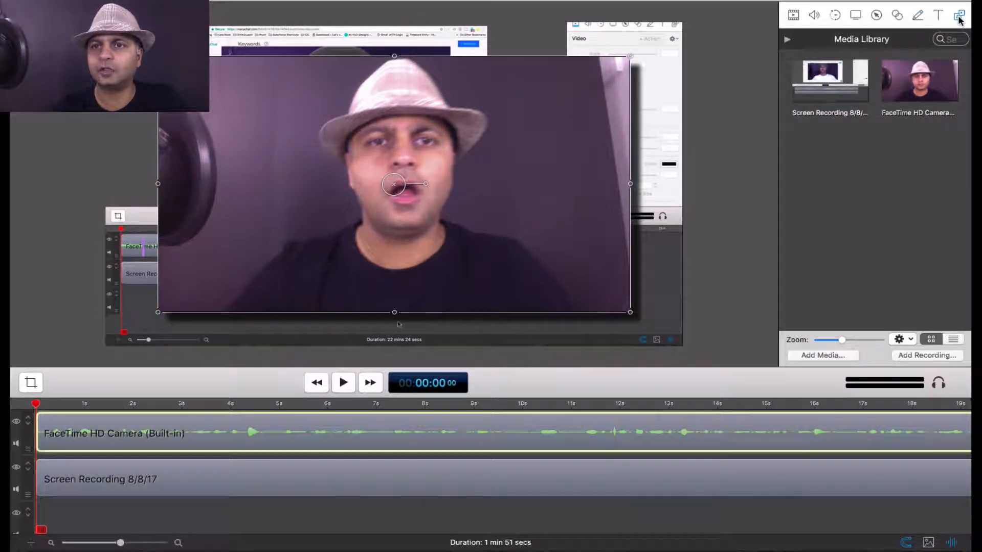
click(794, 15)
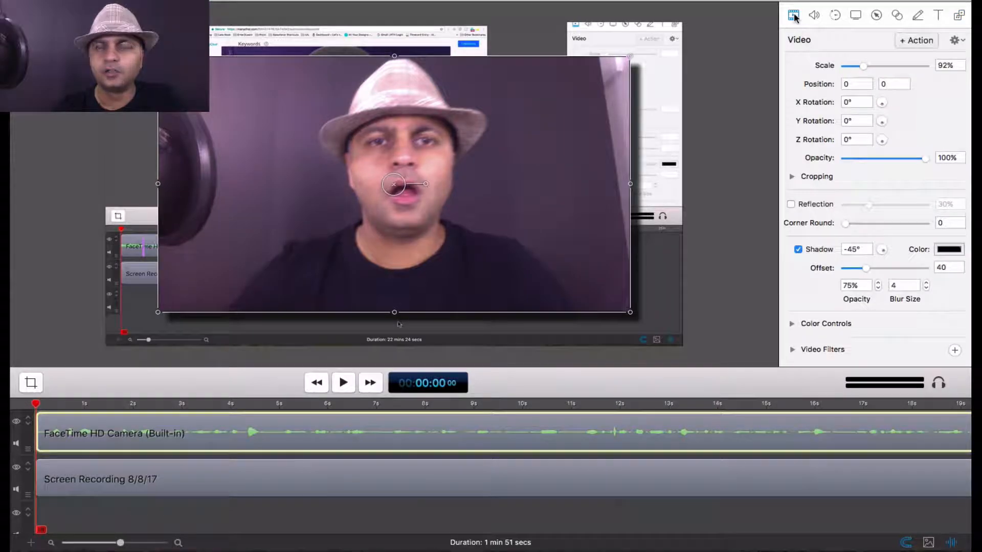
click(815, 17)
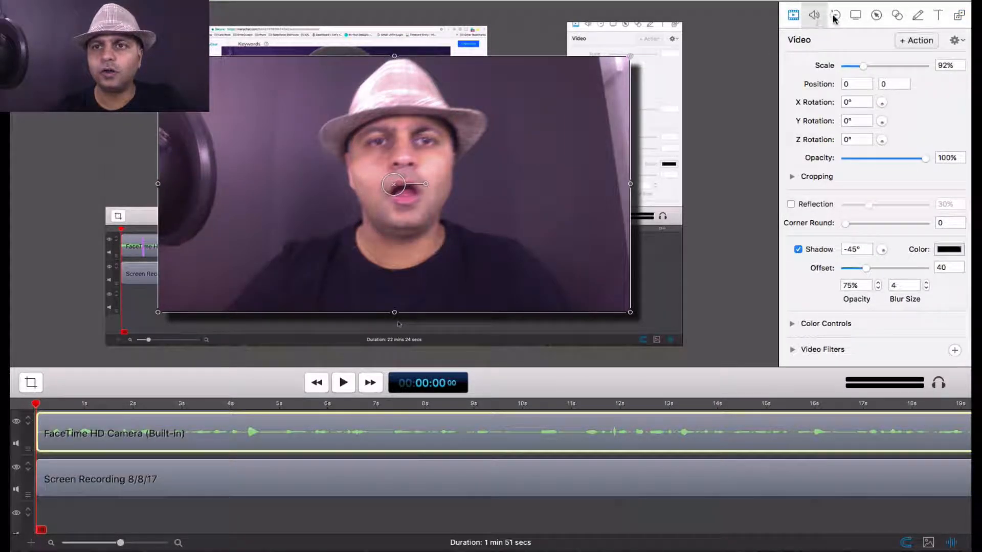
click(838, 17)
click(856, 17)
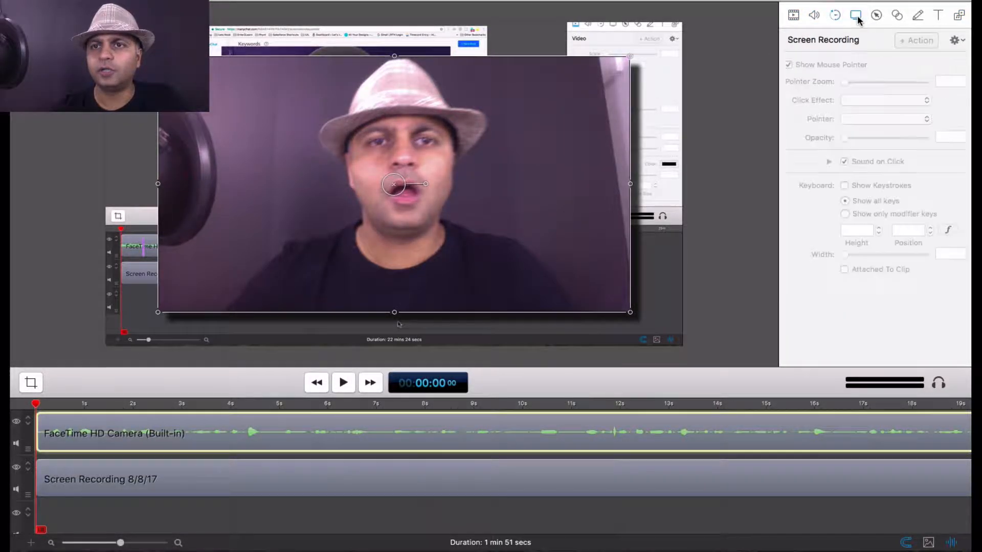
click(878, 17)
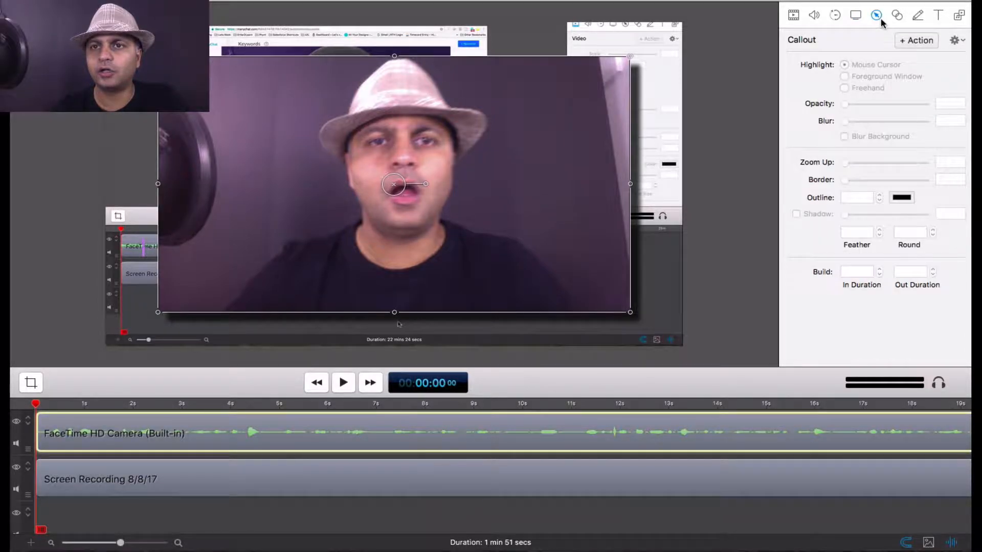
click(901, 19)
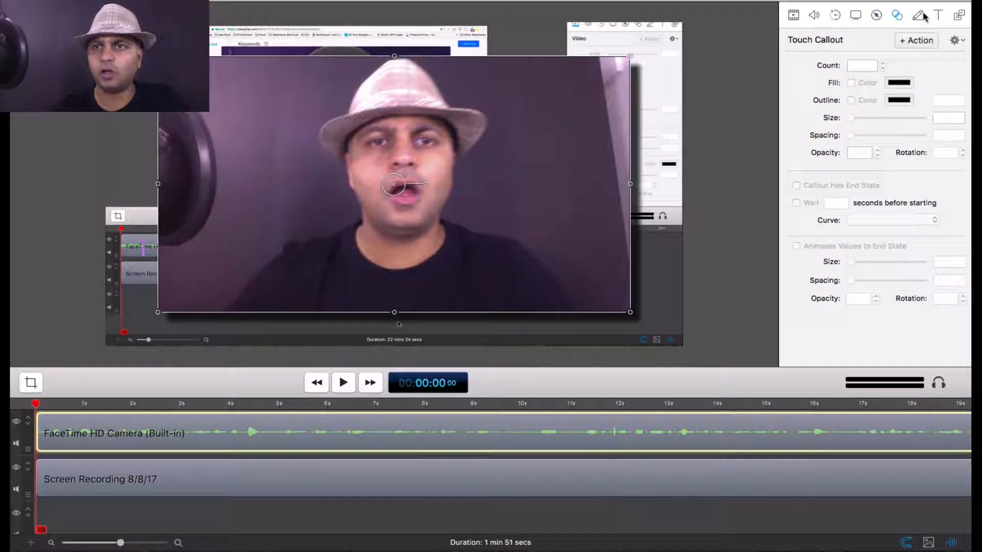
click(918, 17)
click(939, 17)
click(958, 17)
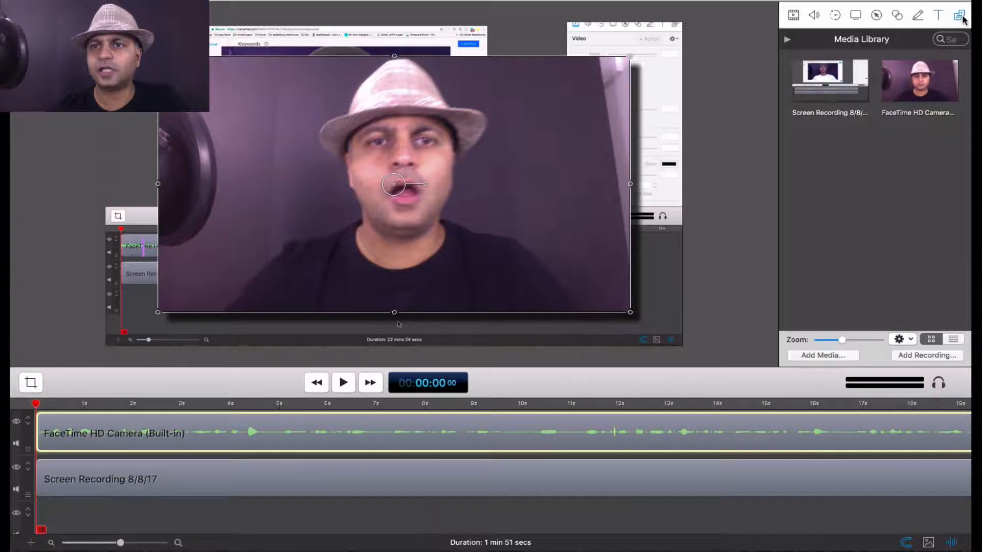
click(793, 15)
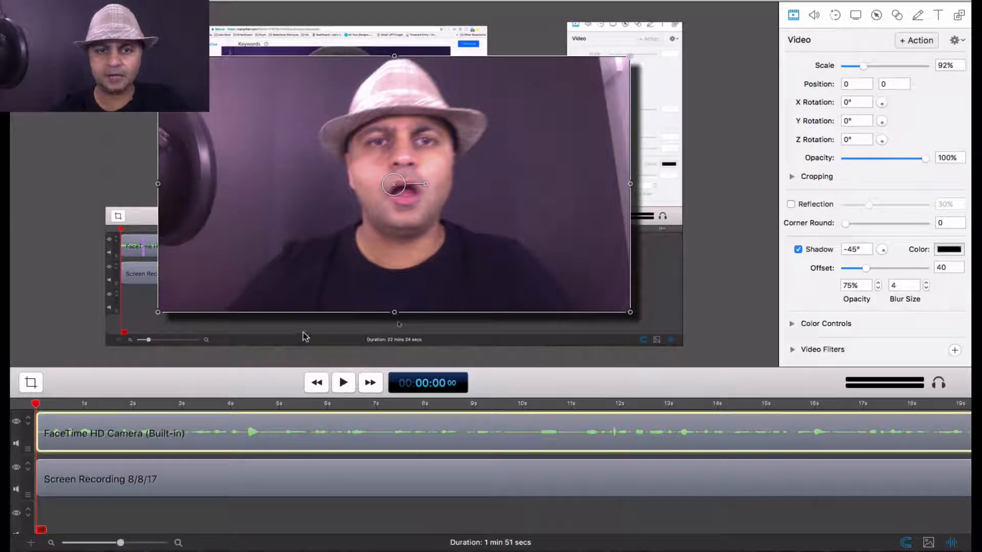
Remove the camera video's shadow and crop it by 112 on the right, 19 at the bottom and 14 at the top
click(799, 250)
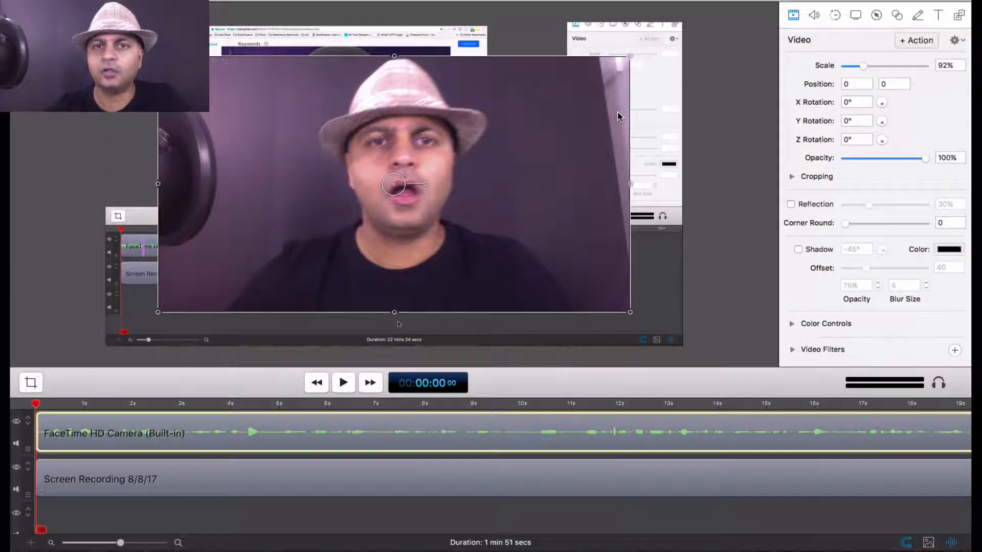
click(792, 178)
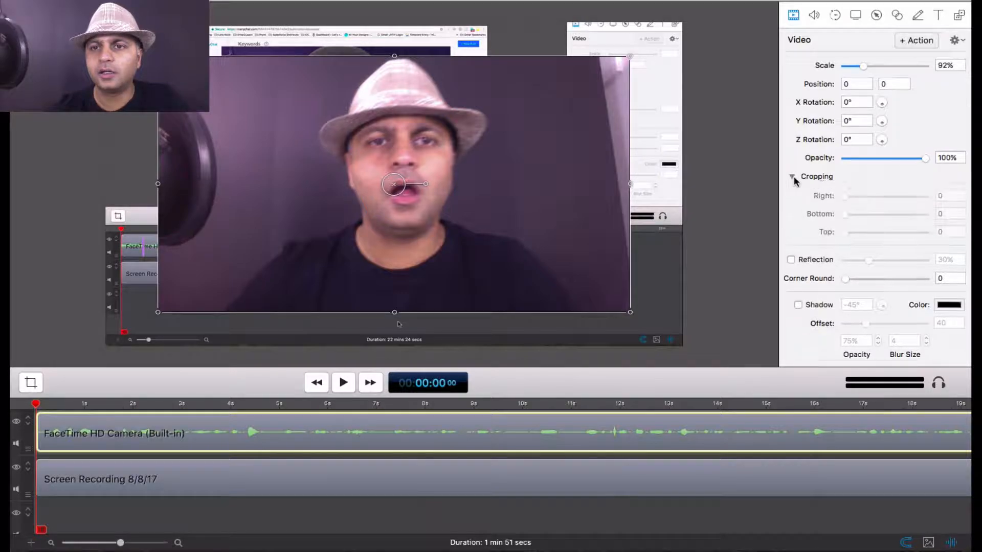
drag(846, 201, 890, 219)
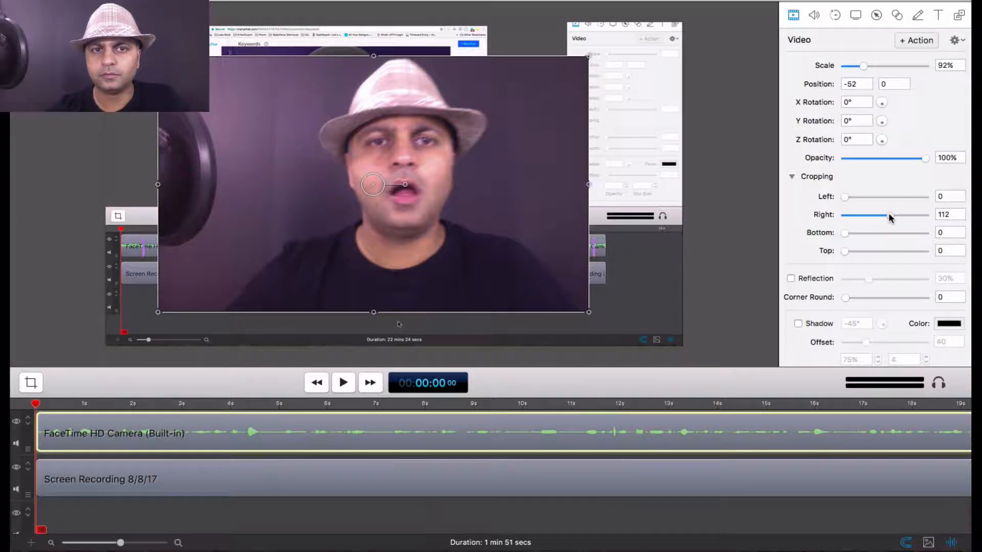
mouse_move(847, 250)
mouse_down()
mouse_move(852, 255)
mouse_move(856, 238)
mouse_up()
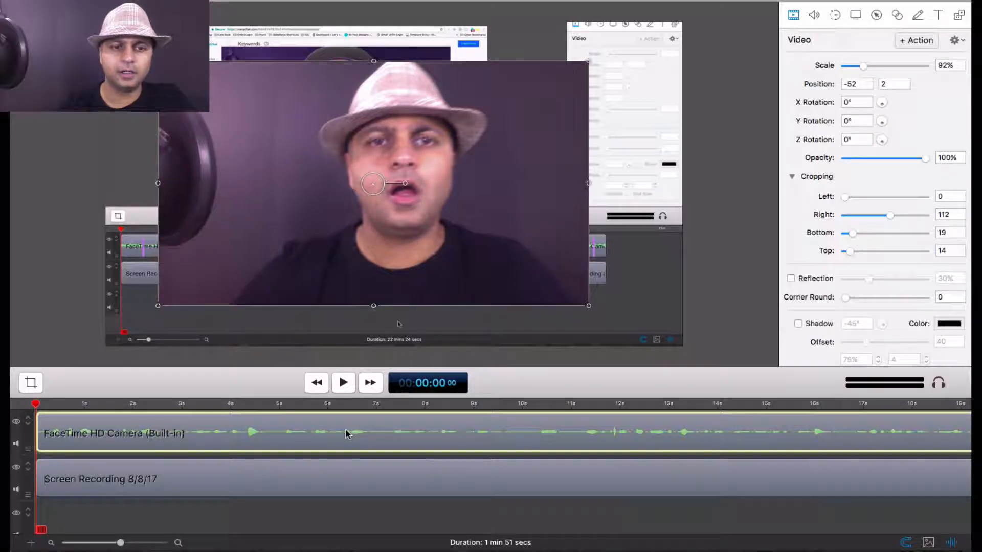
click(302, 512)
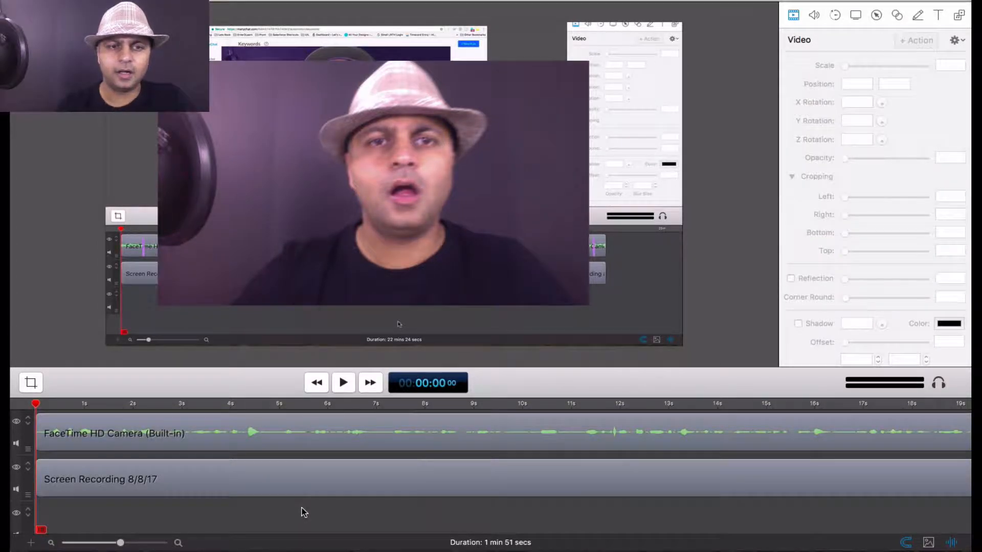
Play the recording from its start to 00:00:04 04 and place the playhead at 00:01:00 02
click(342, 385)
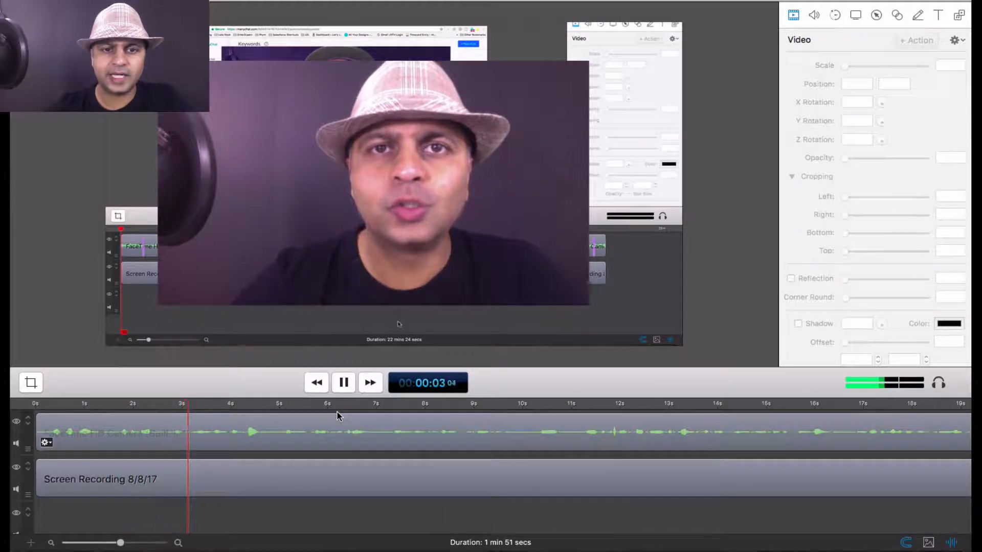
key(space)
scroll(631, 482, down, 5)
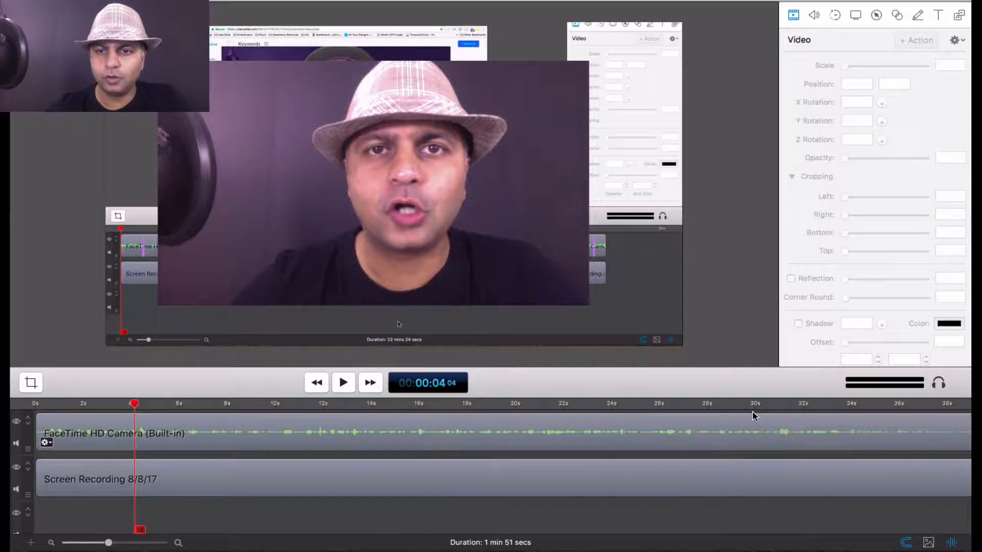
scroll(749, 416, right, 10)
scroll(753, 416, right, 3)
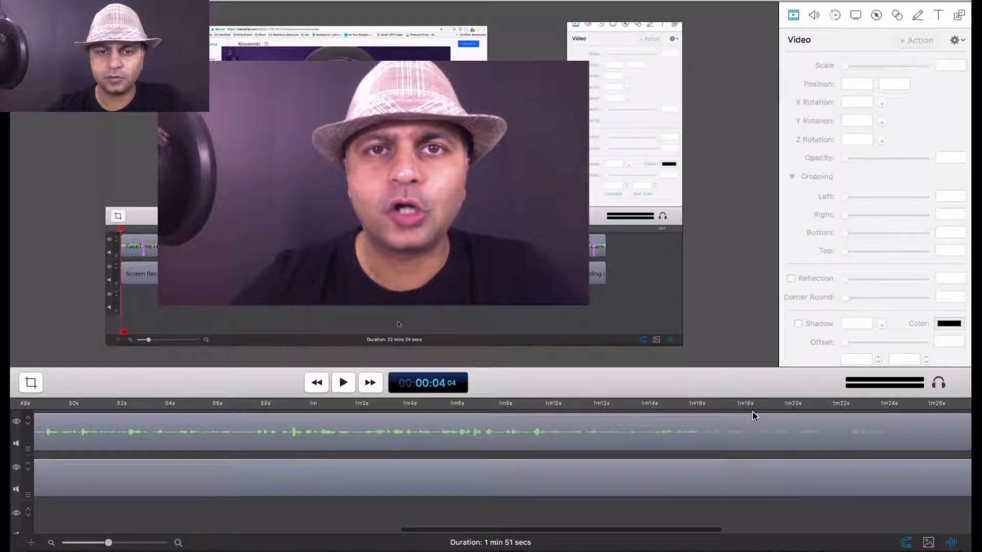
click(314, 405)
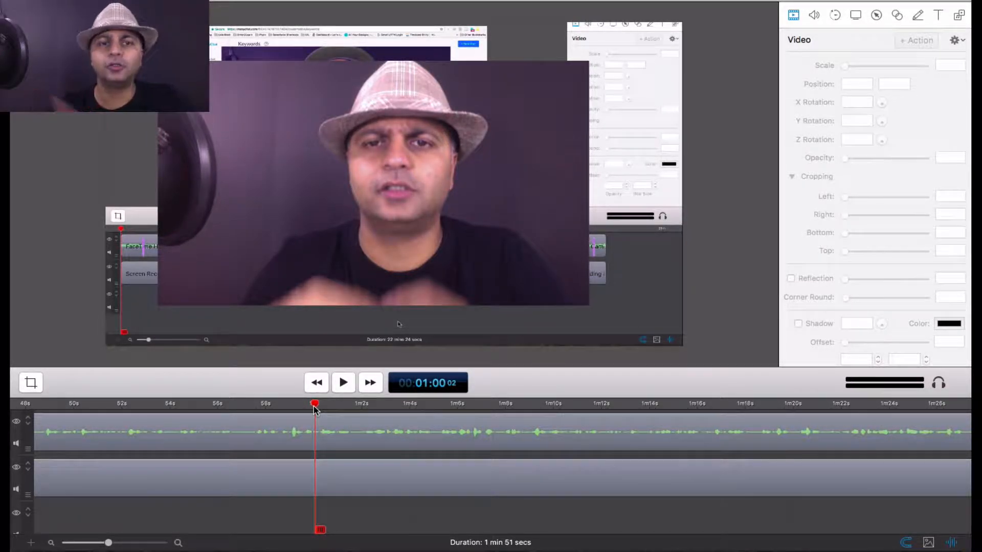
Shrink the camera video and place it in the lower-right corner of the screen recording on the canvas
click(321, 203)
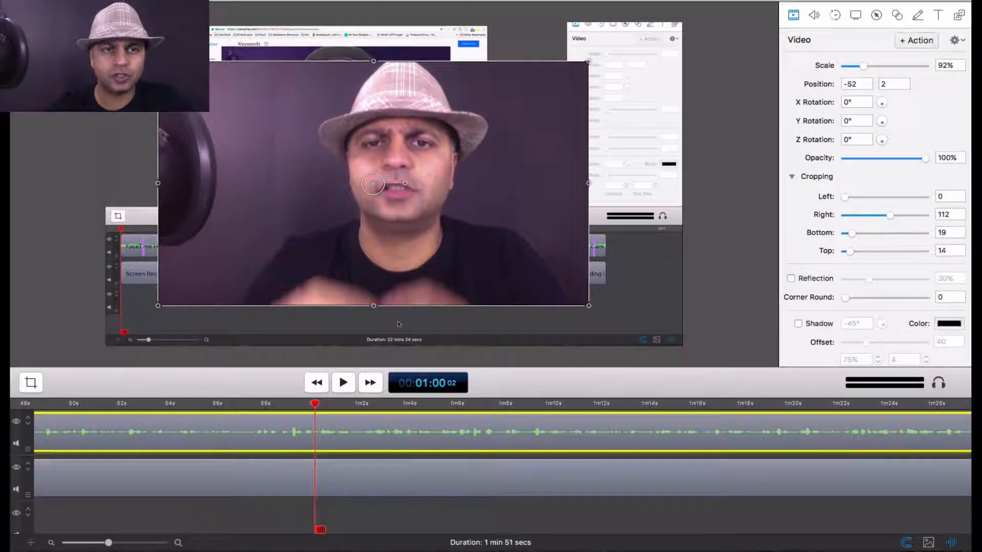
drag(158, 61, 618, 331)
drag(583, 290, 535, 263)
click(715, 347)
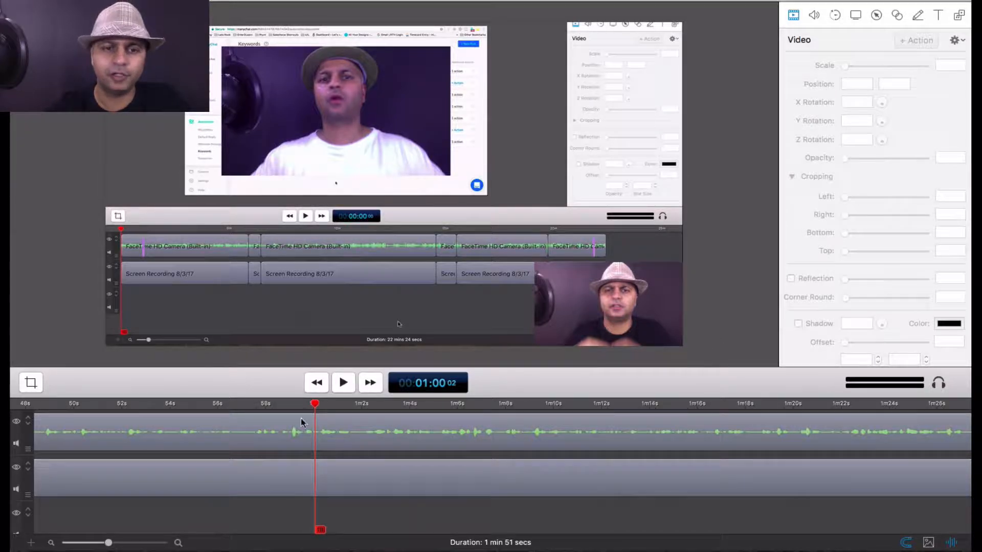
Return to the start of the recording, enlarge the camera video to 104% and centre it on the canvas at position 0, 0
click(317, 383)
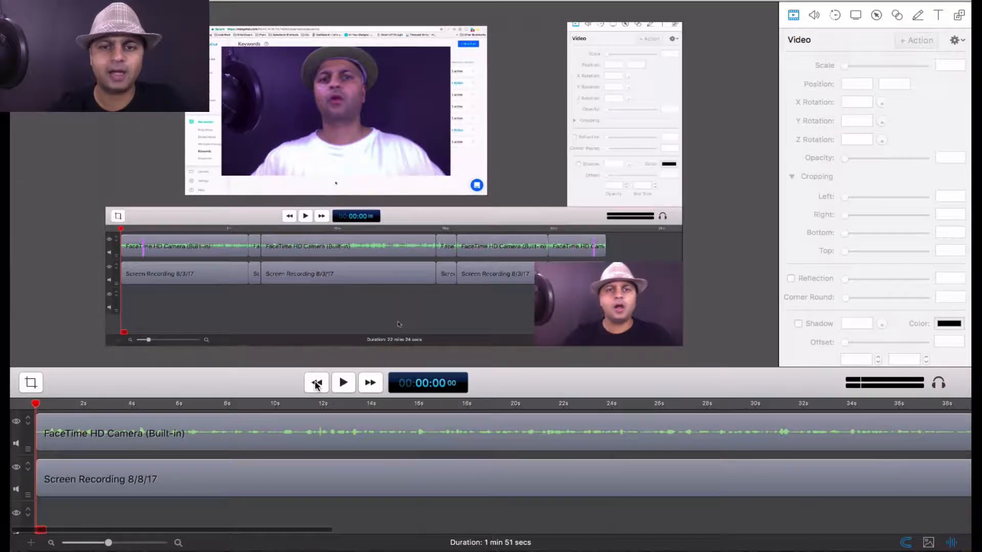
click(601, 329)
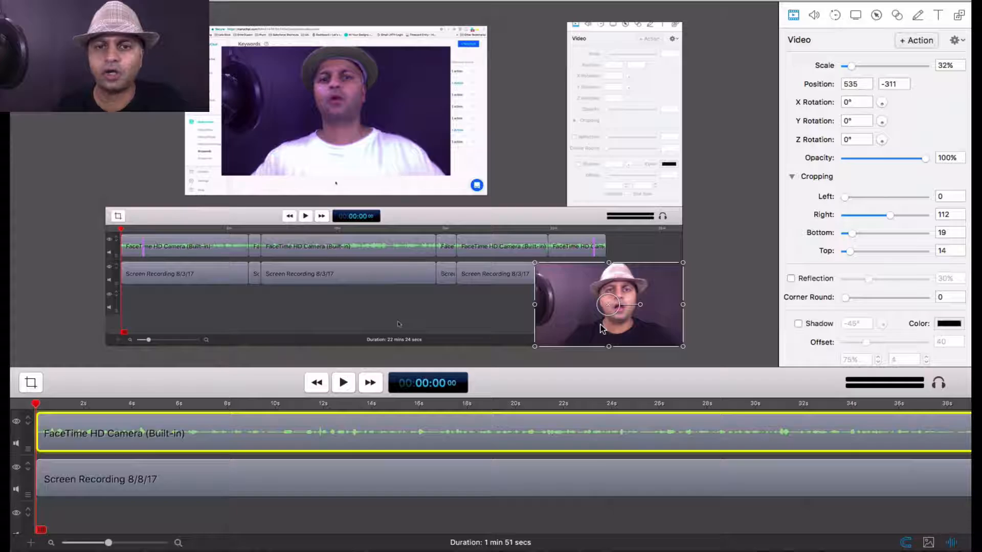
scroll(592, 461, right, 10)
scroll(584, 456, right, 10)
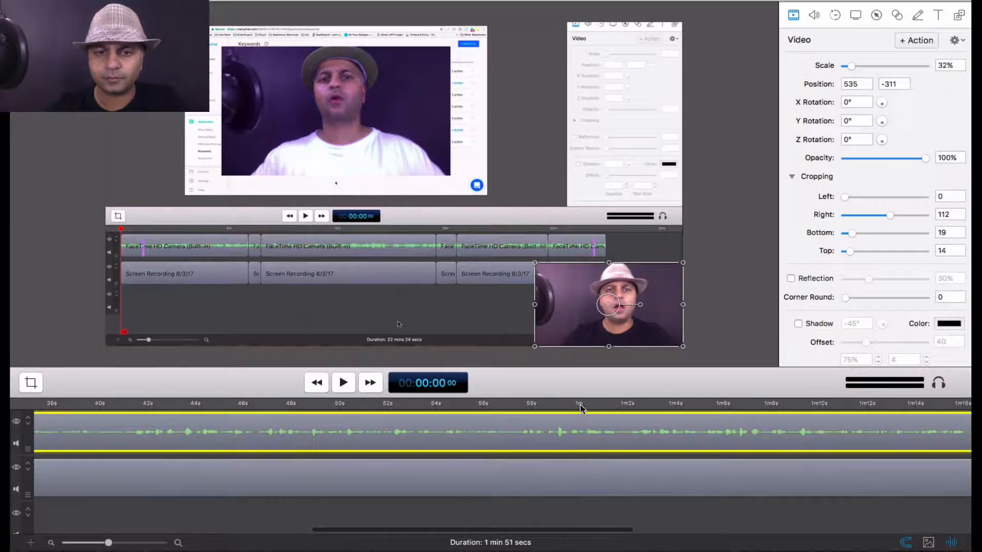
click(581, 406)
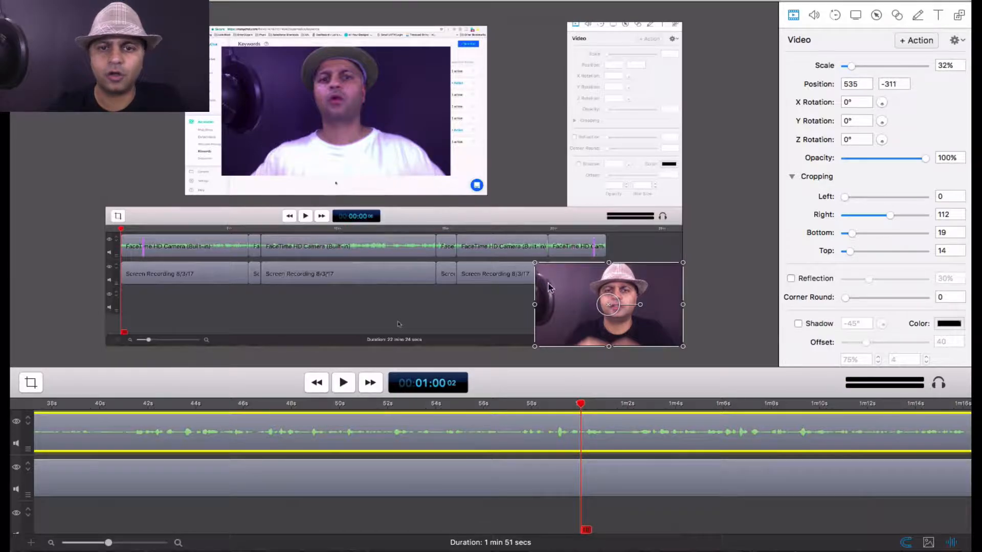
click(317, 383)
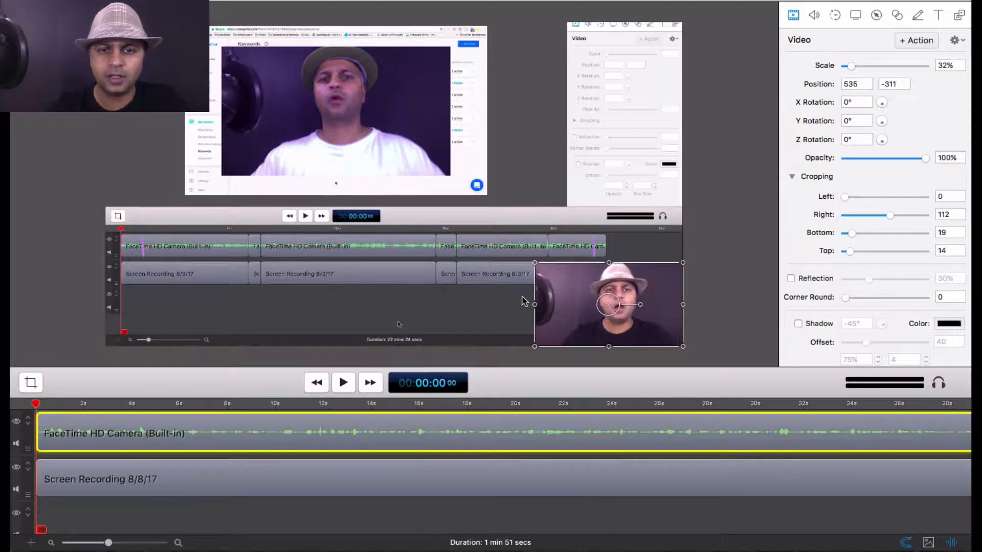
drag(535, 263, 233, 56)
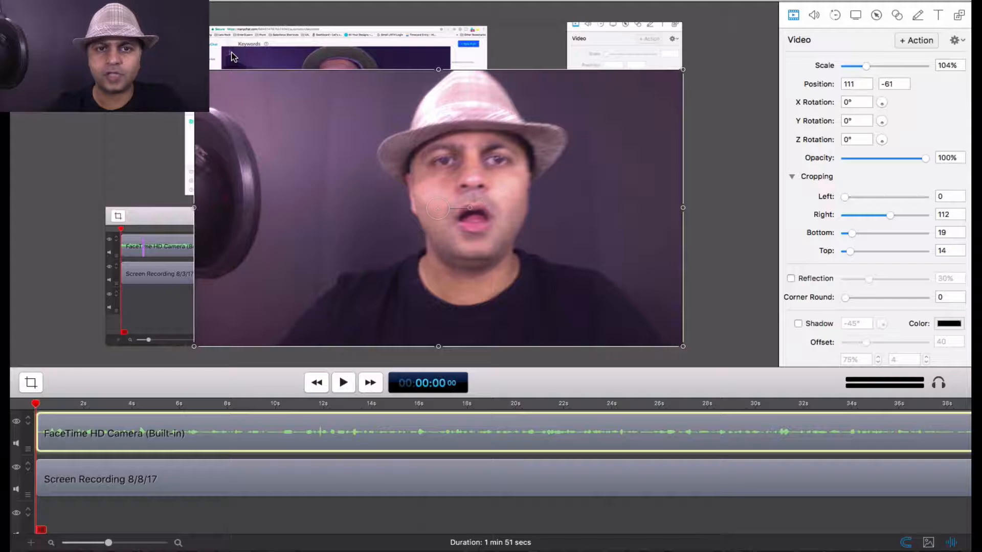
drag(287, 101, 289, 121)
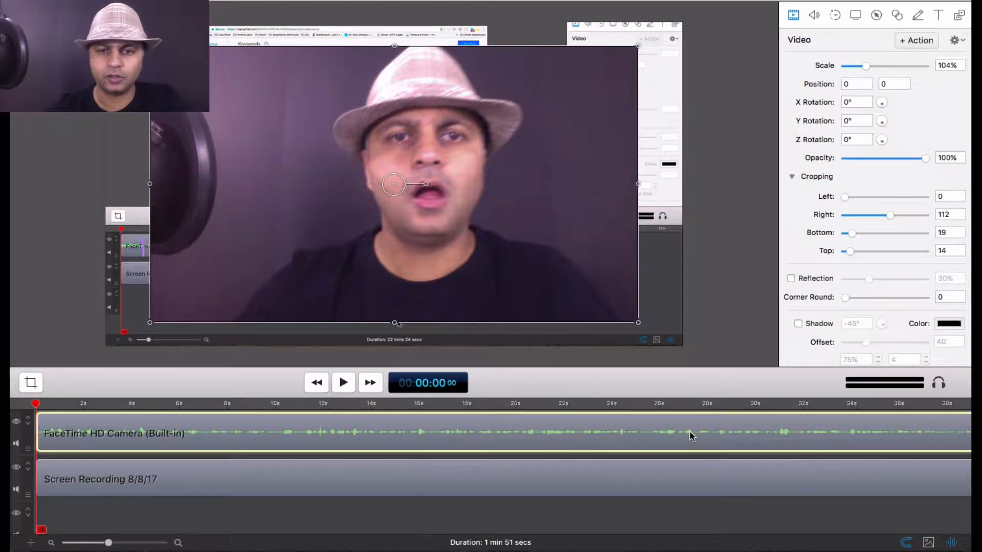
Split both the camera clip and the screen recording clip at 00:01:00 04
scroll(691, 436, right, 10)
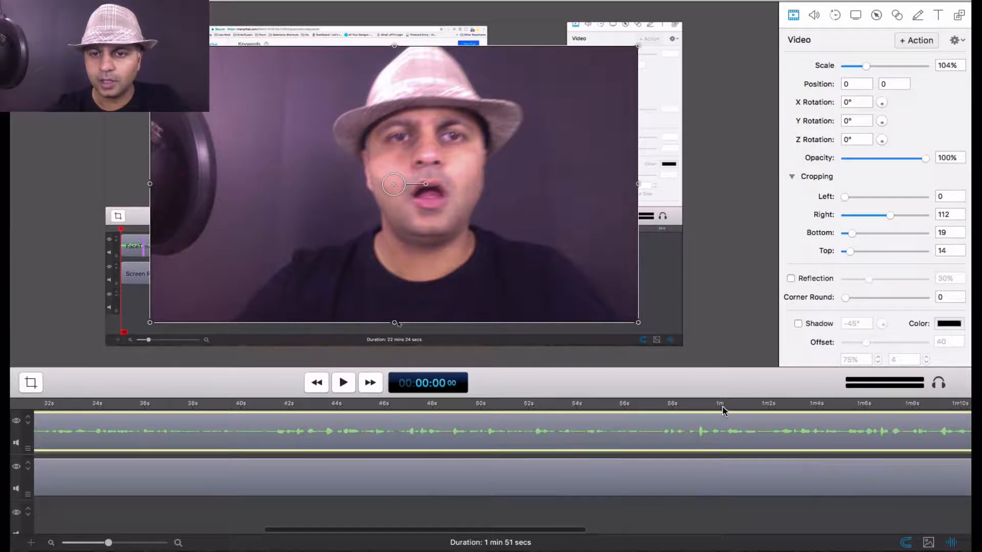
click(722, 409)
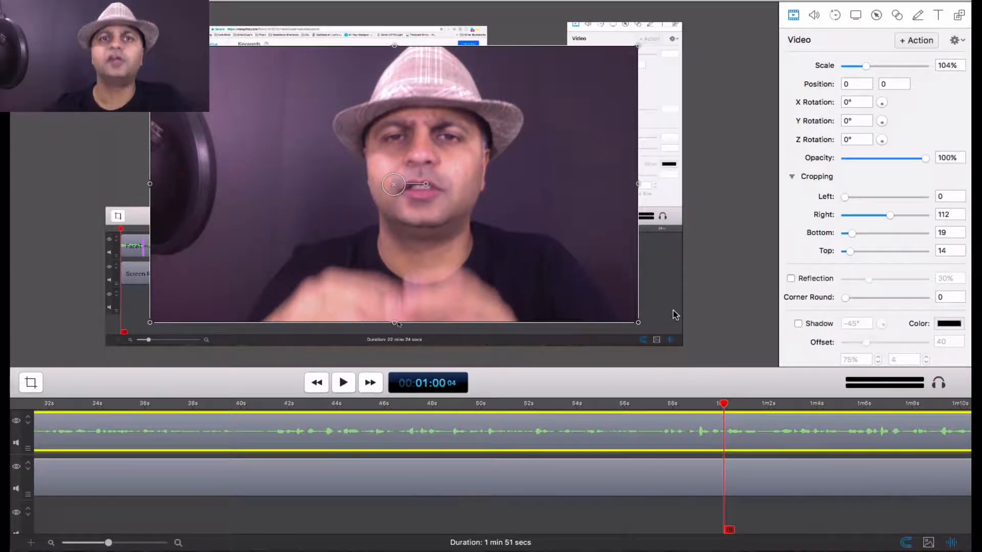
click(773, 523)
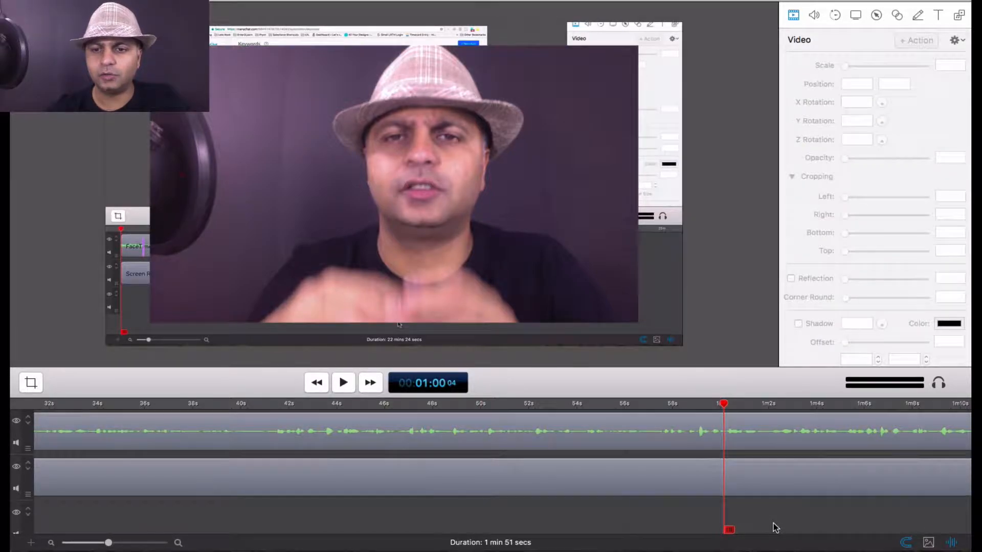
scroll(773, 519, down, 1)
scroll(783, 517, up, 1)
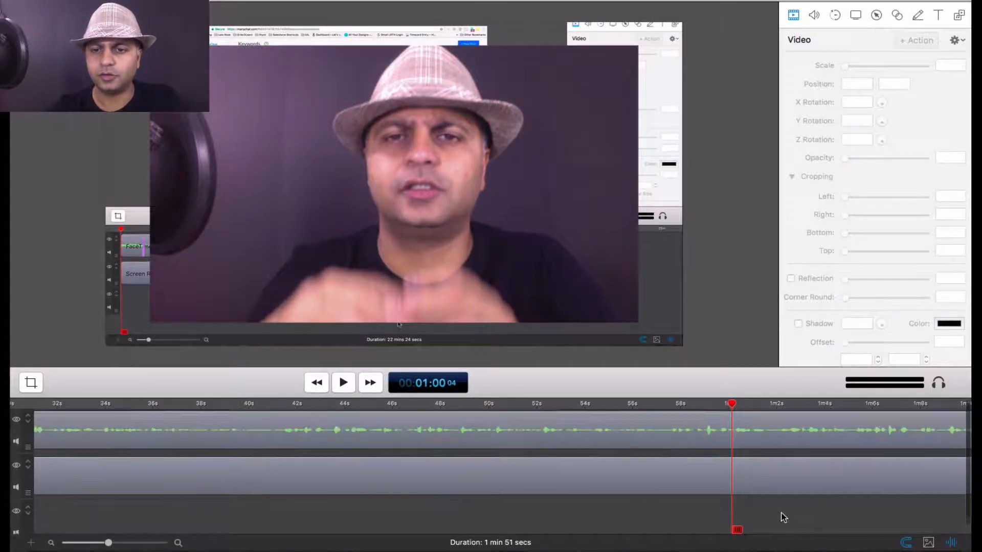
drag(782, 515, 751, 430)
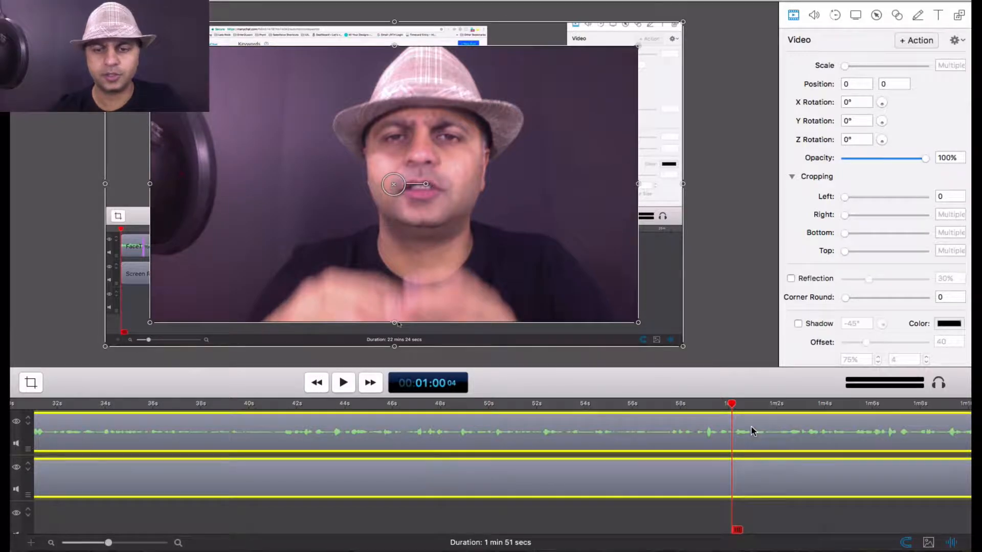
key(t)
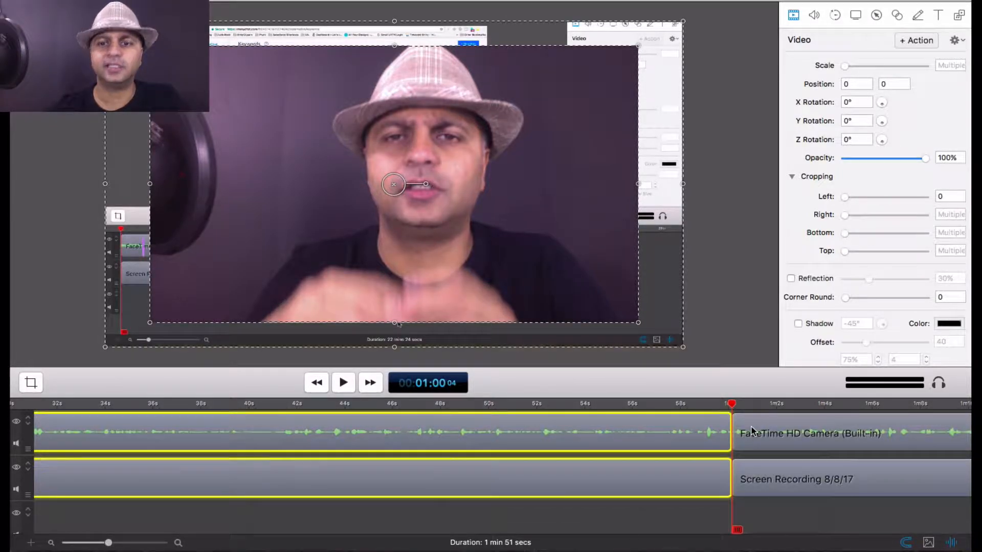
Shrink the camera clip after the split and place it in the lower-right corner of the screen recording on the canvas
key(space)
key(space)
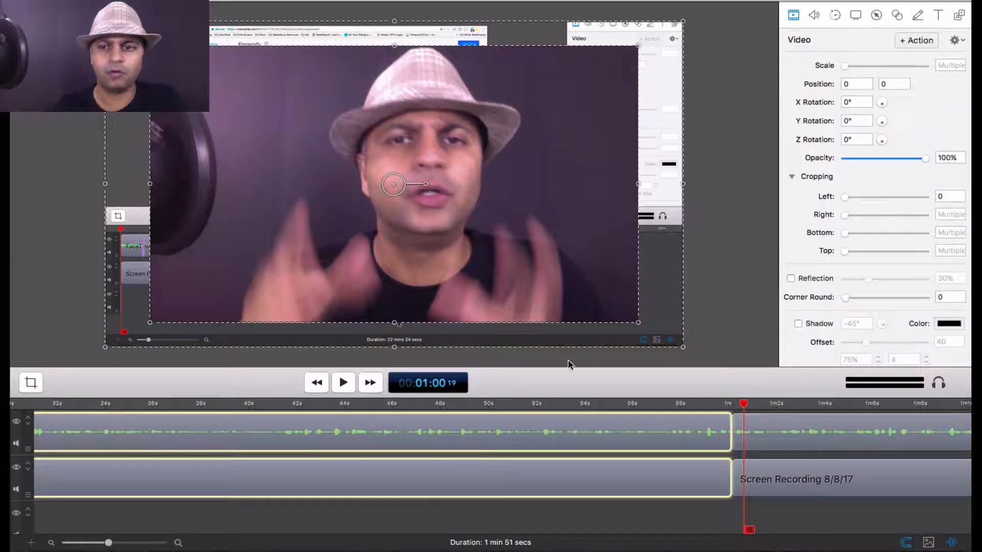
click(787, 429)
drag(149, 46, 475, 296)
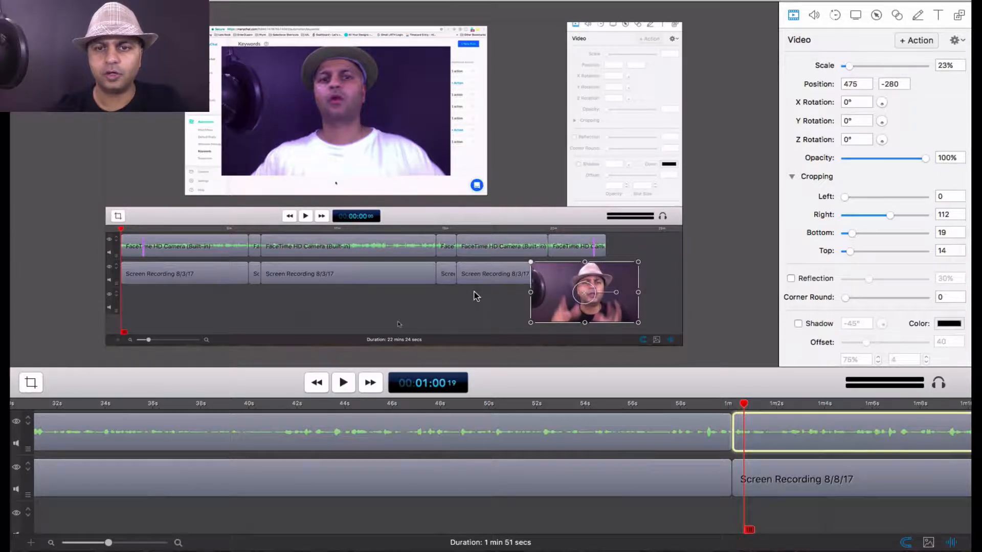
drag(599, 316, 647, 337)
click(757, 354)
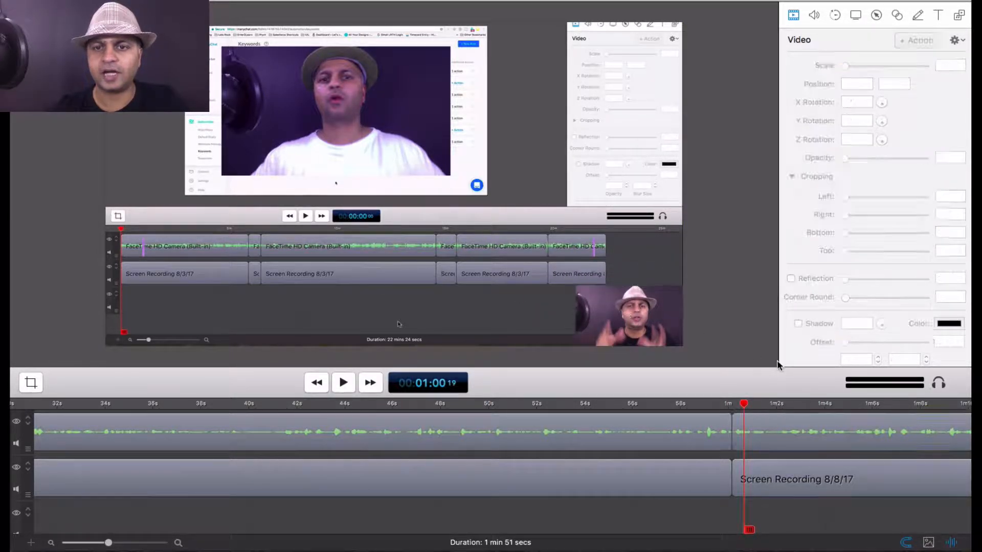
Play across the split from 00:00:57 28 to 00:01:01 17, and undo the camera resizing and the split
click(679, 404)
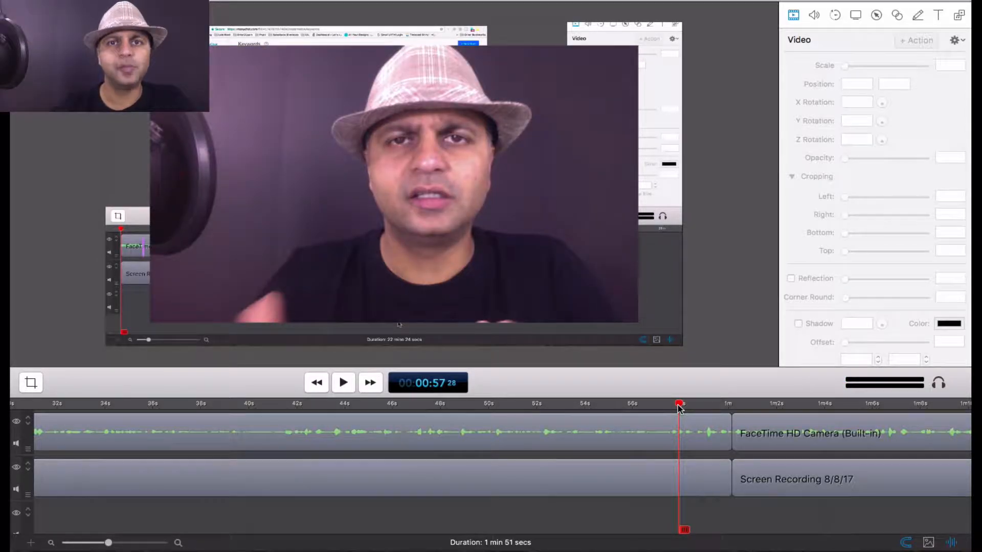
key(space)
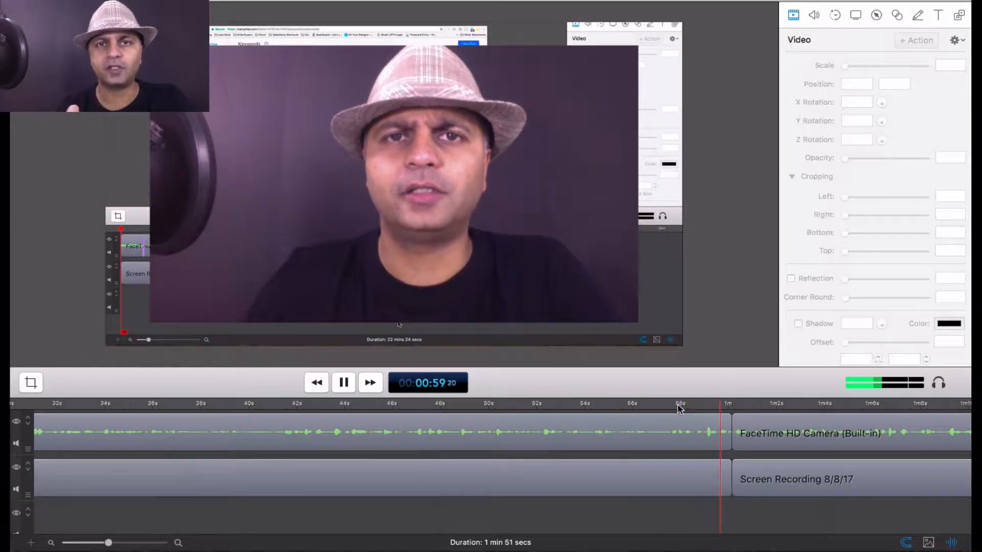
key(space)
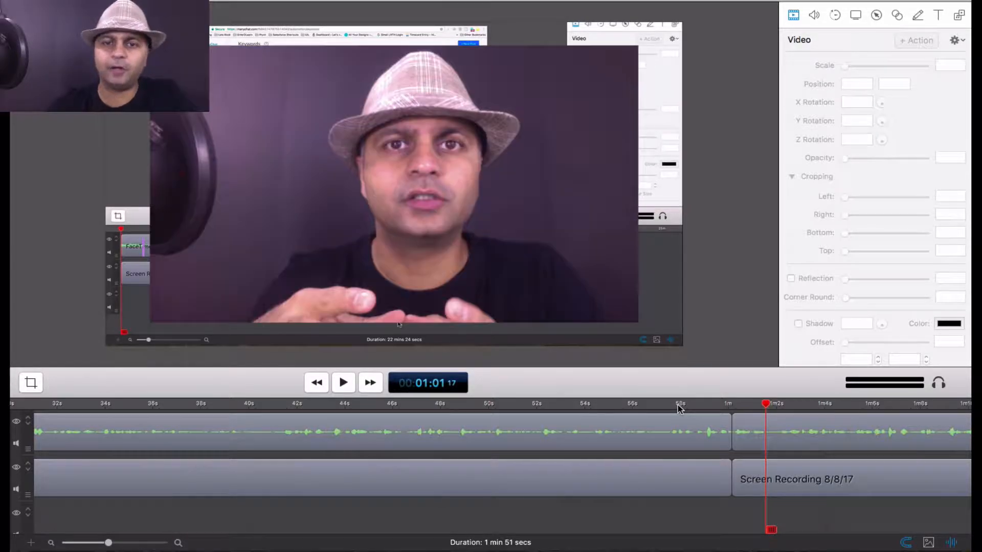
key(super+z)
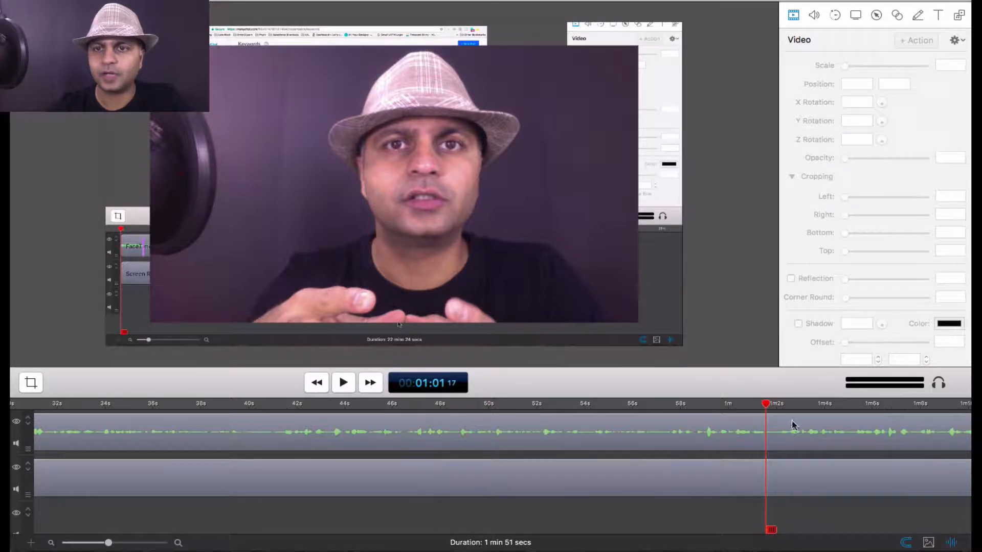
Place the playhead at 00:01:00 01 and add a video action to the camera clip there
drag(834, 515, 813, 431)
drag(766, 406, 729, 407)
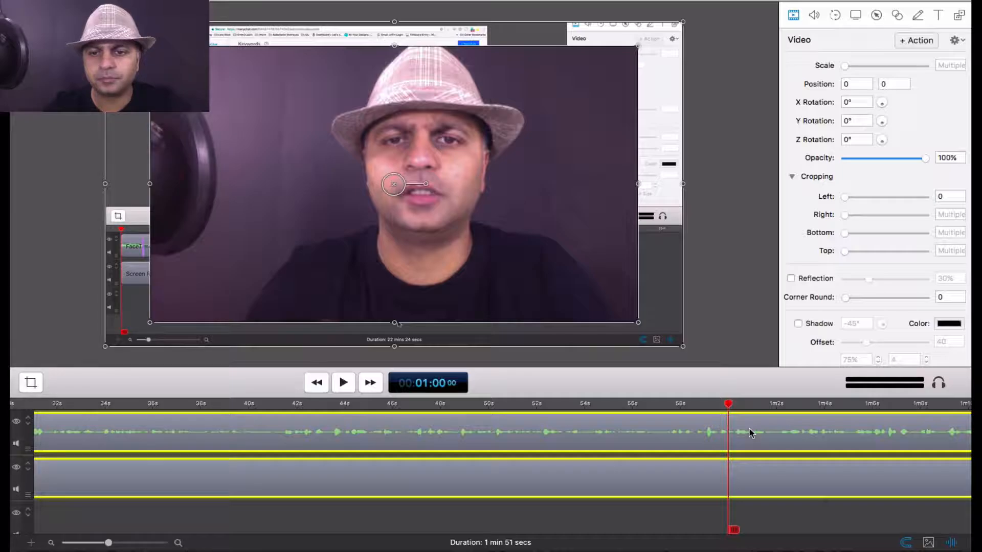
click(787, 517)
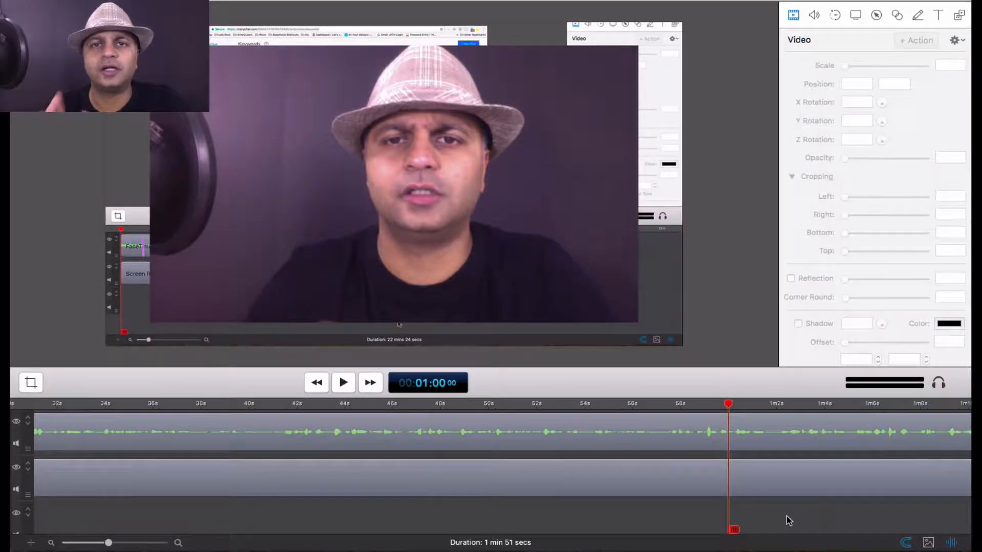
click(775, 446)
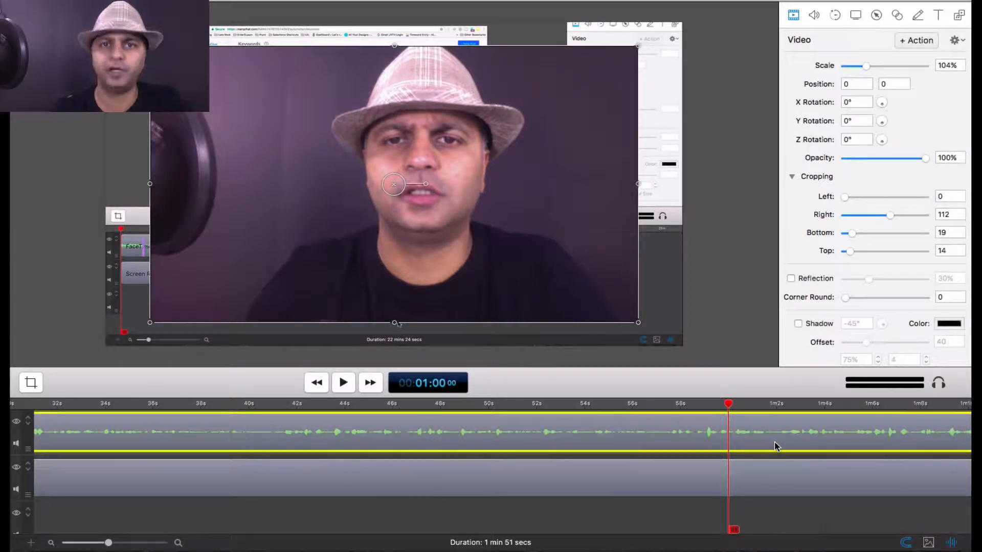
click(765, 470)
click(772, 403)
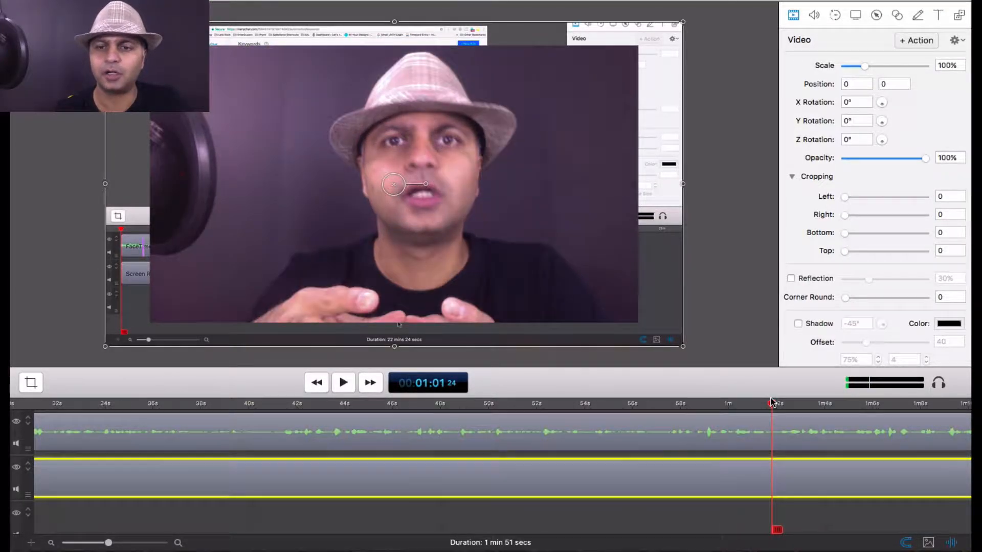
click(730, 405)
click(749, 435)
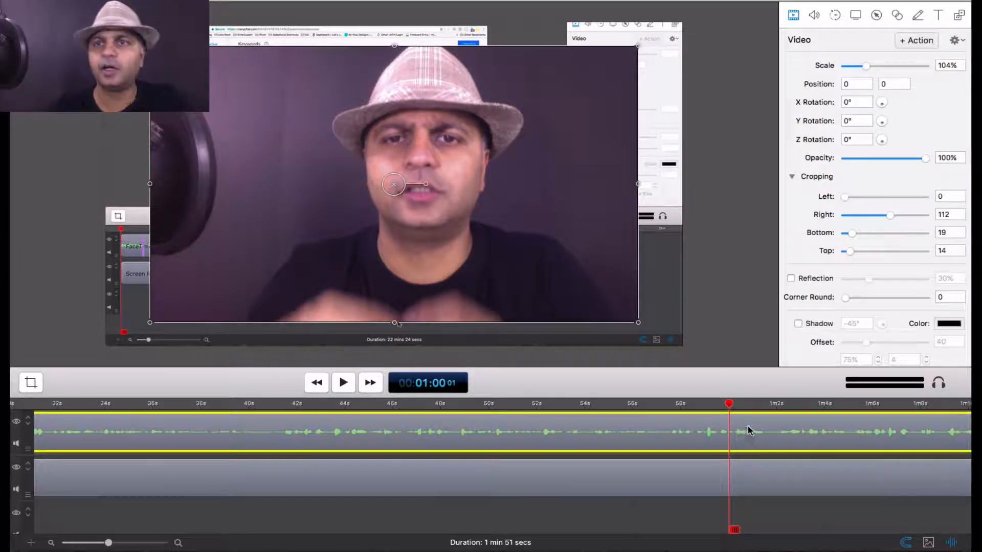
click(919, 44)
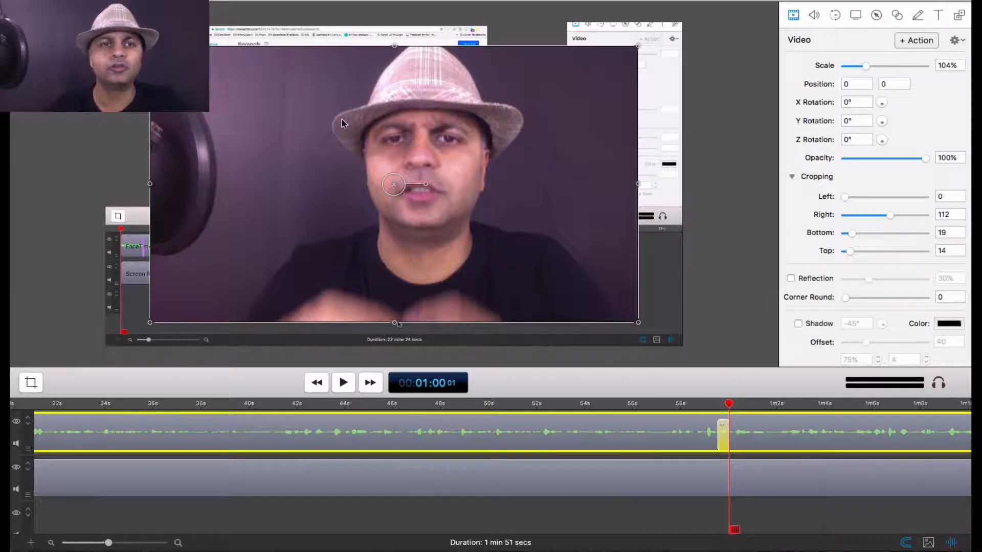
Shrink the camera video to 25% for this action and place it in the lower-right corner at position 574, -333
drag(150, 46, 494, 272)
drag(599, 306, 644, 330)
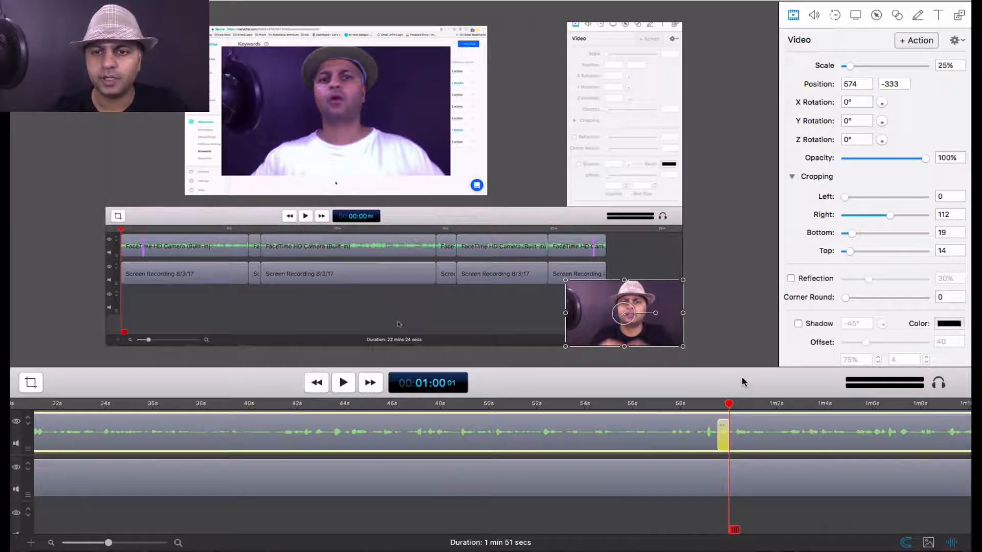
click(741, 350)
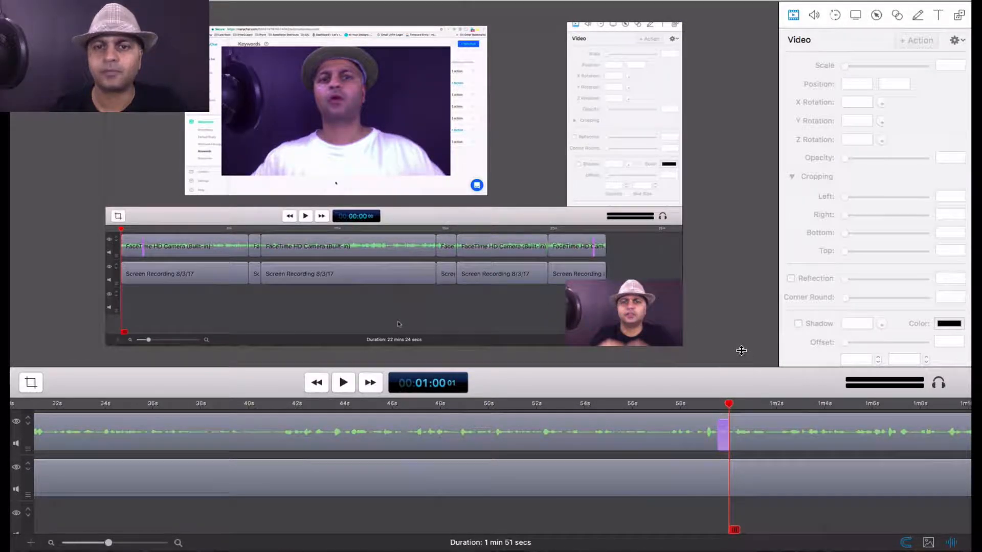
Play the recording across the new video action, from about 56 seconds to 00:01:05 06
click(630, 403)
click(338, 384)
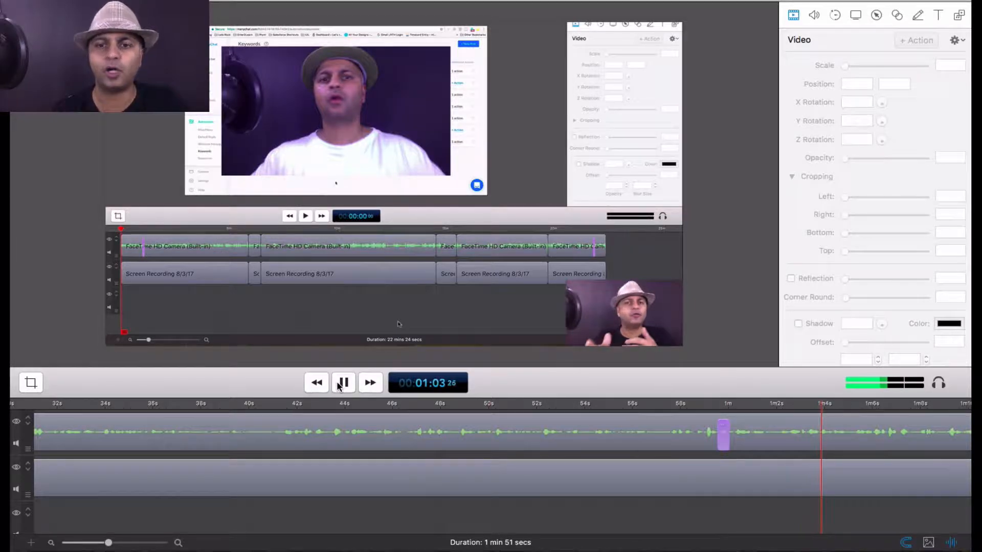
click(341, 385)
Add a second video action to the camera clip at 00:01:14 27 that enlarges it to 88% at position -49, 0
scroll(721, 481, right, 10)
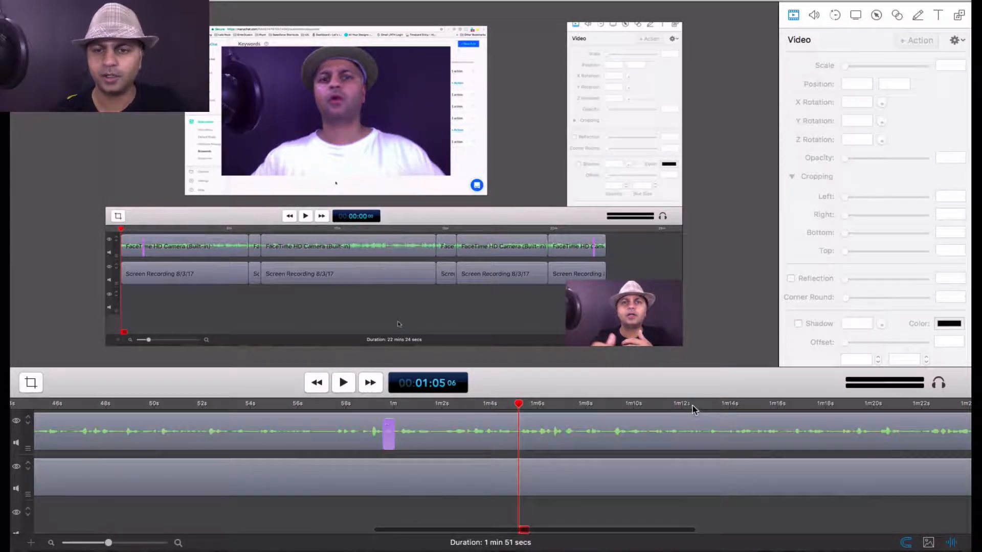
click(781, 407)
click(758, 408)
drag(757, 407, 751, 407)
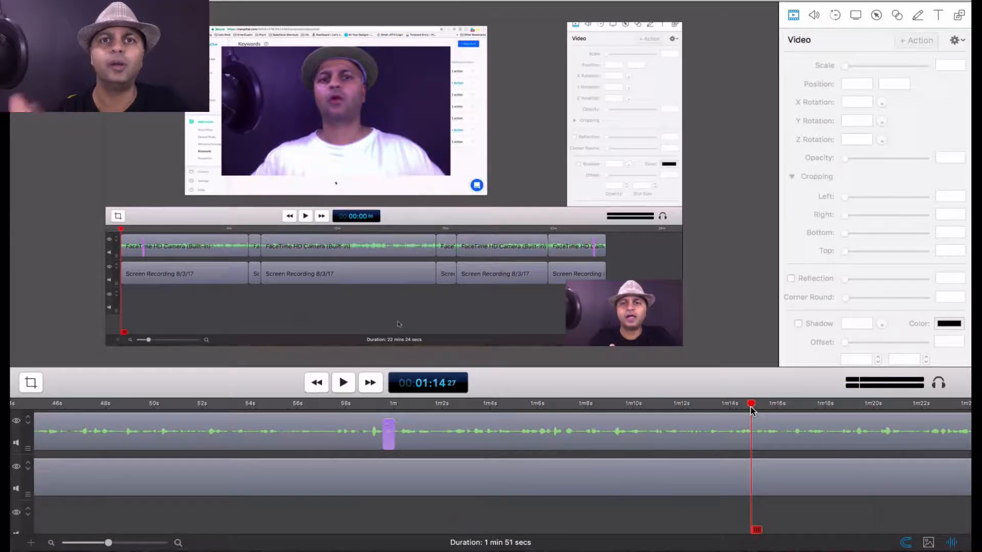
click(767, 430)
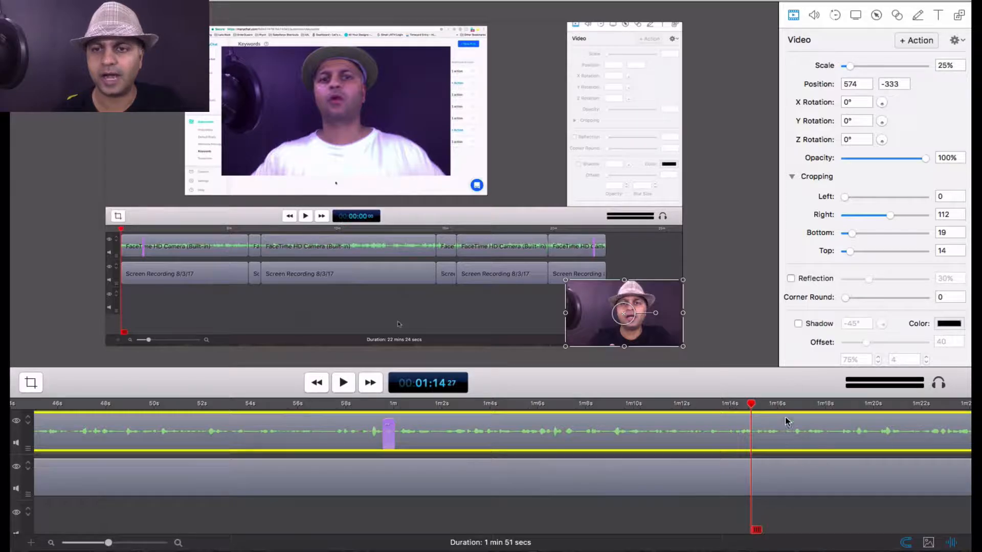
click(916, 41)
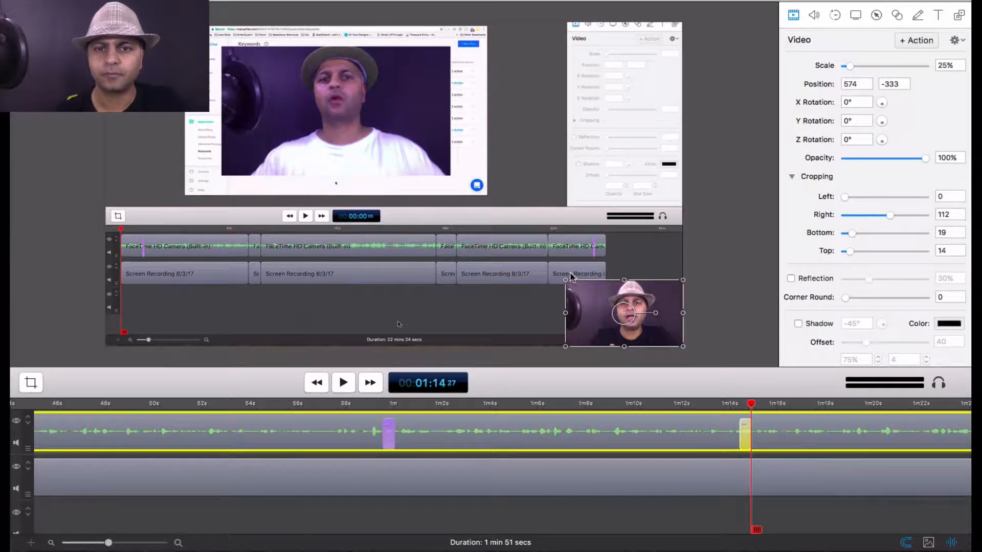
drag(566, 279, 283, 105)
drag(400, 199, 307, 164)
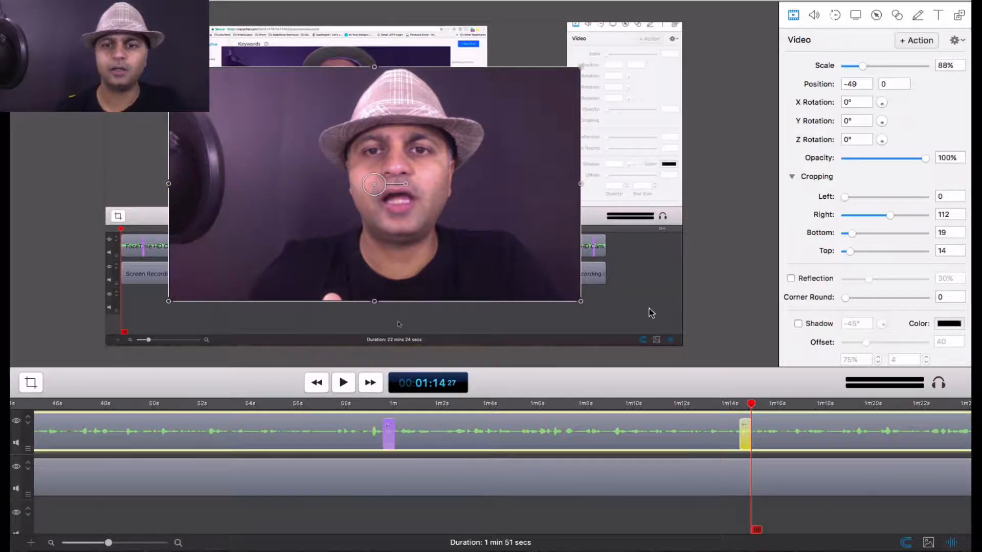
Play the recording from just before the one-minute video action, skip ahead near 00:01:12, and stop at 00:01:18 15 past the second action
click(377, 404)
key(space)
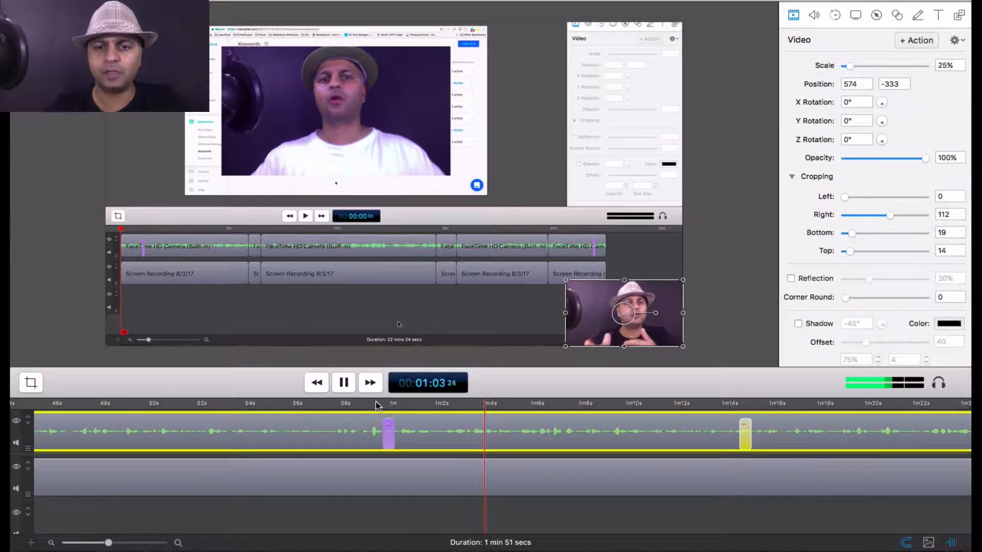
click(680, 408)
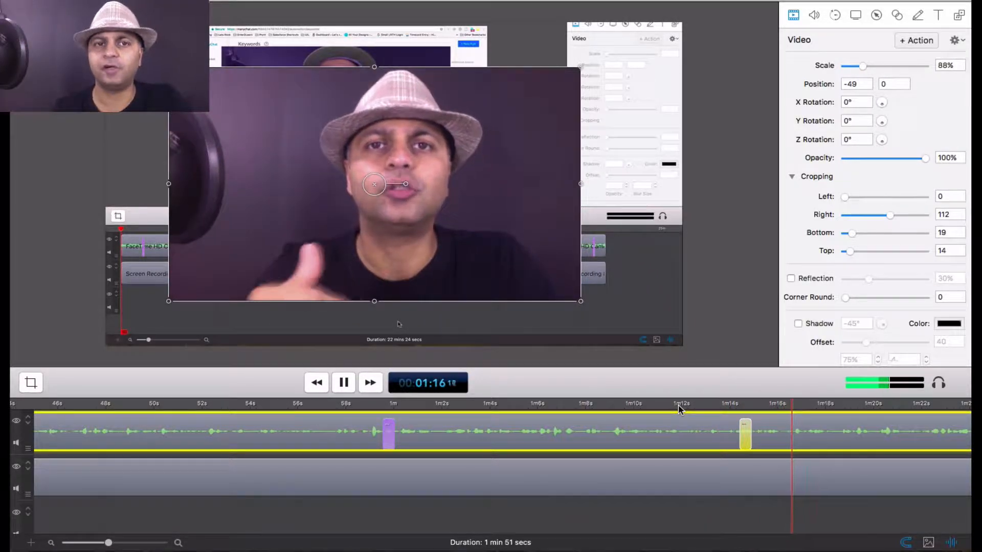
key(space)
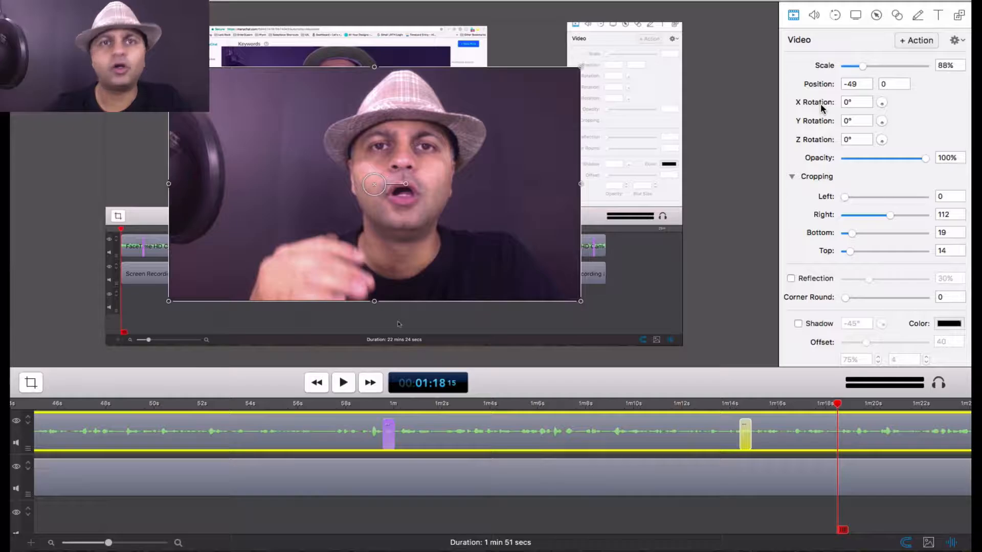
Add a Chroma Key video filter to the camera clip
scroll(869, 179, down, 3)
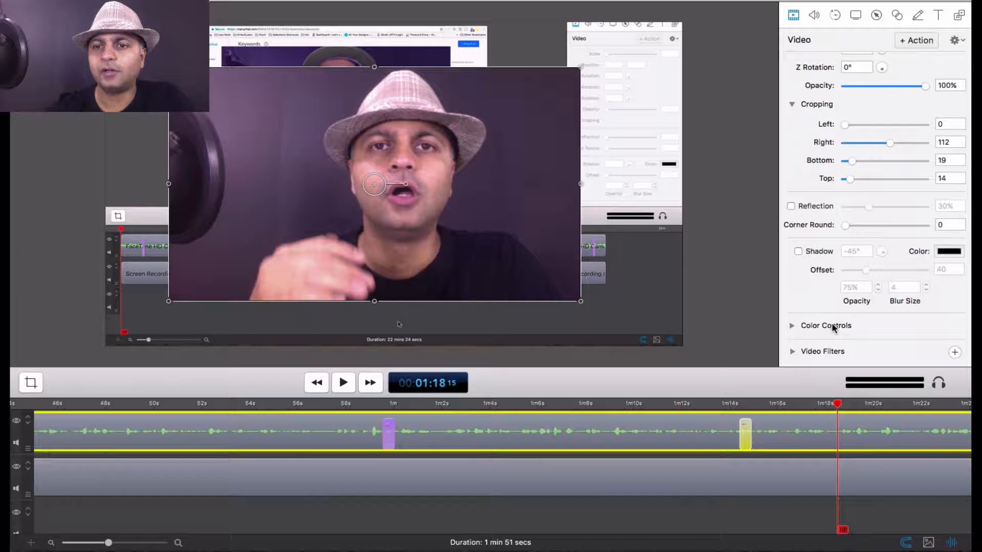
click(954, 353)
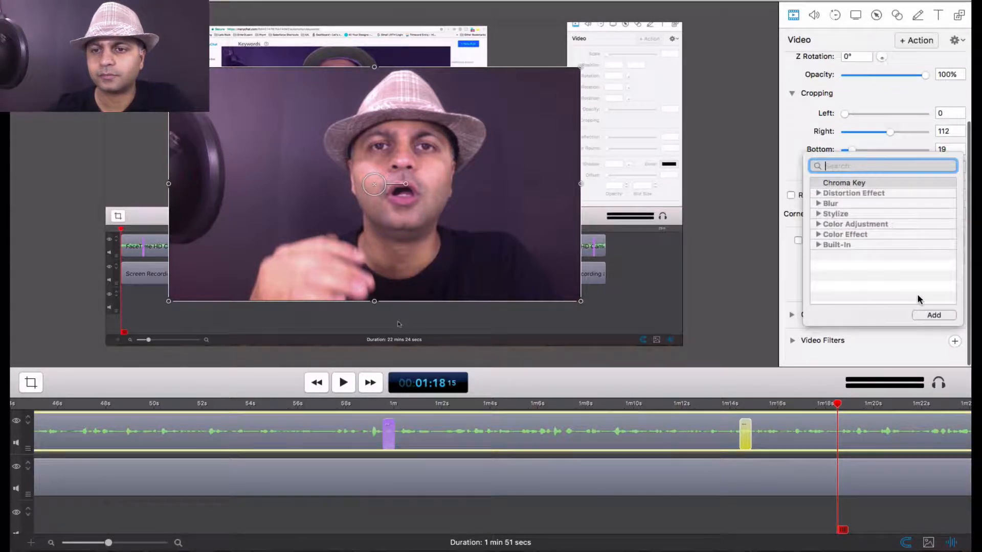
click(843, 194)
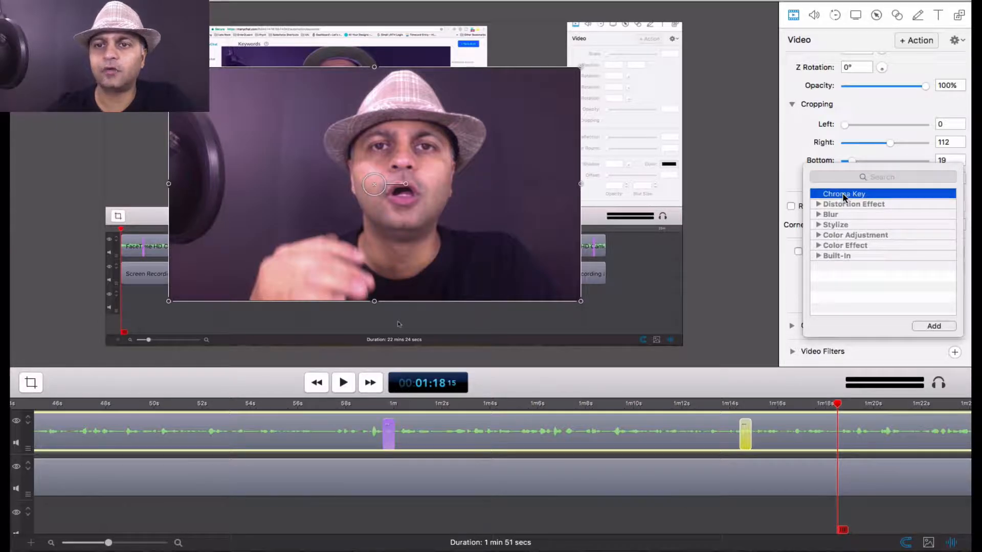
click(934, 326)
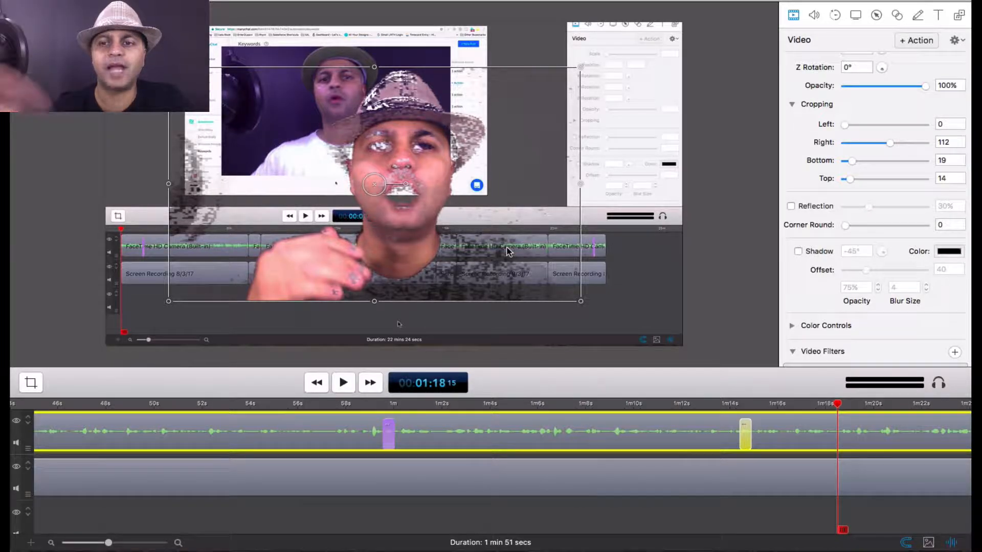
Try light blue and teal as the Chroma Key filter's key color, refining the key and closing the refinement window
scroll(852, 231, down, 1)
scroll(852, 231, down, 3)
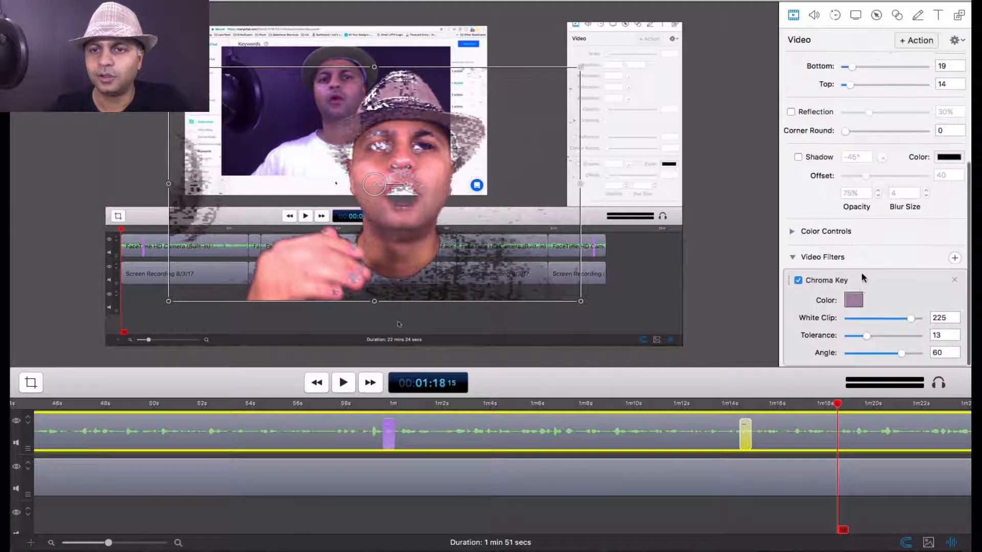
click(853, 300)
click(696, 64)
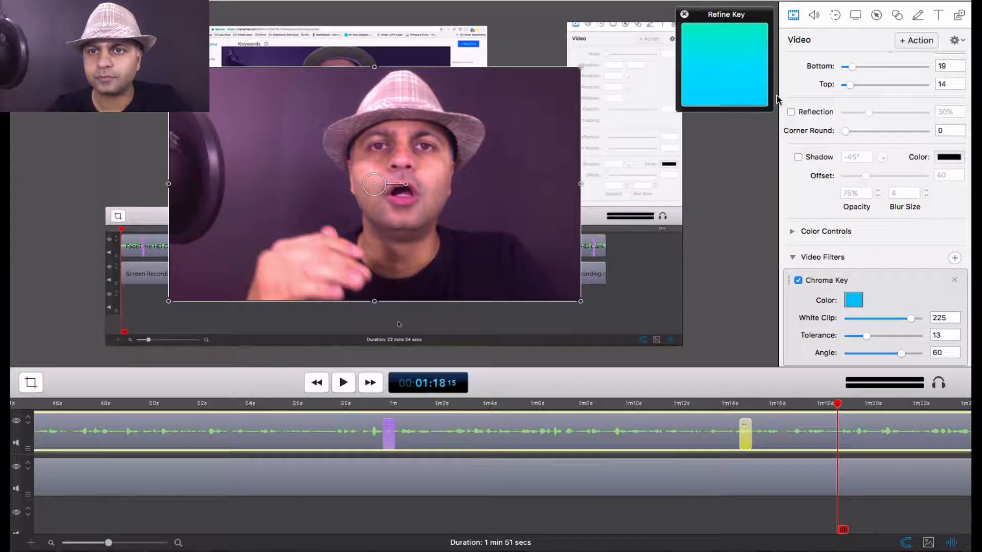
click(859, 302)
click(856, 301)
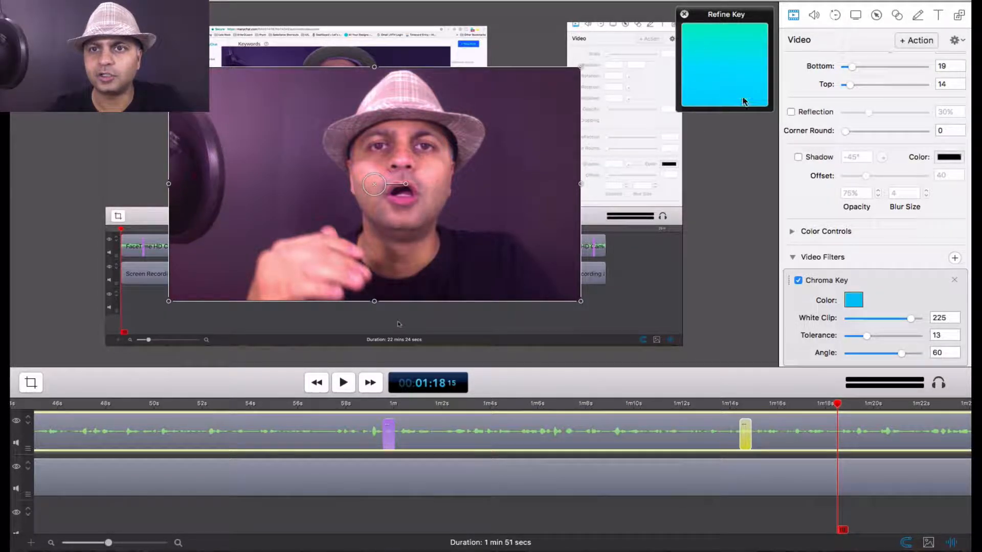
click(686, 14)
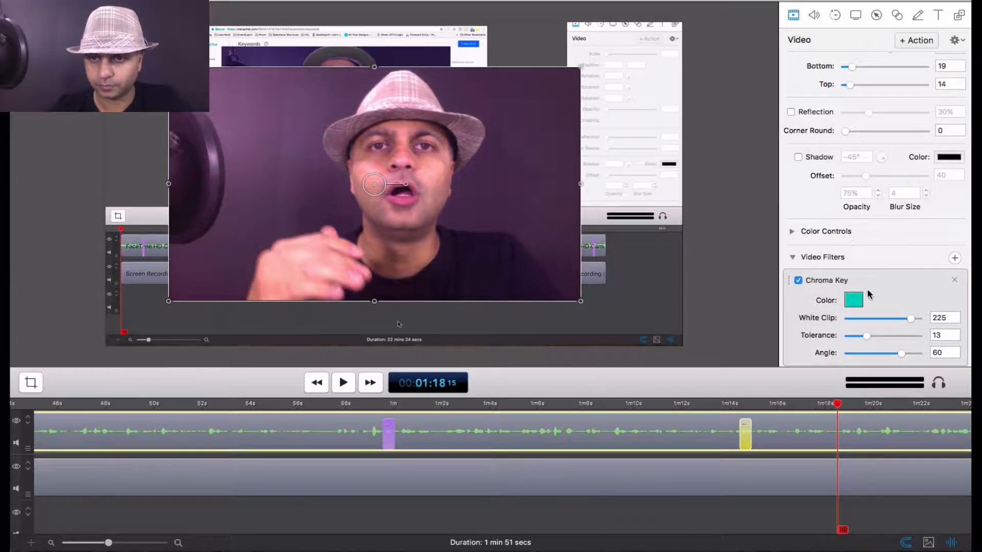
Remove the Chroma Key filter from the camera clip
click(954, 280)
scroll(834, 336, down, 2)
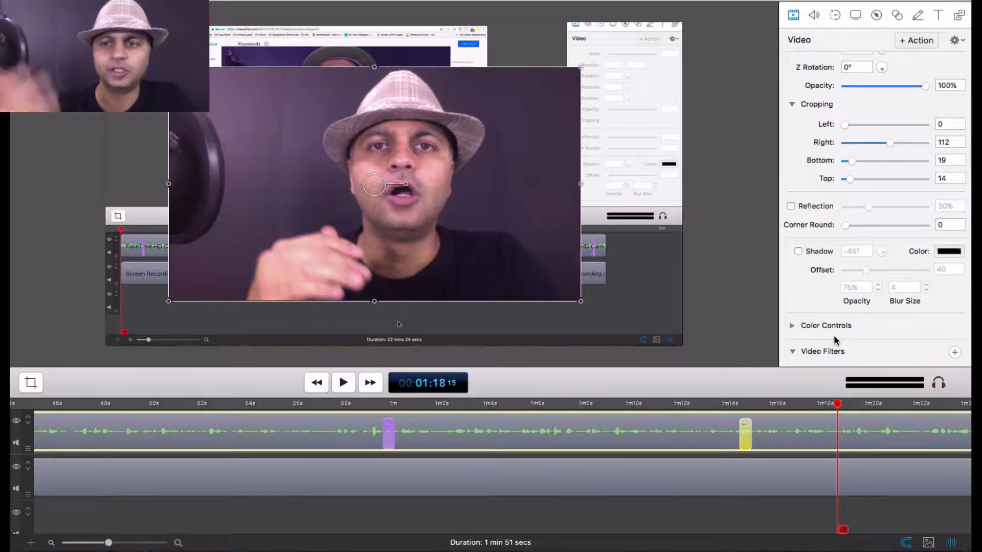
scroll(898, 195, up, 3)
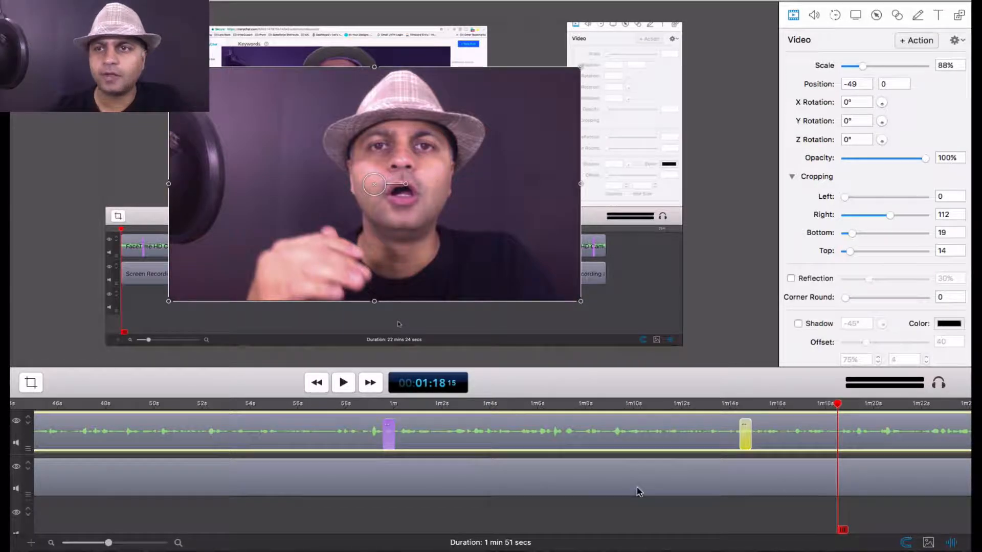
Show the camera clip's audio properties and return the playhead to the start of the project
click(814, 17)
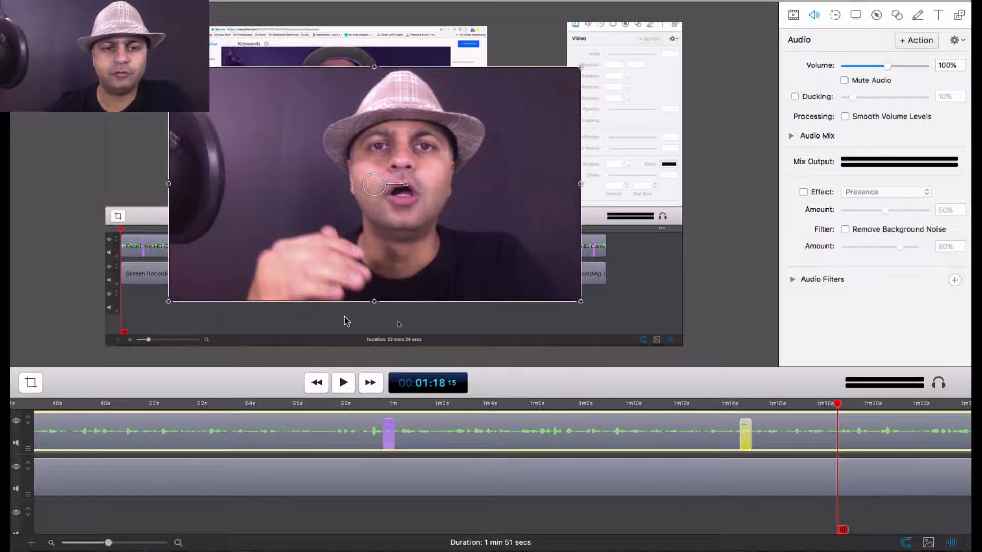
click(318, 383)
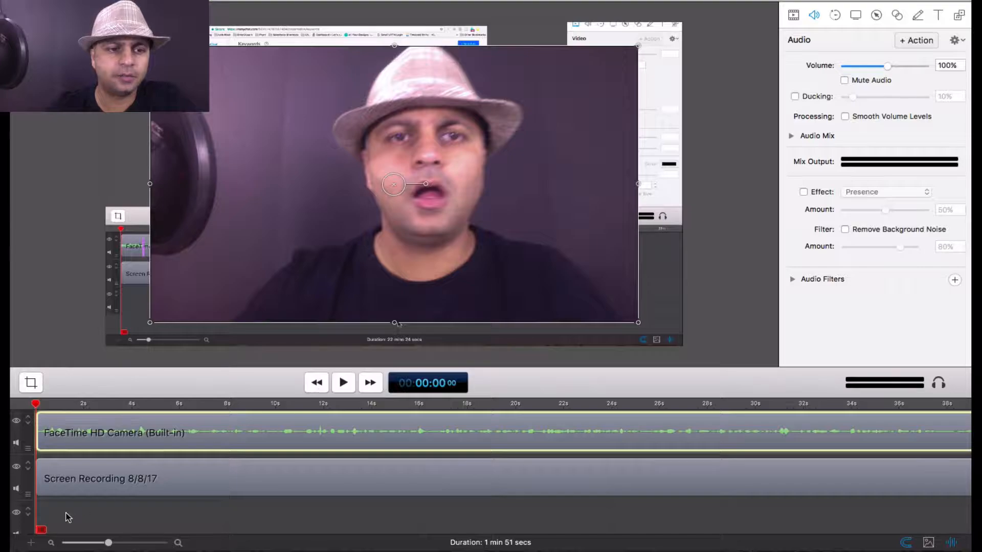
Move the screen recording's track down one place and back up directly beneath the camera track
scroll(66, 514, down, 1)
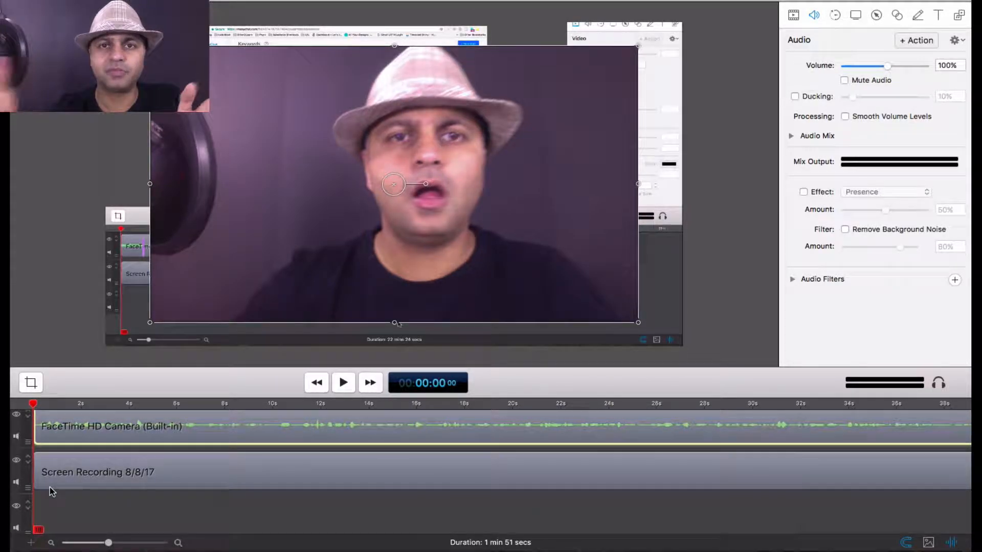
drag(27, 486, 27, 532)
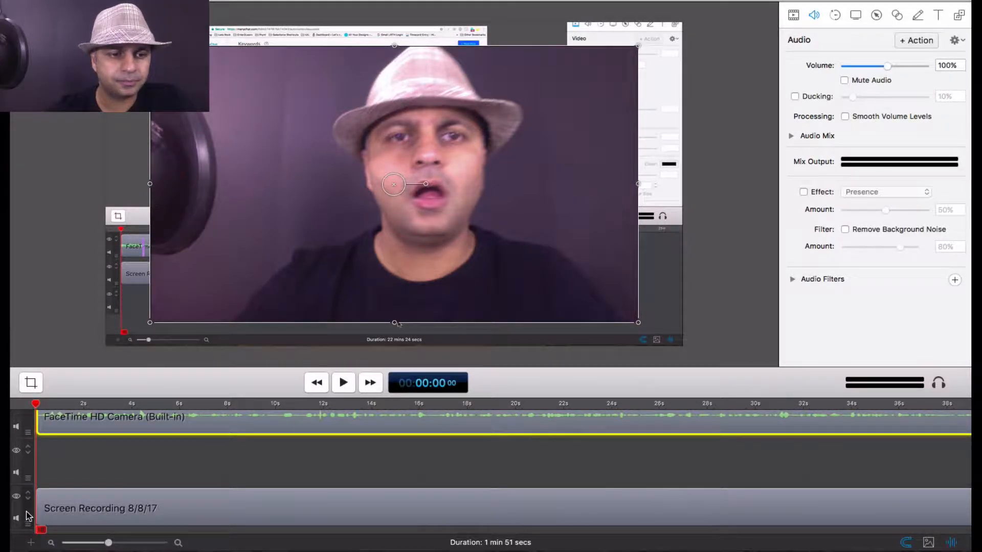
drag(28, 525, 28, 470)
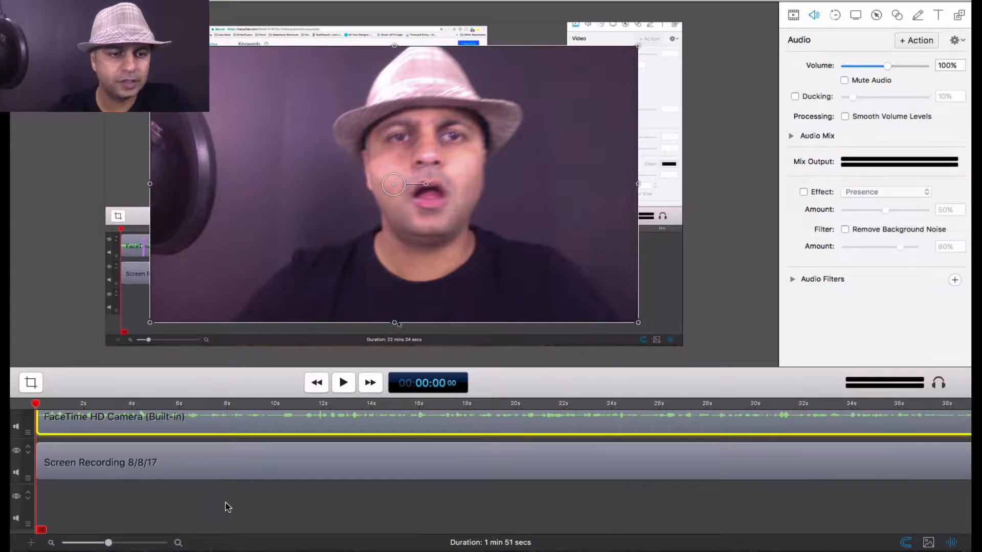
Switch to Finder and select VIDDYOZE-cch-intro.mp4 and VIDDYOZE-cch-outro.mp4 in the Intro Outro folder
click(193, 527)
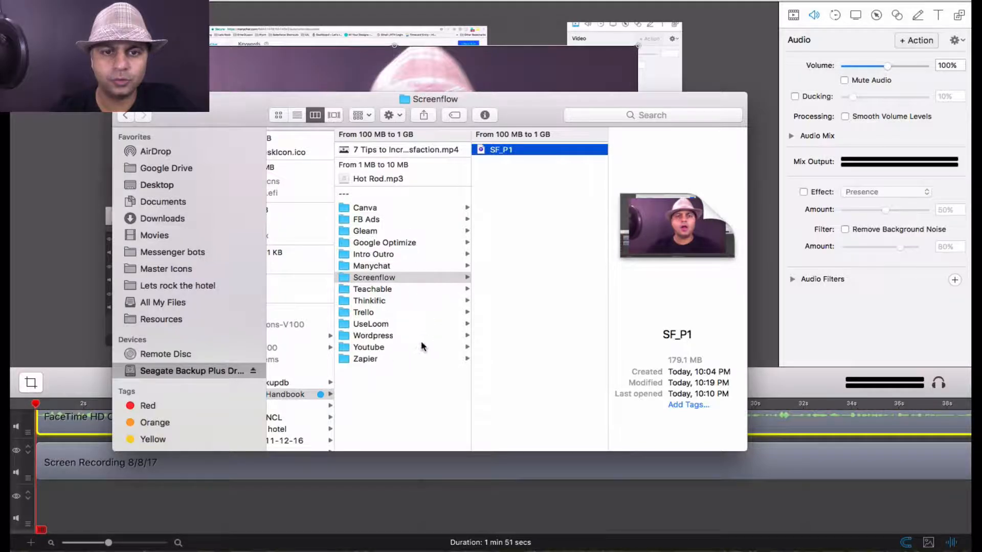
scroll(390, 258, up, 1)
click(389, 255)
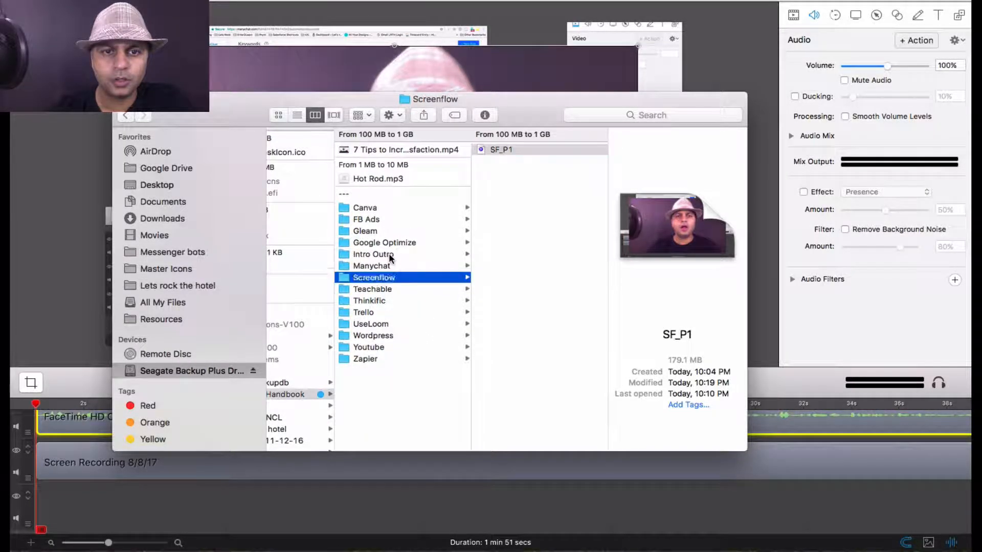
click(390, 255)
click(570, 158)
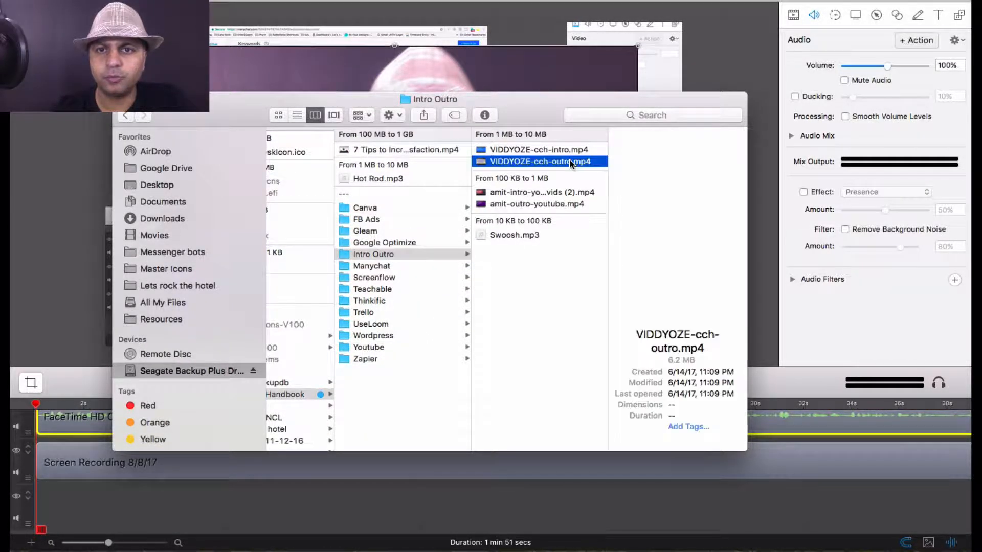
shift+click(571, 152)
Import the selected intro and outro videos into ScreenFlow's Media Library and return to ScreenFlow
click(960, 15)
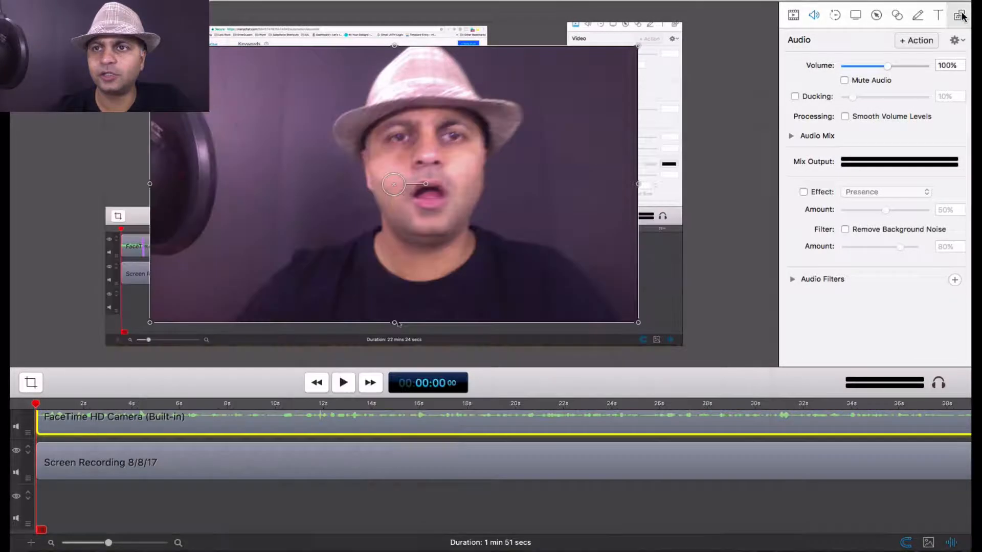
key(super+Tab)
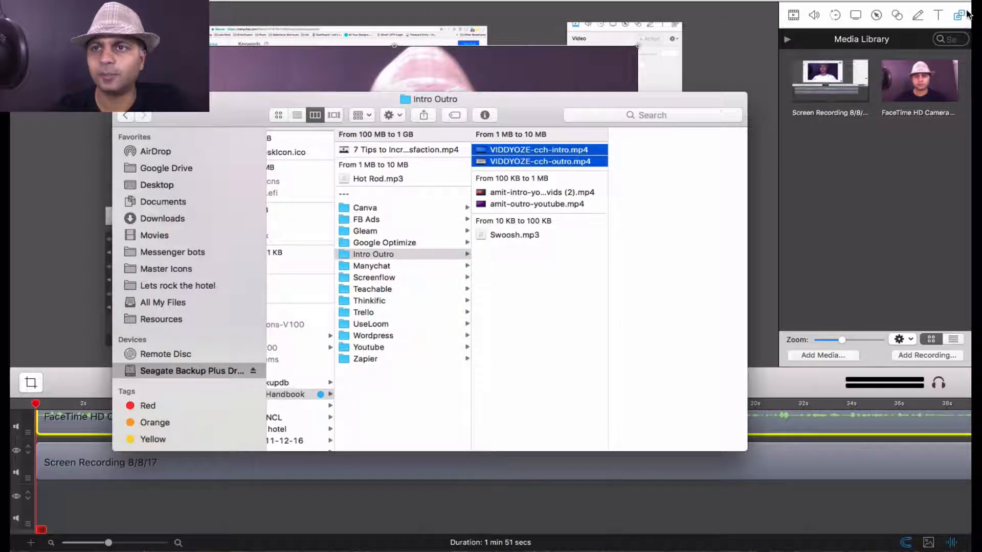
drag(576, 162, 895, 205)
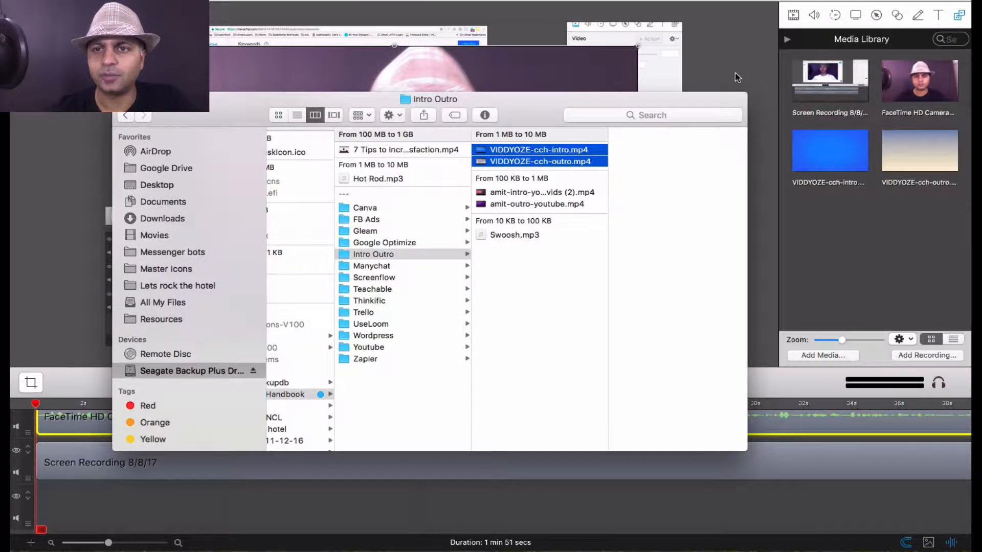
click(735, 74)
Place VIDDYOZE-cch-intro.mp4 from the Media Library at the start of the empty track below the screen recording
click(830, 166)
click(880, 162)
click(861, 173)
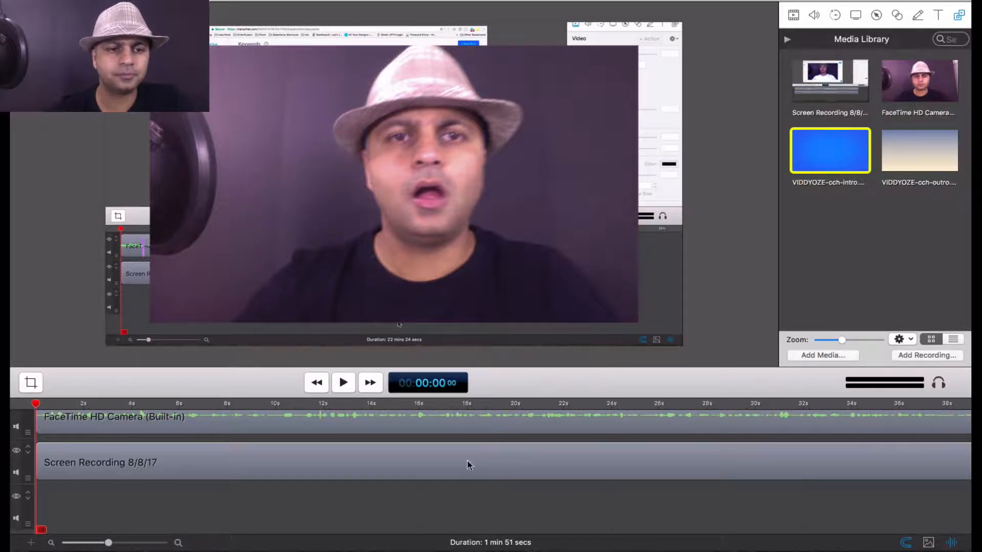
drag(827, 157, 276, 298)
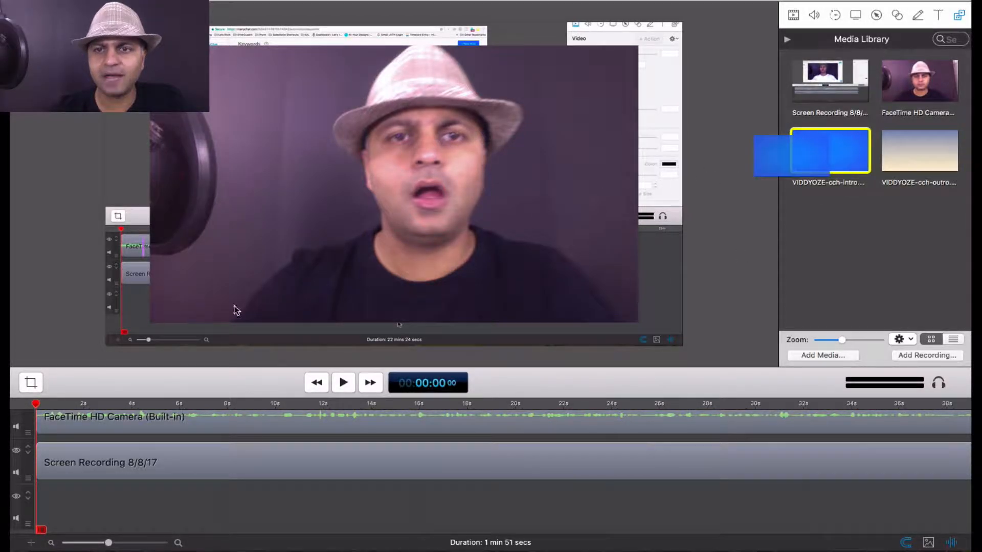
drag(99, 436, 46, 504)
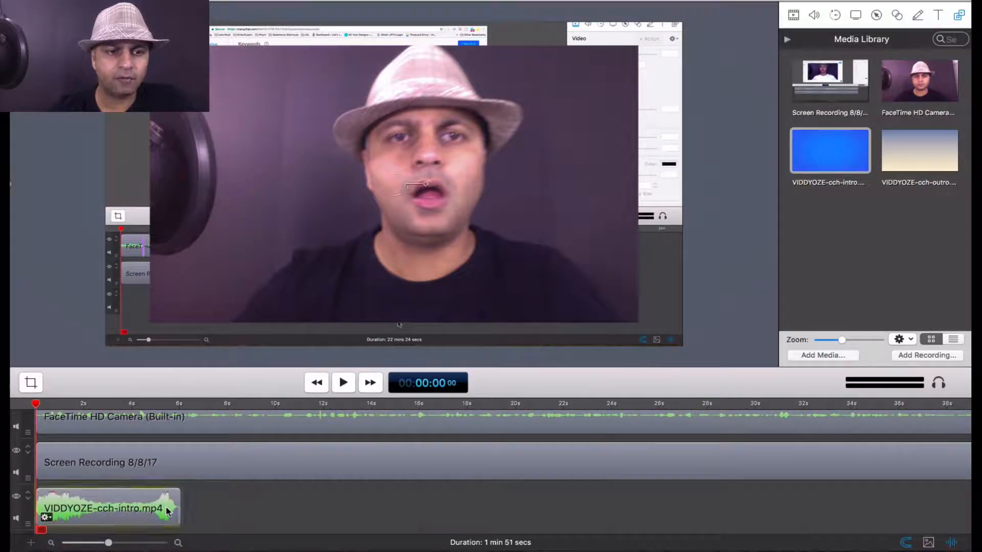
key(XF86AudioRaiseVolume)
key(XF86AudioRaiseVolume)
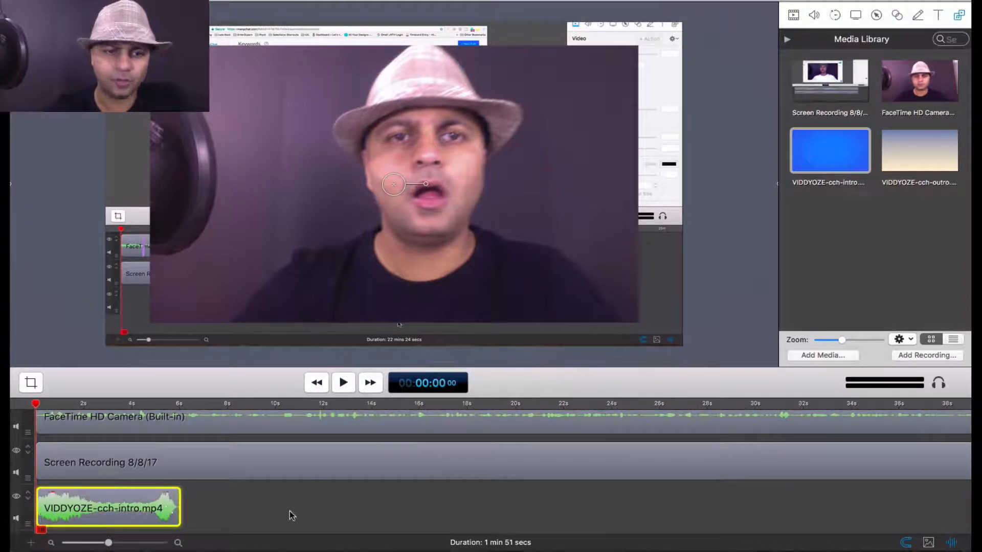
Shift the camera and screen recording clips together to start at about 4.6 s, overlapping the end of the intro clip
drag(304, 504, 306, 416)
drag(314, 336, 318, 278)
scroll(318, 422, up, 1)
drag(247, 313, 358, 323)
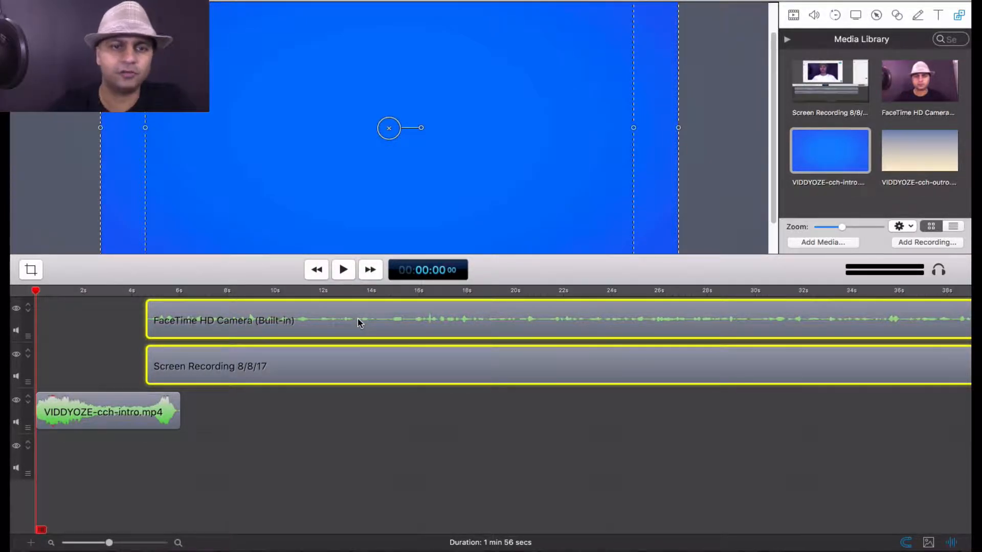
drag(399, 283, 402, 377)
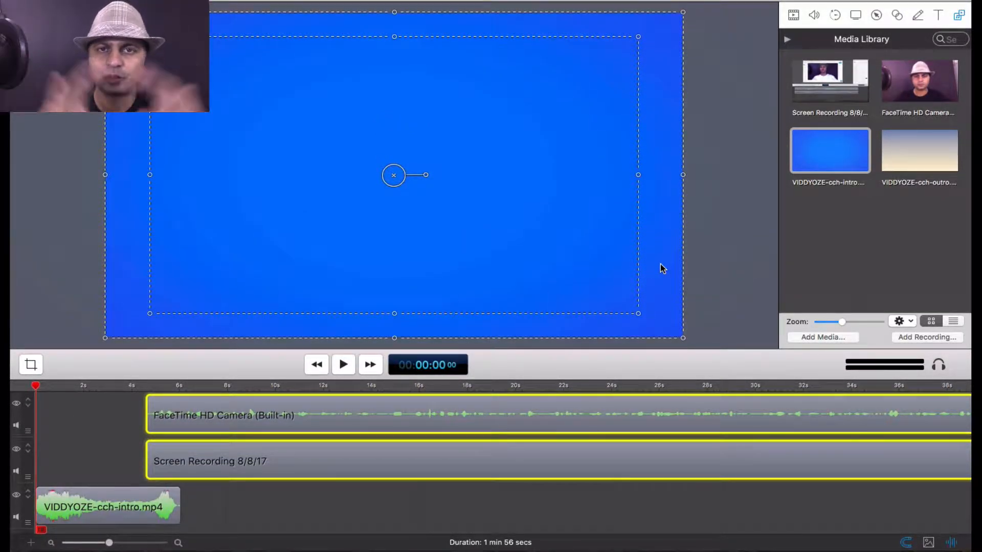
Scale the oversized intro clip down to fit the canvas and play it from the start to 00:00:02 15
click(742, 269)
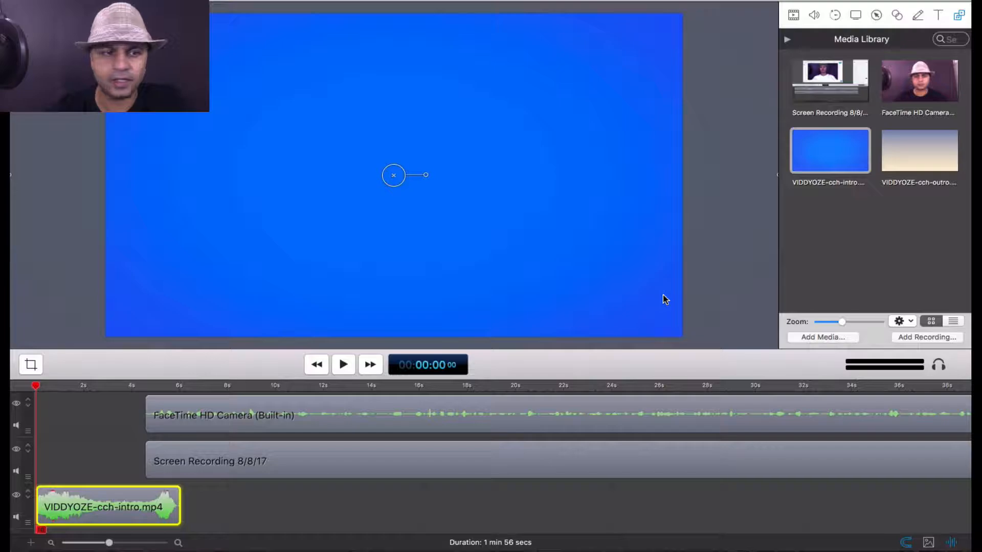
scroll(719, 201, down, 5)
scroll(719, 201, up, 3)
scroll(719, 204, up, 2)
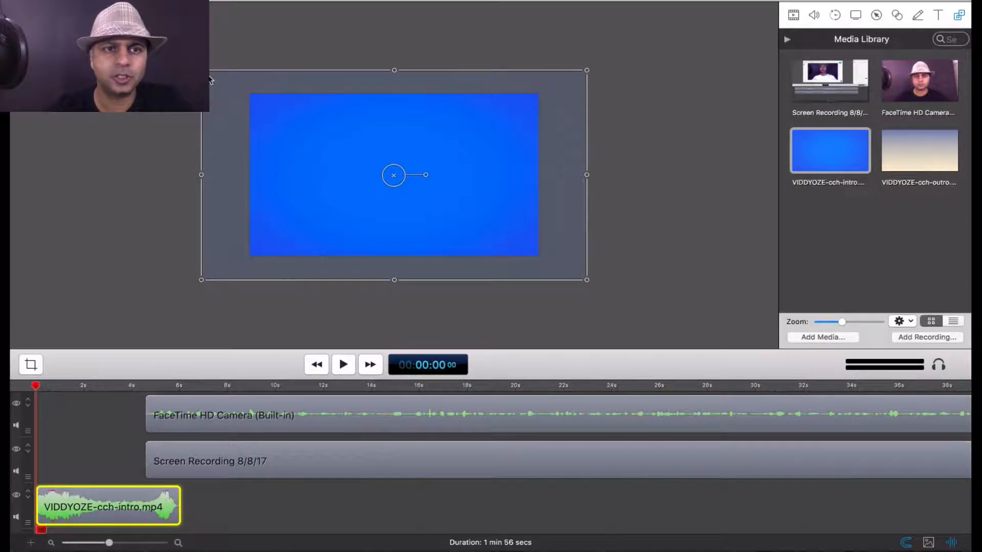
drag(201, 70, 263, 94)
drag(587, 281, 493, 237)
scroll(587, 260, up, 5)
scroll(588, 263, up, 3)
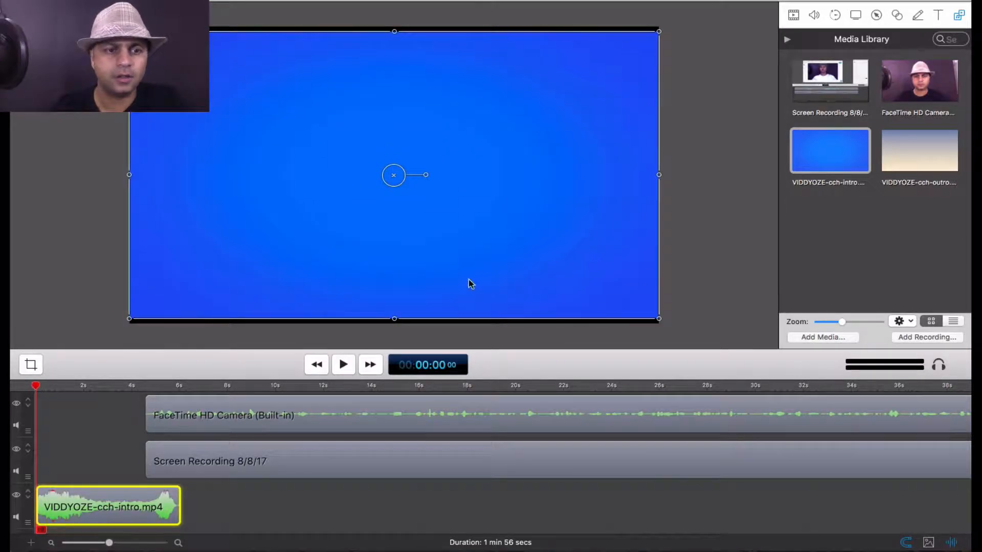
click(341, 364)
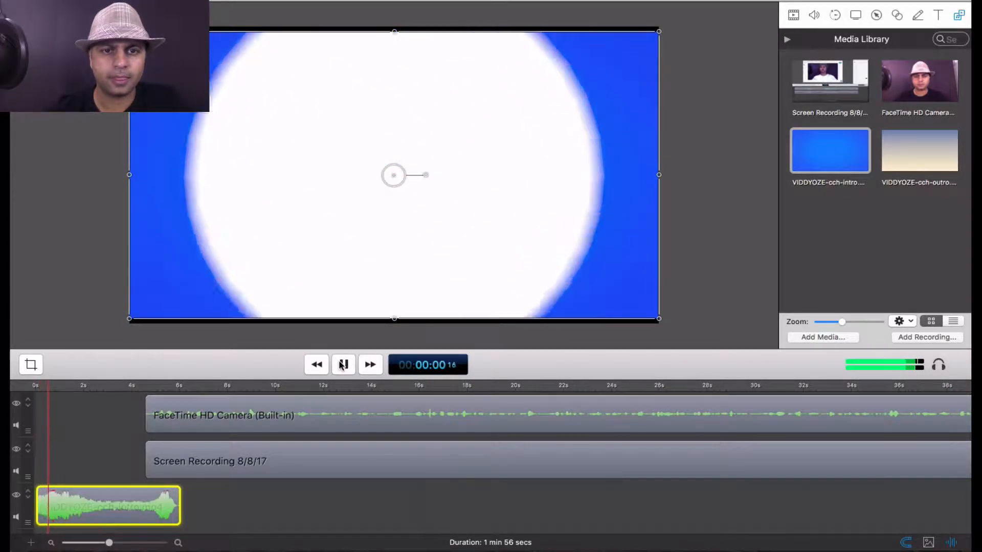
click(342, 364)
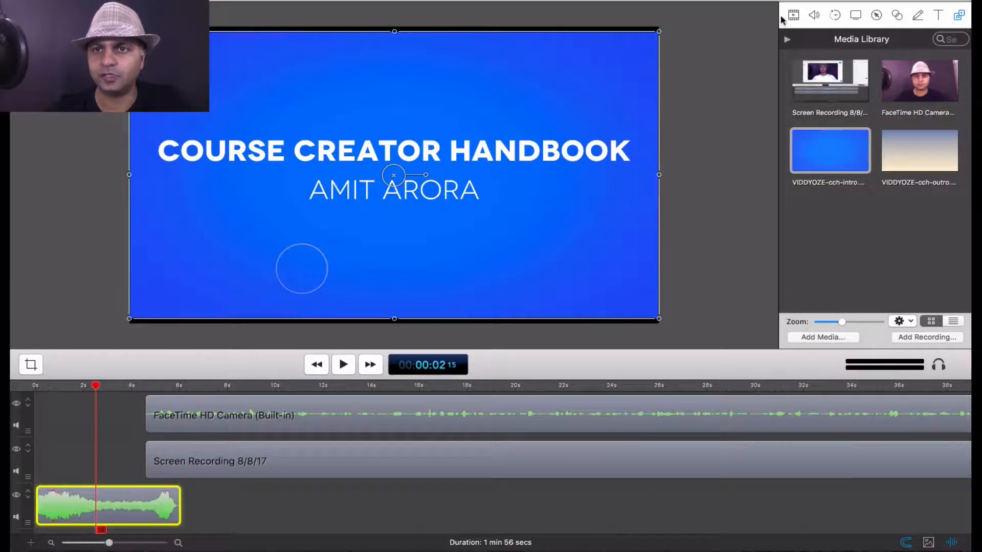
Open the intro clip's audio properties and play the timeline from 00:00:02 15 to 00:00:07 23
click(815, 17)
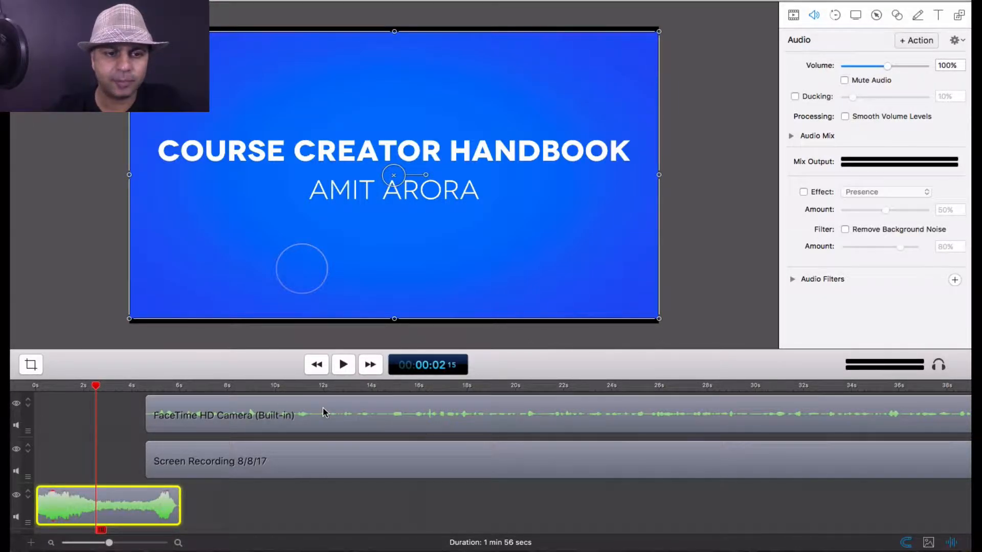
key(space)
key(XF86AudioMute)
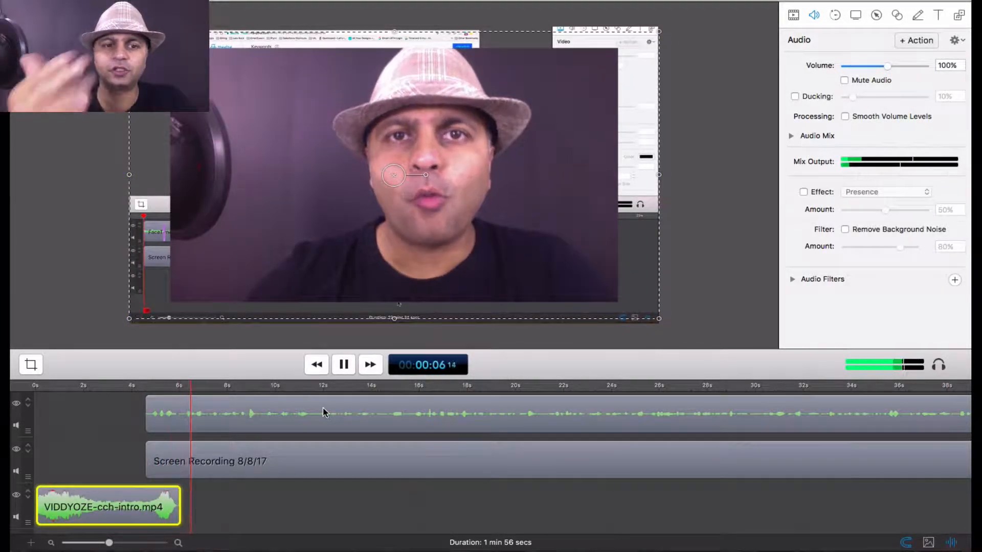
key(space)
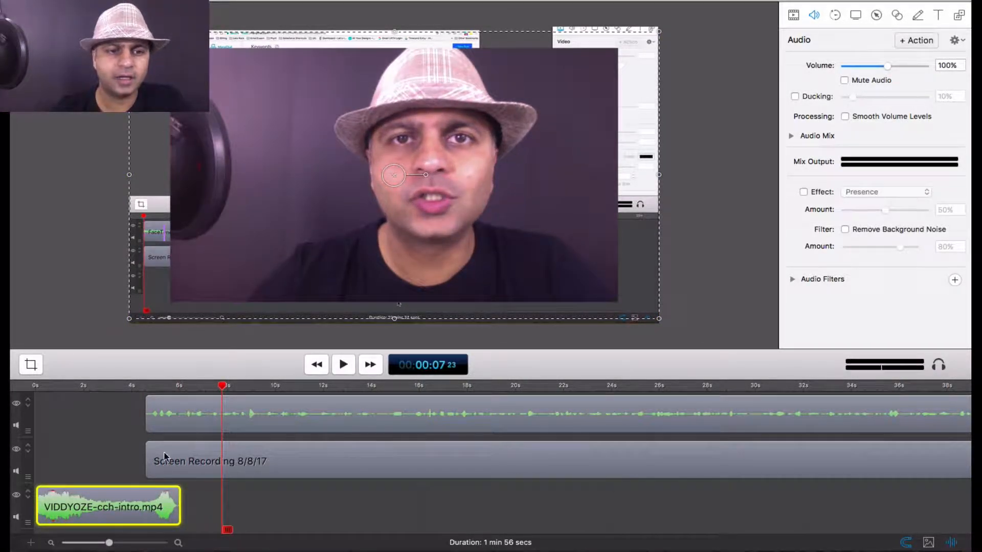
Replay the overlap from 00:00:04 17 to 00:00:05 03 and move the intro clip's track between the camera and screen recording tracks
click(149, 387)
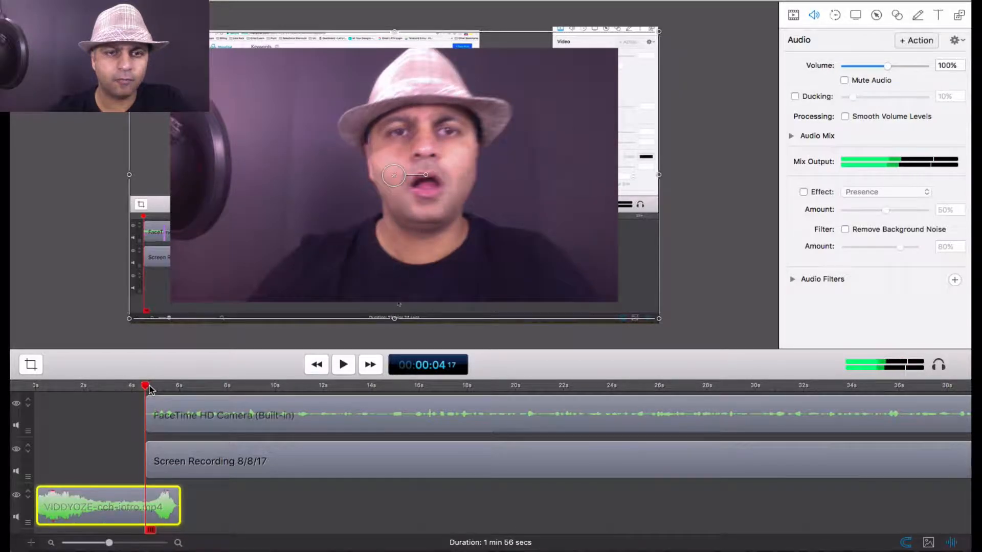
key(space)
key(space)
drag(30, 524, 31, 479)
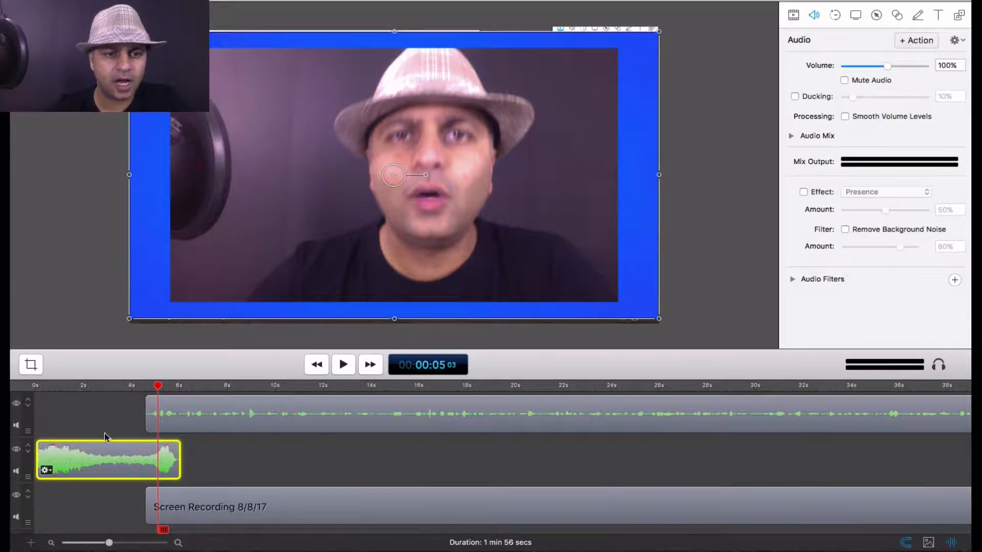
Place the playhead within the intro clip at 00:00:02 07 and set the clip's audio volume to 3%
click(89, 386)
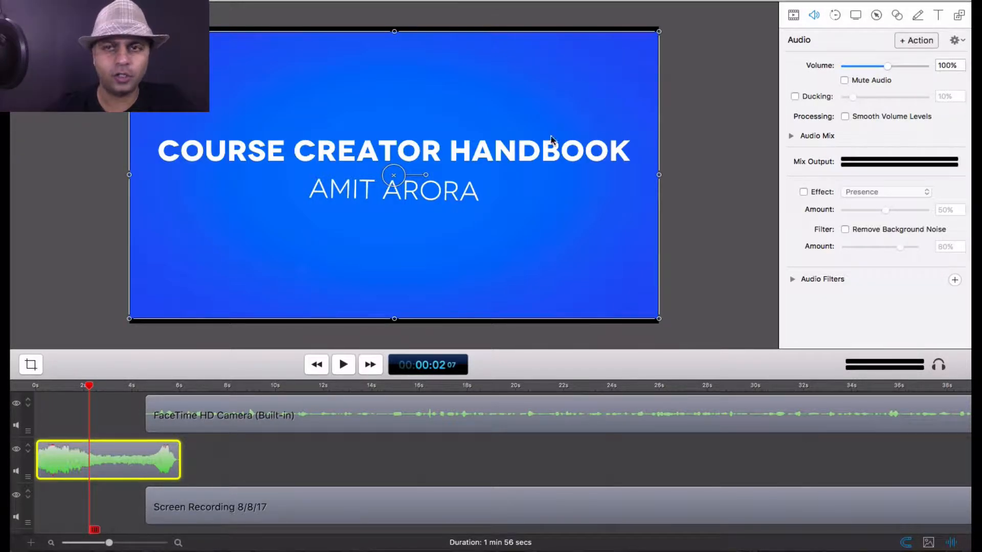
click(793, 15)
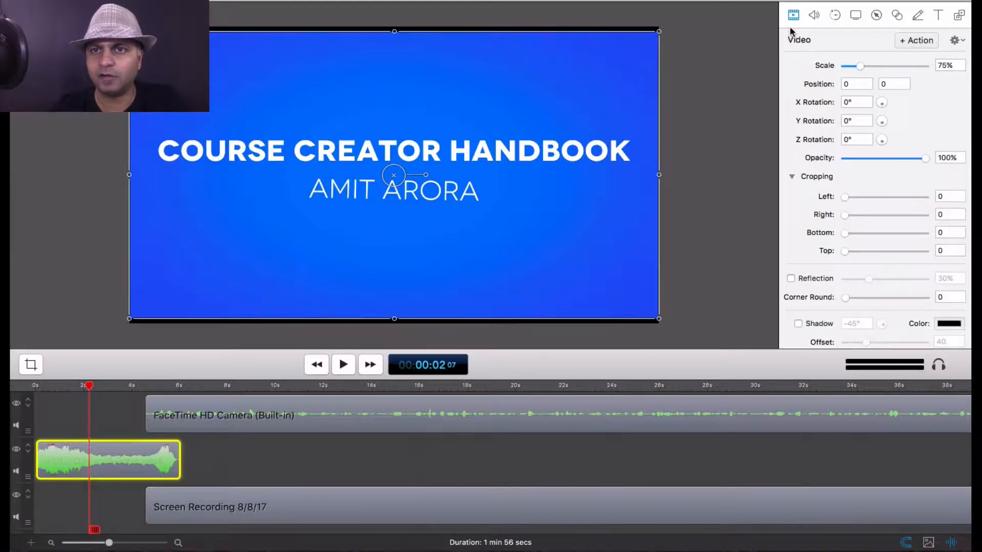
click(814, 15)
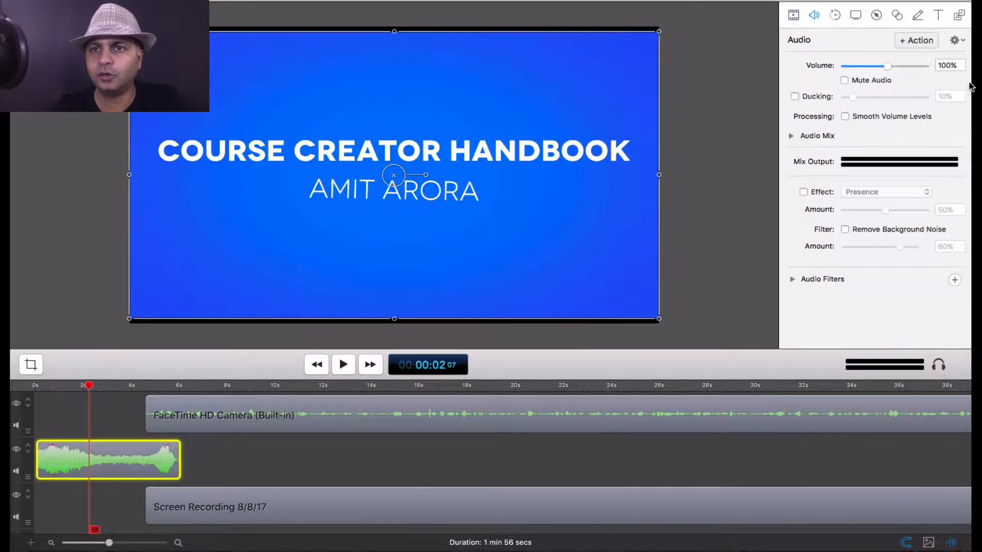
click(937, 65)
text(3)
key(Return)
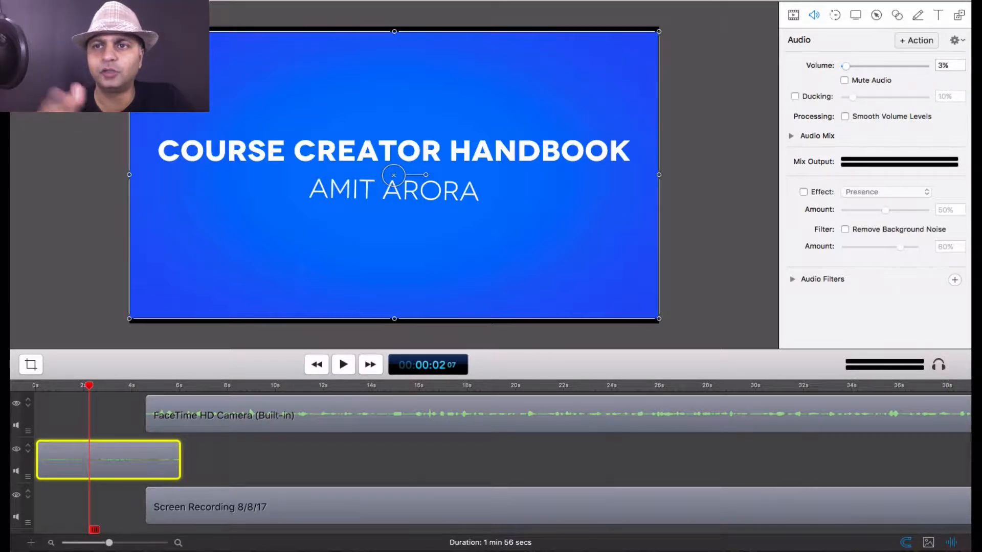
Try intro clip volumes of 200%, 400%, 450% and 700%, finishing with the volume back at 3%
click(955, 65)
text(200)
key(Return)
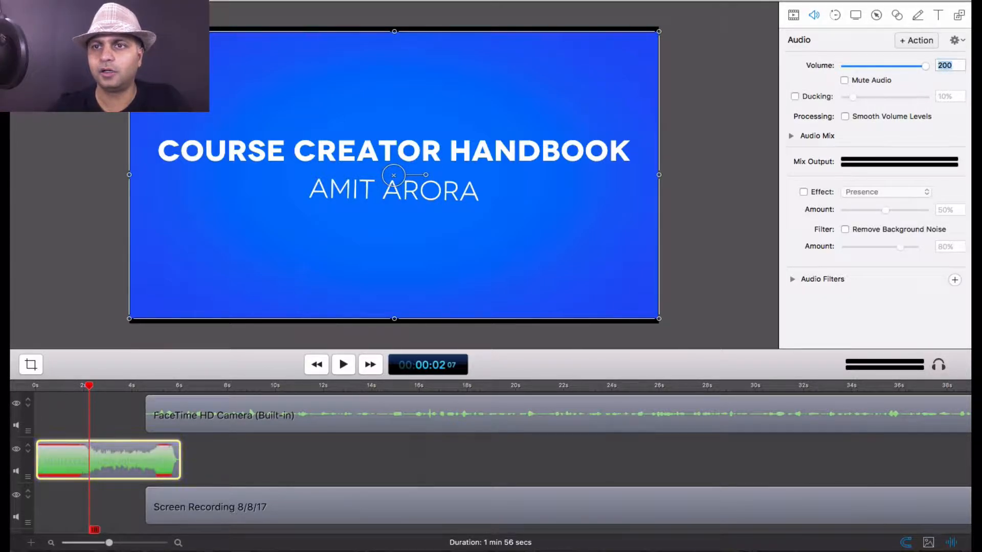
text(300)
key(Return)
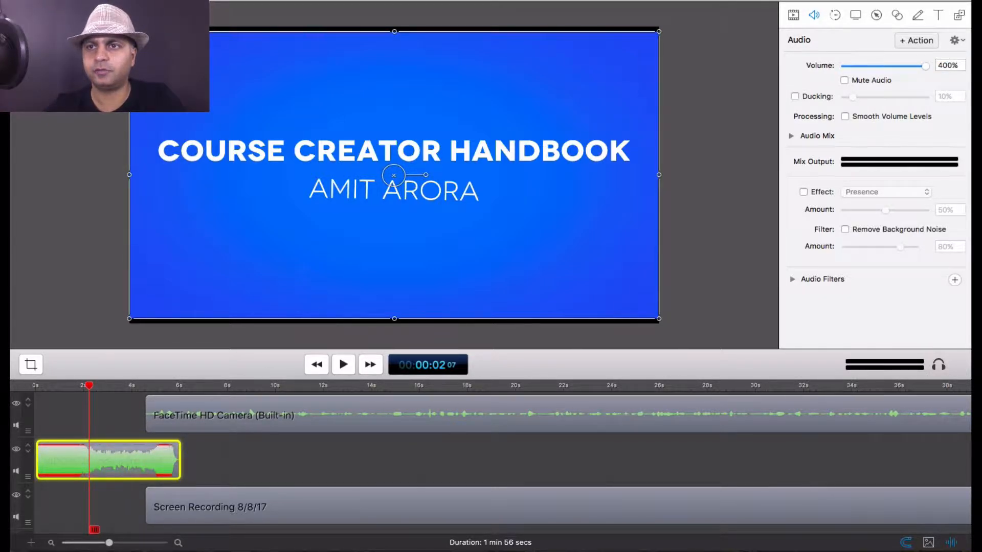
text(450)
key(Return)
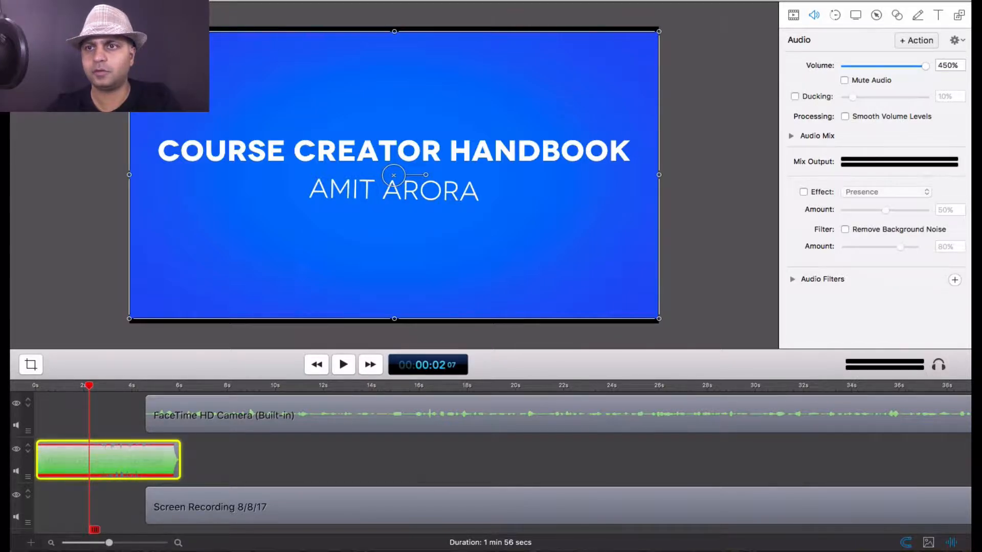
text(700)
key(Return)
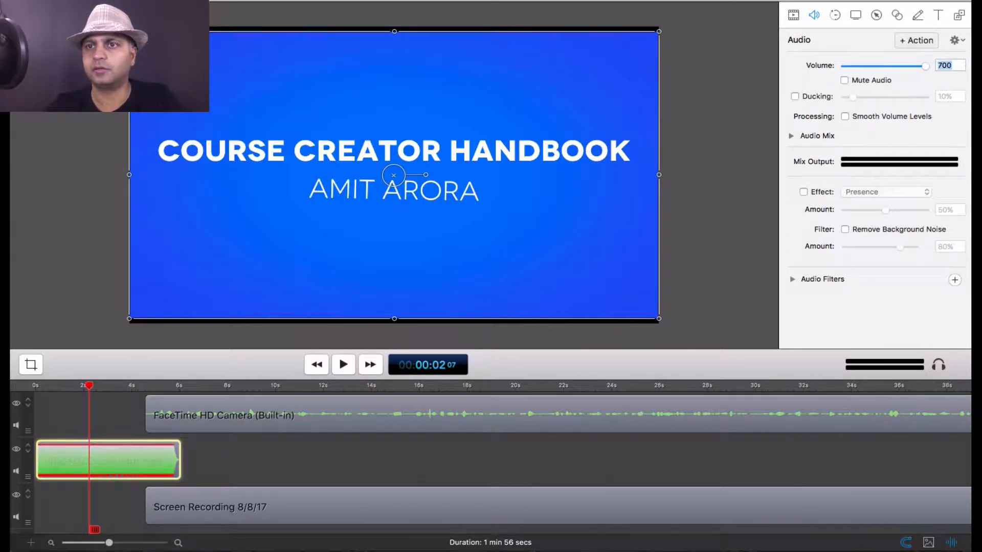
text(3)
key(Return)
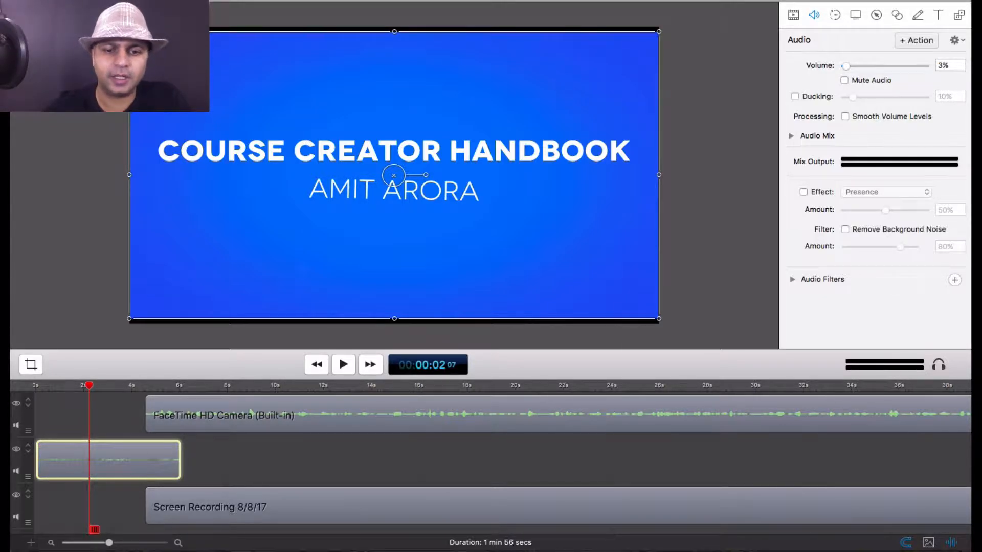
Raise the system volume and play the timeline from the start to 00:00:08 15 to check the intro's sound level
key(XF86AudioRaiseVolume)
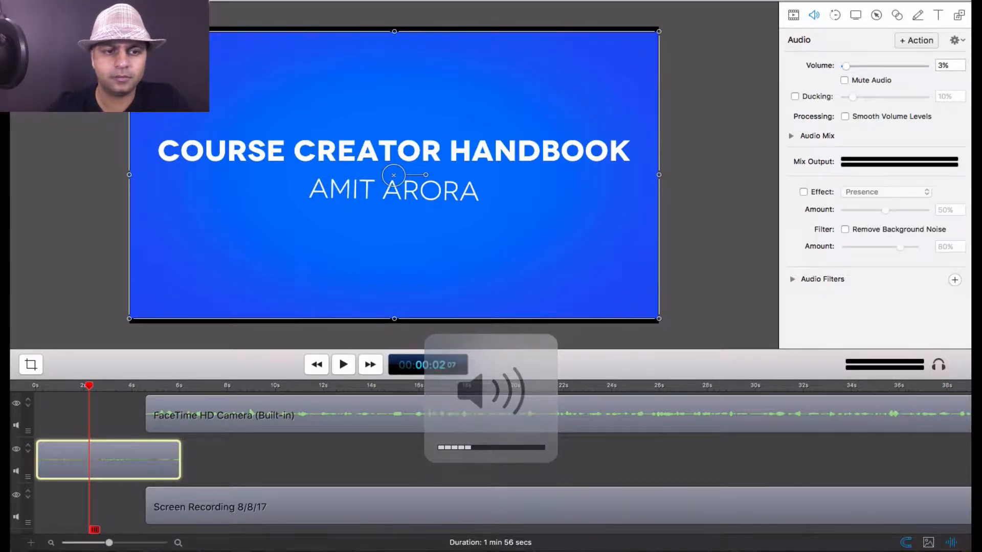
click(344, 365)
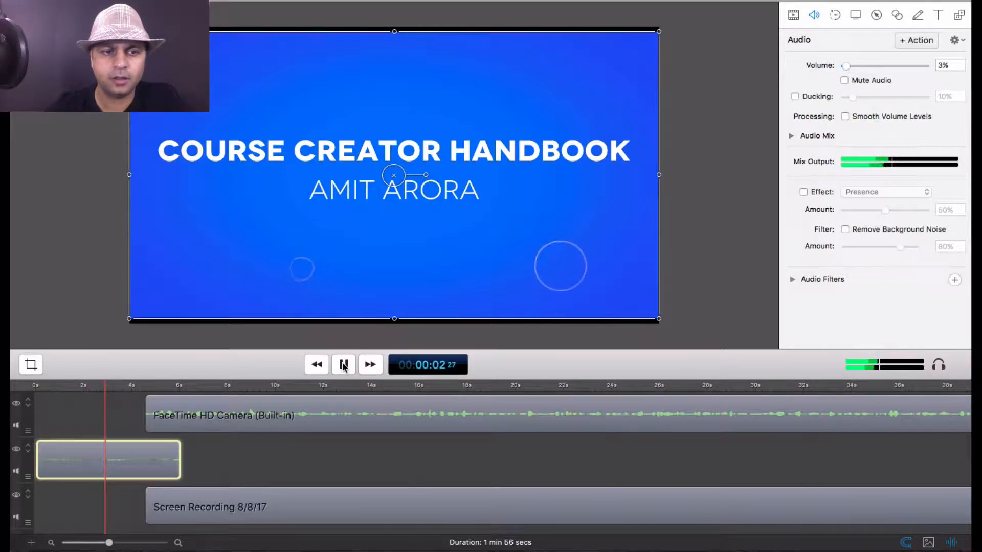
click(321, 364)
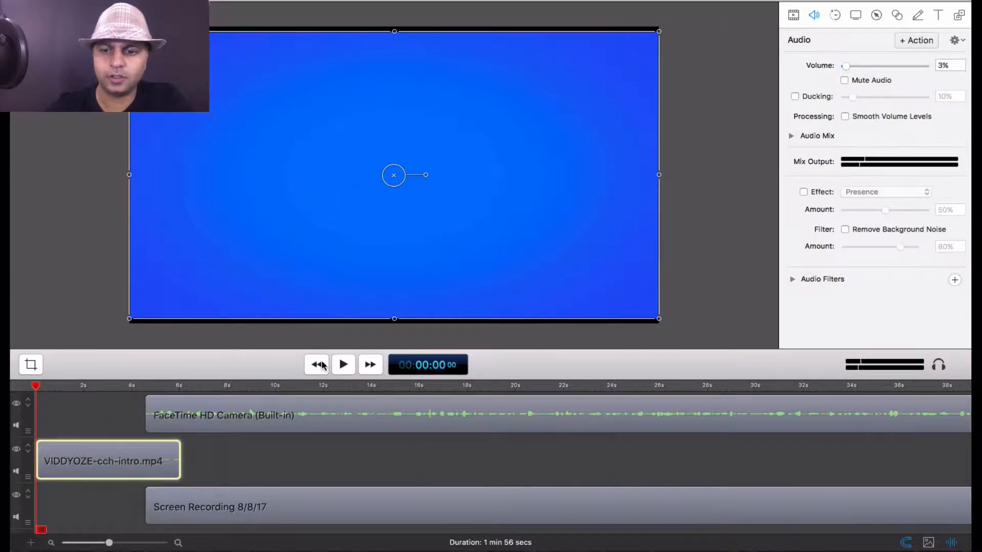
key(XF86AudioRaiseVolume)
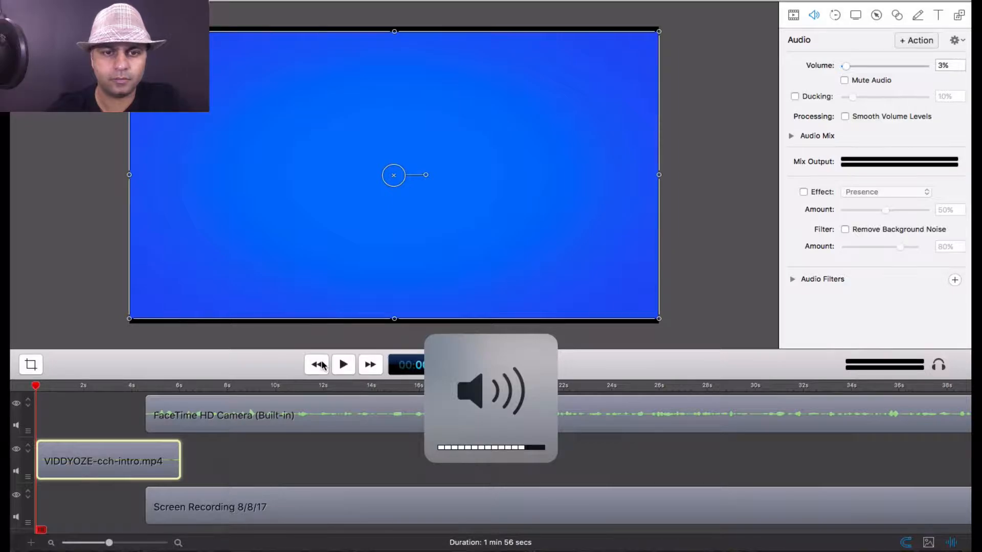
click(344, 365)
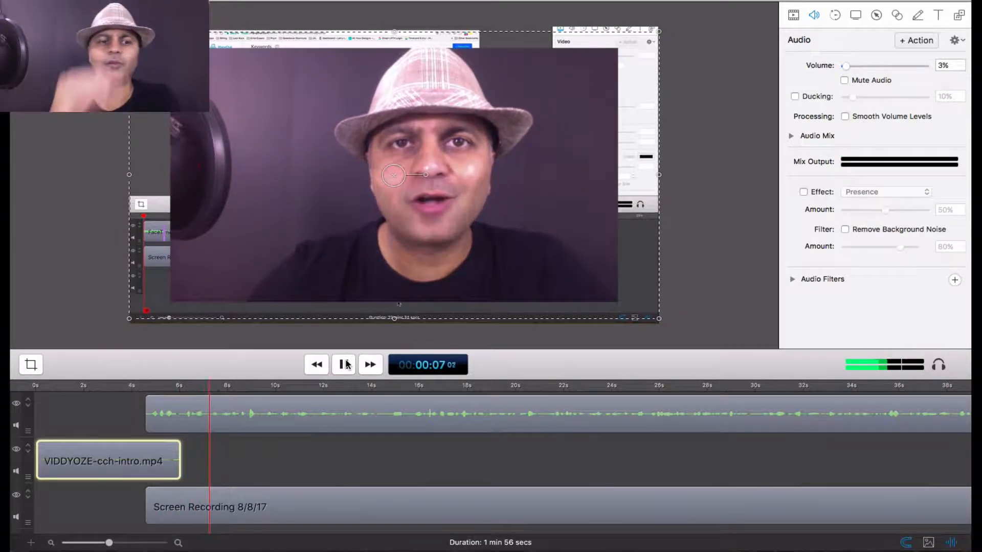
click(344, 365)
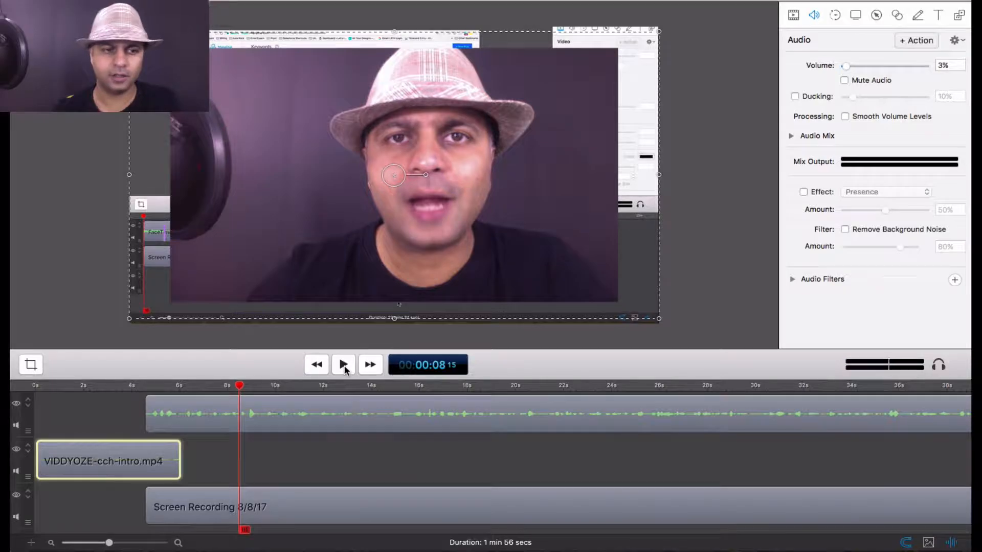
Move the intro clip's track below the screen recording track and return it between the camera and screen recording tracks
drag(28, 476, 29, 531)
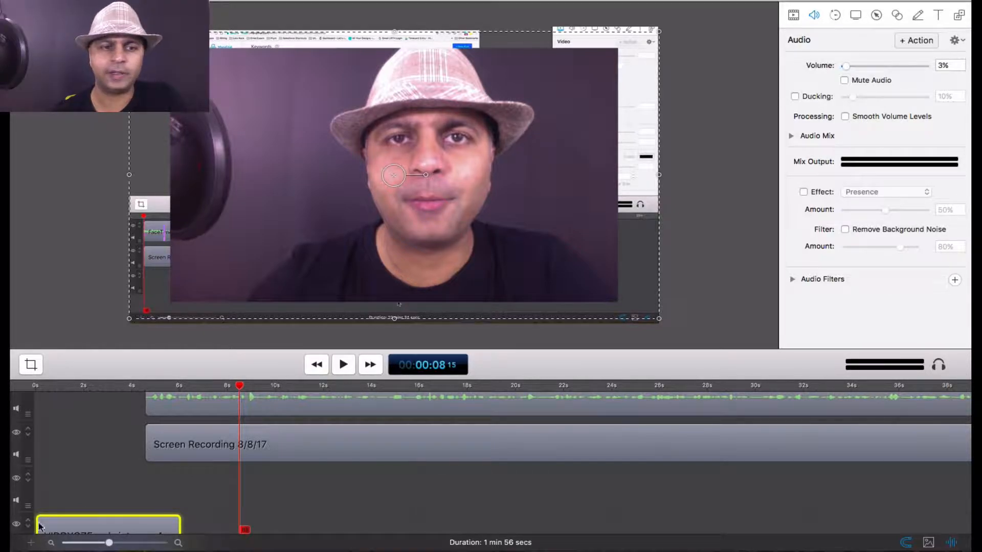
scroll(29, 529, down, 2)
drag(28, 522, 26, 436)
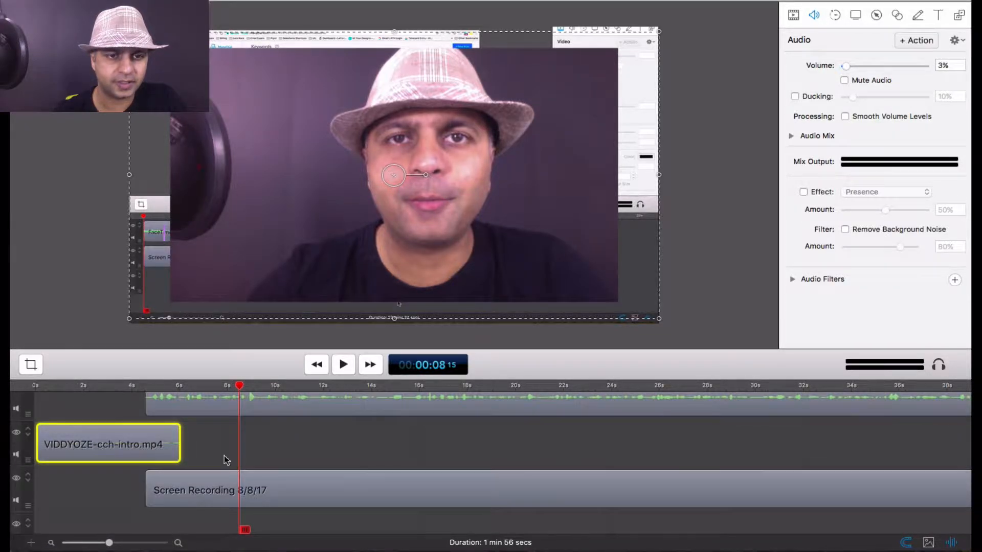
scroll(325, 483, up, 1)
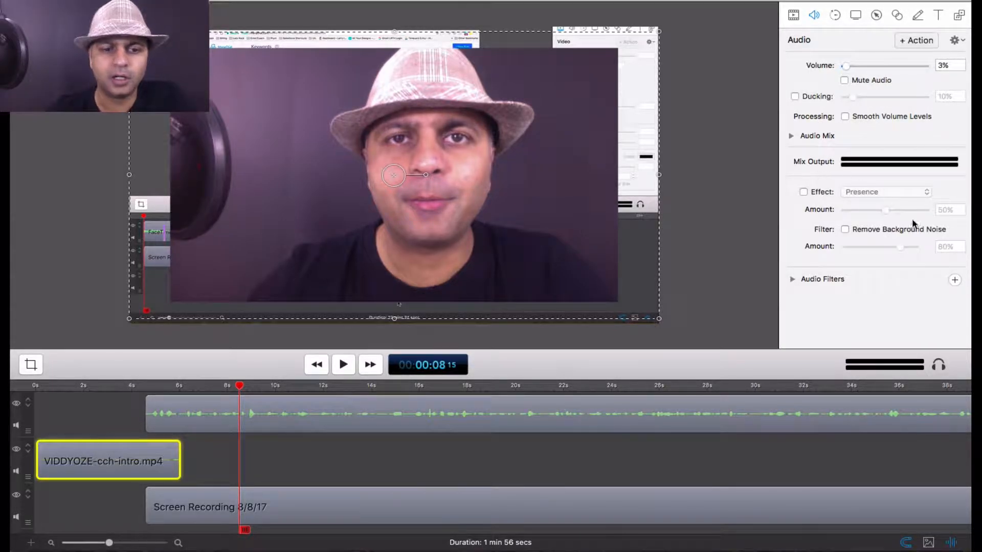
Deselect the intro clip and view the recording at 00:01:17 10 and 00:01:09 04, between the camera clip's two video actions
click(508, 471)
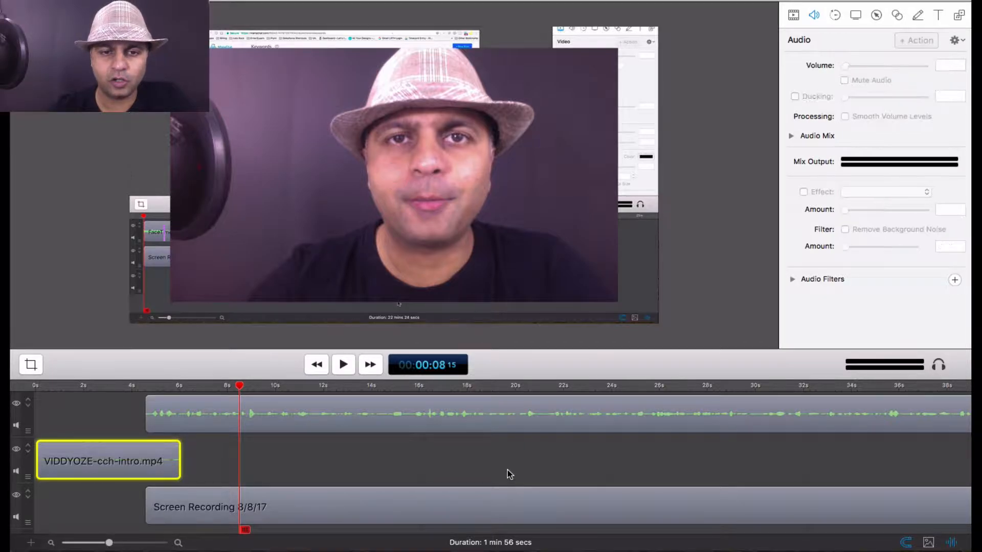
click(552, 388)
scroll(600, 506, right, 15)
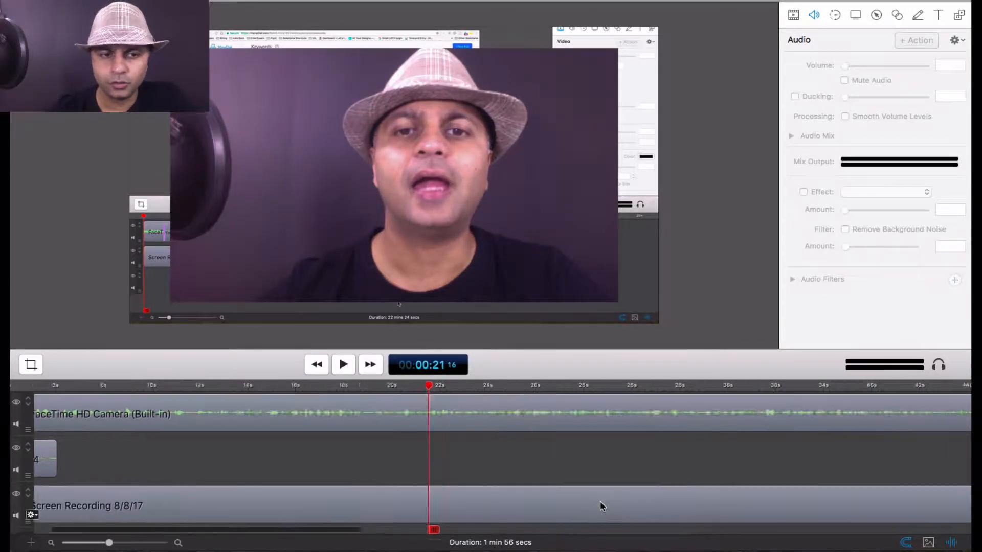
click(677, 387)
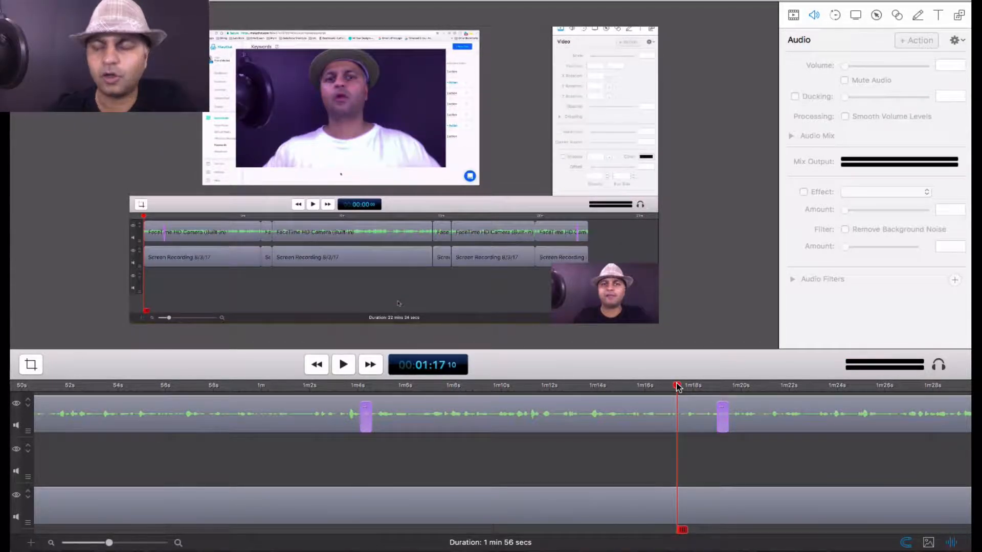
click(480, 387)
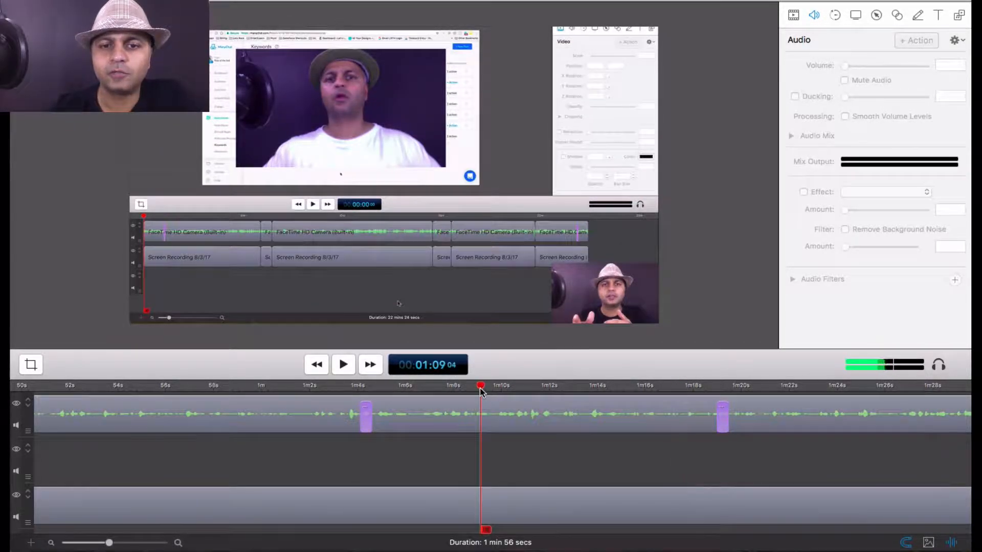
Look through the Screen Recording properties and open the Callout properties
click(853, 17)
click(837, 17)
click(858, 19)
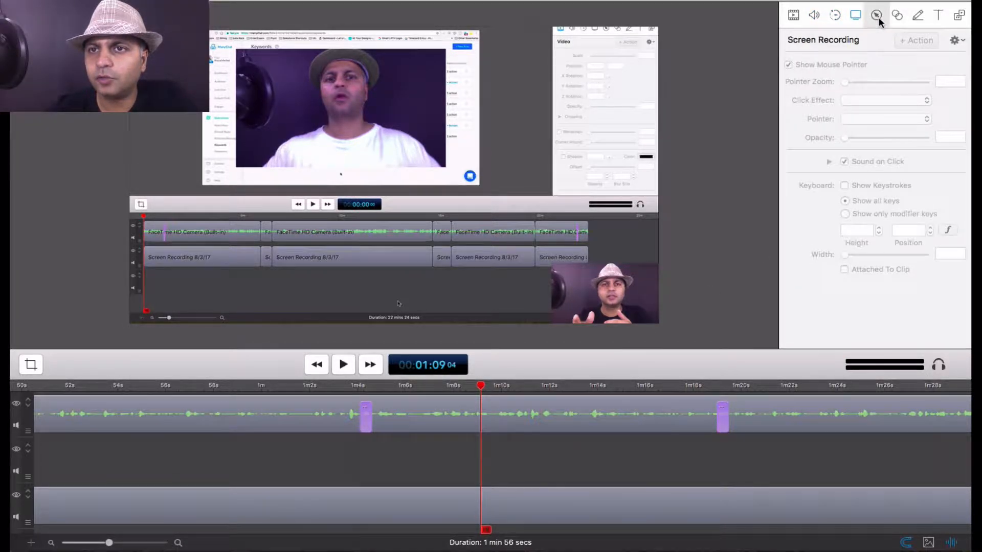
click(877, 16)
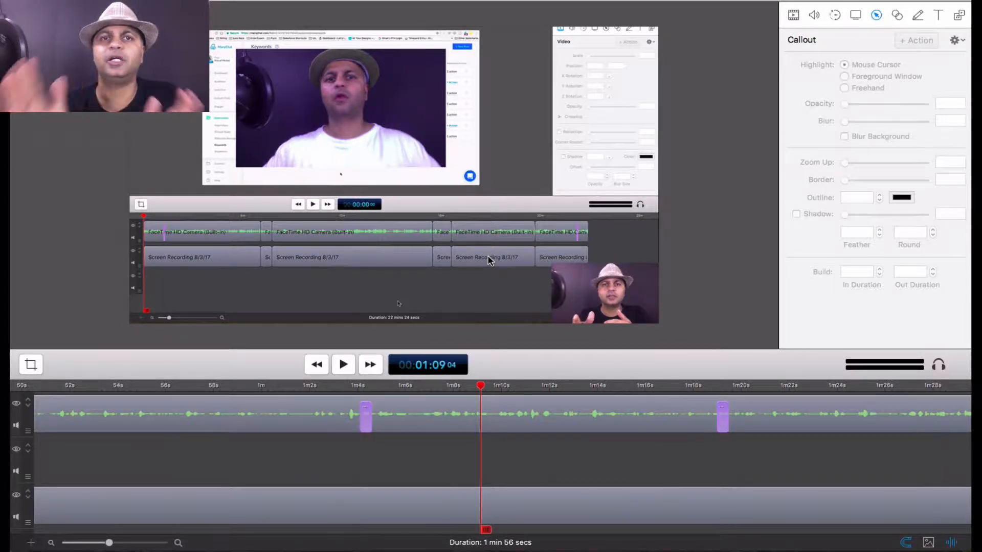
Shift the camera clip's later video action to about 1m38s and set the playhead to 00:01:05 22
drag(724, 413, 957, 409)
click(171, 385)
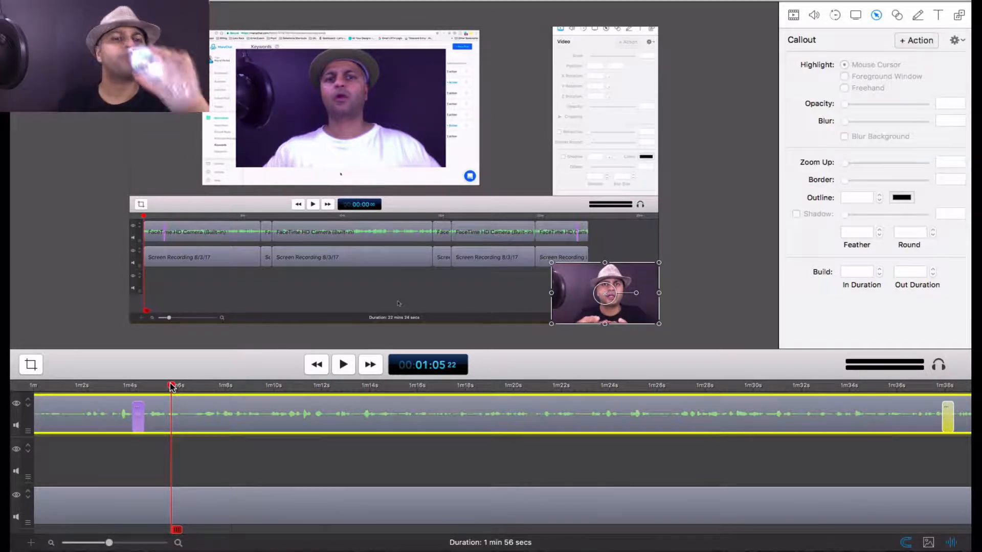
click(279, 476)
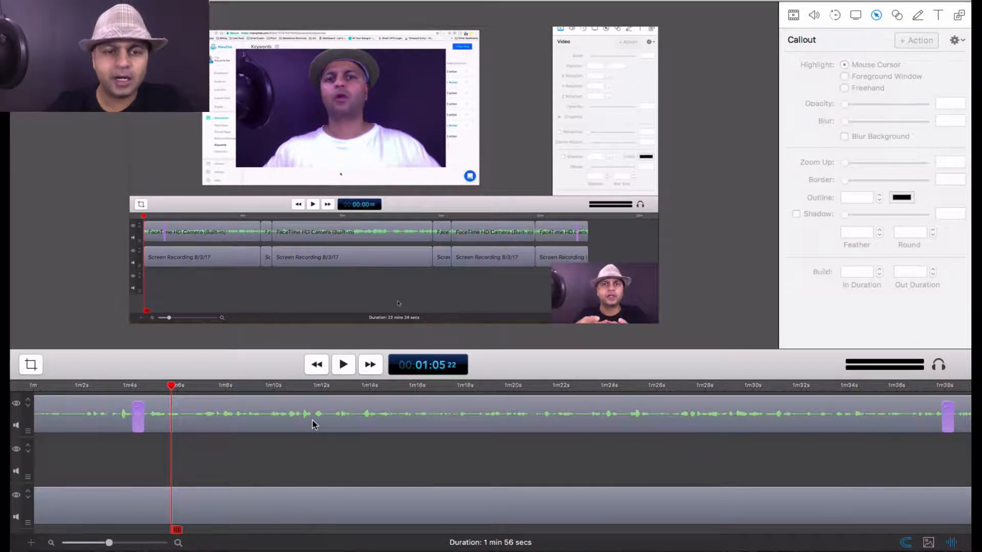
Select the screen recording clip and add a mouse cursor Callout action at 00:01:05 22
click(358, 425)
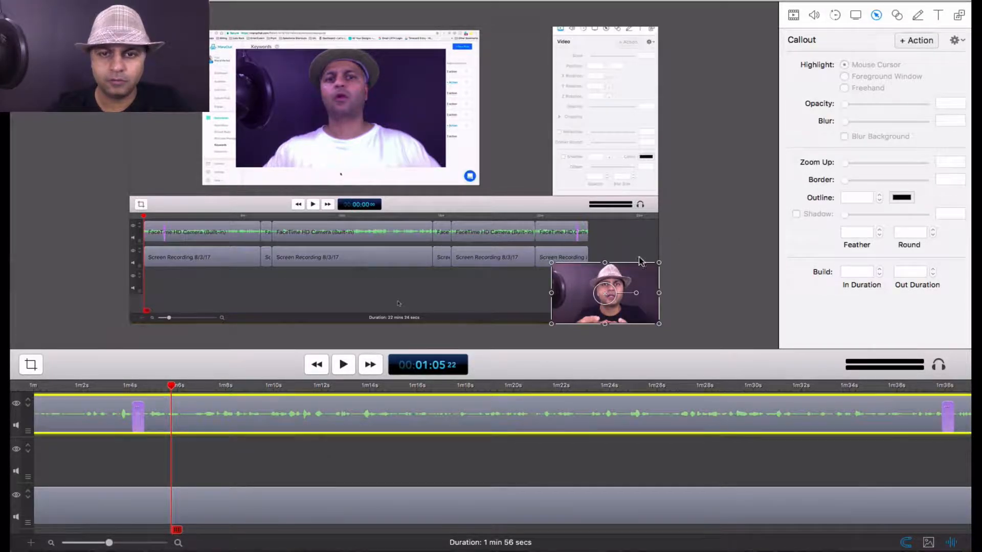
click(214, 496)
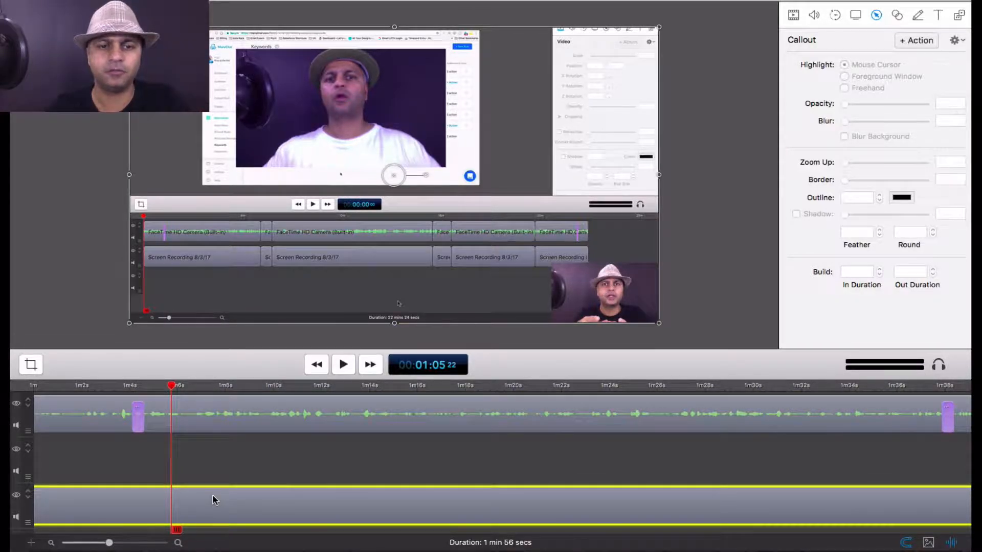
scroll(245, 463, left, 1)
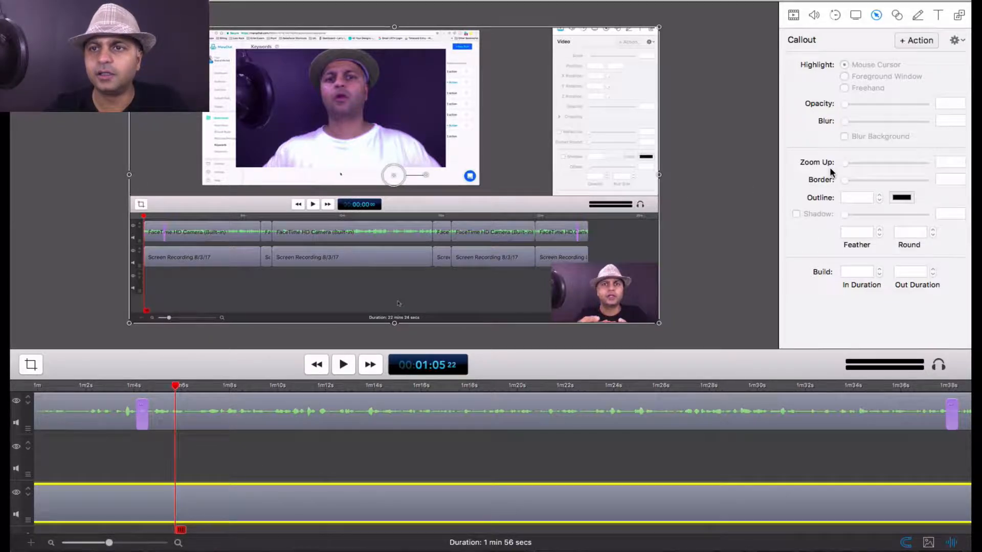
click(911, 45)
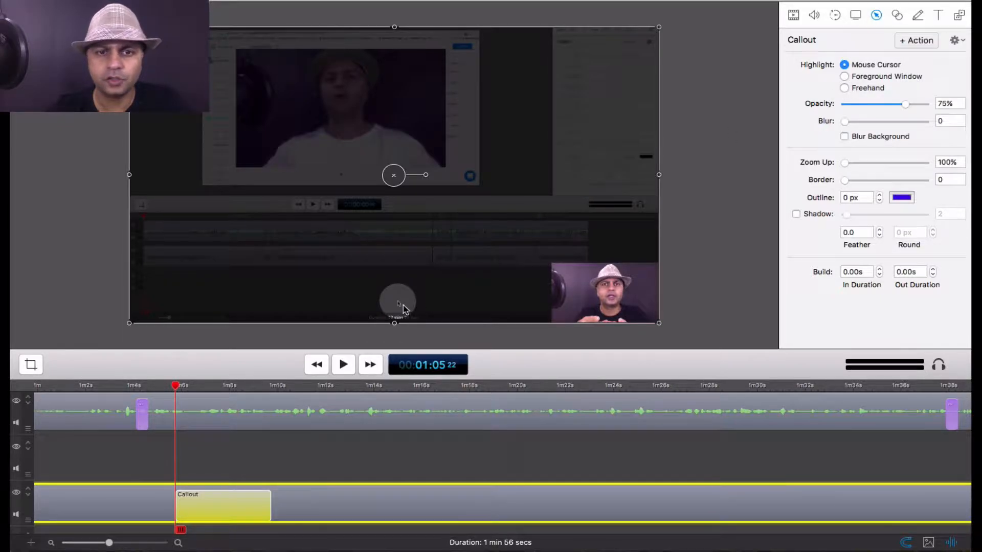
Change the callout's highlight to Freehand and draw a rectangle around the browser window in the screen recording
click(888, 76)
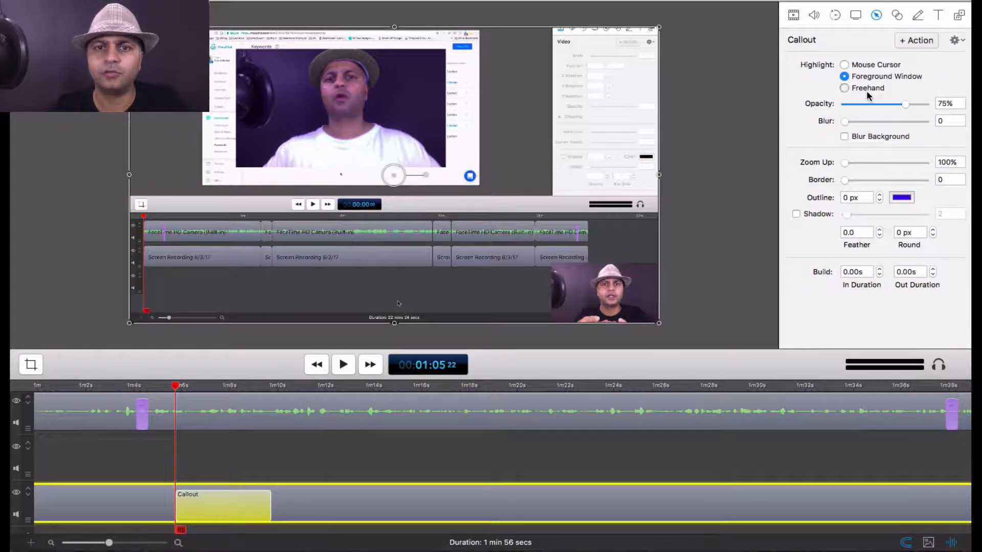
click(867, 88)
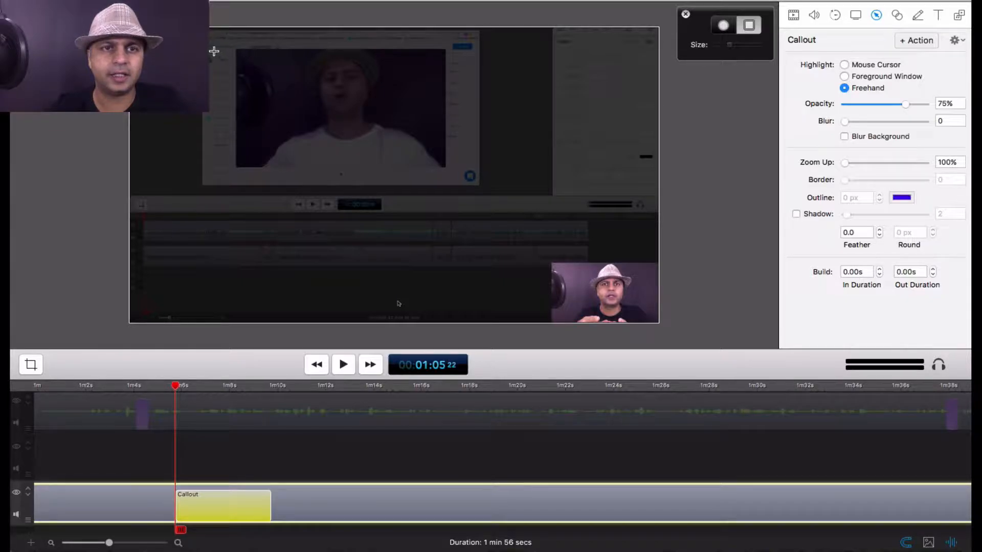
mouse_move(199, 29)
mouse_down()
mouse_move(376, 97)
mouse_move(485, 167)
mouse_move(481, 191)
mouse_up()
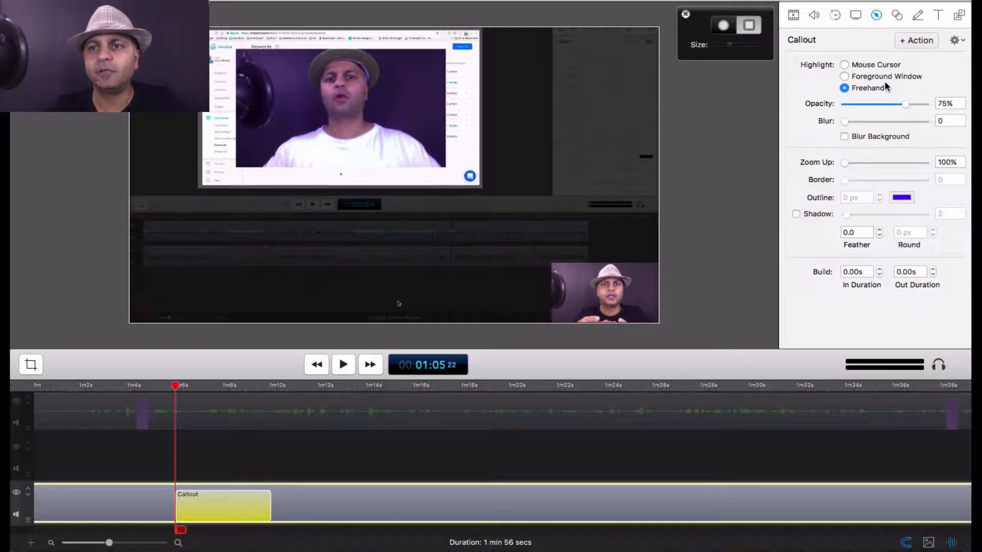
Turn on Blur Background for the freehand callout and set its opacity to 63%
click(845, 137)
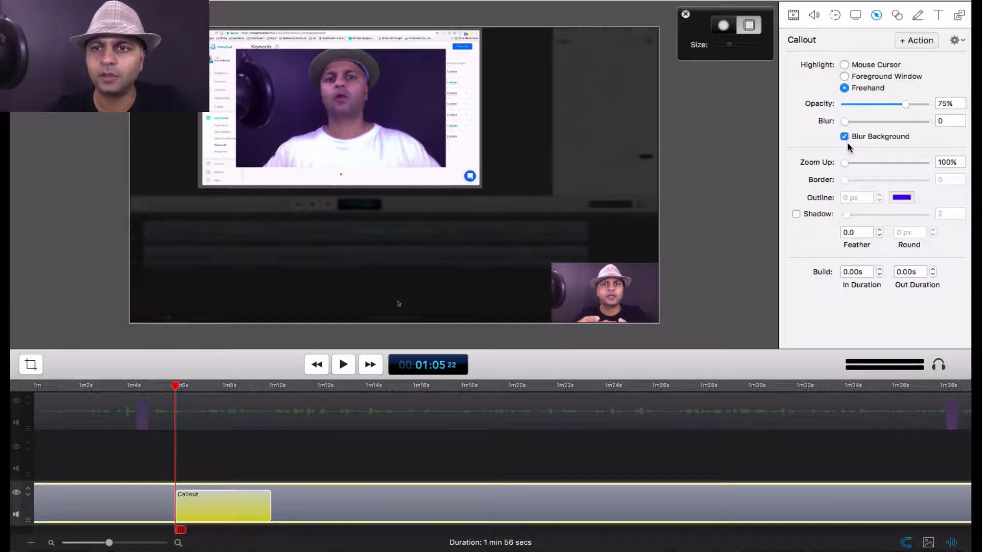
mouse_move(845, 122)
mouse_down()
mouse_move(882, 124)
mouse_move(832, 133)
mouse_up()
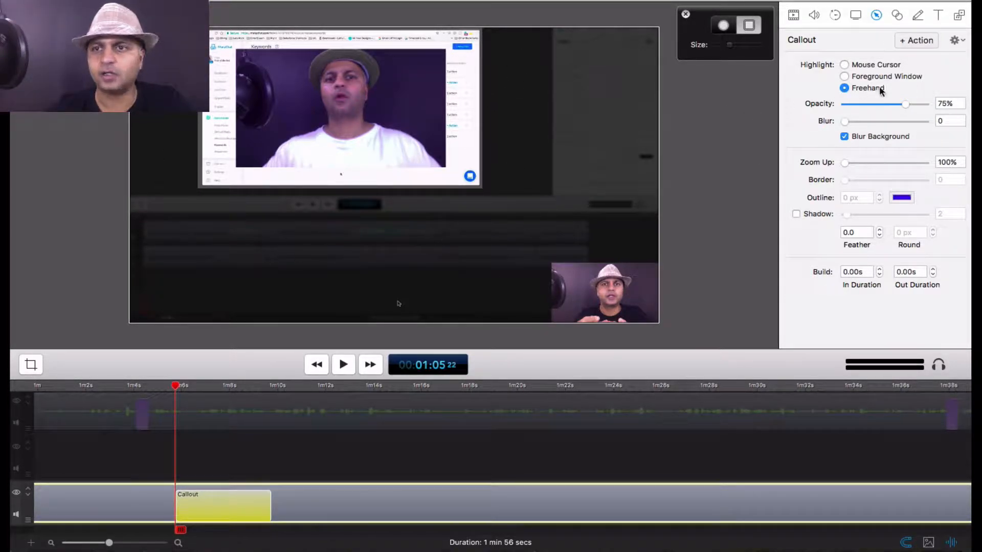
drag(910, 105, 834, 103)
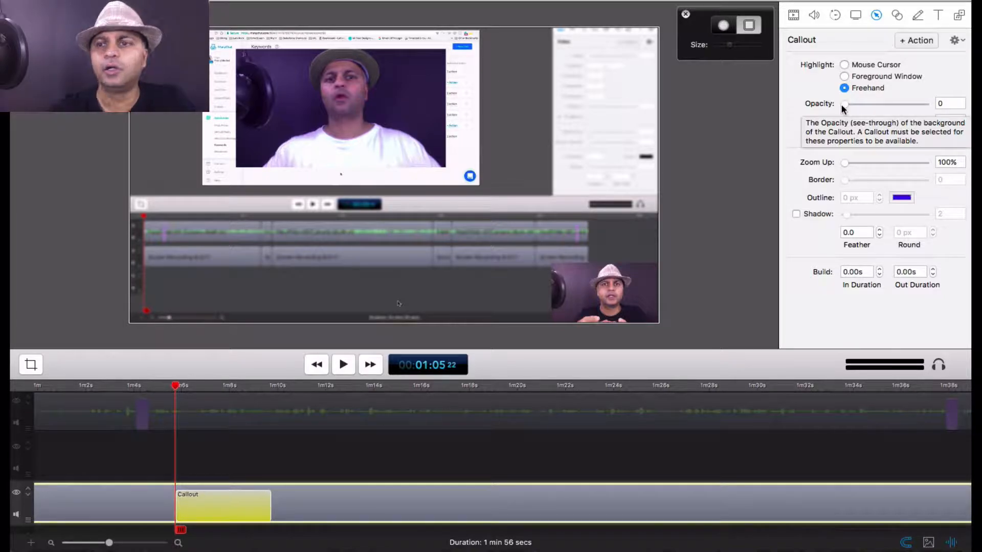
drag(841, 104, 893, 104)
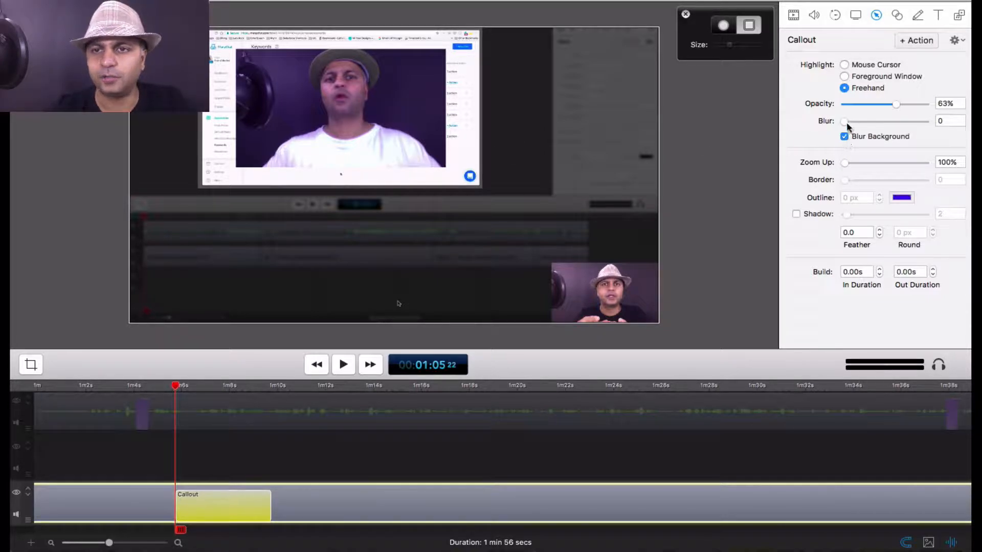
Try a blur of 20 on the callout, return it to 0, and set its Zoom Up to 182%
drag(845, 121, 949, 131)
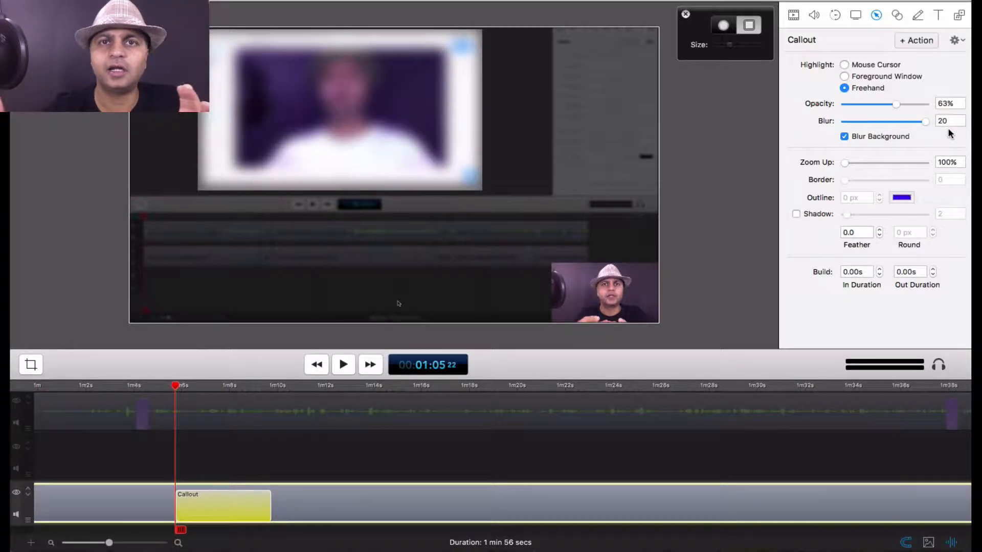
drag(930, 128, 834, 128)
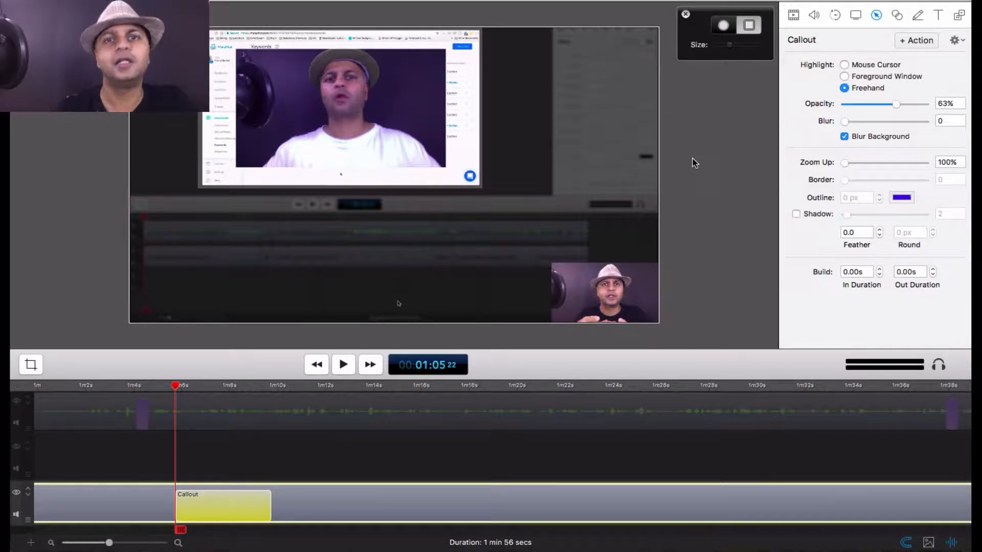
drag(844, 162, 862, 169)
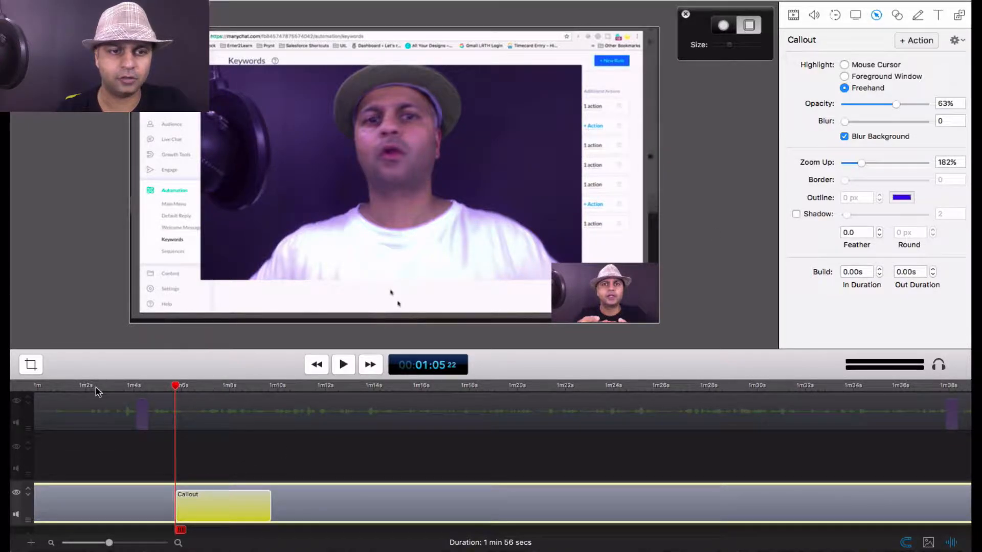
Deselect the callout and play the video from just before the camera clip's first video action past the callout's end, adjusting the system volume
click(268, 453)
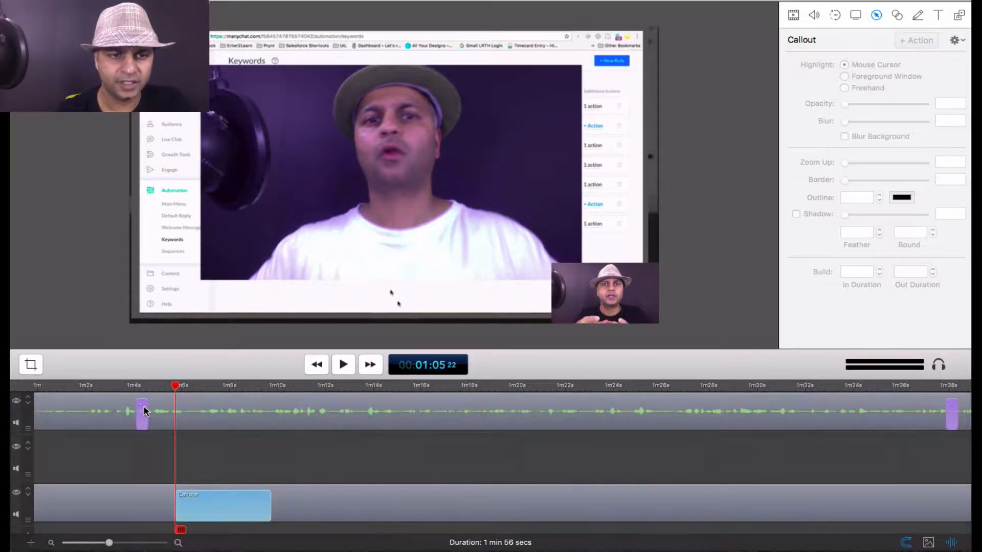
click(125, 410)
click(344, 364)
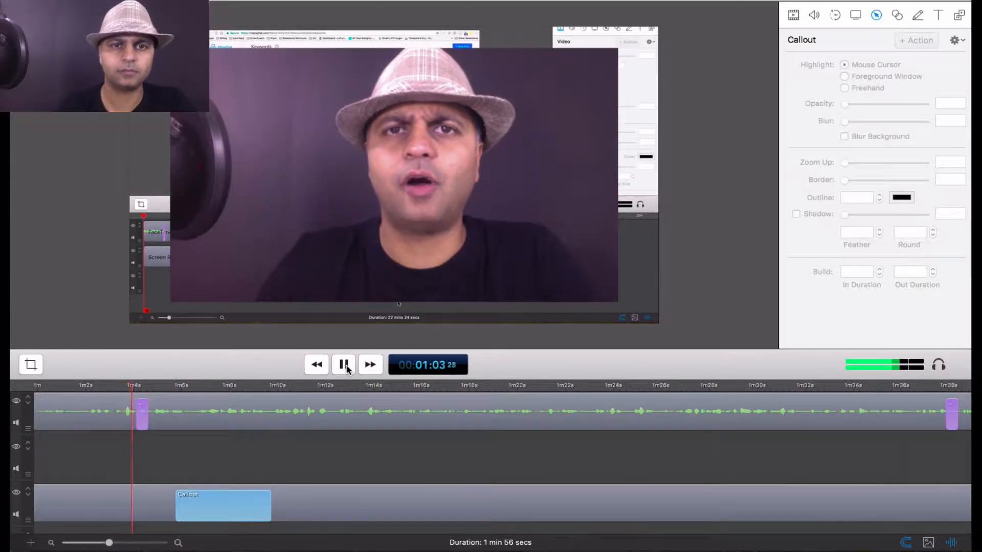
key(XF86AudioRaiseVolume)
key(XF86AudioLowerVolume)
key(XF86AudioLowerVolume)
key(XF86AudioLowerVolume)
key(XF86AudioLowerVolume)
key(XF86AudioLowerVolume)
key(XF86AudioLowerVolume)
key(XF86AudioLowerVolume)
key(XF86AudioLowerVolume)
key(XF86AudioLowerVolume)
key(XF86AudioLowerVolume)
key(XF86AudioLowerVolume)
key(XF86AudioLowerVolume)
key(XF86AudioRaiseVolume)
key(XF86AudioRaiseVolume)
key(XF86AudioRaiseVolume)
key(XF86AudioRaiseVolume)
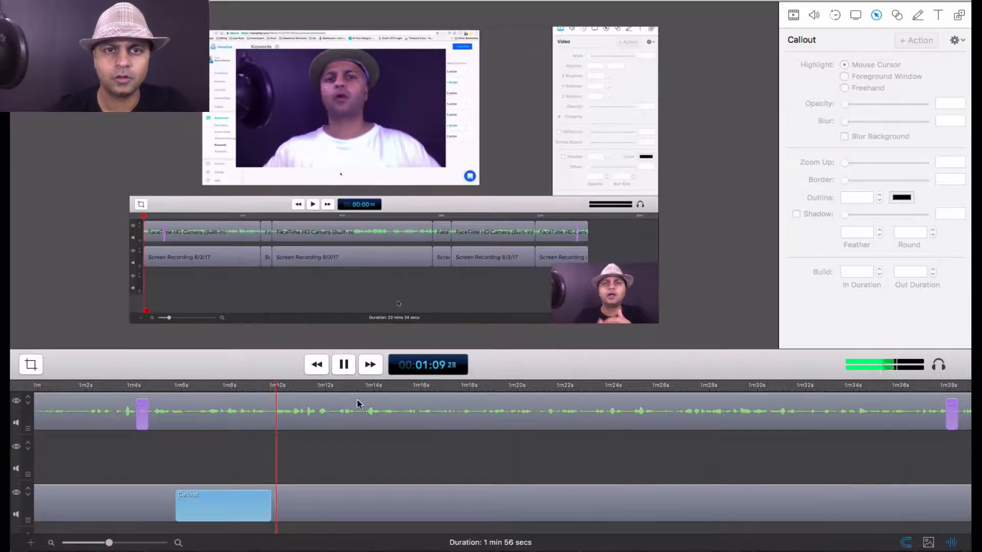
click(350, 372)
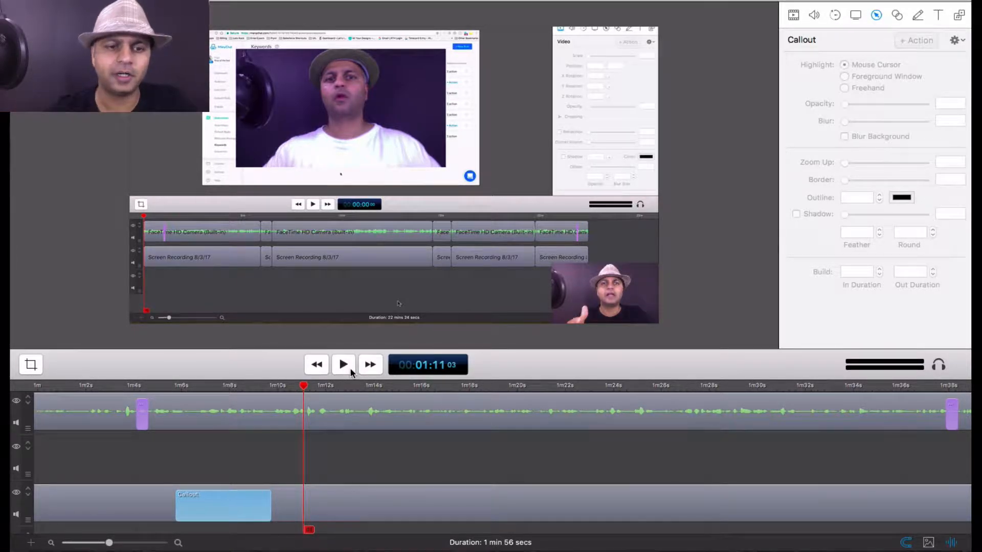
Extend the callout on the screen recording so it ends at about 1m19s
drag(267, 503, 359, 503)
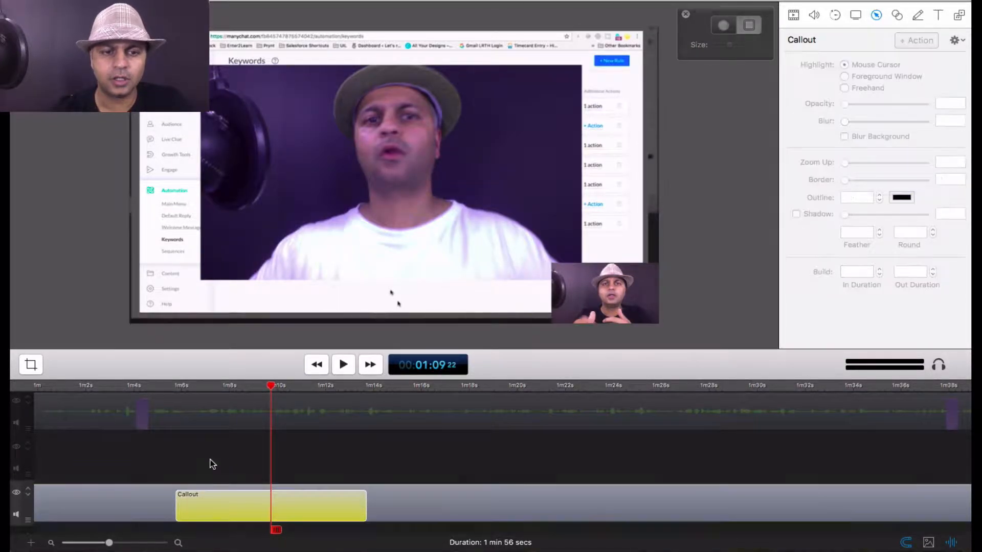
click(196, 415)
click(177, 388)
drag(177, 387, 169, 387)
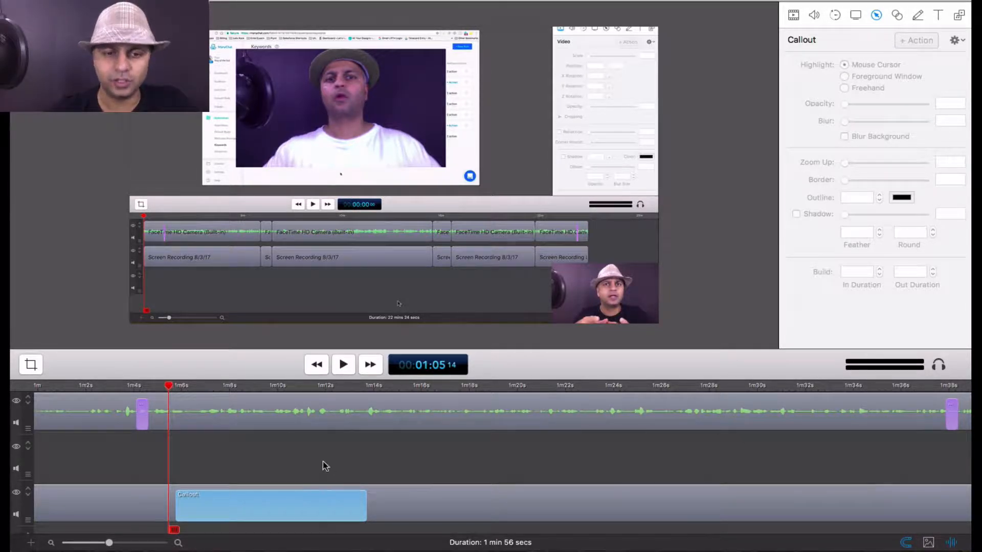
drag(365, 501, 490, 503)
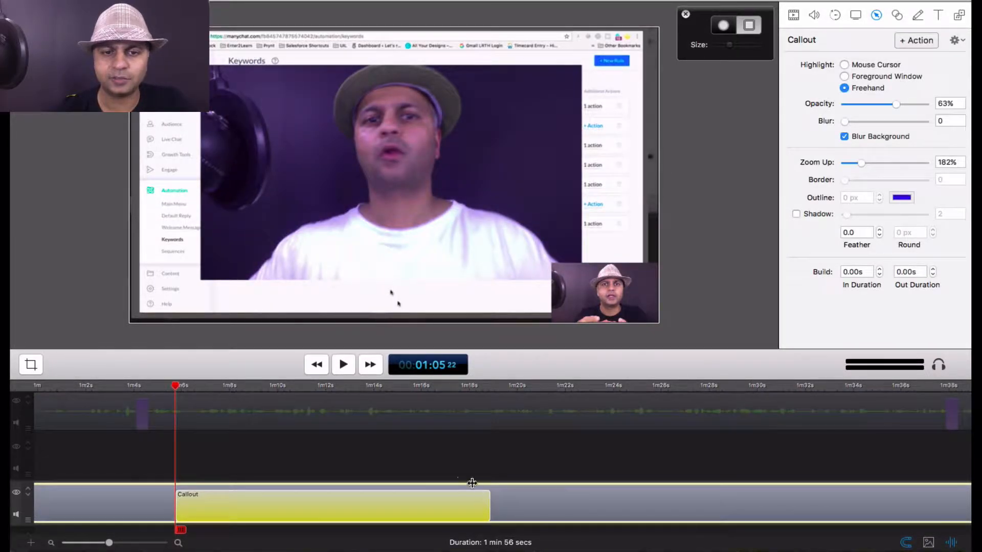
Play the video from about 1m5s into the extended callout, pause at 00:01:08 11, and select the callout
click(406, 460)
click(149, 386)
key(space)
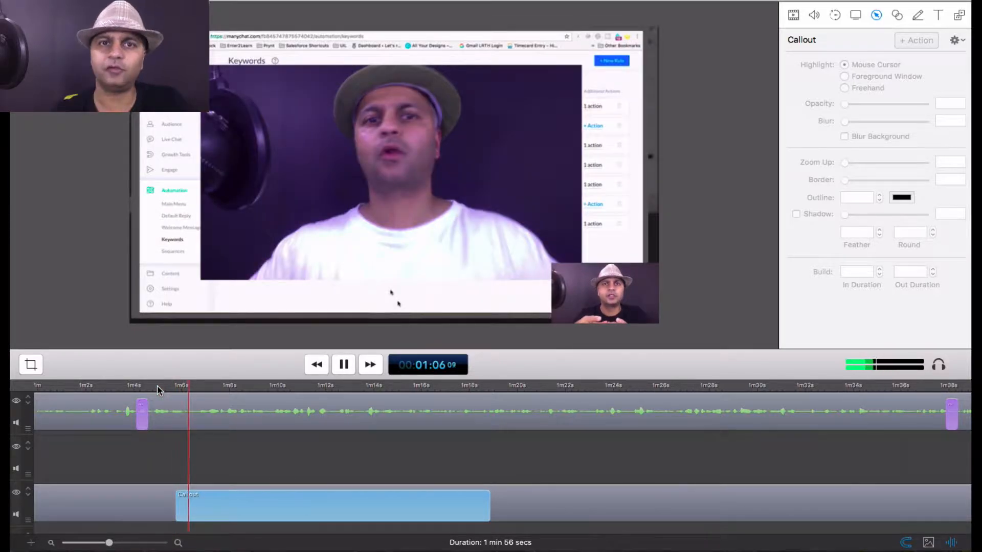
click(351, 366)
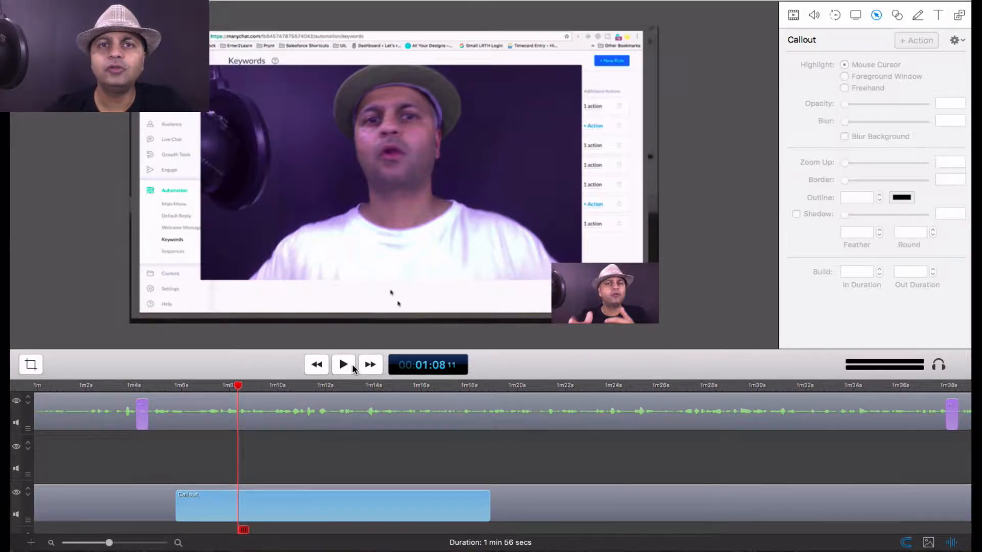
click(201, 505)
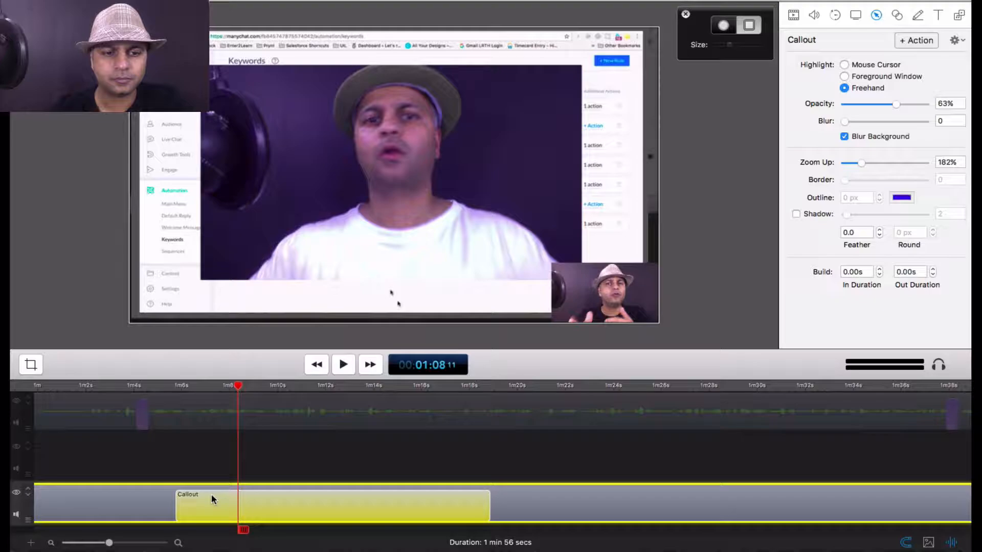
Set the existing callout's curve type to Ease-In & Out and play back the section from the callout's start
right_click(213, 499)
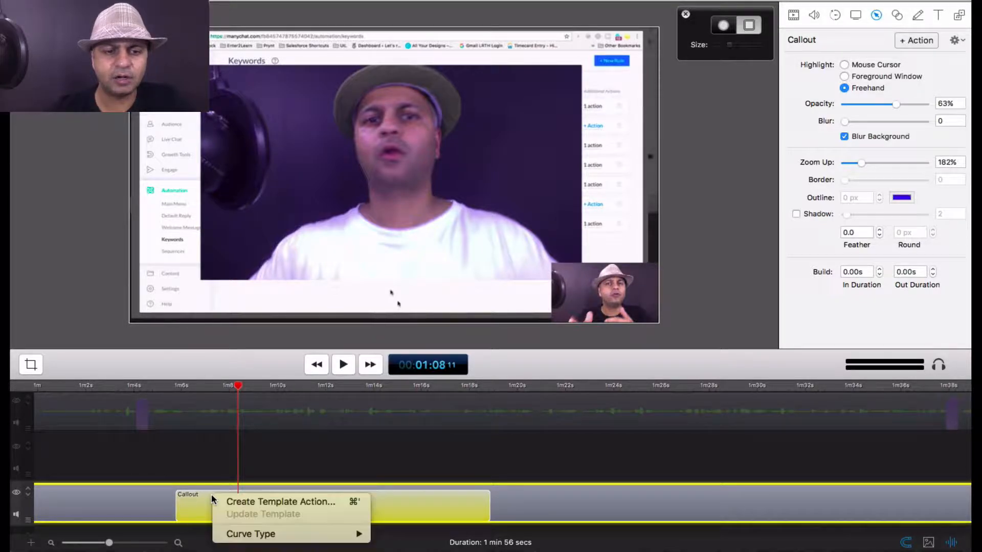
mouse_move(252, 535)
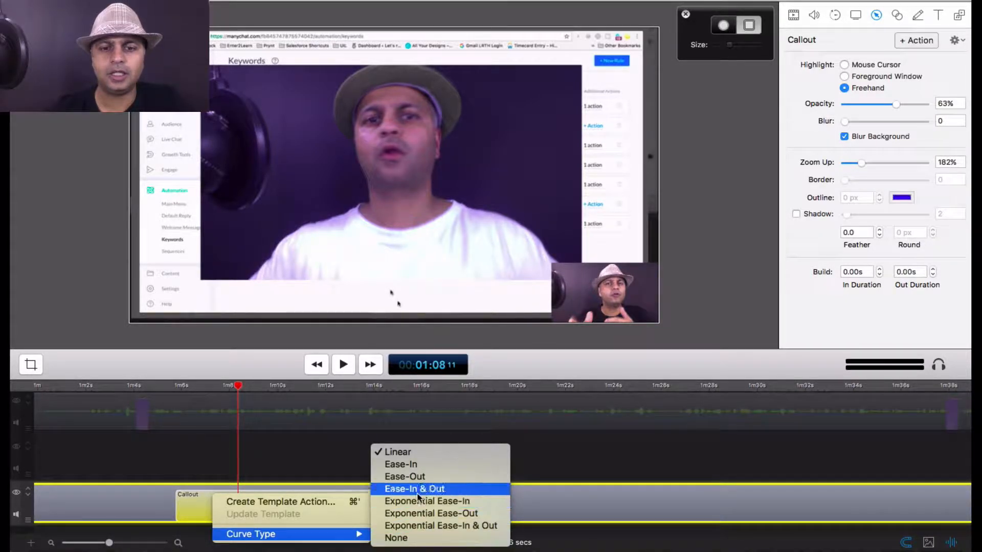
click(418, 489)
click(419, 462)
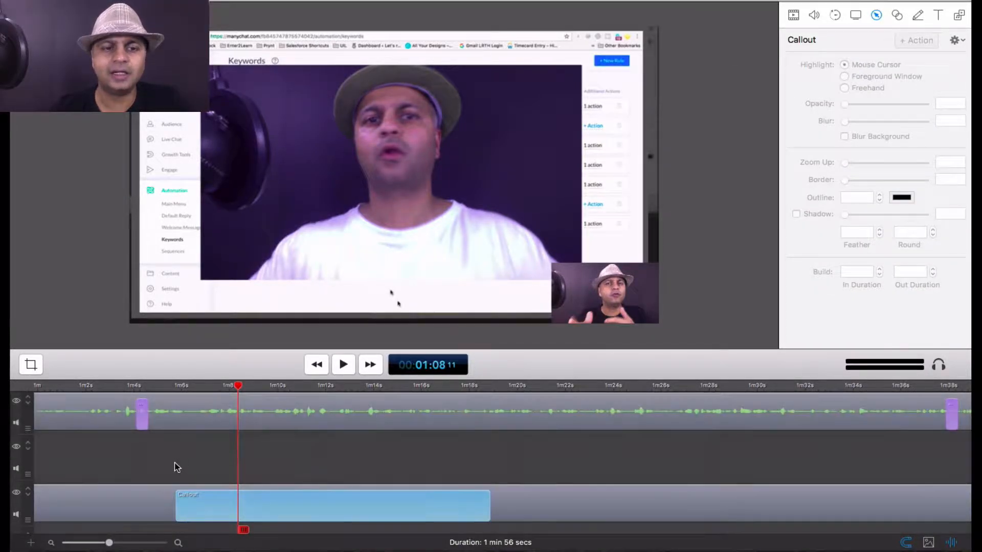
click(165, 386)
key(space)
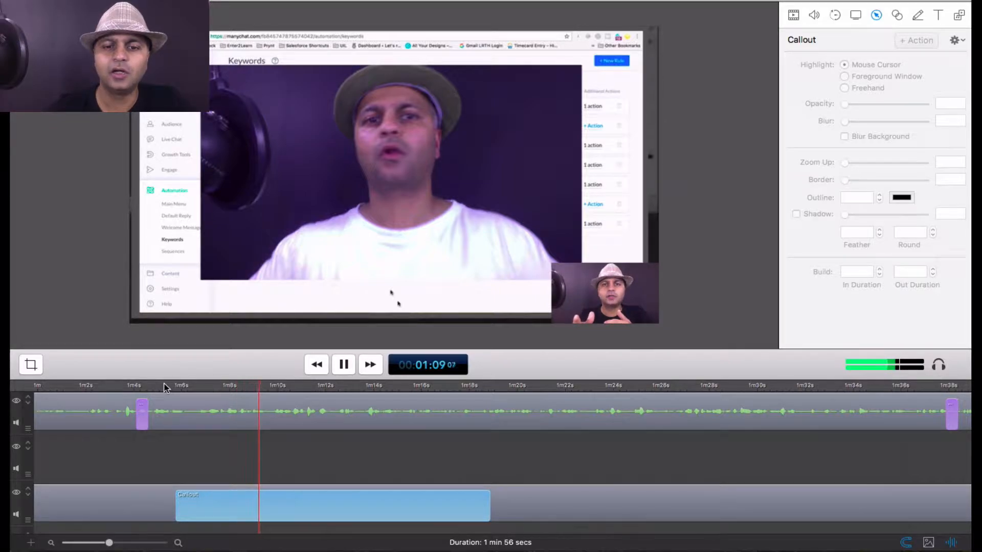
click(343, 366)
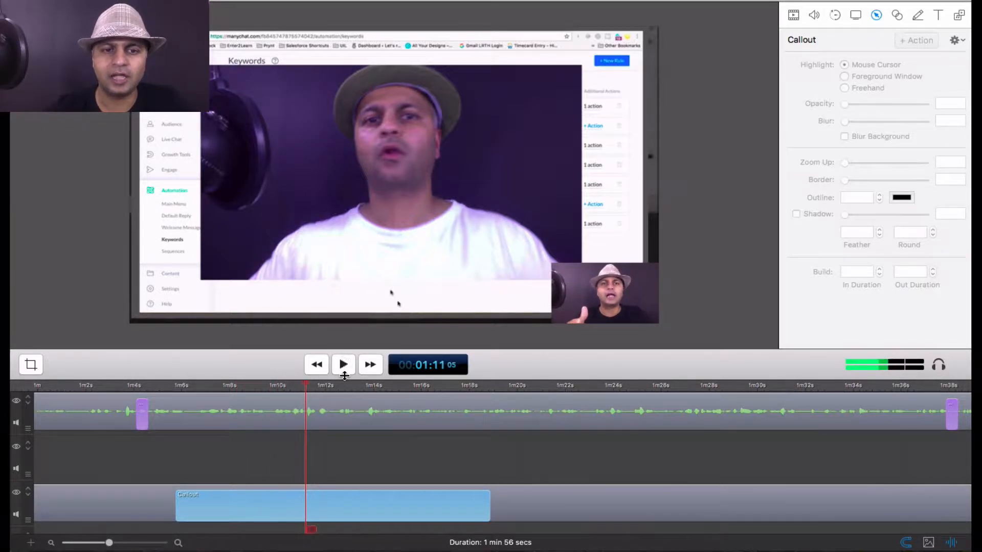
Set the existing callout's curve type to Exponential Ease-In & Out and play back the section from the callout's start
click(345, 495)
right_click(347, 496)
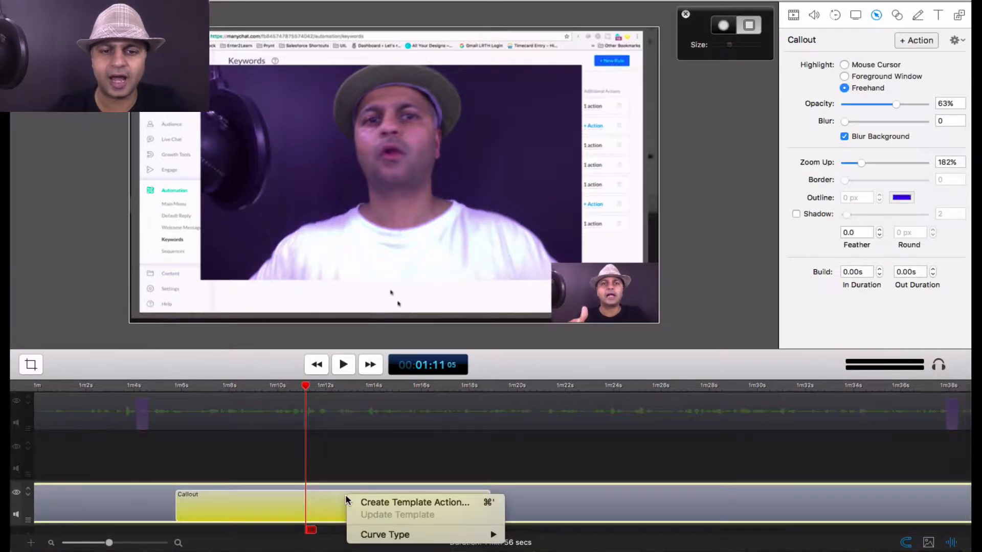
mouse_move(427, 539)
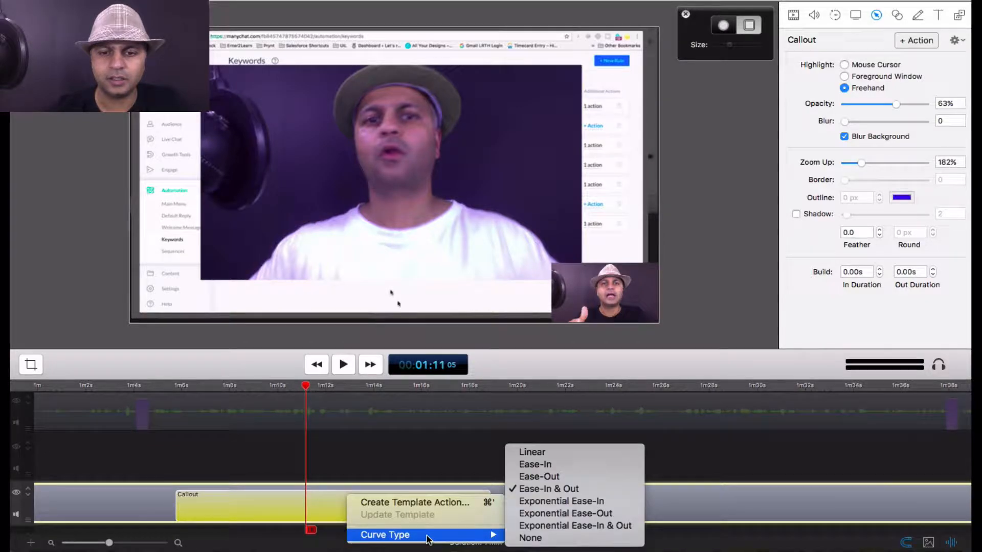
click(571, 526)
click(162, 389)
click(158, 491)
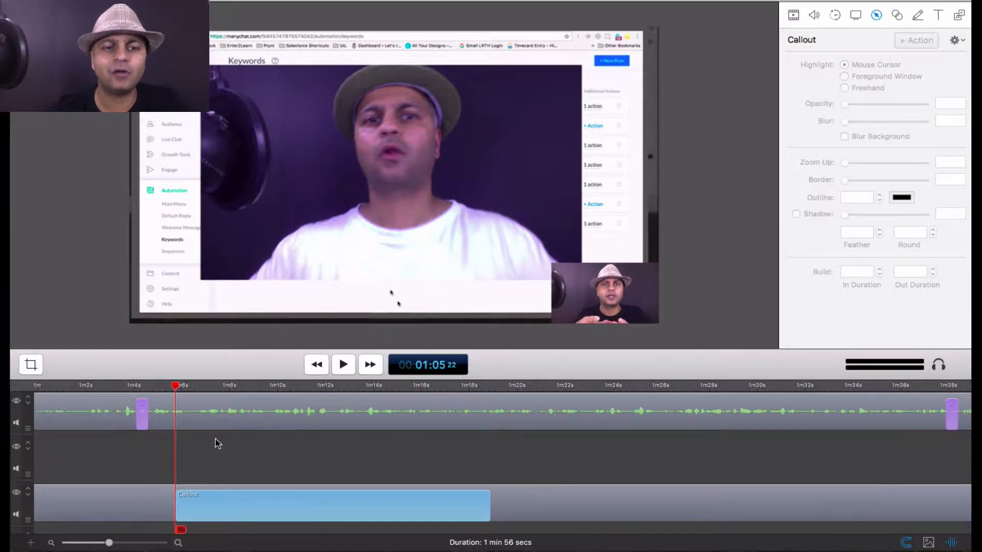
click(343, 364)
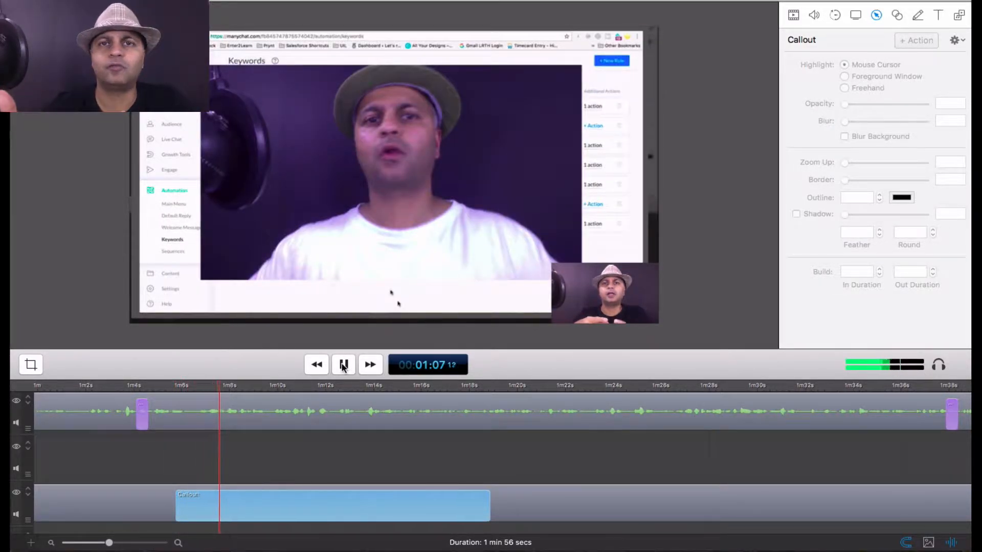
click(344, 365)
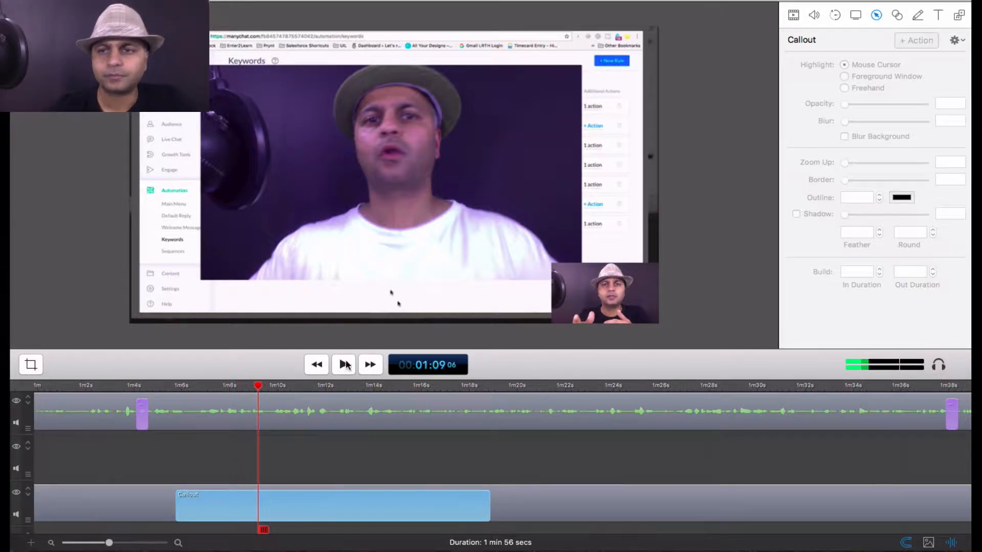
Add a mouse cursor callout to the screen recording clip at about 1m20s, with its opacity at 30%
click(538, 496)
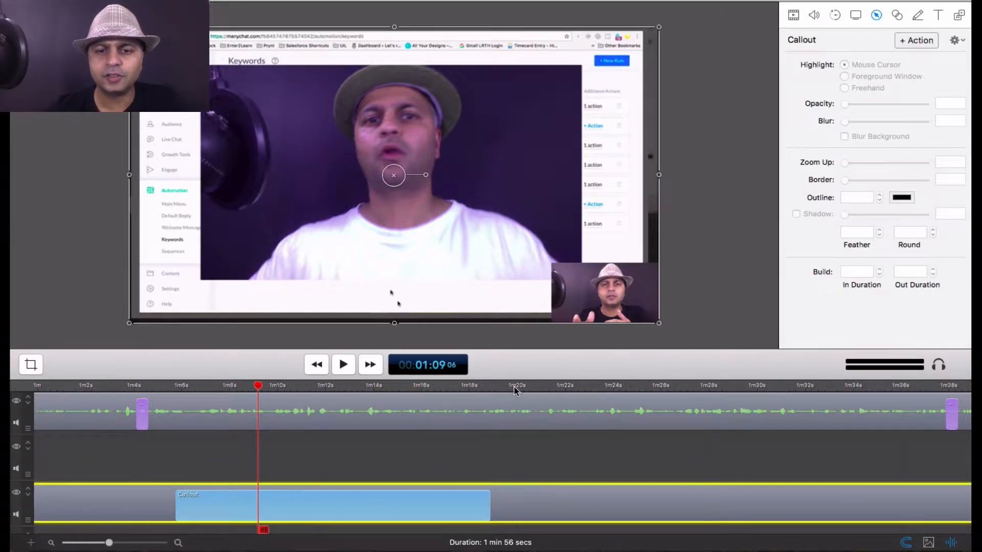
click(514, 386)
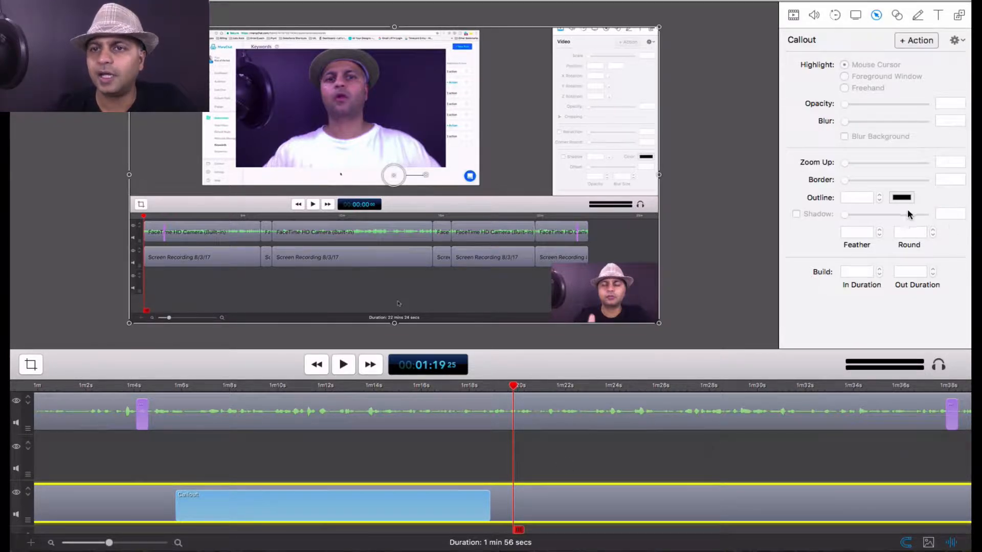
click(916, 38)
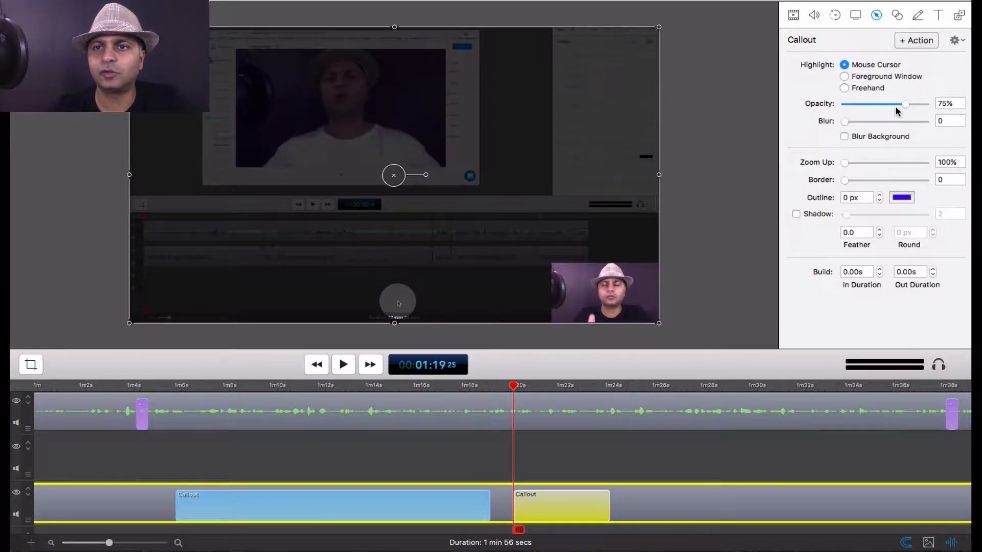
drag(904, 106, 869, 106)
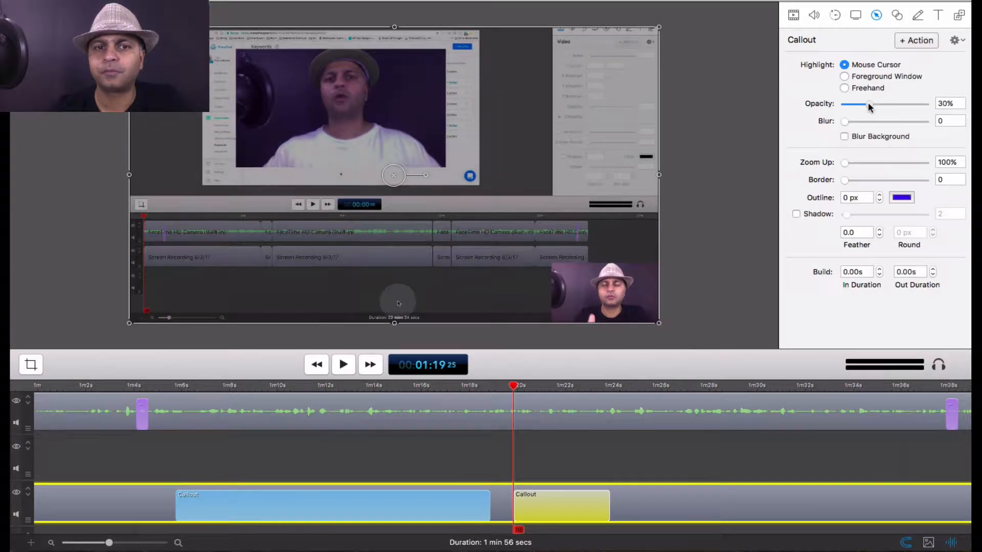
Give the new callout a yellow outline 4 px thick
click(909, 199)
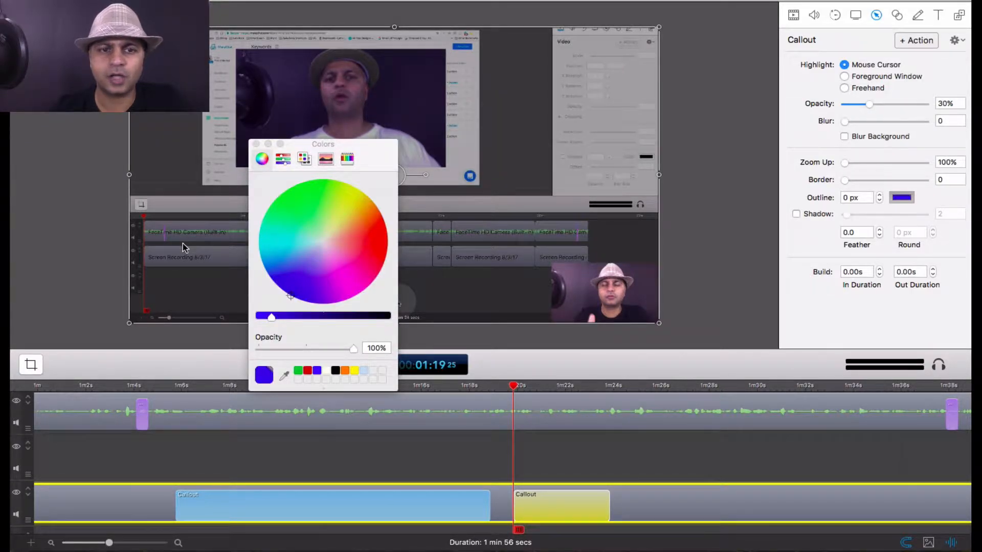
click(354, 371)
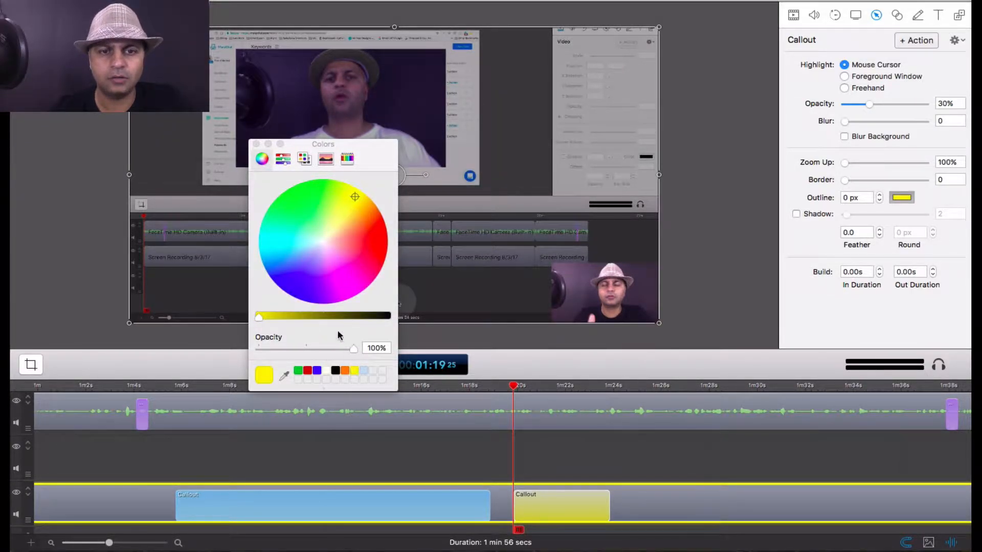
click(256, 145)
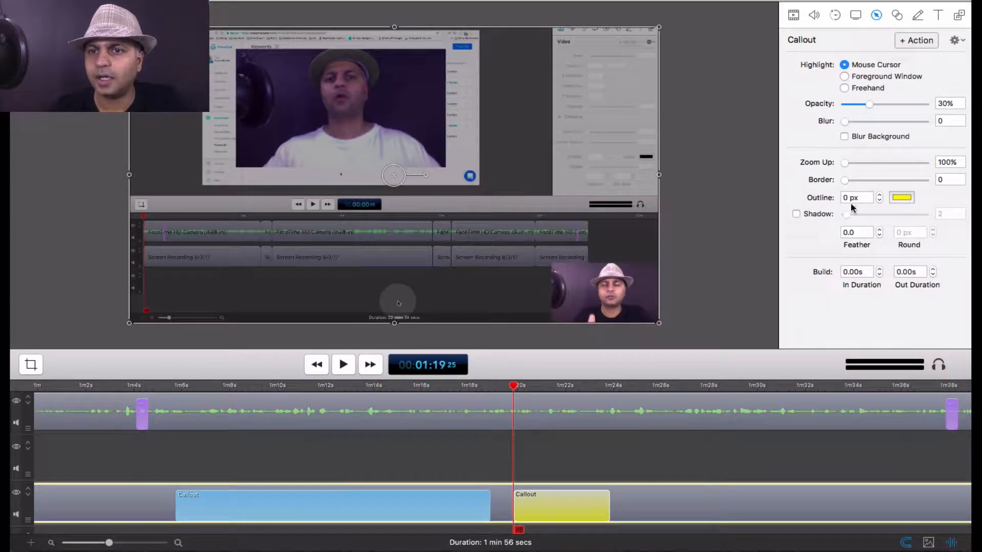
click(879, 195)
click(879, 196)
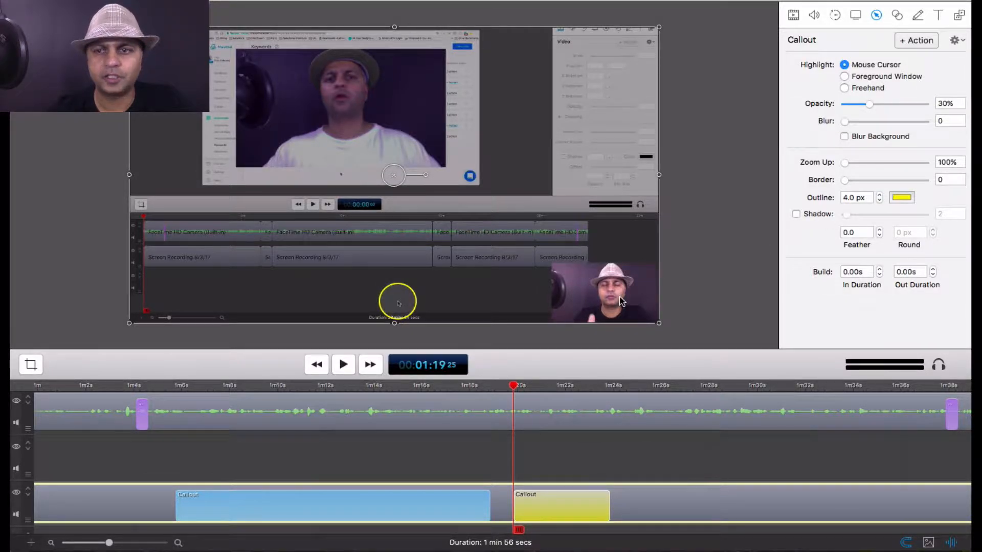
Lower the new callout's opacity to 12% with the shadow left off, and play back the section
click(797, 214)
click(797, 214)
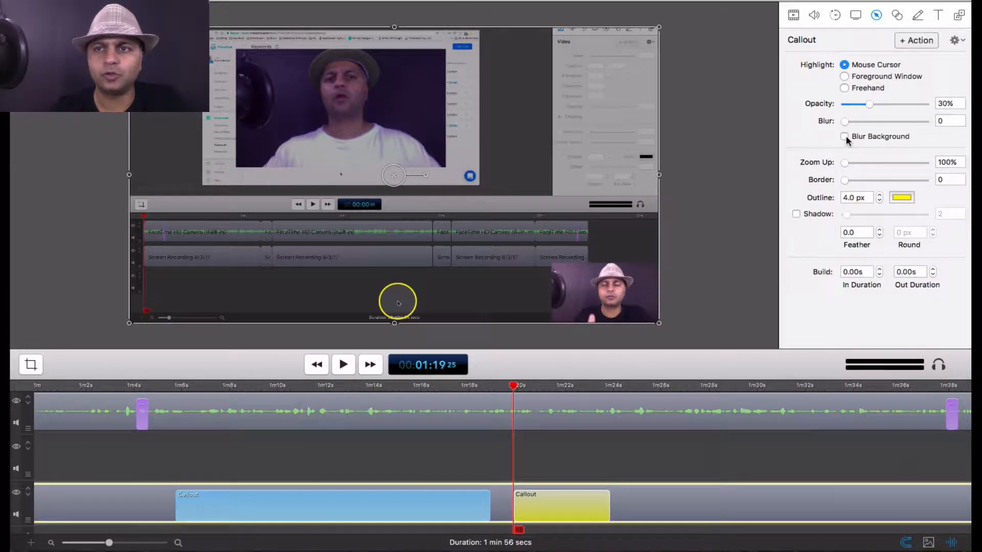
drag(870, 105, 855, 106)
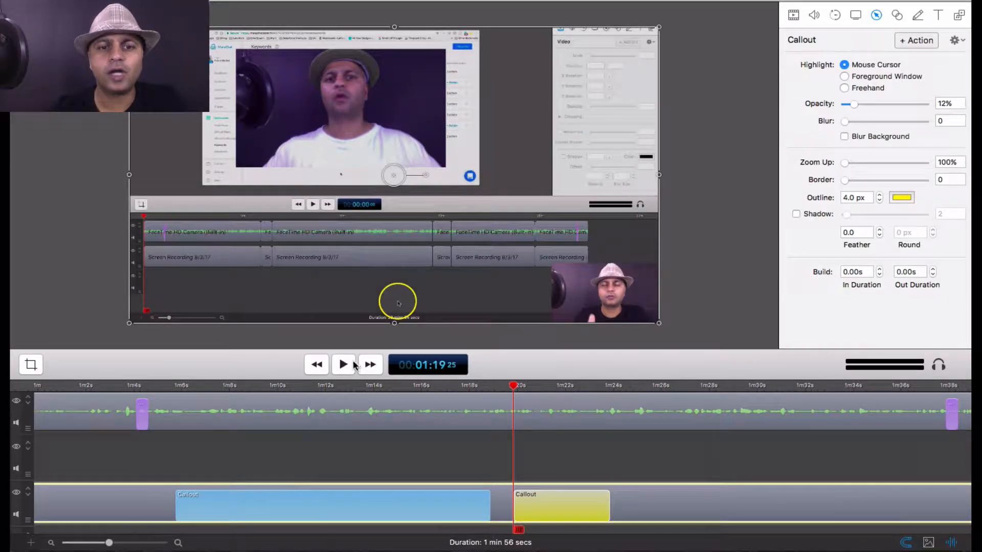
click(344, 364)
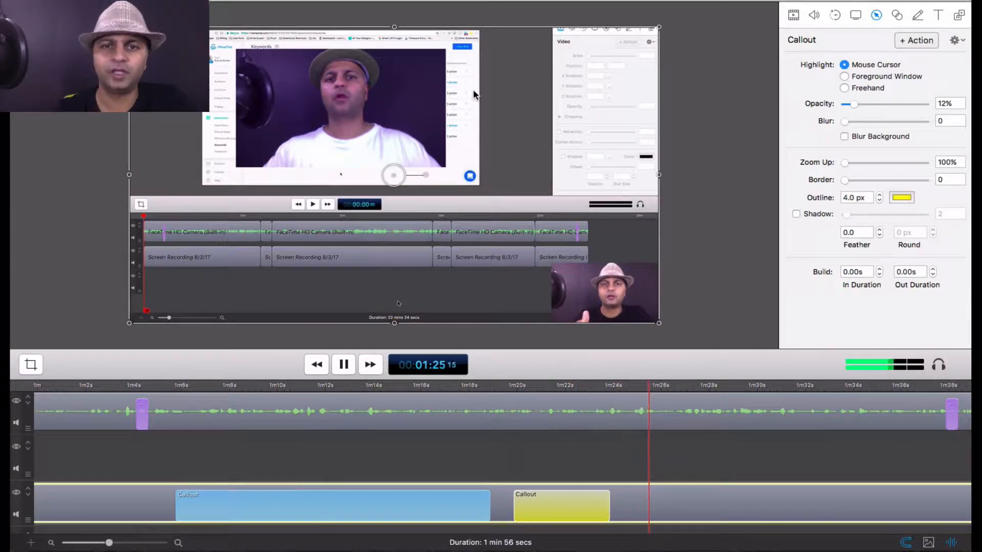
click(344, 364)
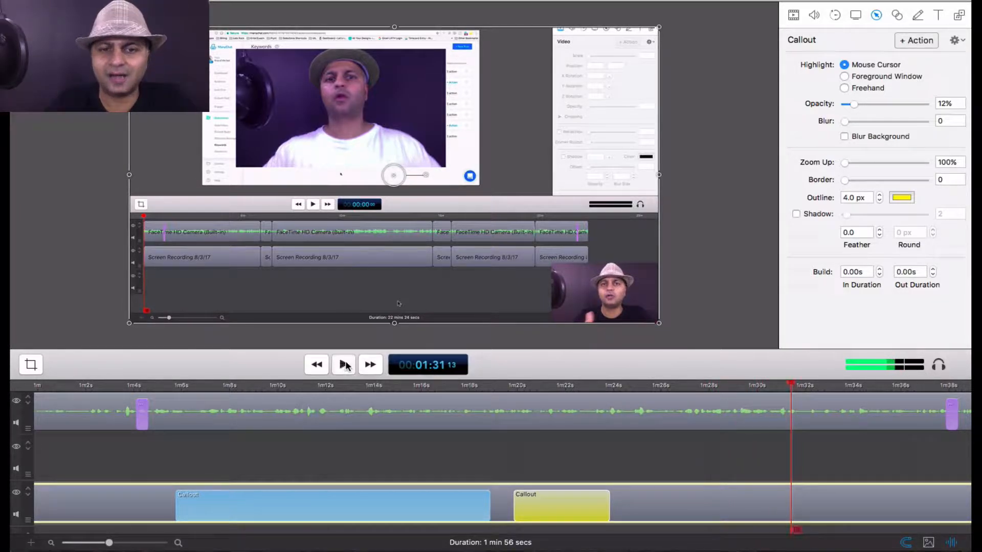
Switch to Finder and open the Teschable P2 project from the Teachable folder inside Google Optimize
key(ctrl+Up)
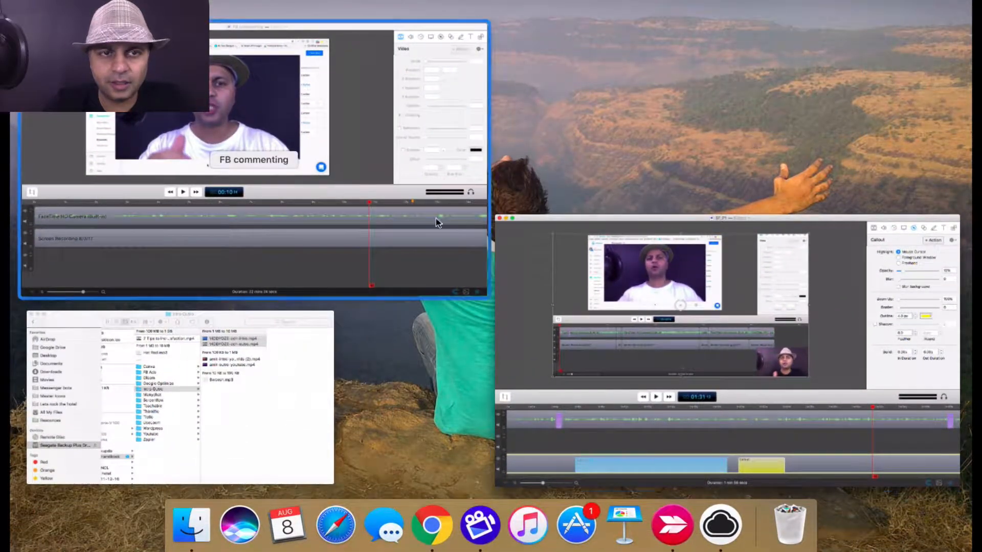
click(376, 179)
key(ctrl+Up)
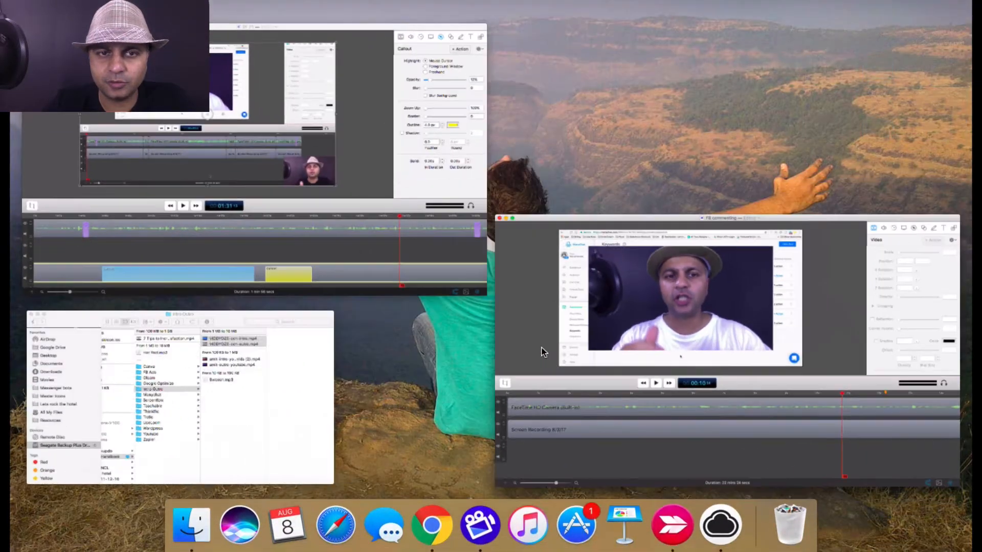
click(177, 394)
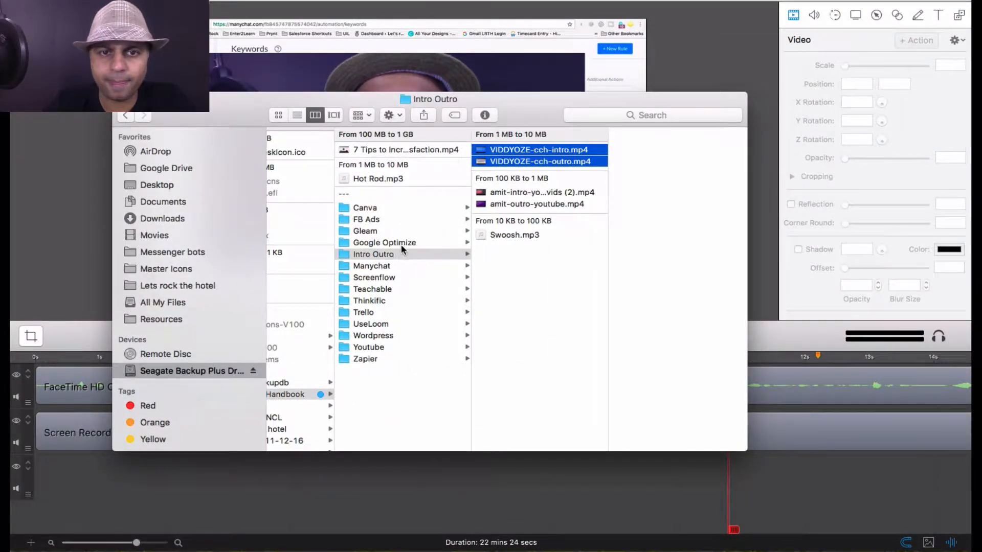
click(384, 244)
click(520, 150)
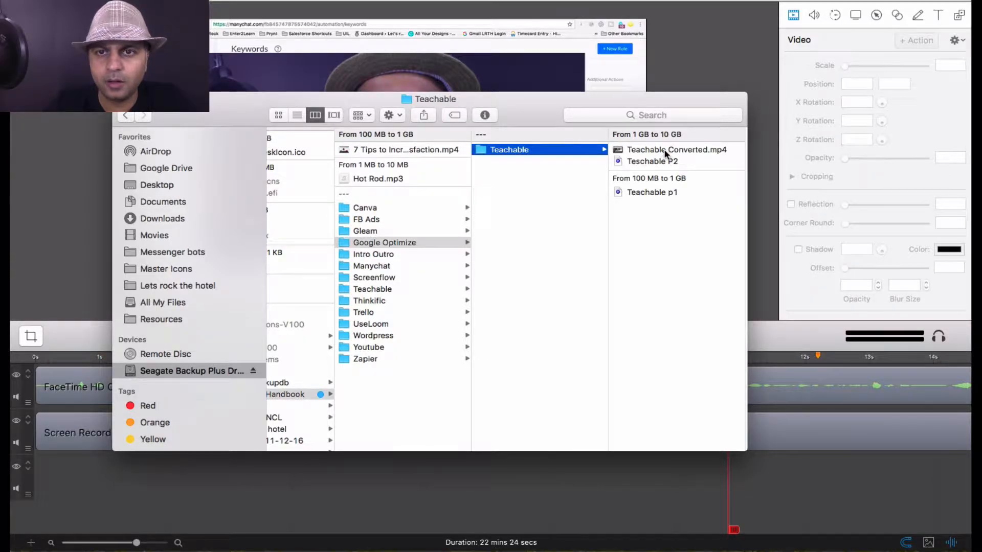
click(671, 162)
key(super+Tab)
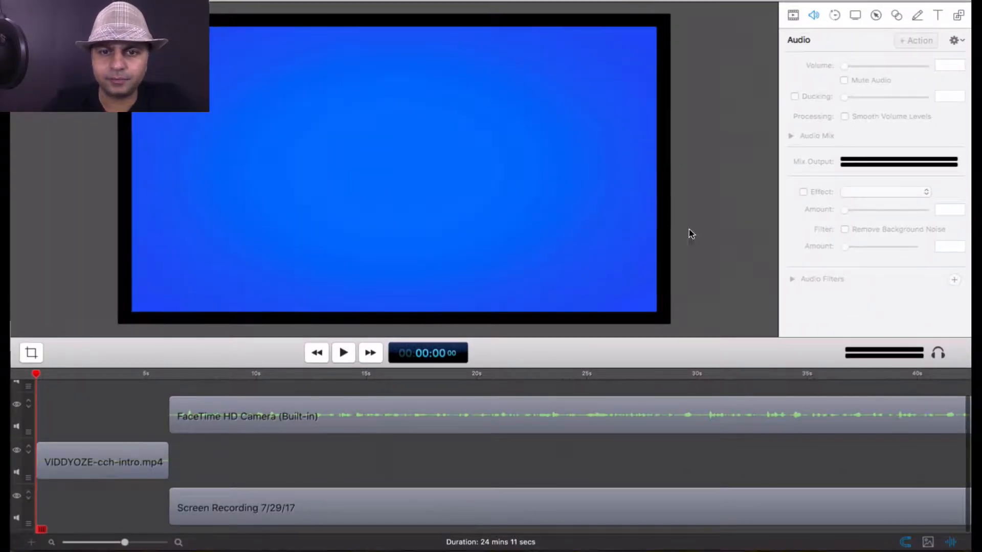
Skim and play the opened project from about 32 s to 2m41s, looking for a section with cursor movement
click(747, 375)
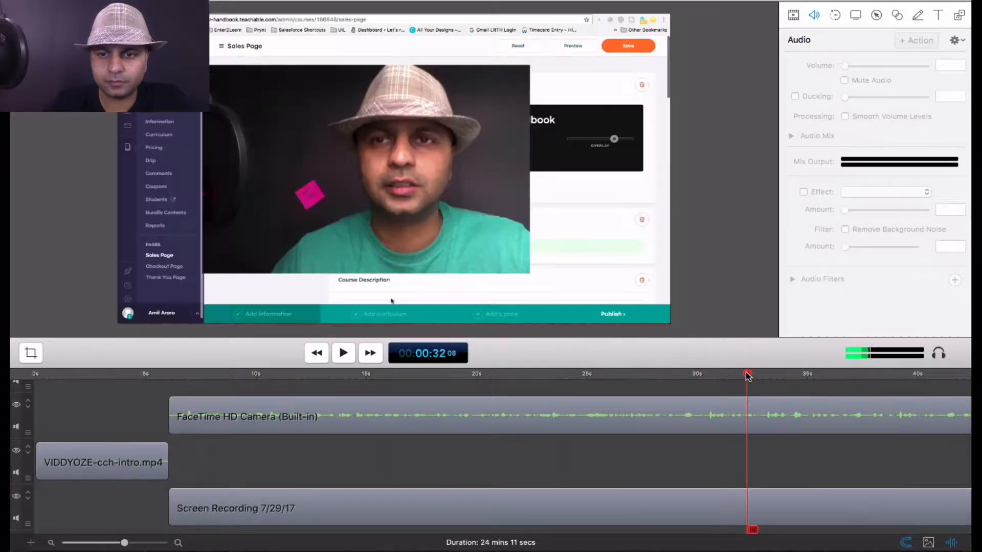
scroll(746, 377, right, 10)
click(746, 375)
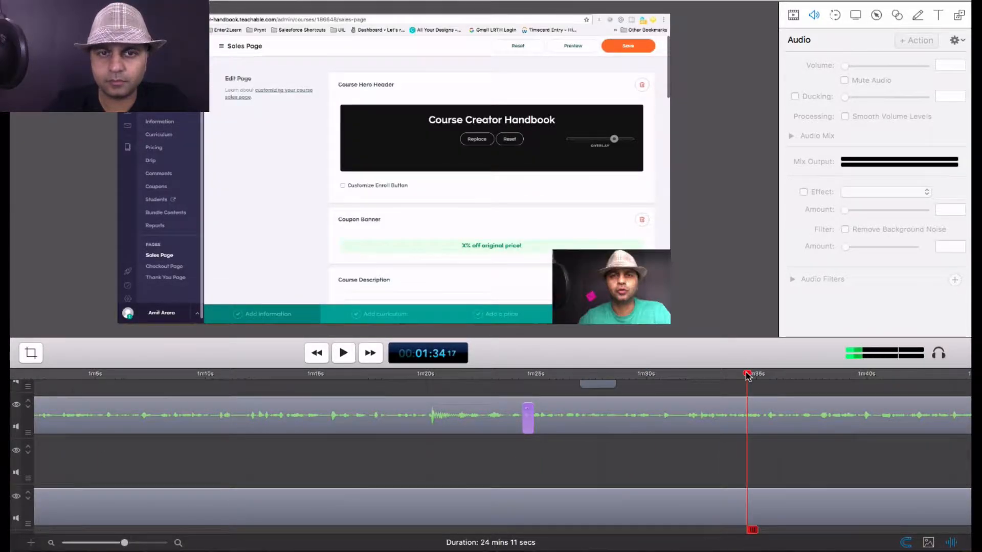
key(space)
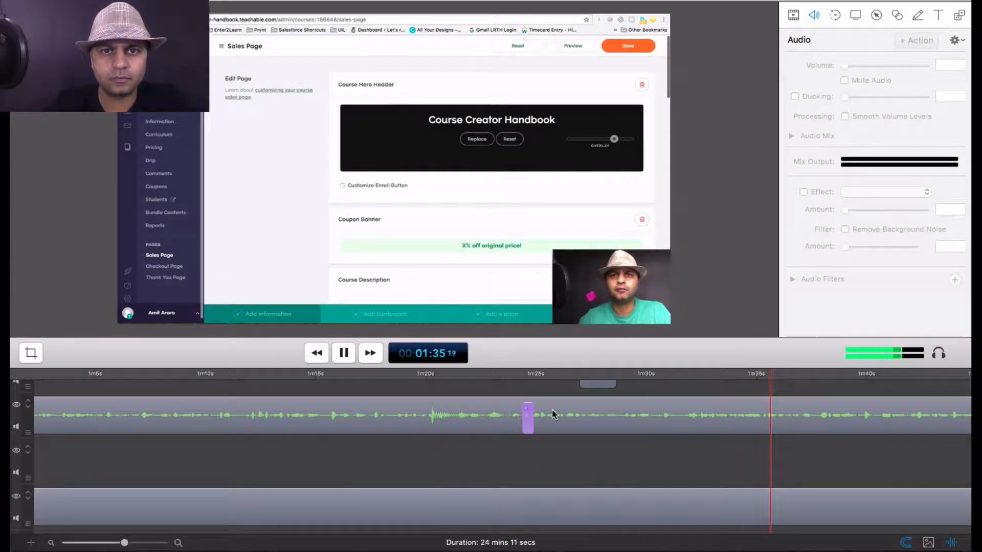
scroll(646, 460, right, 5)
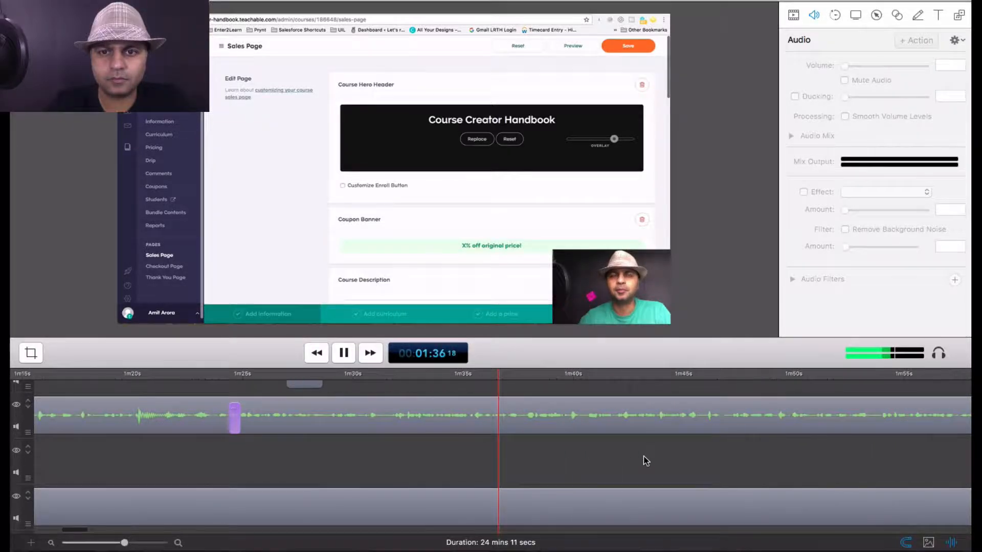
click(654, 375)
click(654, 373)
scroll(642, 436, right, 1)
scroll(642, 435, right, 5)
click(614, 376)
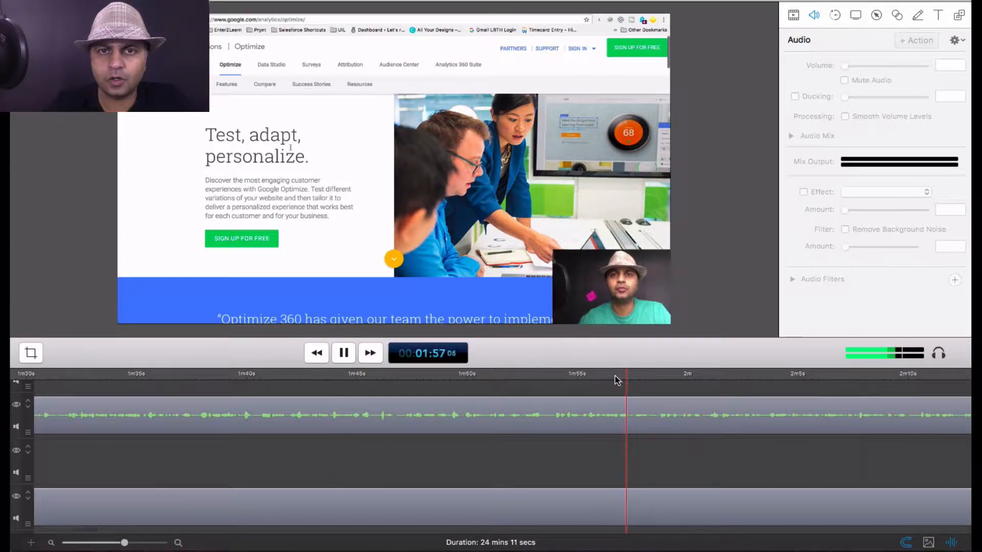
click(800, 374)
scroll(799, 376, right, 5)
click(676, 373)
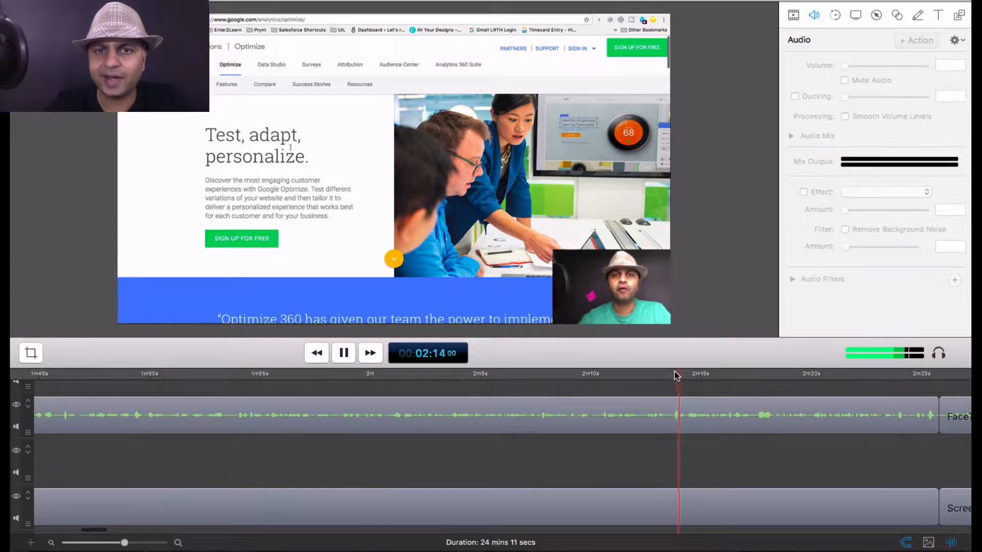
click(773, 376)
scroll(772, 376, right, 7)
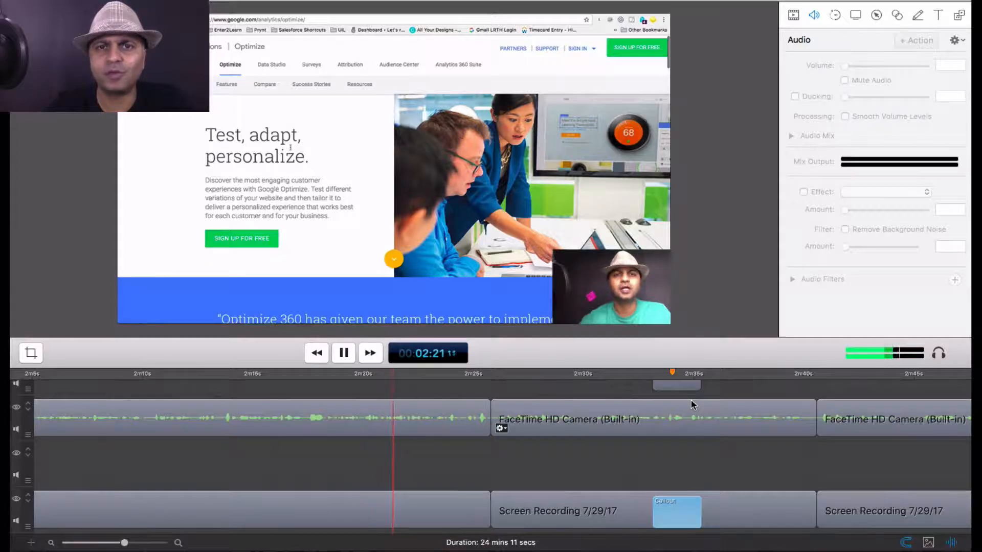
click(769, 385)
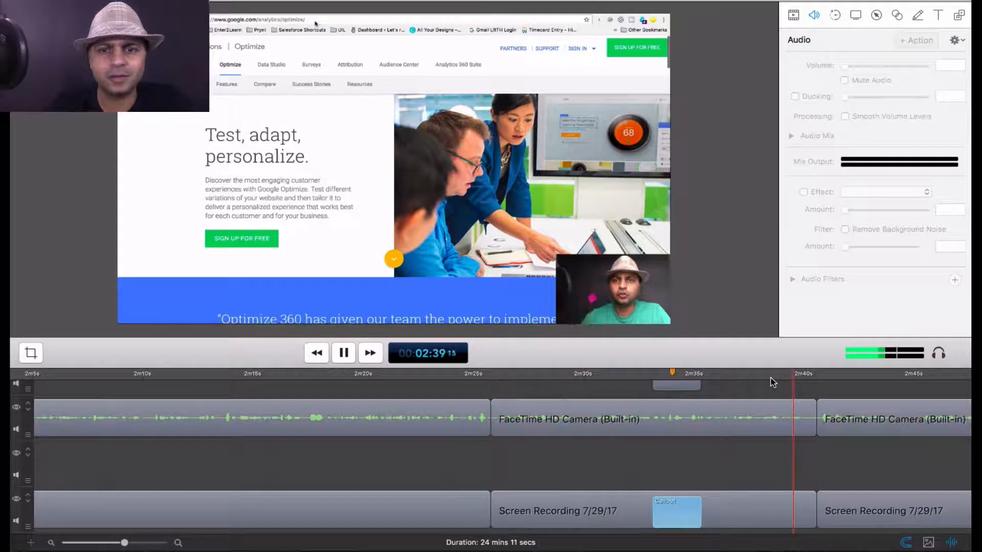
key(space)
click(880, 422)
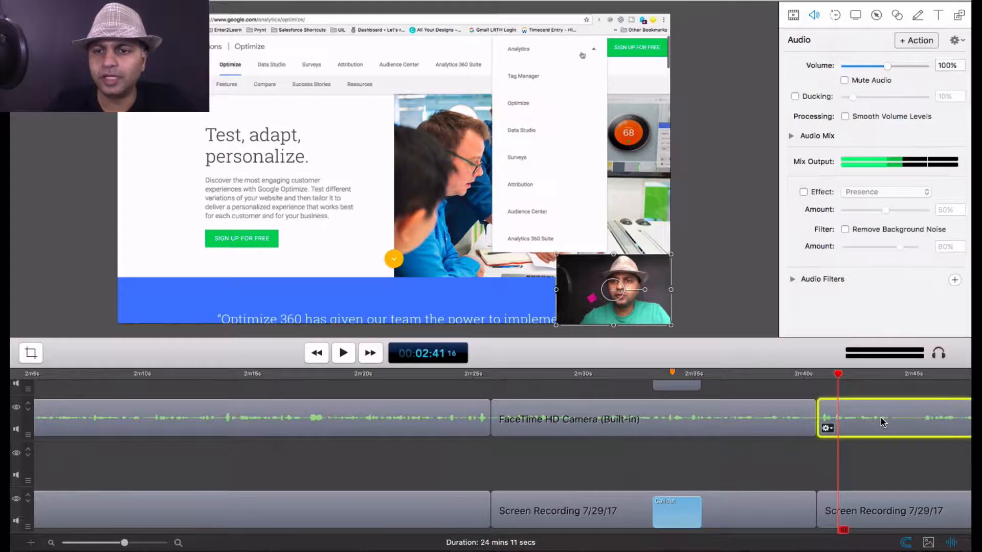
scroll(871, 450, right, 5)
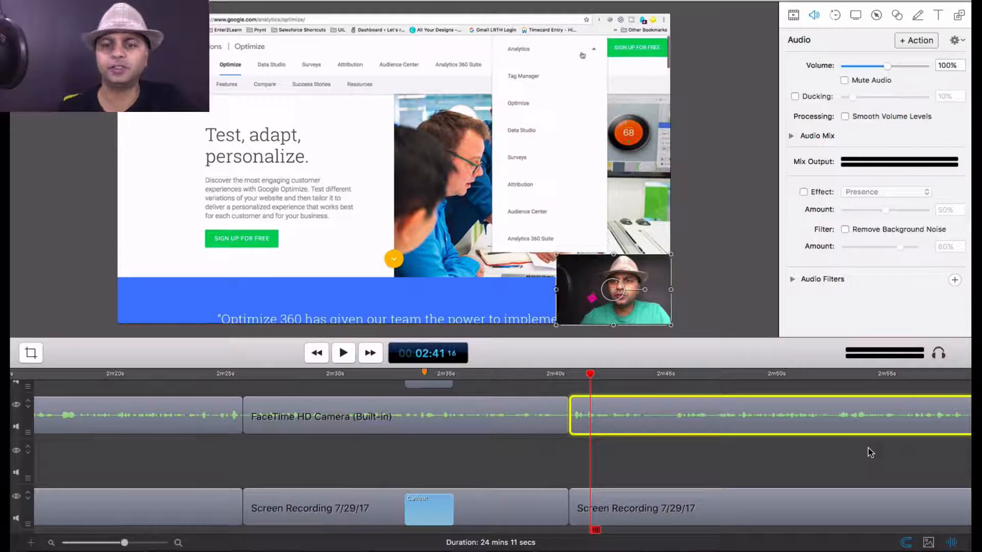
Add a mouse cursor callout to the Screen Recording 7/29/17 clip at about 2m41s, with a 4 px outline and 36% opacity
click(737, 523)
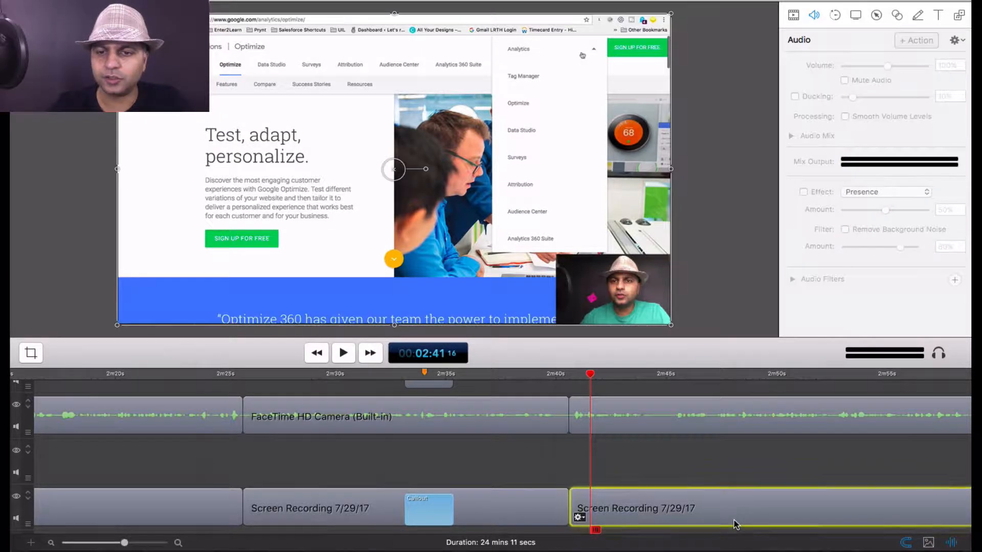
click(877, 15)
click(917, 41)
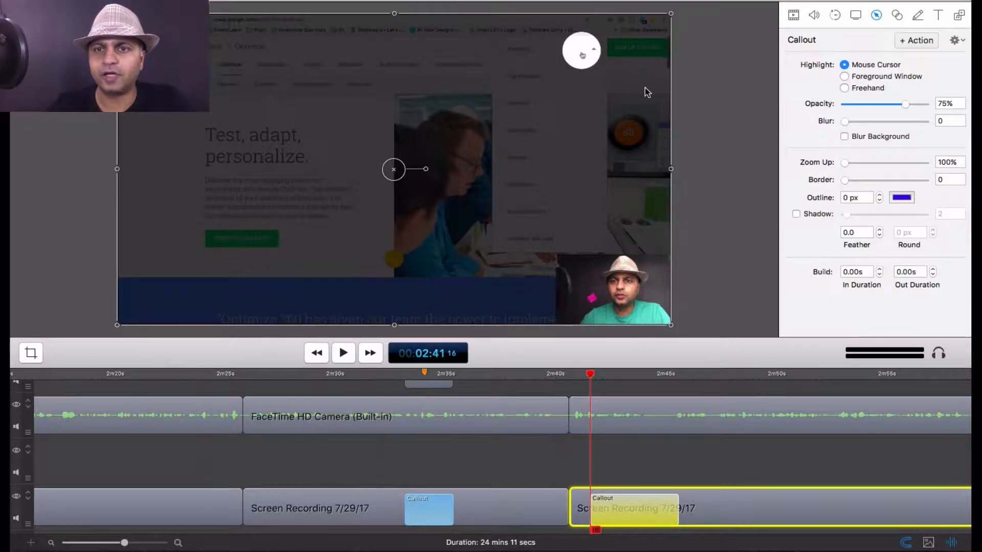
click(880, 194)
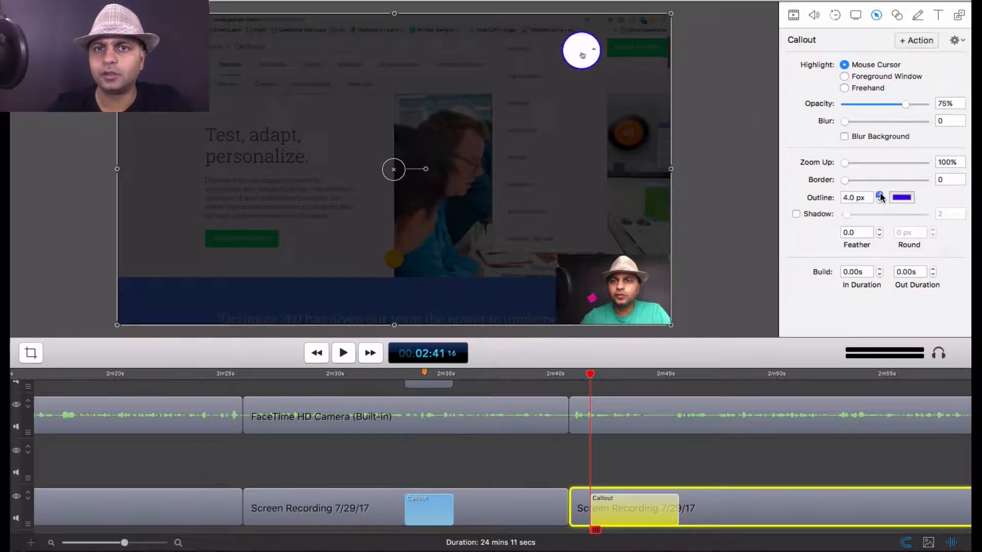
drag(911, 106, 876, 108)
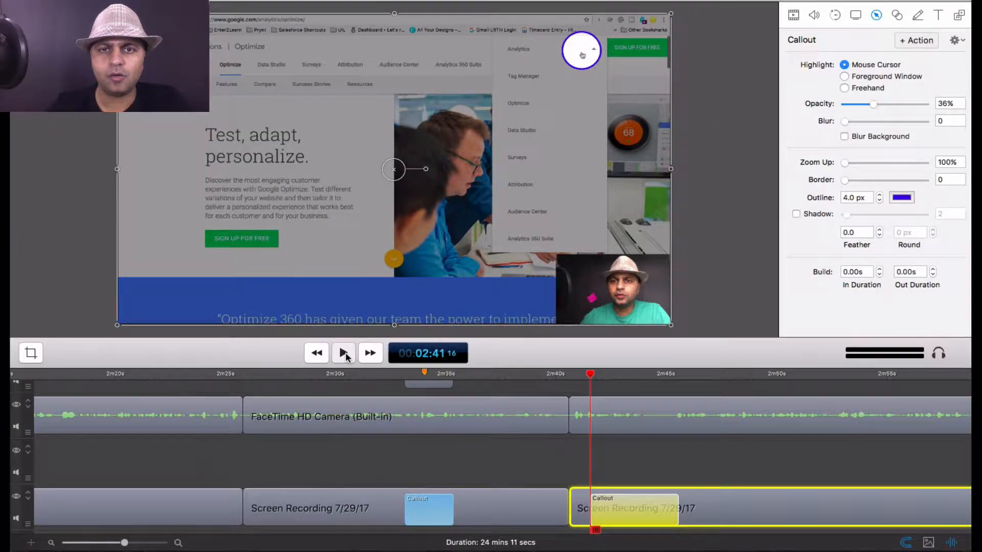
Extend the callout to about 3m5s and play back the section to check the cursor highlight
click(344, 353)
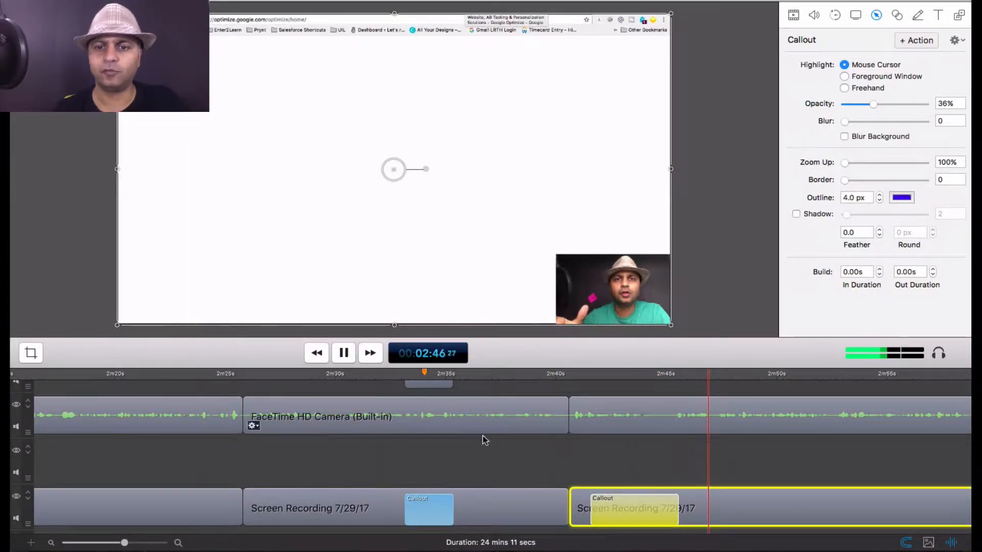
click(653, 529)
click(665, 507)
drag(676, 510, 968, 455)
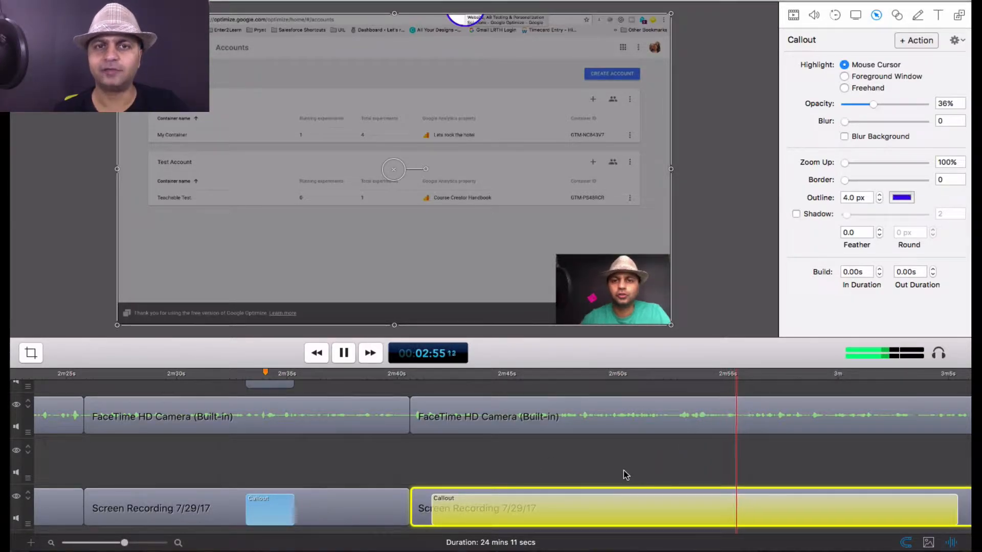
scroll(624, 473, left, 1)
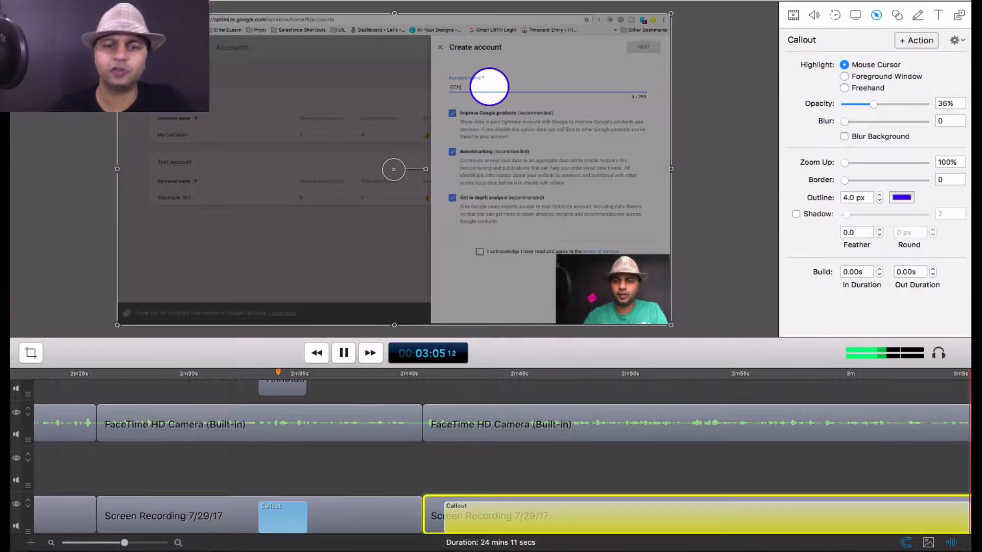
key(space)
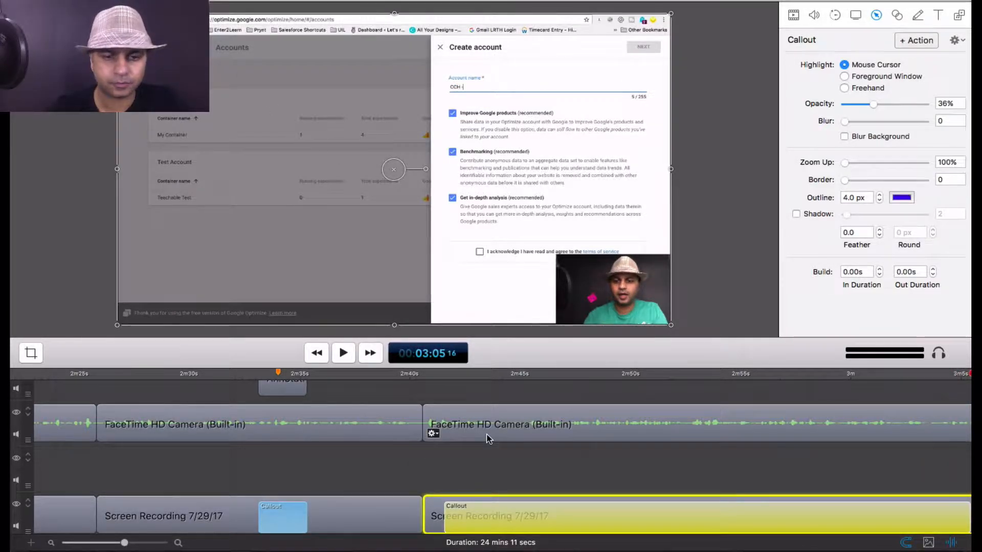
Undo the last three edits in the example project
key(super+z)
key(super+z)
key(super+z)
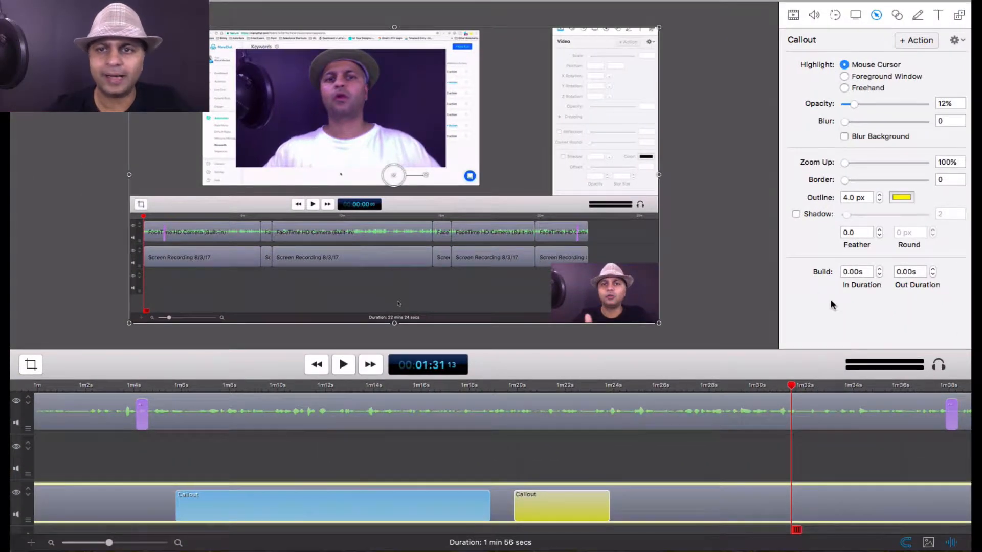
Add a freehand callout to the screen recording clip at about 1m24s, with its opacity at 0
click(688, 448)
click(555, 388)
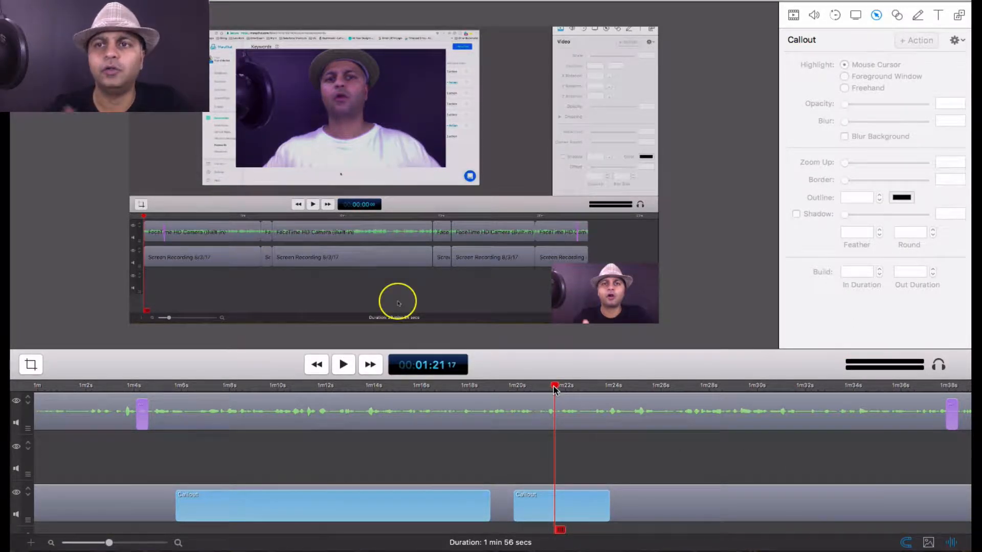
click(631, 387)
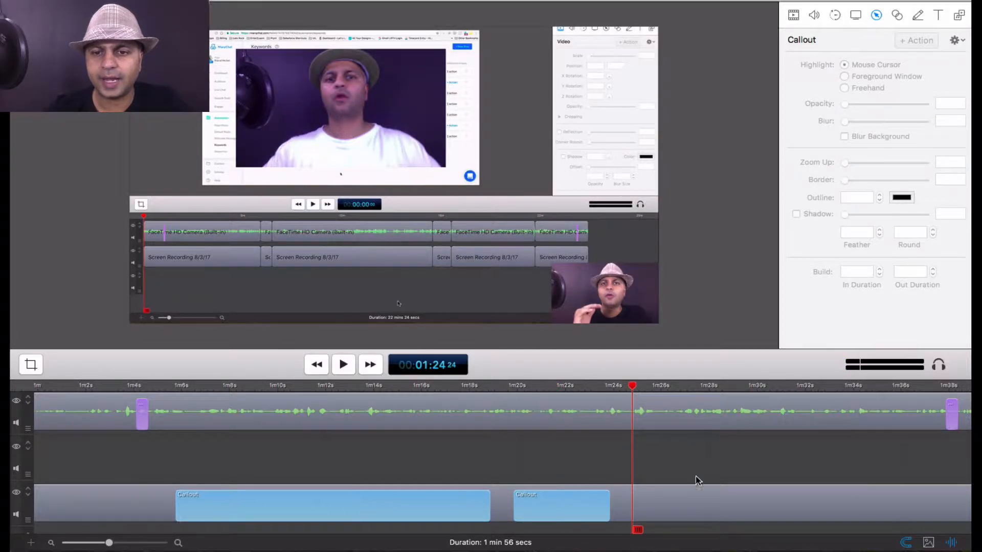
click(689, 490)
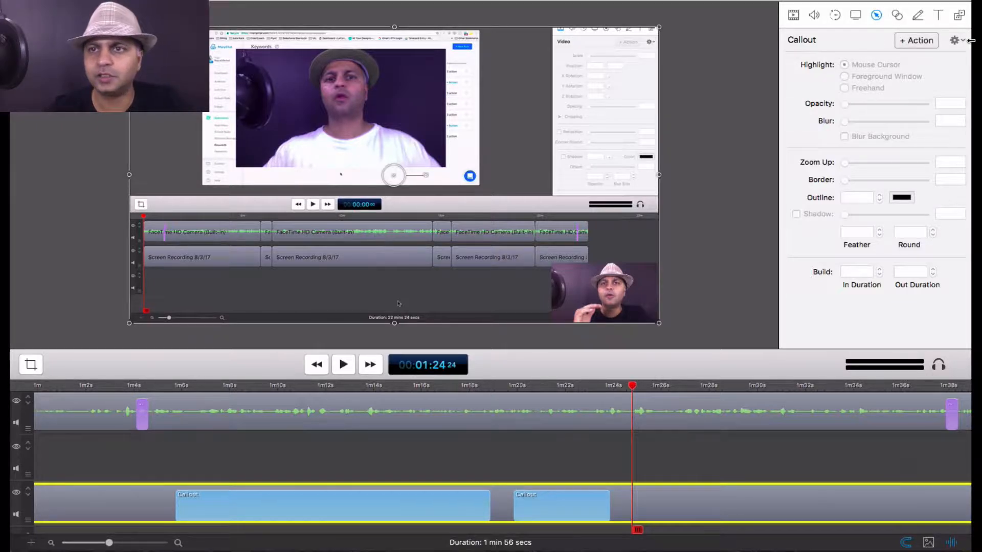
click(911, 45)
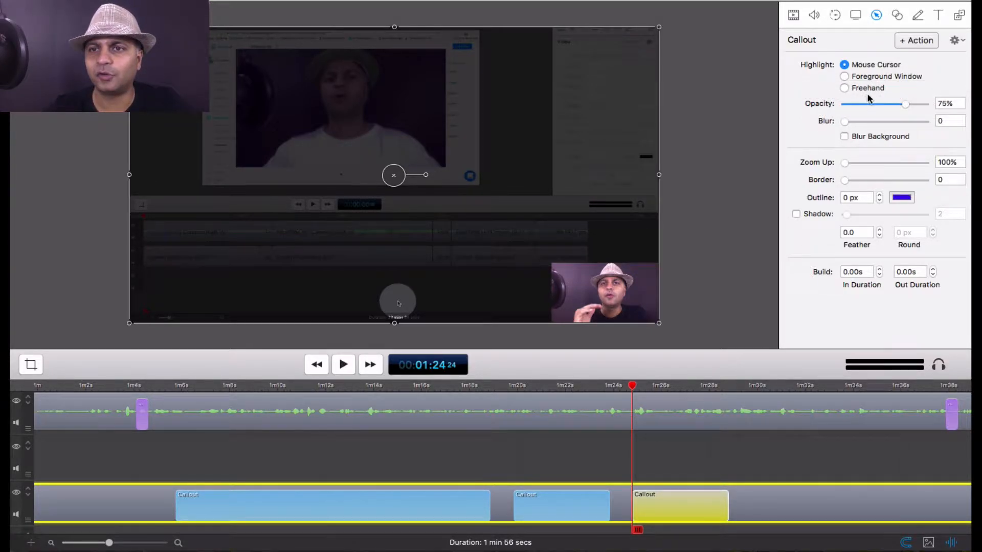
click(866, 89)
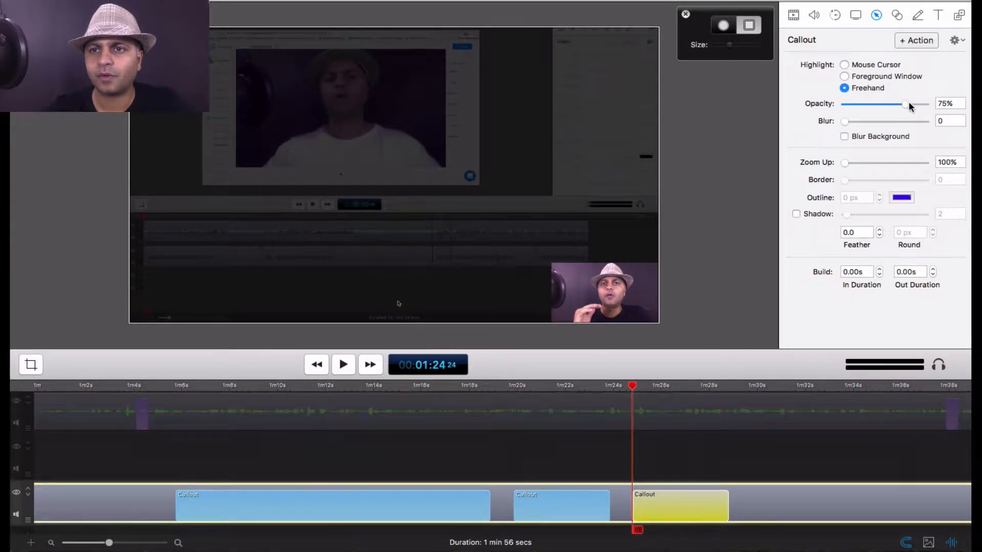
drag(908, 103, 810, 116)
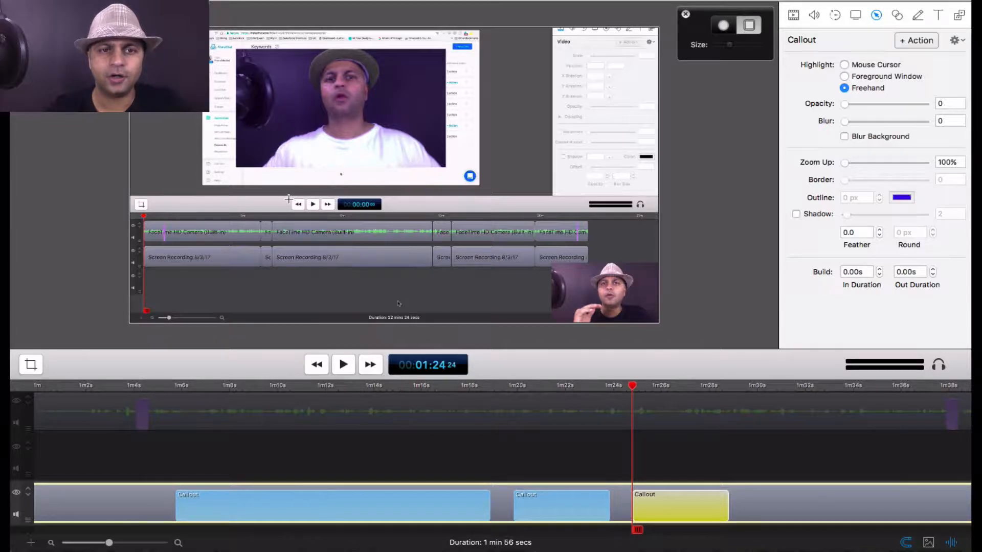
Mark the recorded playback controls as the freehand area, zoom it up to 298%, and play back the section
drag(332, 203, 389, 213)
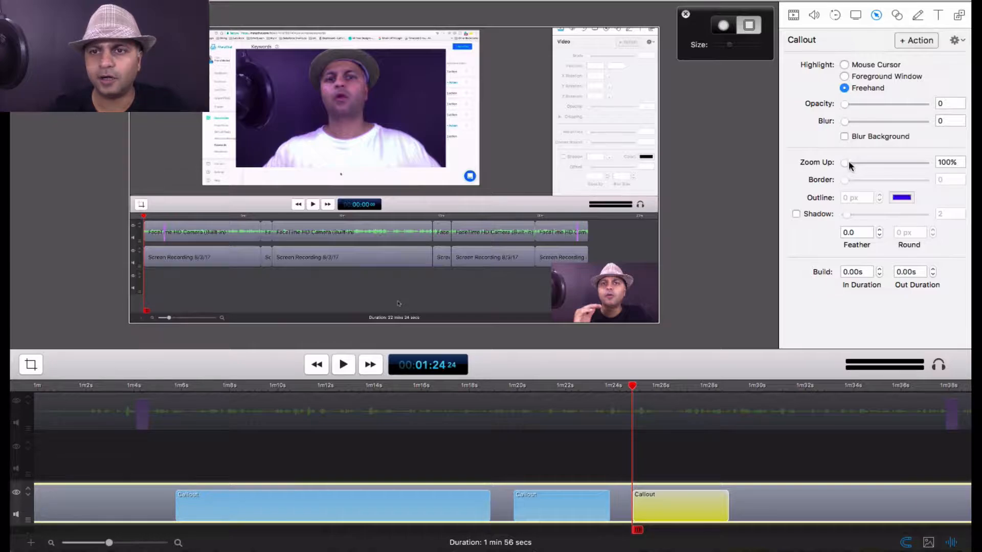
drag(845, 161, 887, 160)
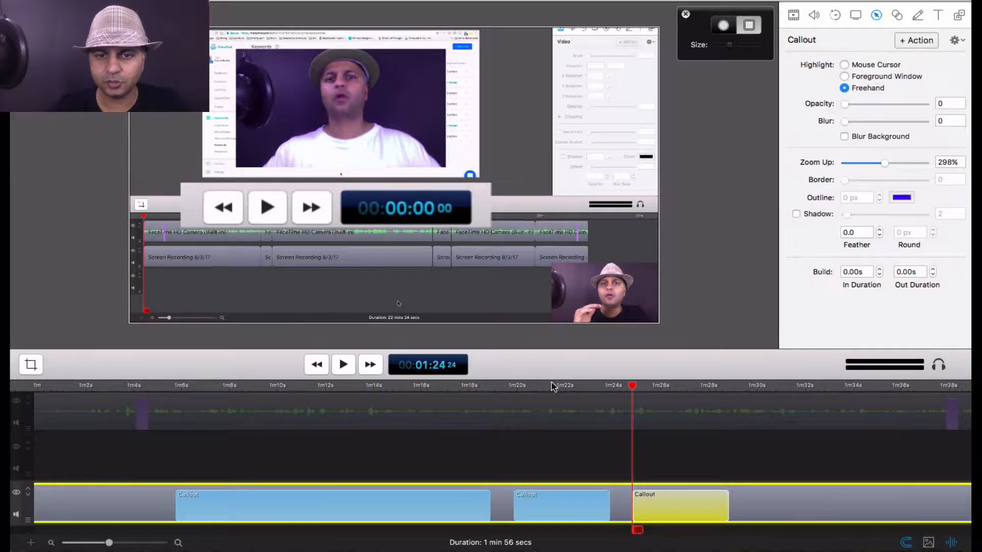
click(556, 415)
click(568, 386)
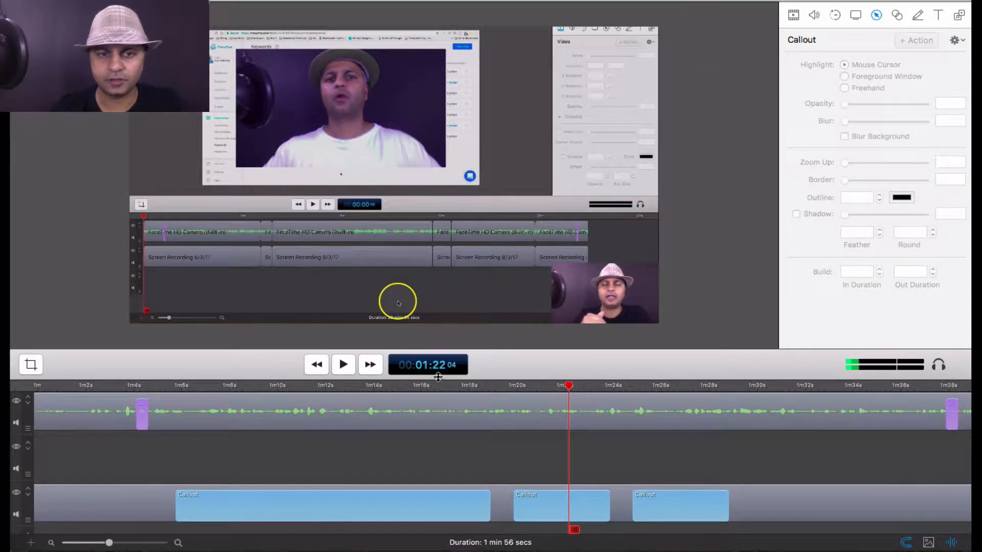
click(345, 365)
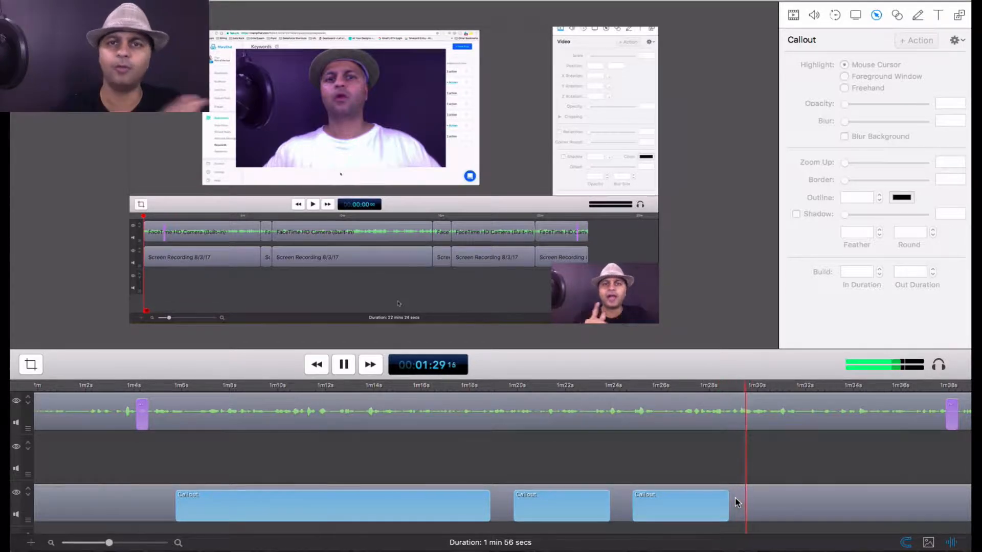
key(space)
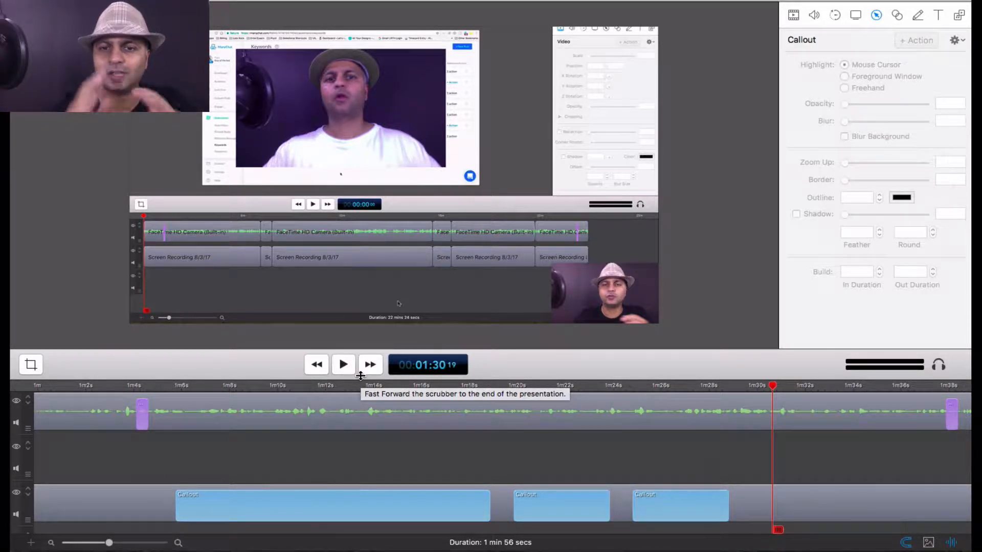
Try a foreground window callout on the screen recording clip at about 1m30s, and undo it
click(784, 493)
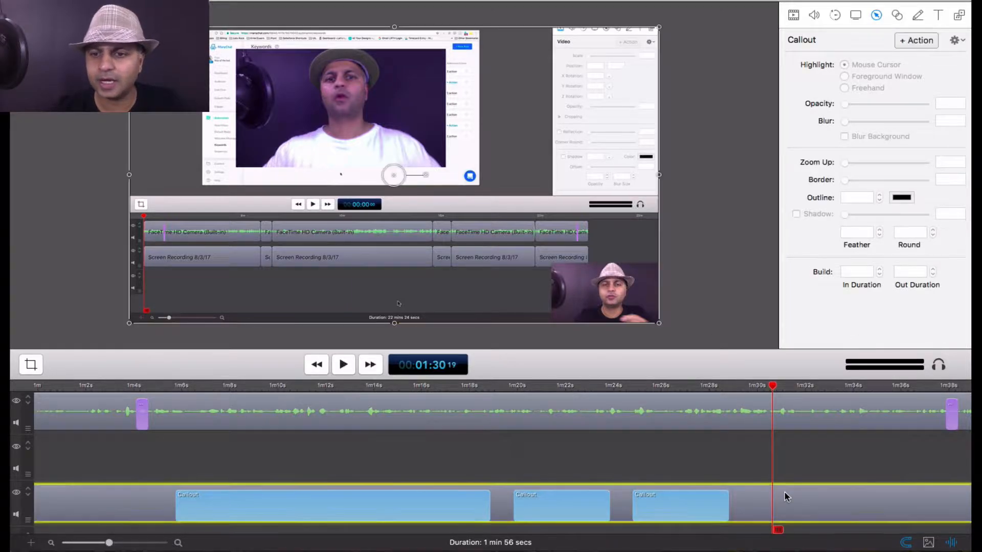
click(911, 44)
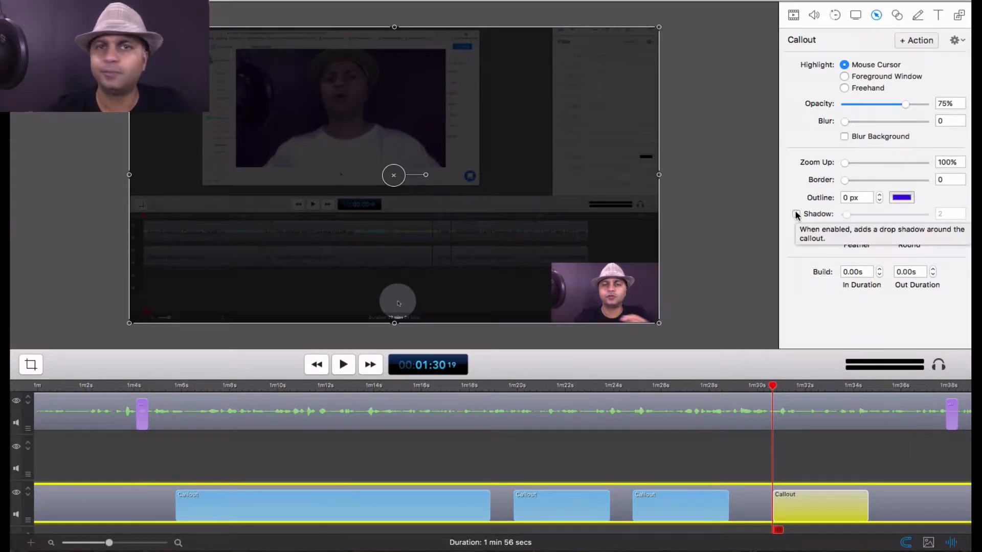
click(898, 79)
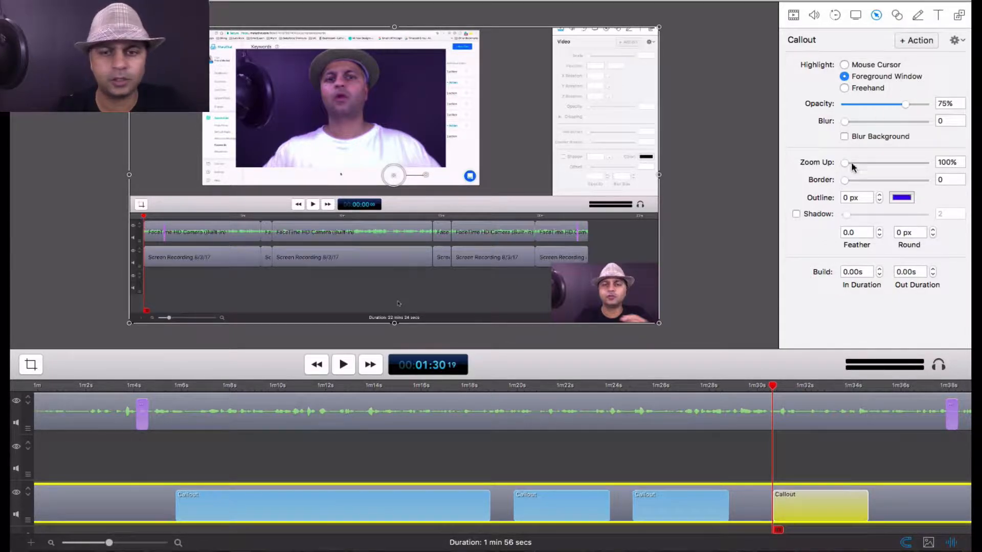
key(super+z)
key(super+z)
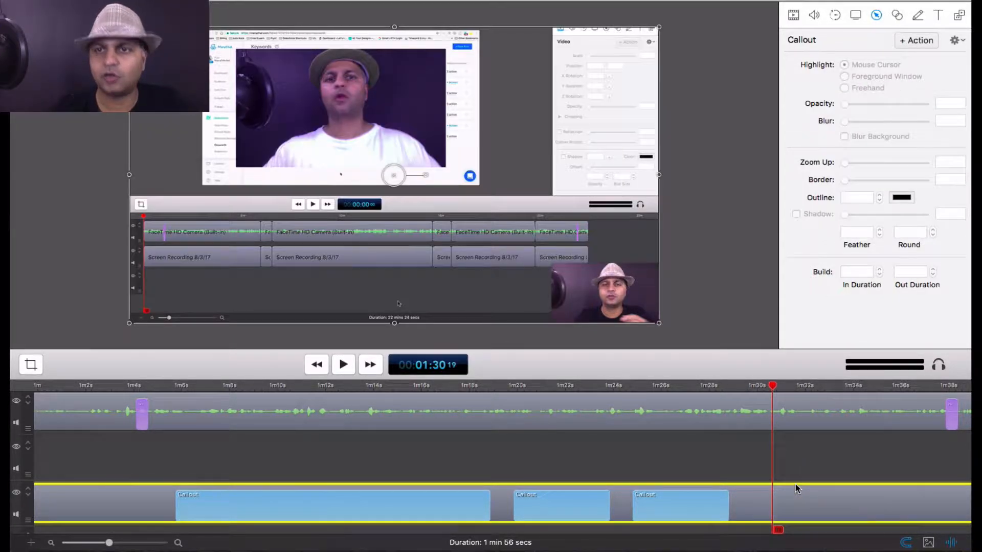
Add an annotations clip to the timeline at 00:01:25:27, over the last callout of the screen recording
click(897, 16)
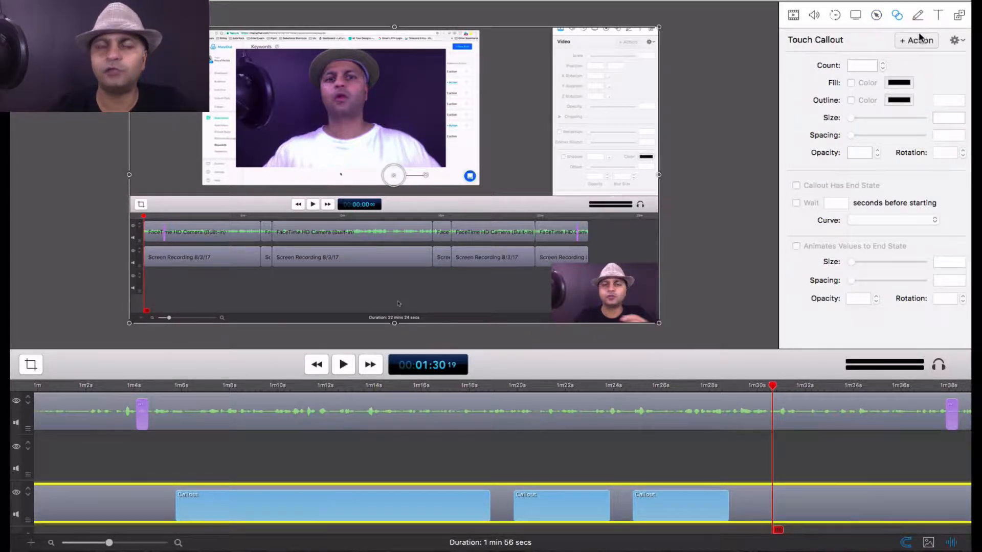
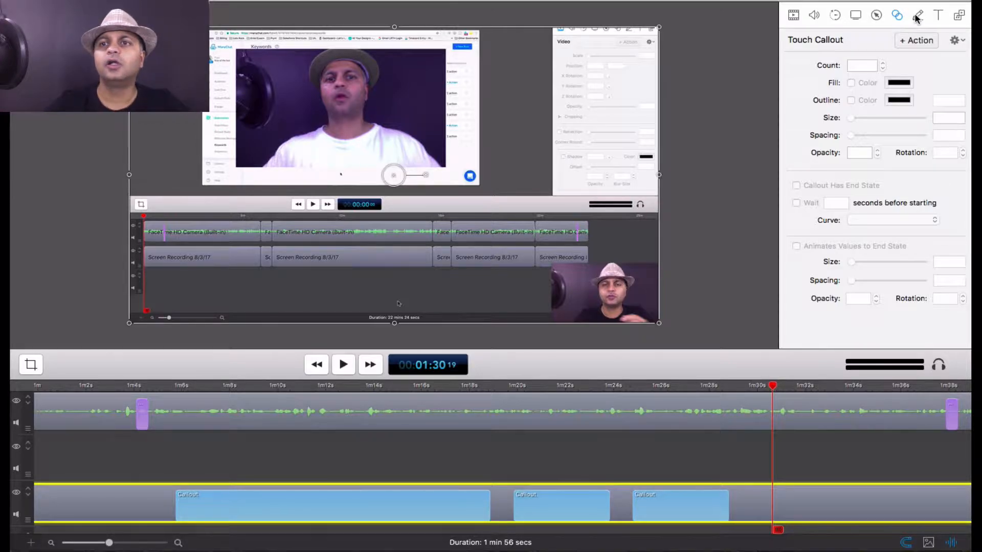
click(918, 15)
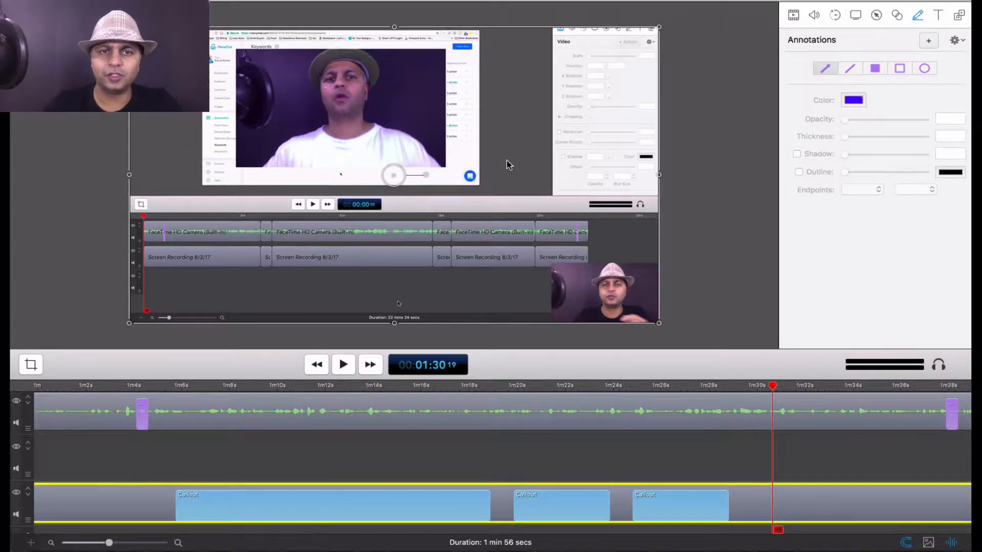
click(659, 387)
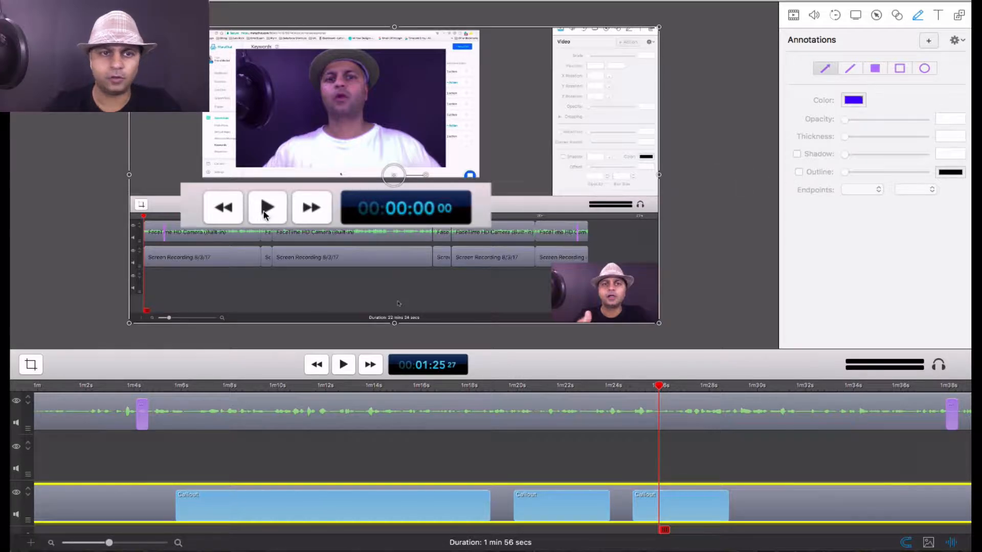
click(676, 501)
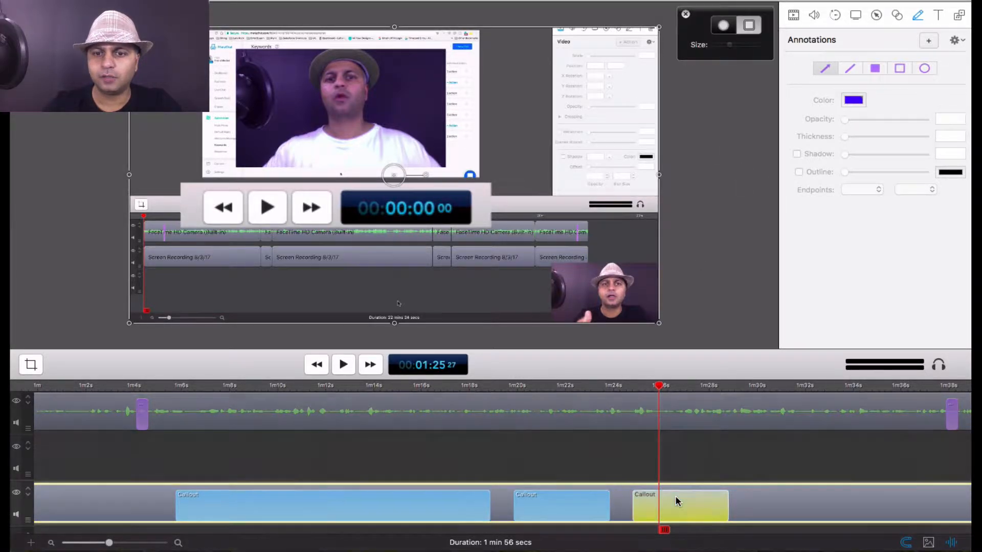
click(701, 463)
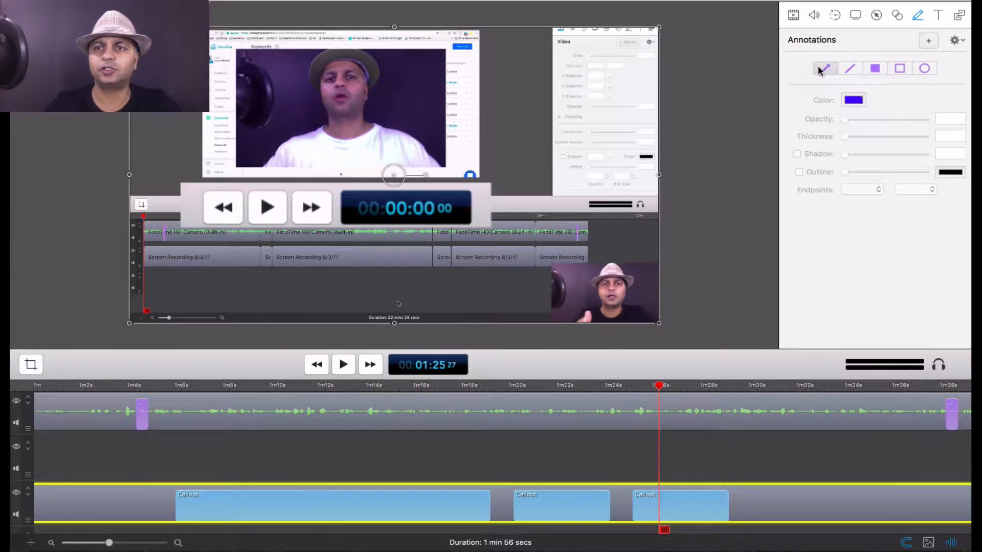
click(929, 42)
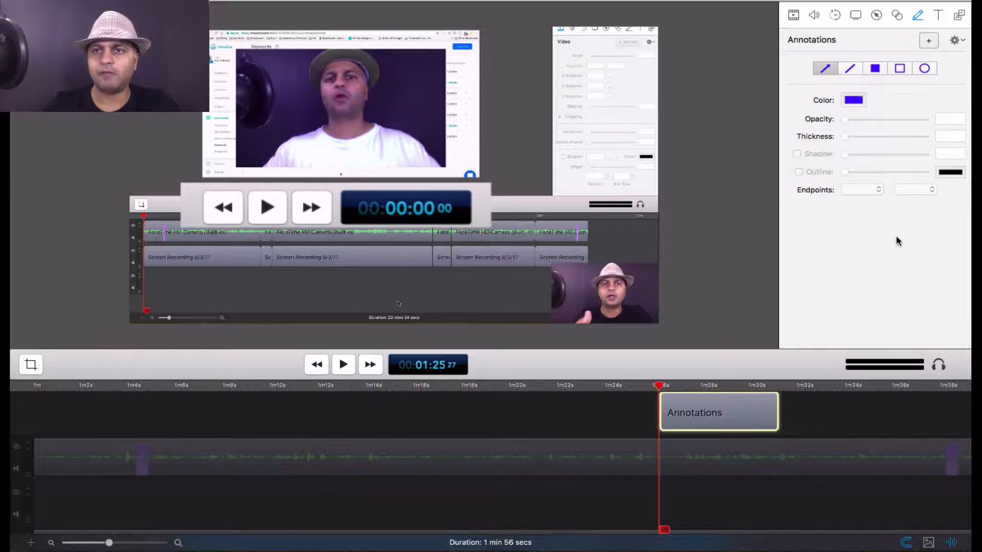
Draw an outlined rectangle around the enlarged playback controls and set its thickness to 15
click(901, 68)
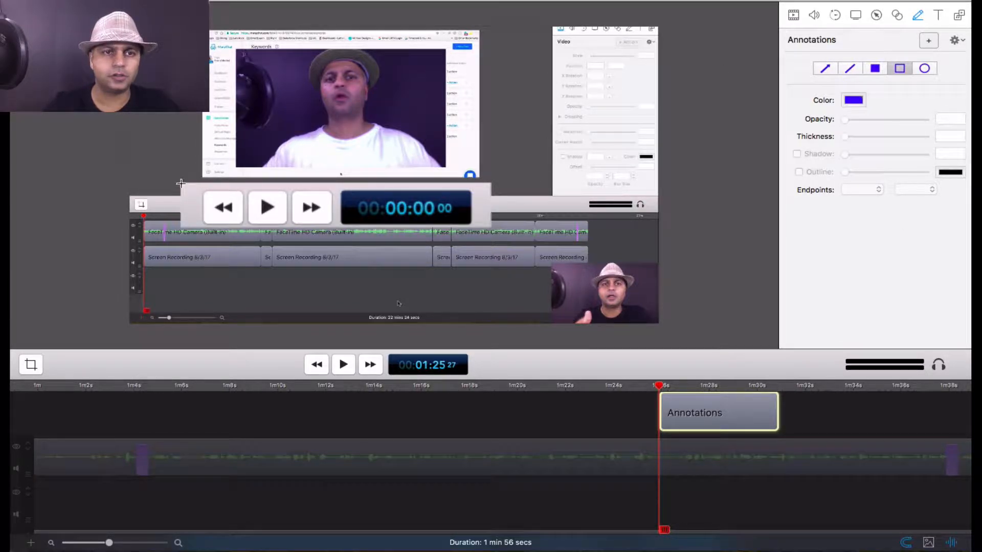
mouse_move(174, 180)
mouse_down()
mouse_move(478, 254)
mouse_move(498, 241)
mouse_up()
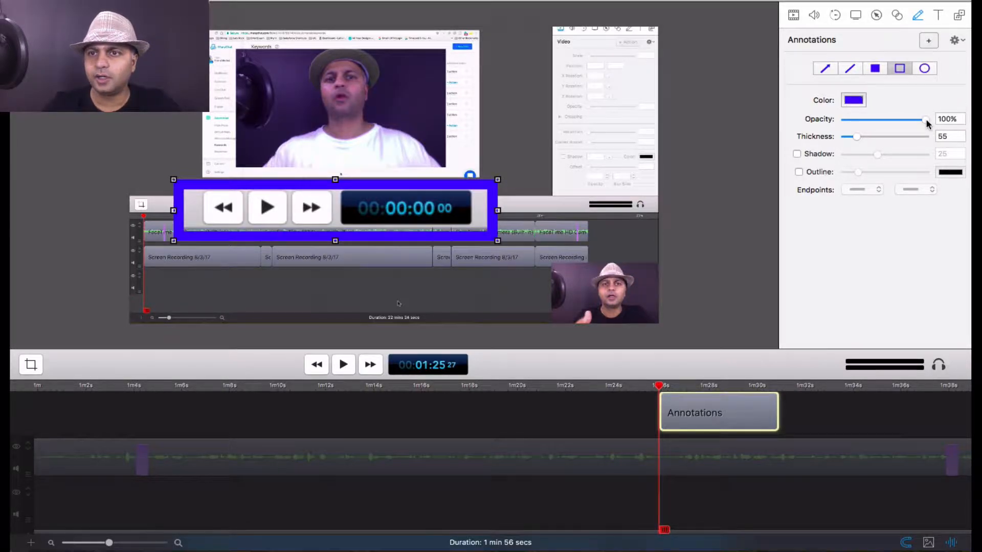
double_click(946, 137)
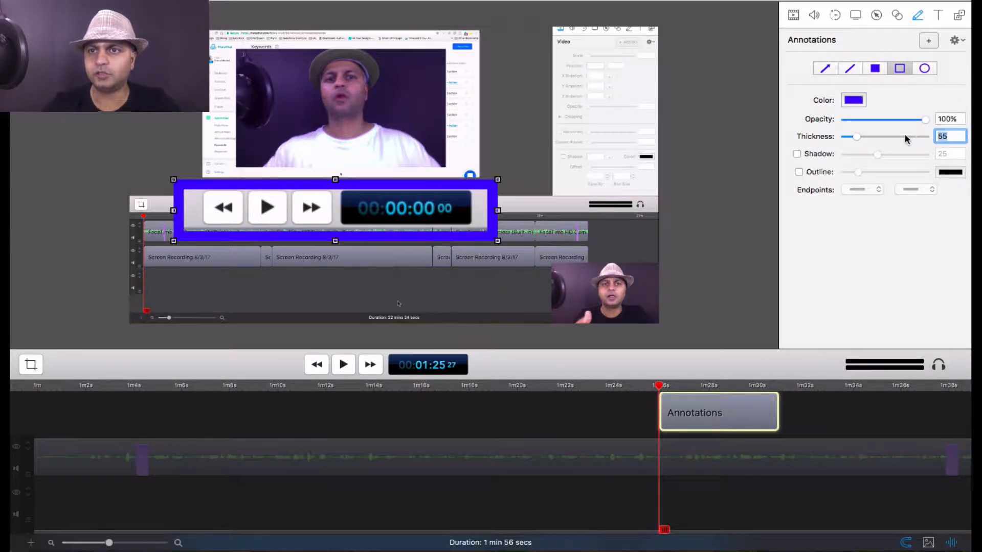
text(15)
key(Return)
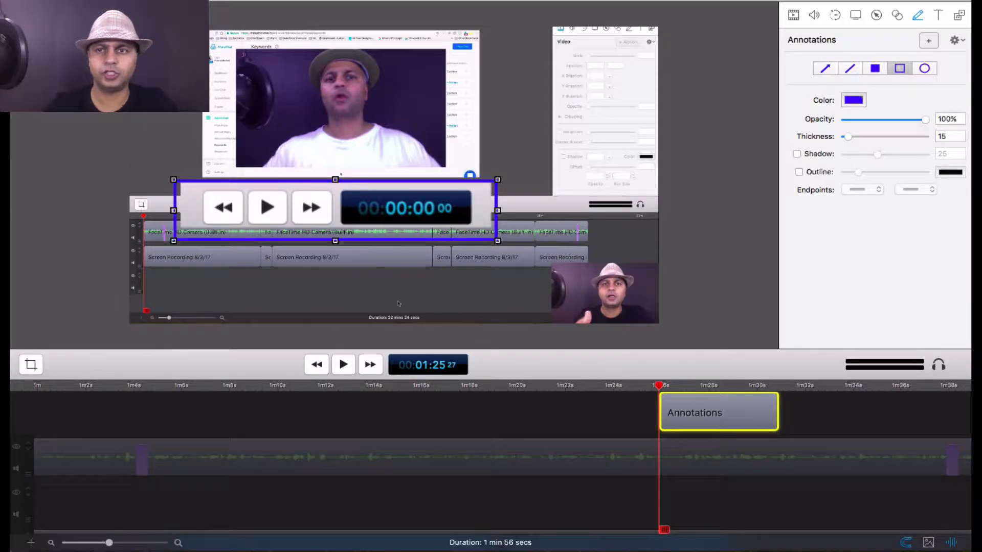
Tighten the side and lower edges of the rectangle so that it fits closely around the enlarged playback controls
drag(334, 242, 335, 233)
drag(173, 207, 179, 207)
drag(498, 207, 495, 206)
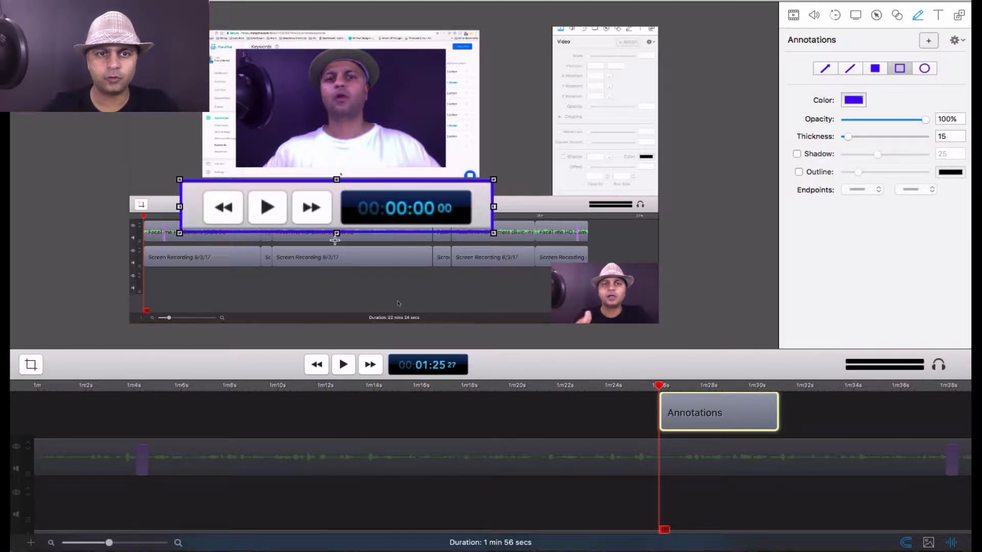
drag(335, 238, 336, 231)
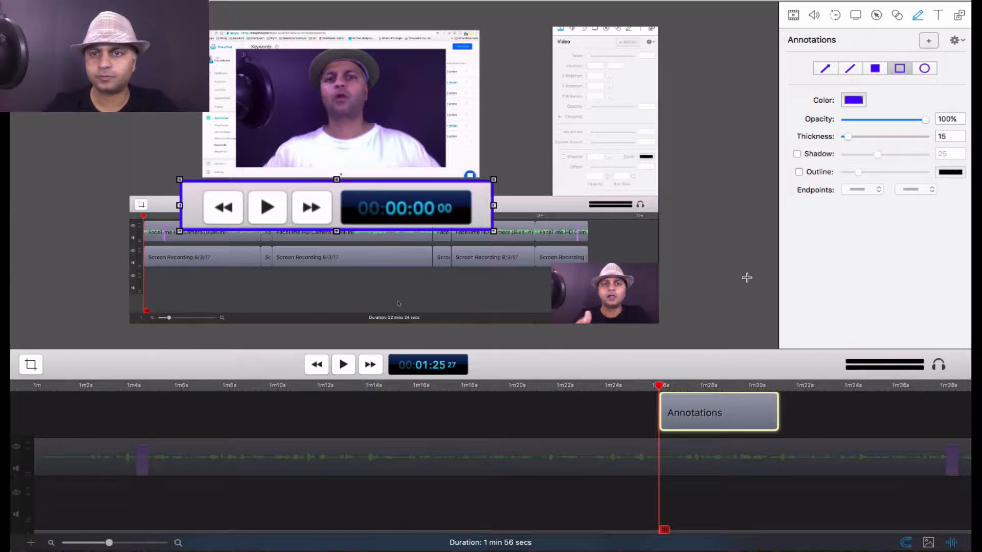
Change the rectangle annotation's color to red and deselect the clip
click(861, 101)
click(384, 244)
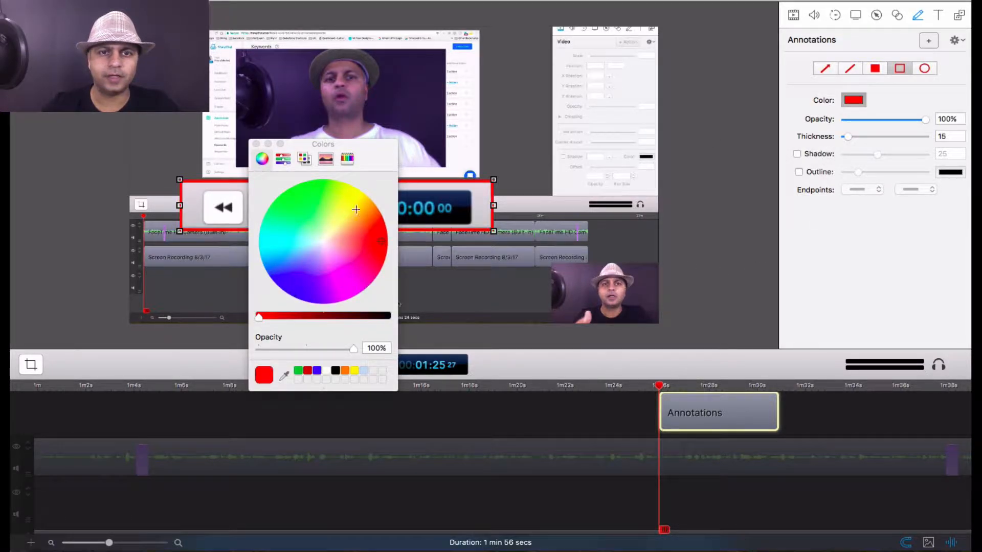
click(256, 144)
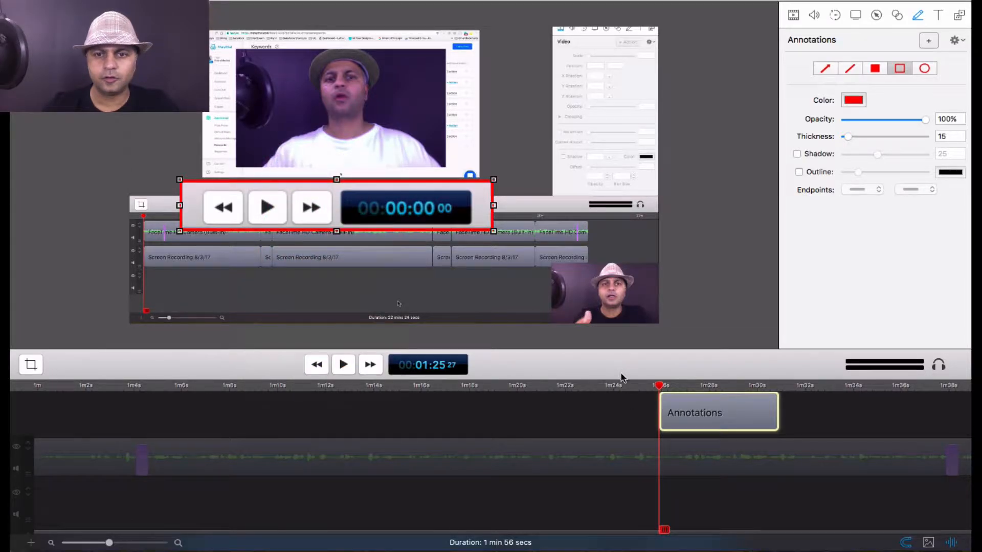
click(599, 398)
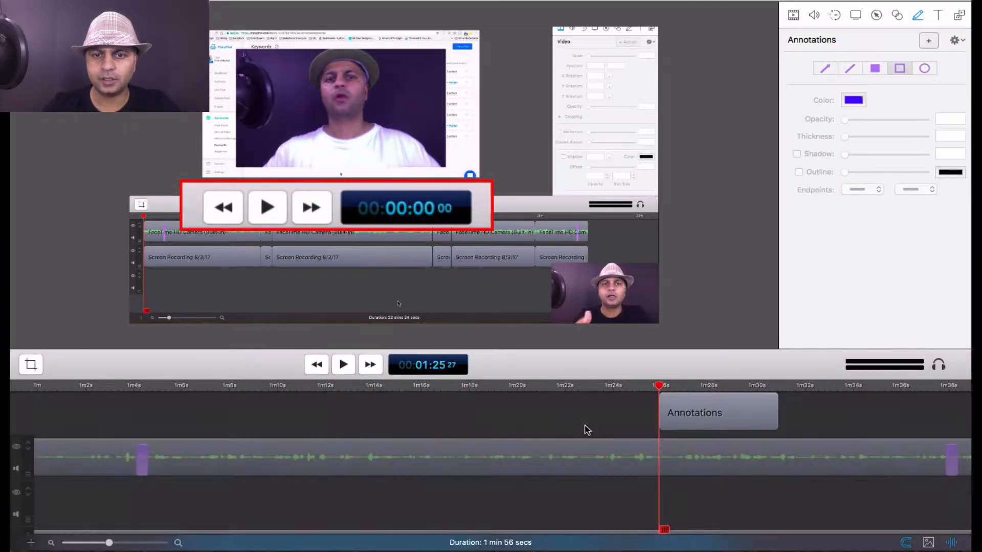
Move the annotations clip earlier so that it starts together with the last callout, at 00:01:24:24
drag(587, 377, 586, 268)
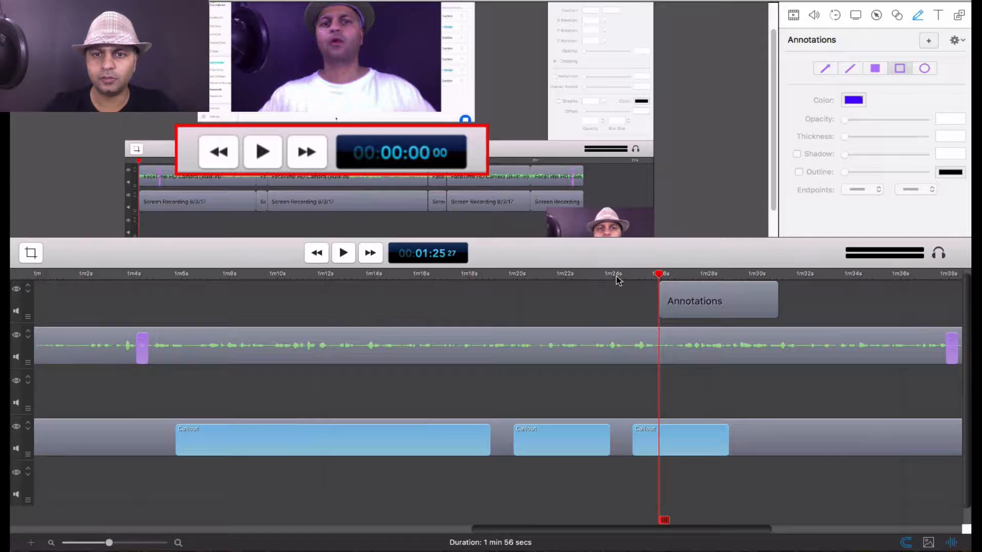
mouse_move(732, 301)
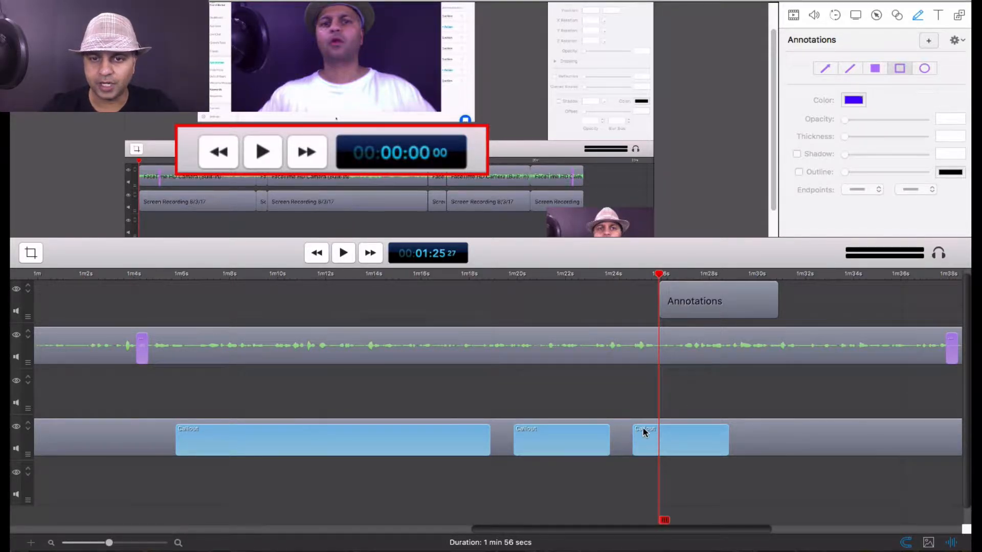
drag(708, 312, 686, 321)
drag(659, 275, 634, 278)
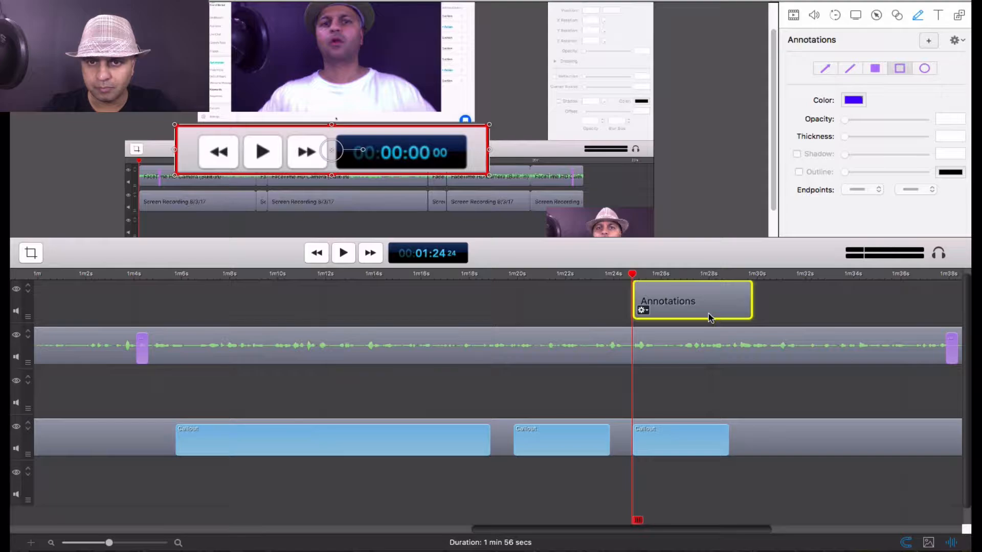
Extend the last callout so that it ends together with the annotations clip, at 00:01:29:24
click(719, 443)
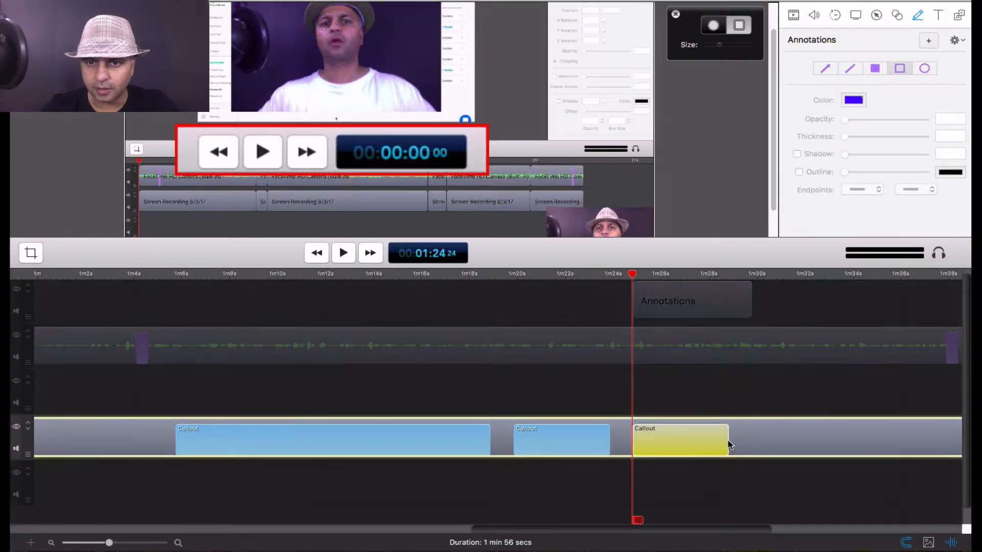
drag(729, 442, 754, 442)
click(774, 397)
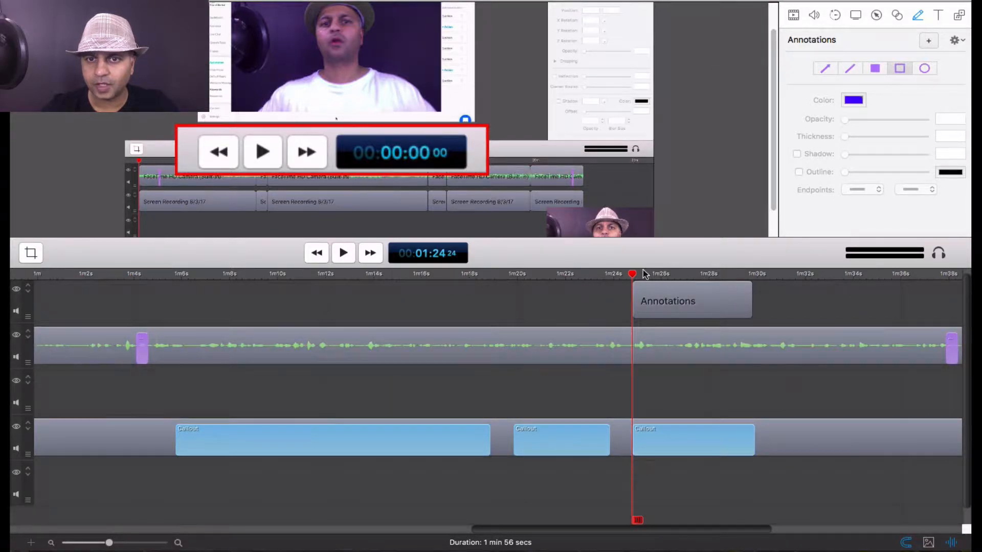
drag(632, 277, 750, 275)
click(729, 441)
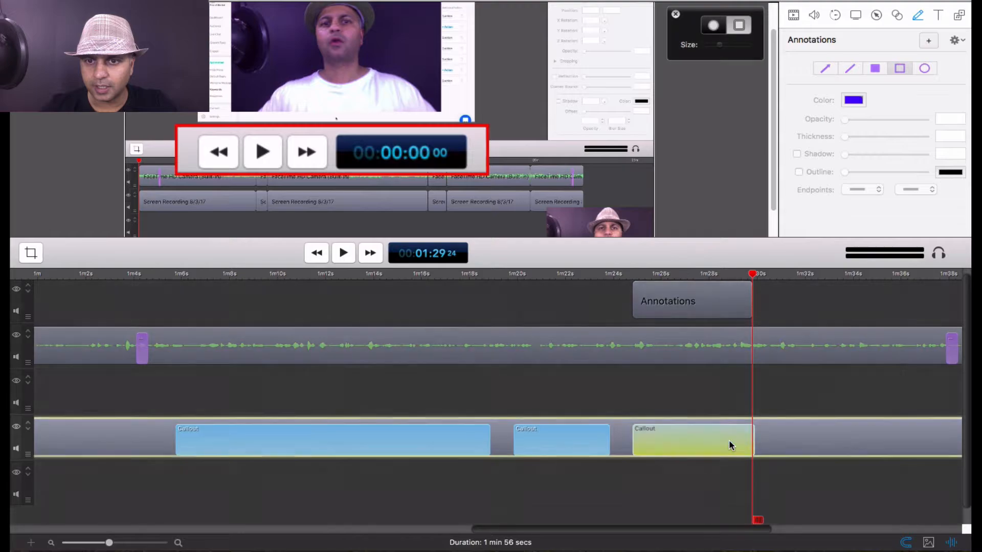
key(super+equal)
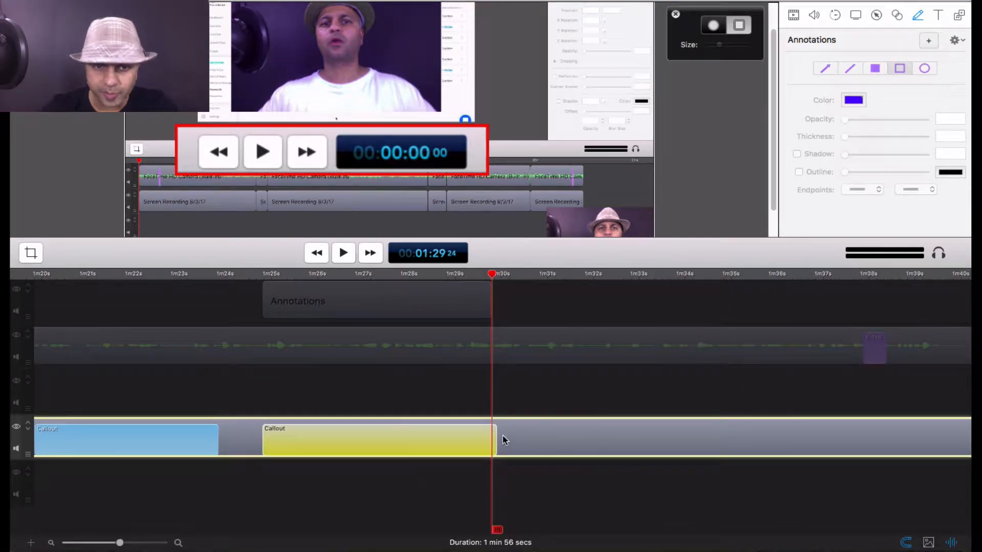
drag(497, 437, 492, 436)
click(363, 393)
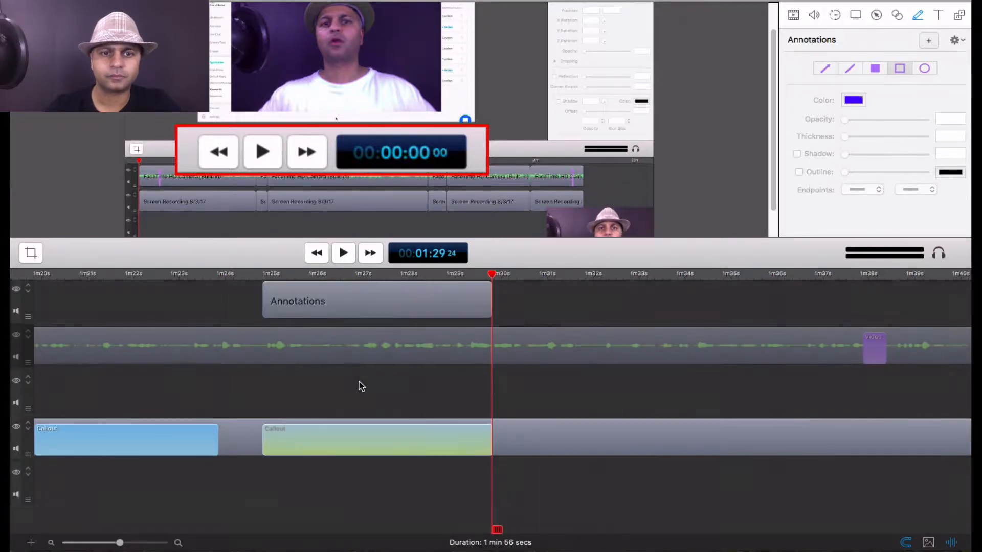
Set the curve type of the last callout to Exponential Ease-In & Out
click(340, 274)
key(super+minus)
key(super+minus)
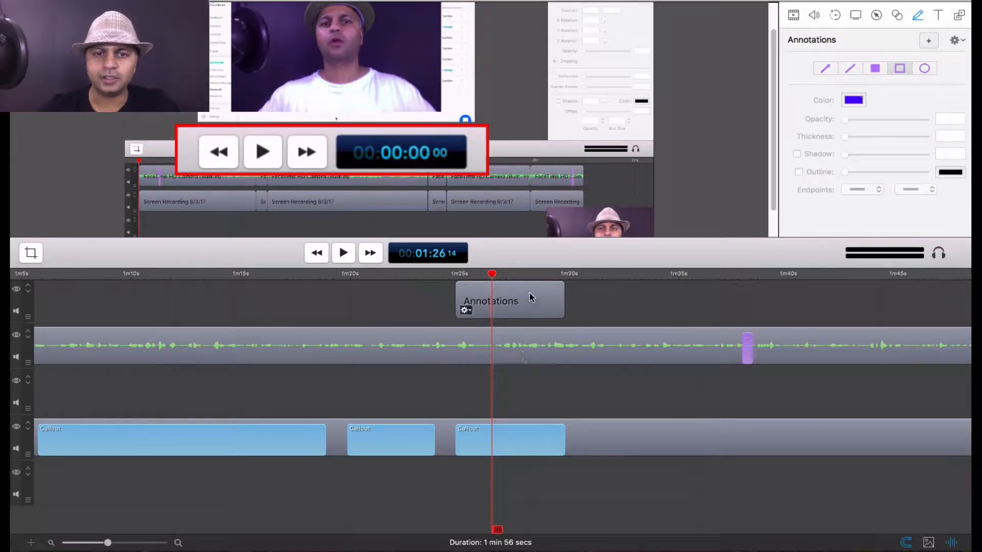
drag(532, 270, 532, 340)
click(524, 504)
right_click(521, 512)
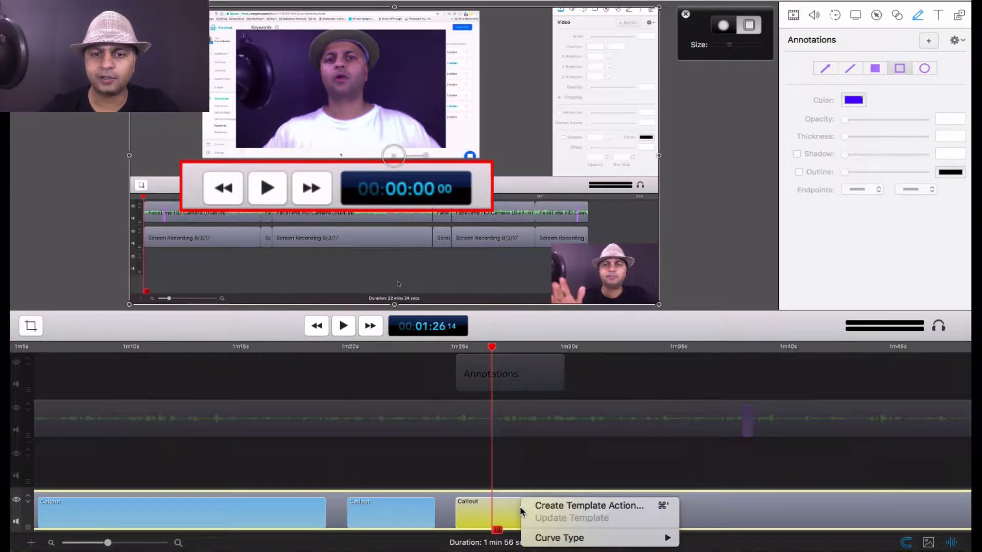
mouse_move(557, 537)
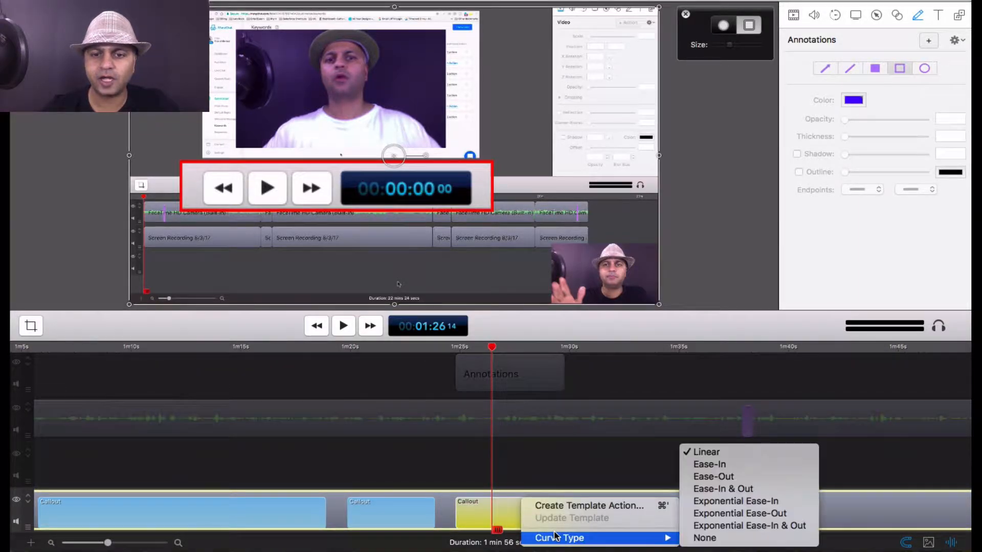
click(743, 526)
click(586, 385)
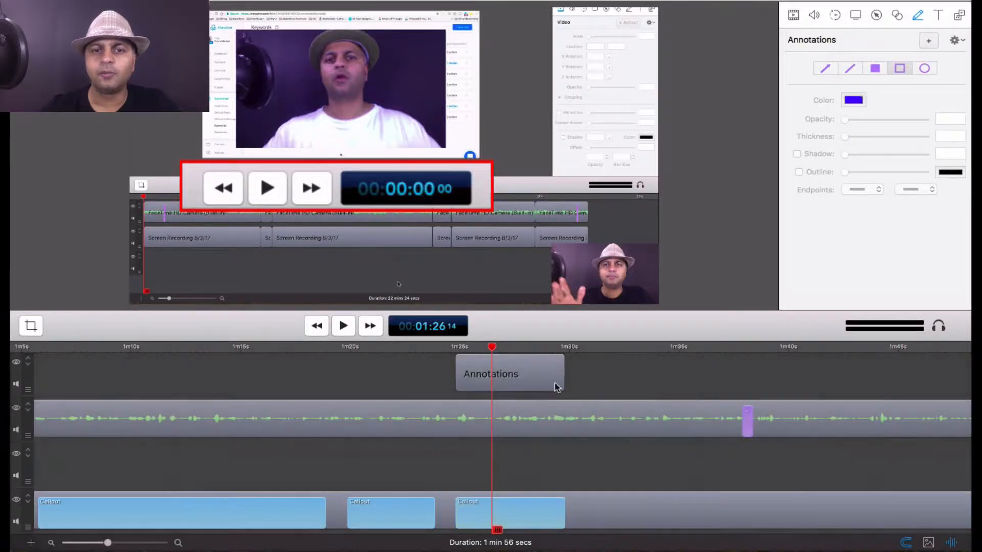
Add starting and ending transitions to the annotations clip
click(521, 381)
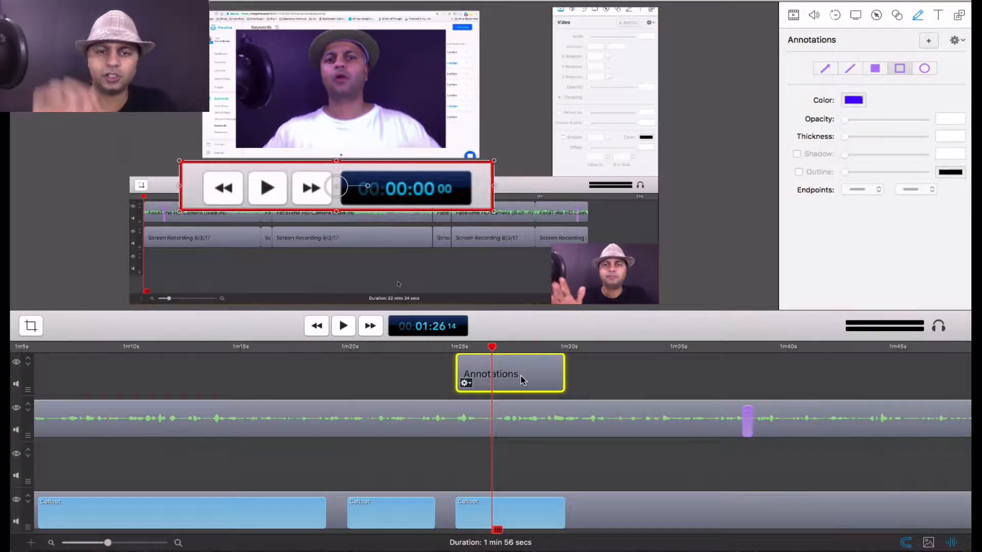
right_click(522, 379)
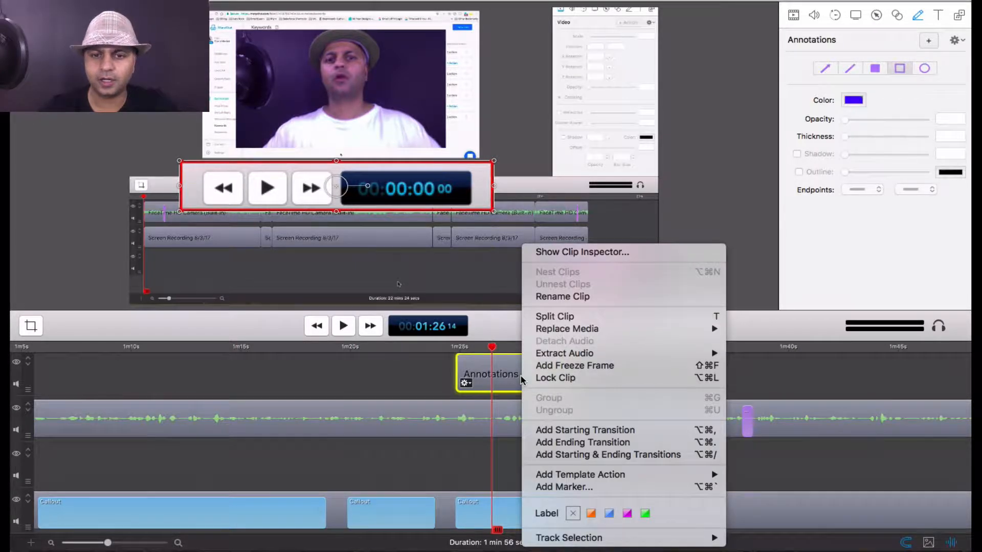
click(586, 457)
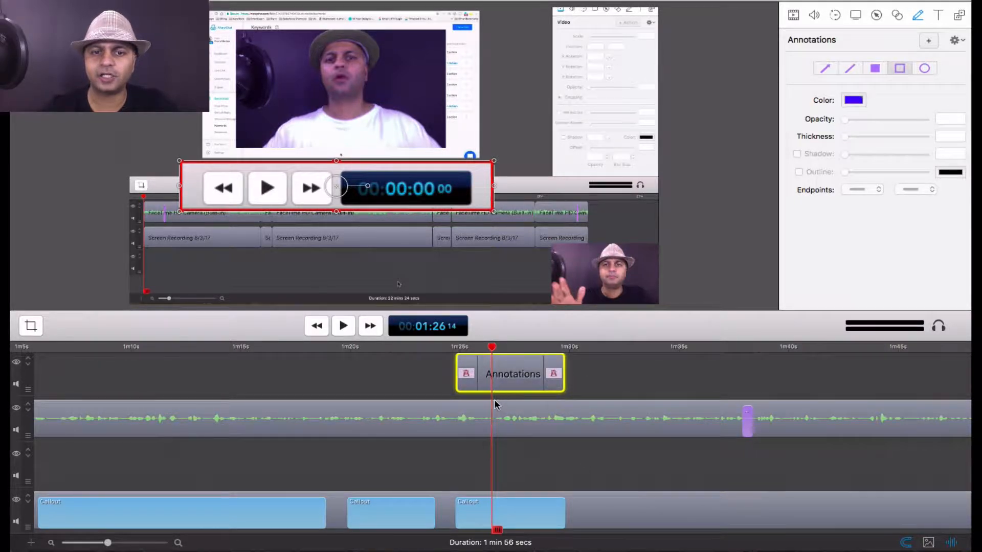
Change the starting transition of the annotations clip to Cross Blur
scroll(495, 405, up, 5)
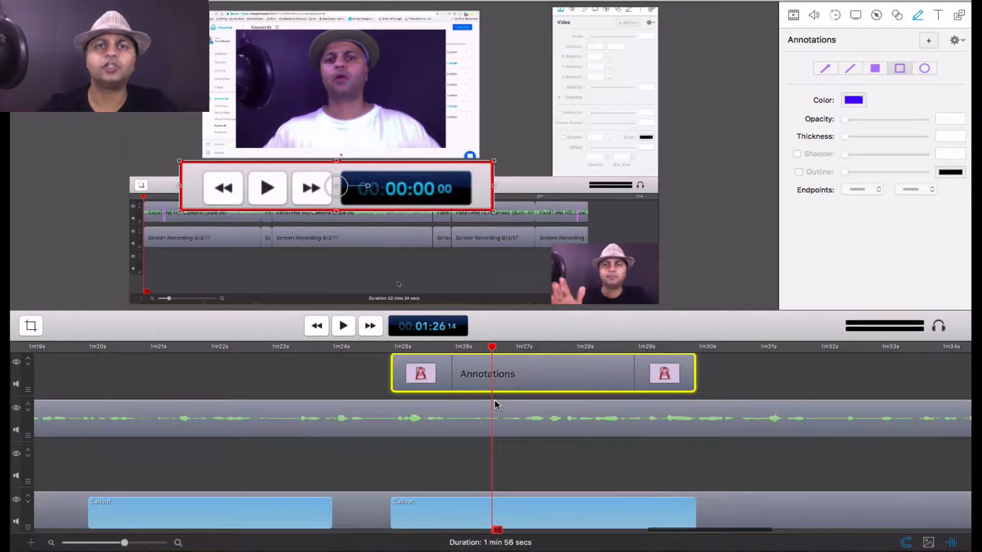
mouse_move(420, 378)
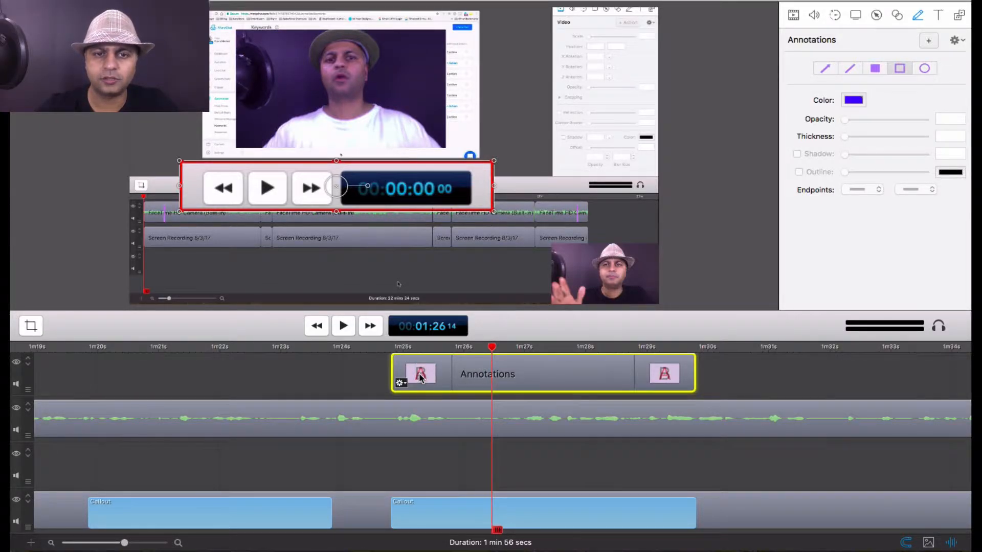
double_click(420, 374)
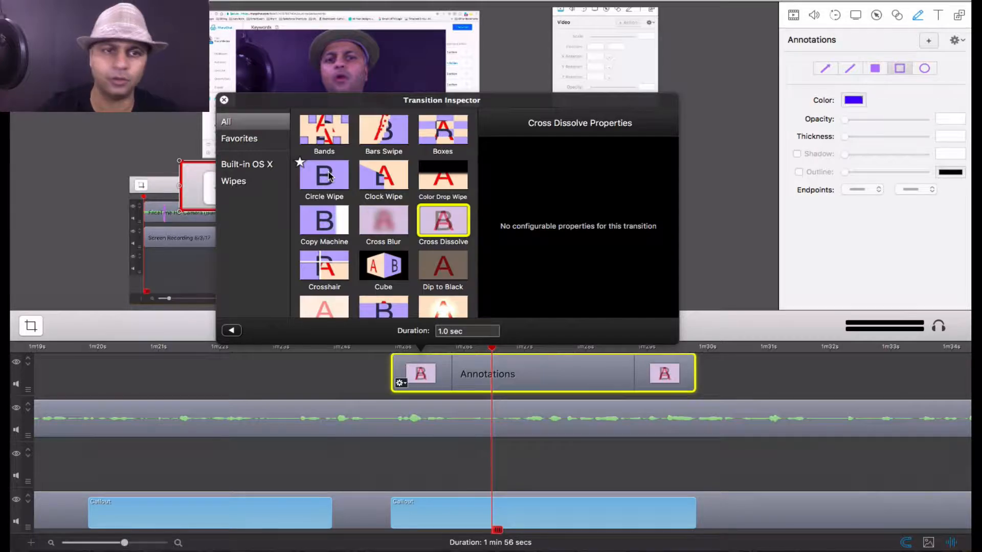
scroll(389, 225, down, 2)
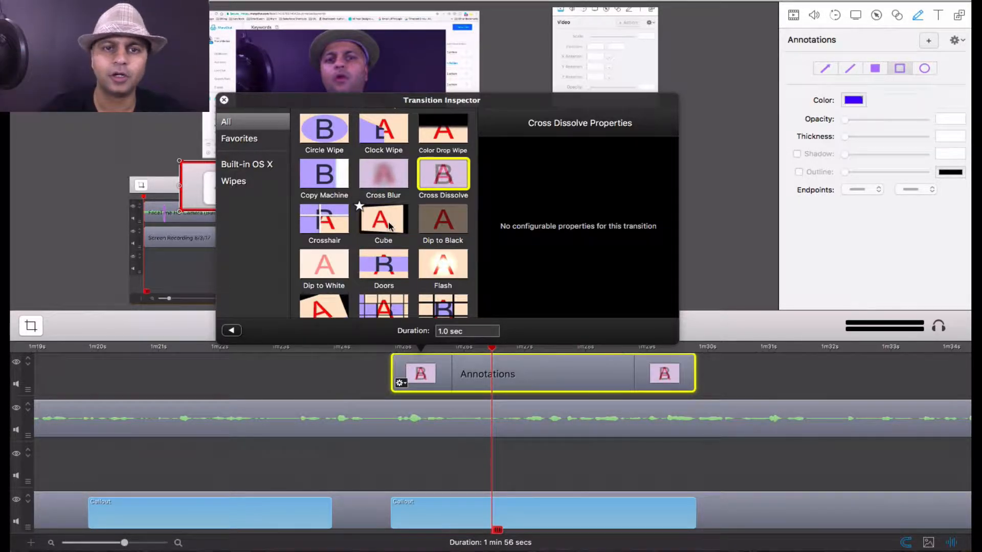
click(392, 179)
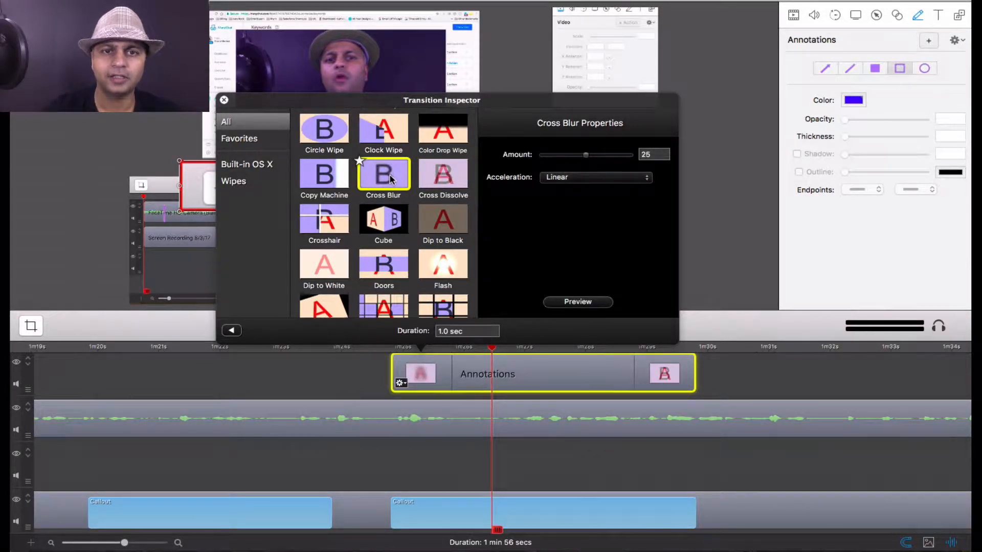
click(224, 100)
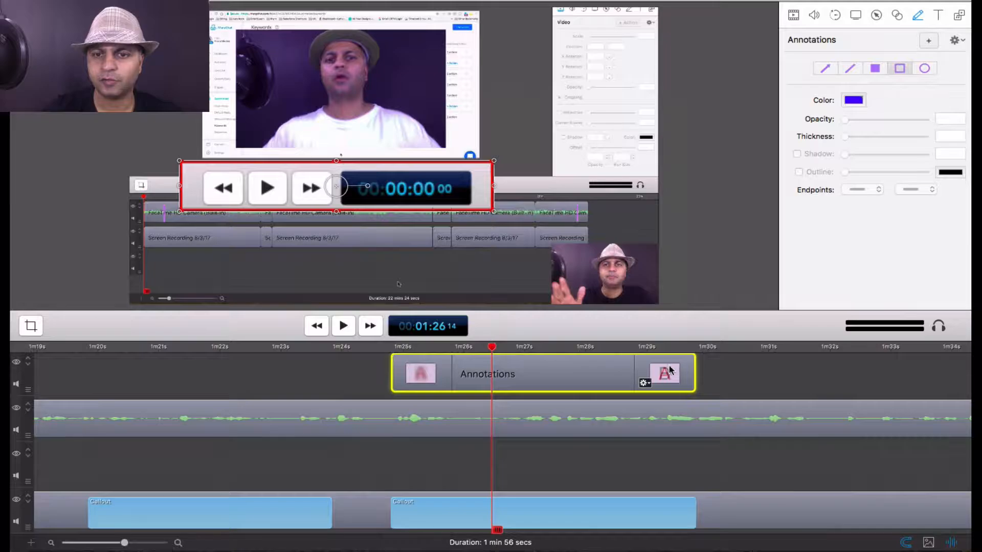
Change the ending transition of the annotations clip to Melt
double_click(667, 375)
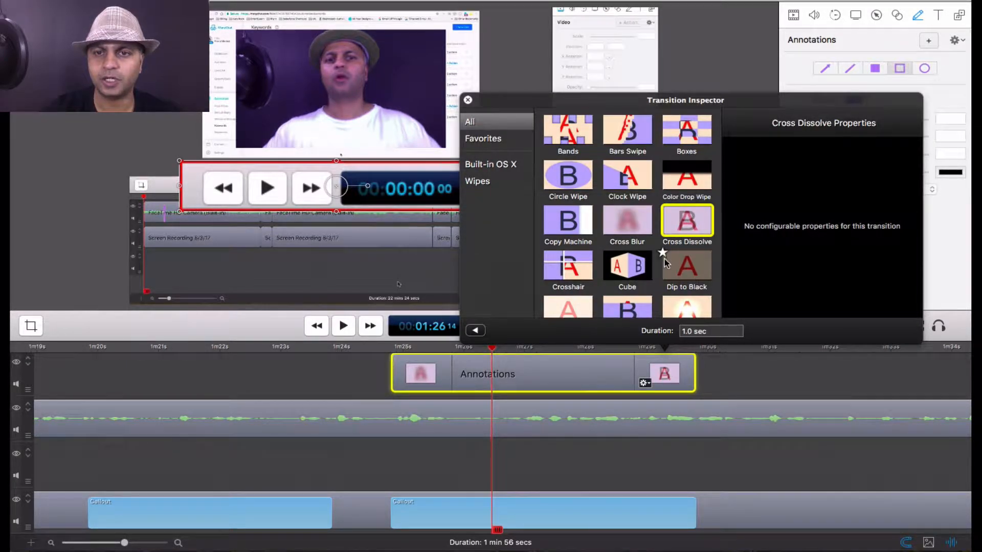
scroll(664, 259, down, 3)
scroll(664, 256, down, 3)
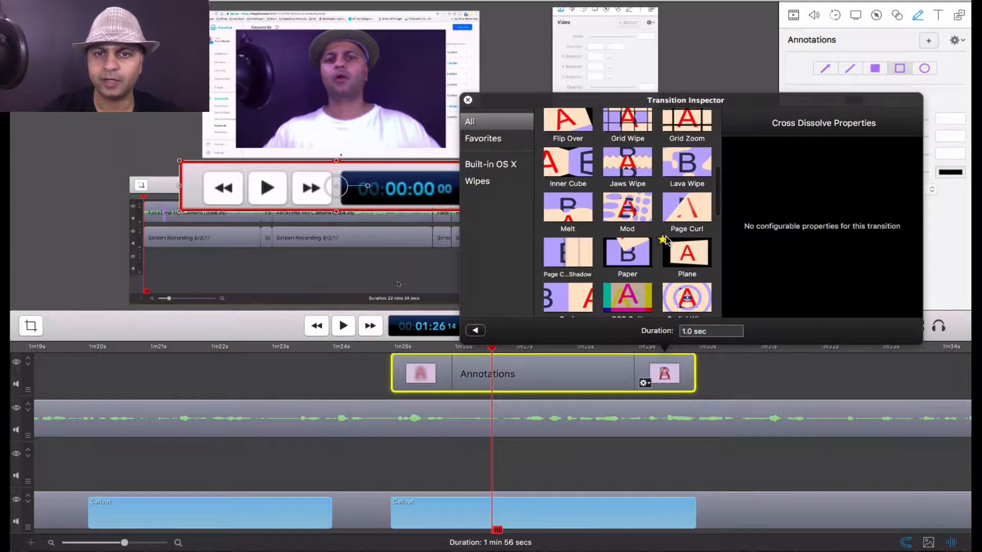
click(568, 207)
mouse_move(568, 214)
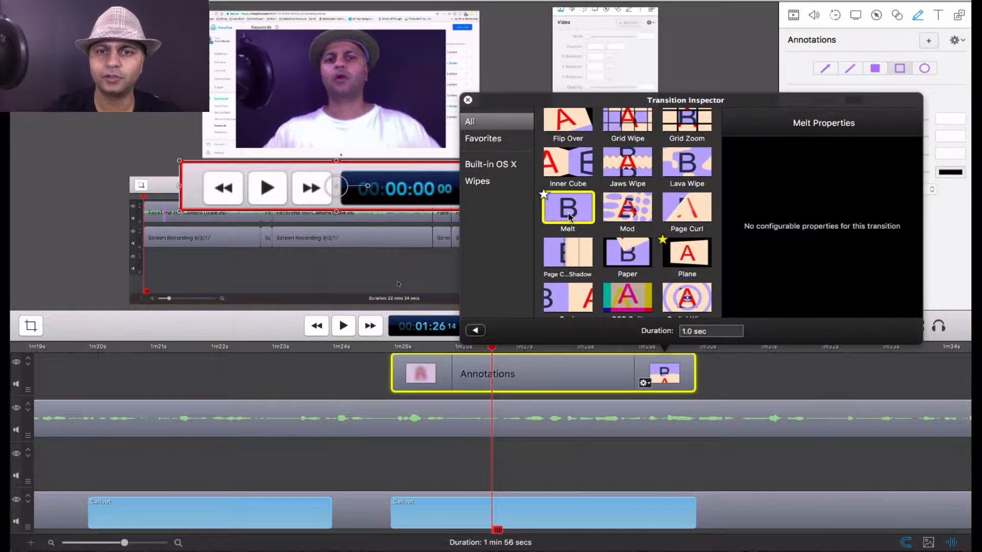
click(468, 100)
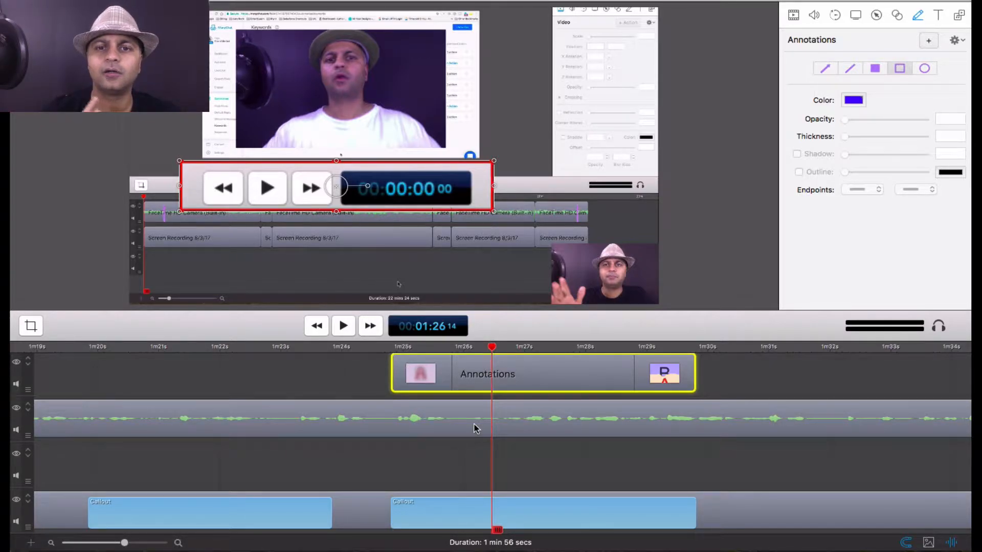
click(563, 484)
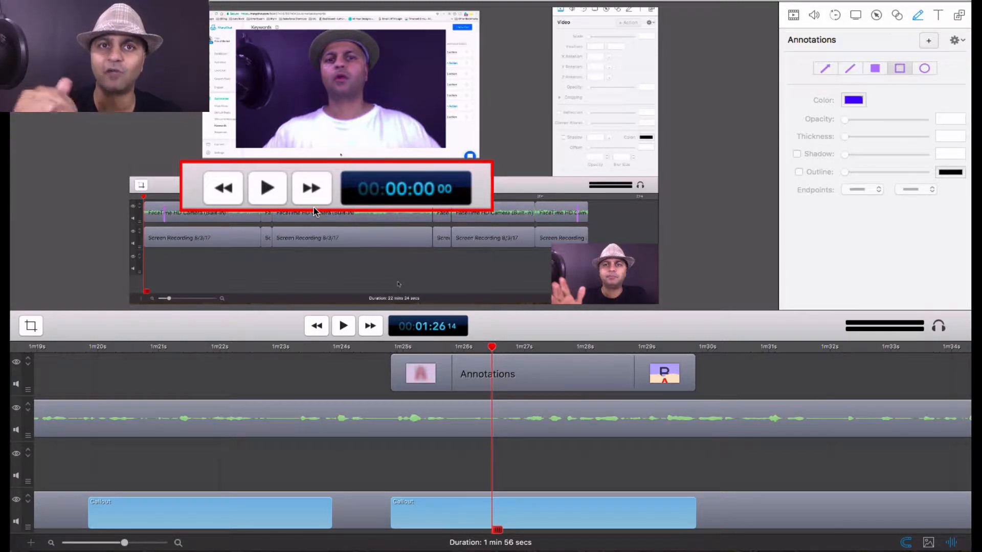
Add a second annotations clip above the first and align its start with the existing annotations clip
mouse_move(558, 362)
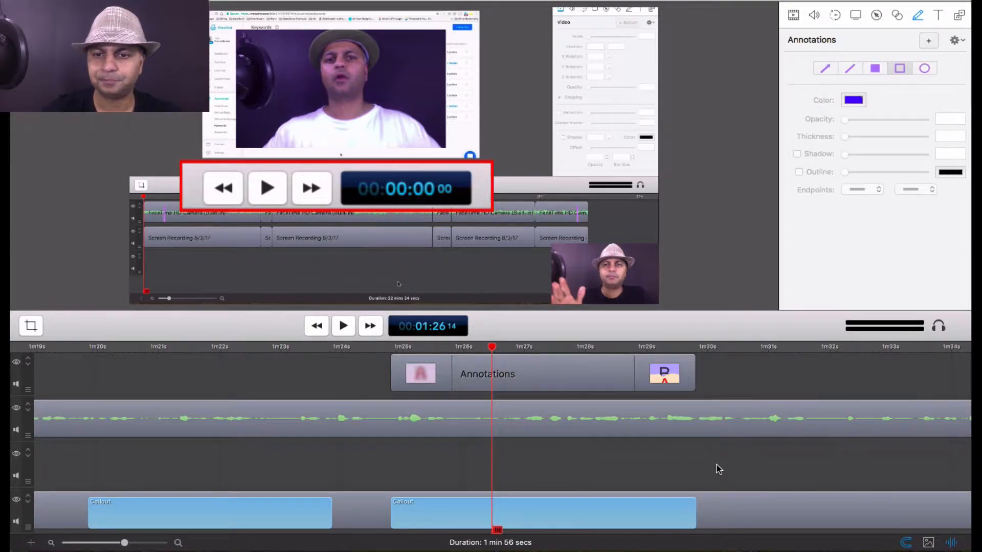
scroll(719, 469, right, 1)
click(718, 495)
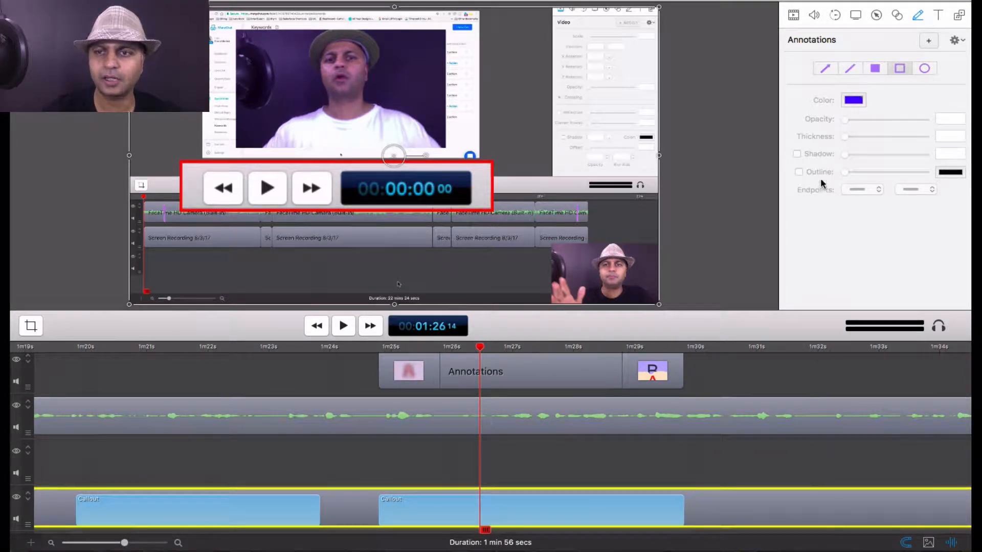
click(935, 39)
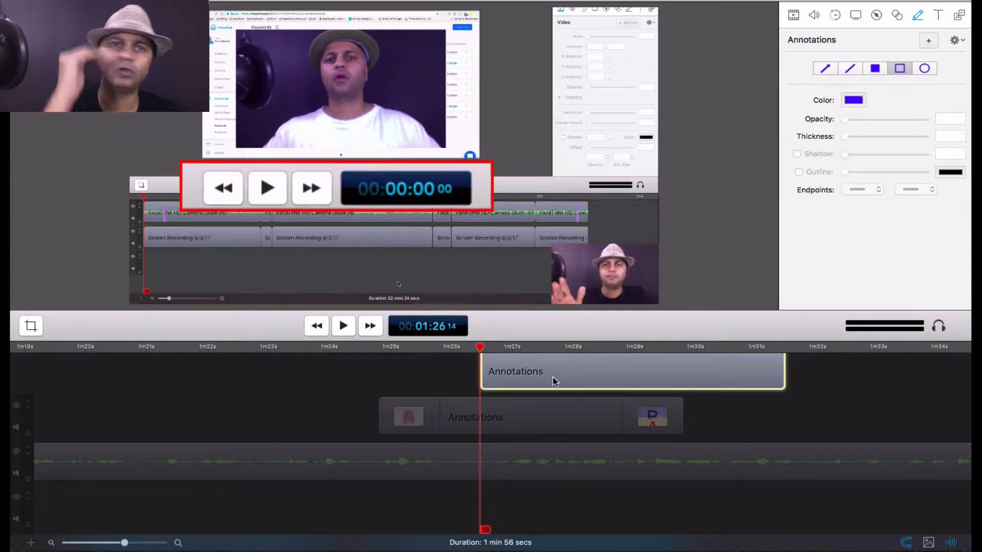
drag(554, 381, 456, 385)
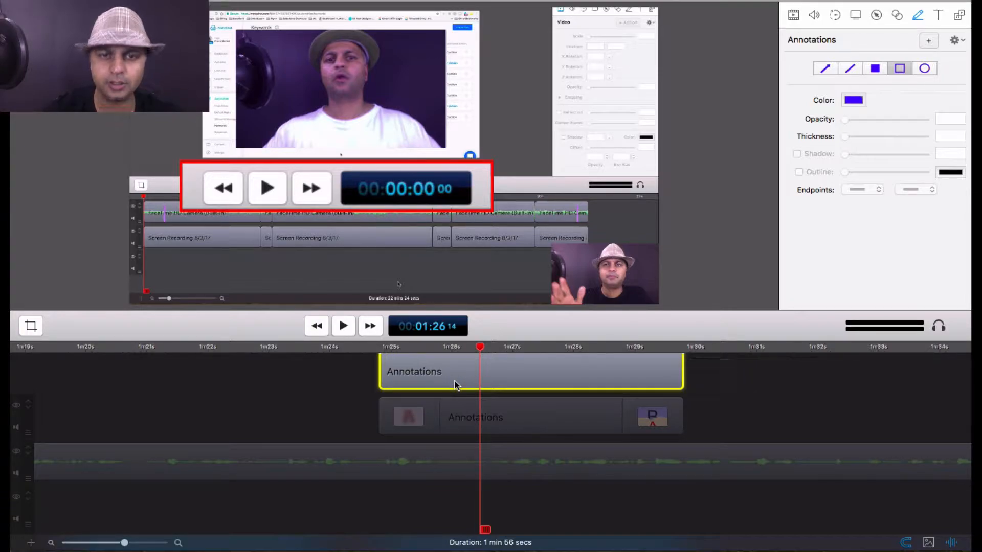
Draw a blue arrow from above down to the play button in the zoomed callout and set its thickness to 25
click(825, 69)
mouse_move(223, 54)
mouse_down()
mouse_move(262, 184)
mouse_move(263, 175)
mouse_up()
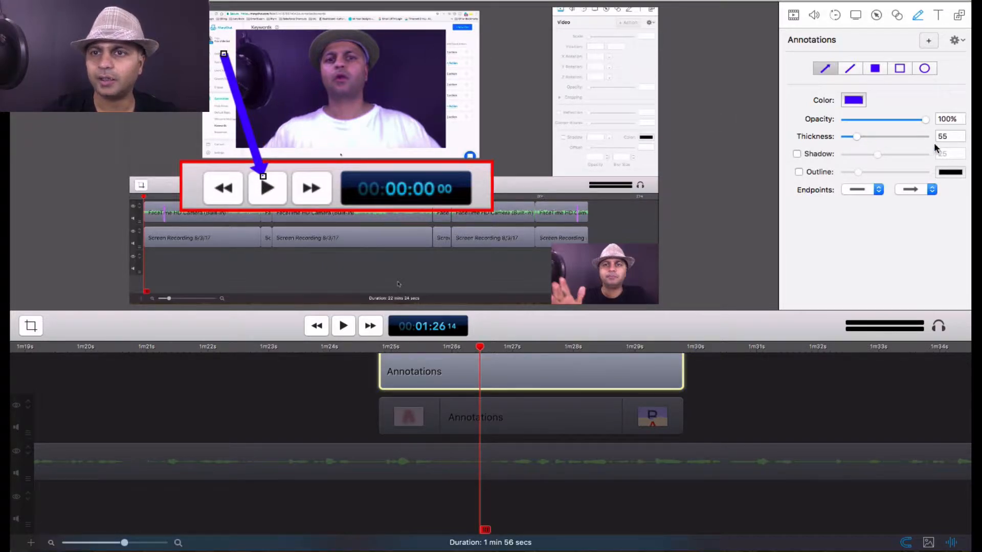
text(25)
key(Return)
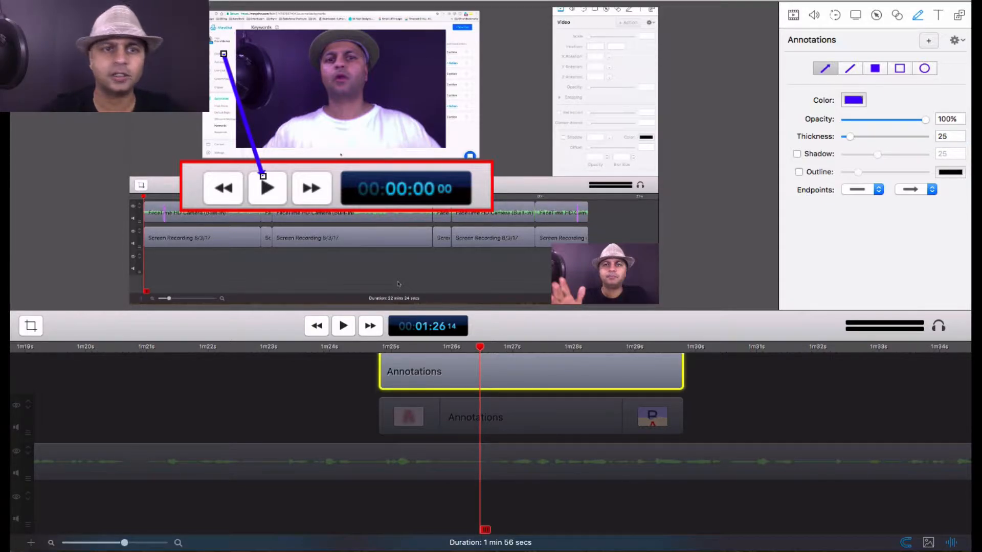
Increase the arrow's thickness to 50
double_click(954, 137)
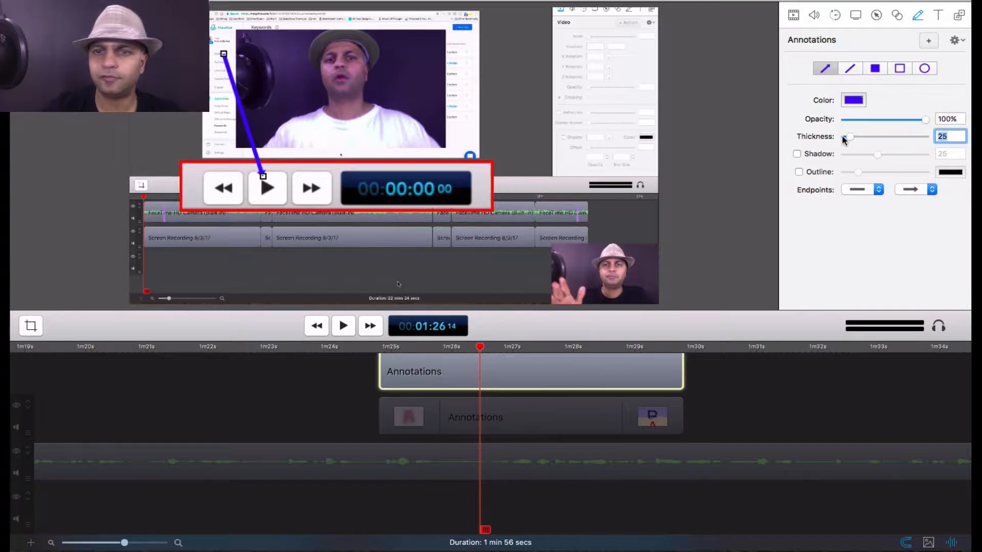
text(50)
key(Return)
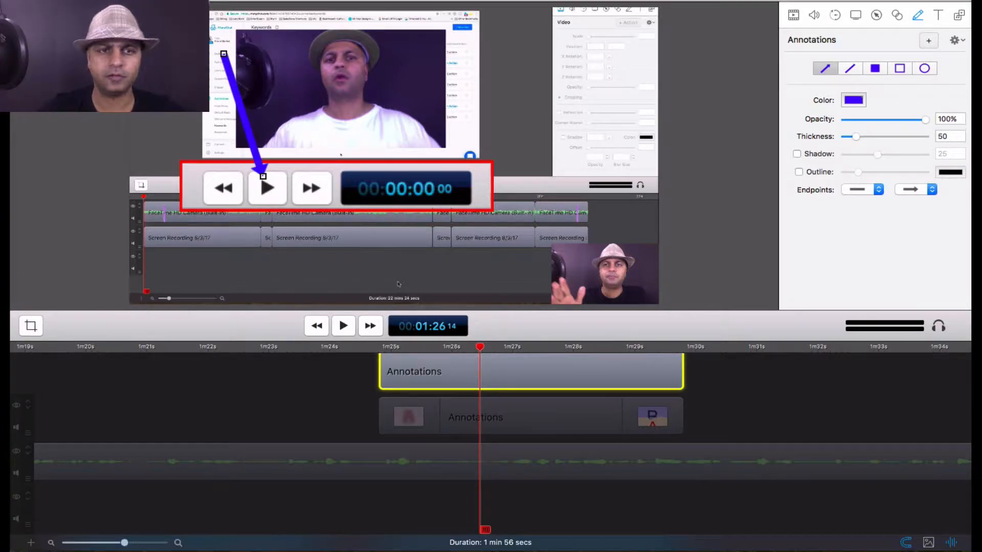
Try other styles for the arrow's two endpoints, restoring the plain start and the arrowhead end
click(870, 197)
click(865, 206)
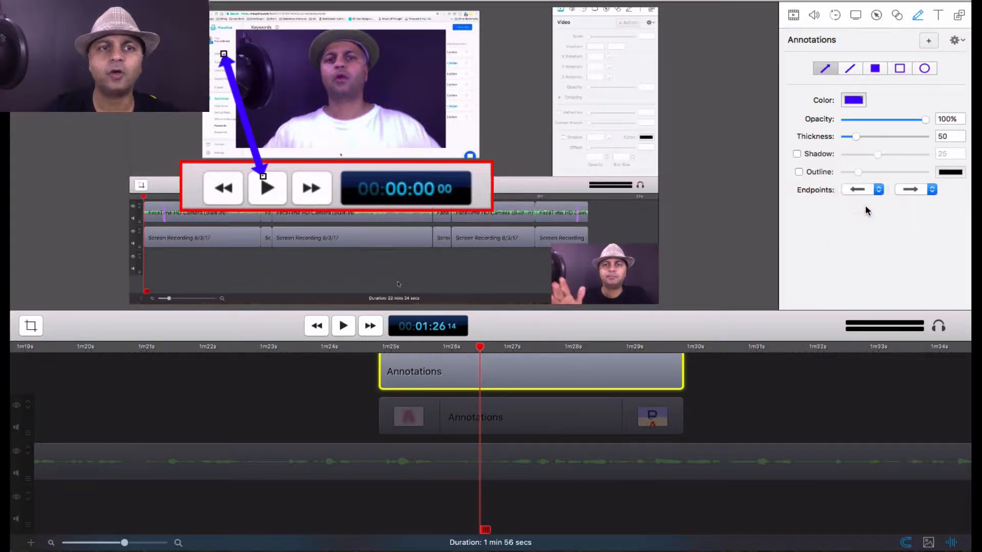
click(877, 185)
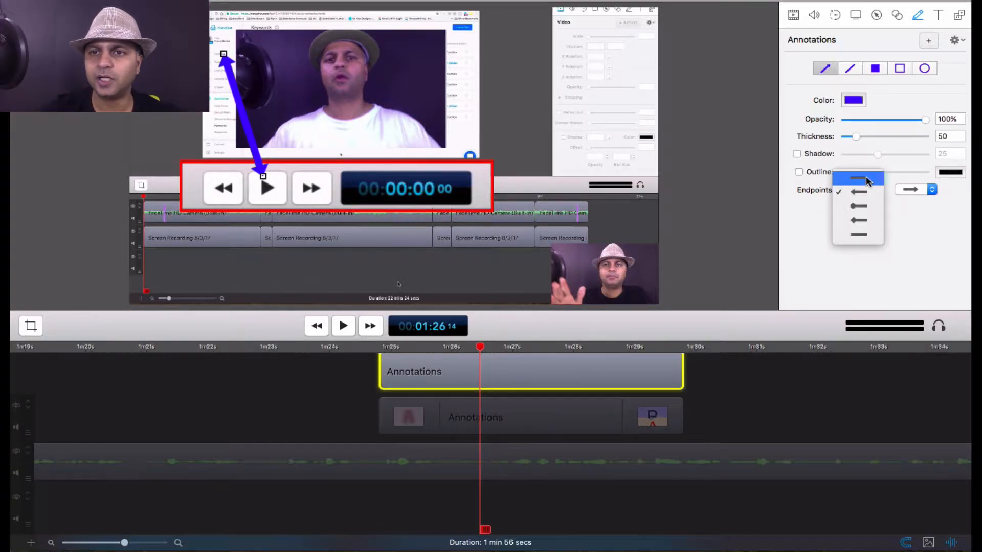
click(867, 176)
click(908, 192)
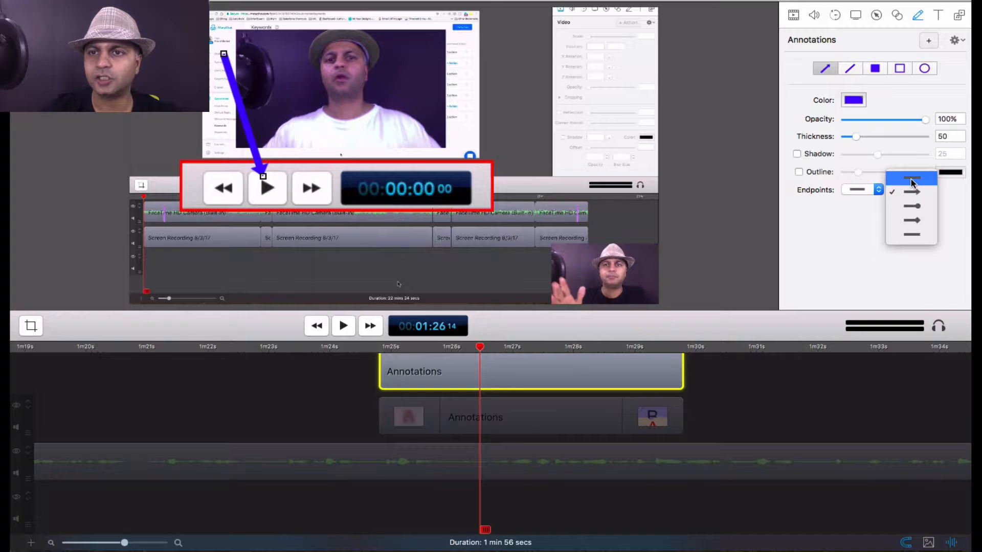
click(913, 179)
click(914, 187)
click(917, 207)
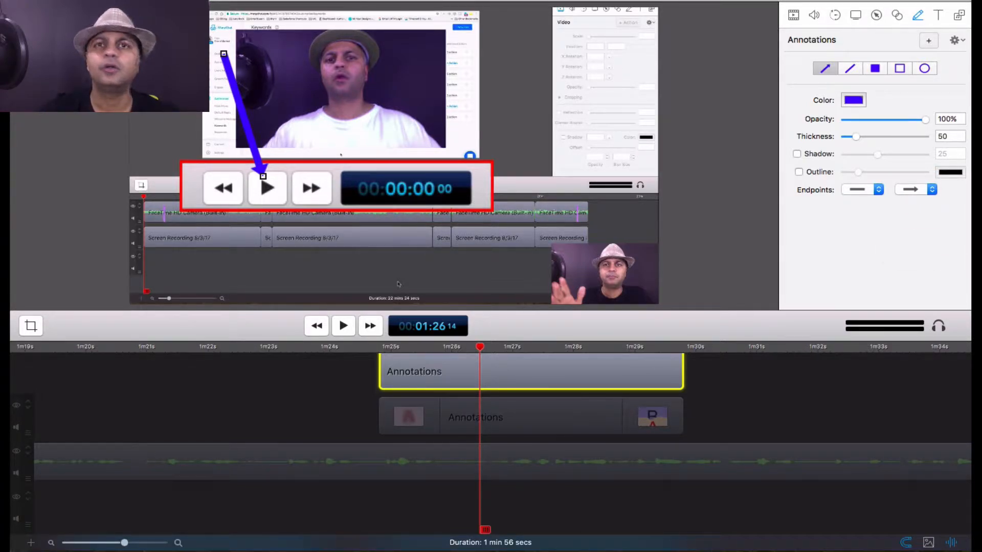
Recolor the arrow yellow and deselect it
click(848, 101)
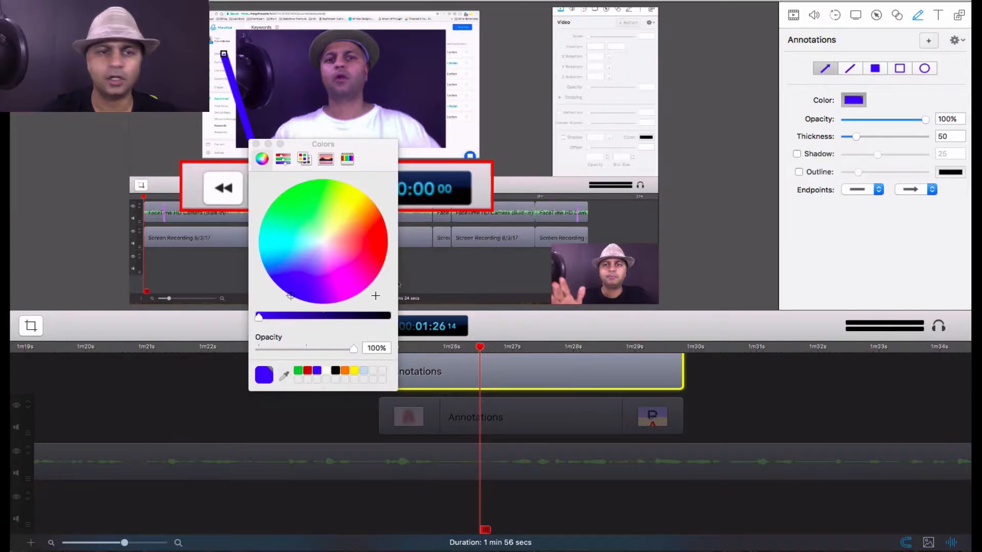
click(324, 237)
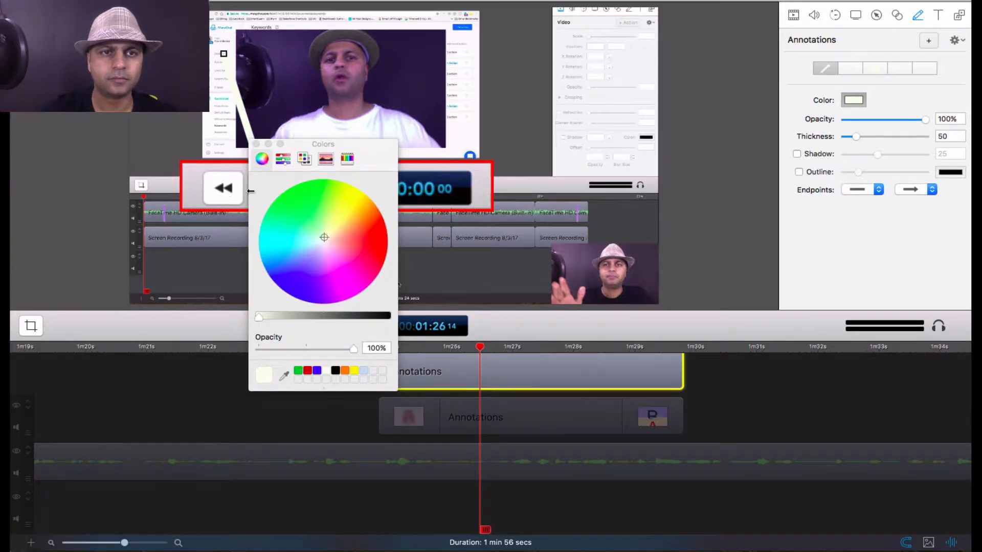
click(354, 369)
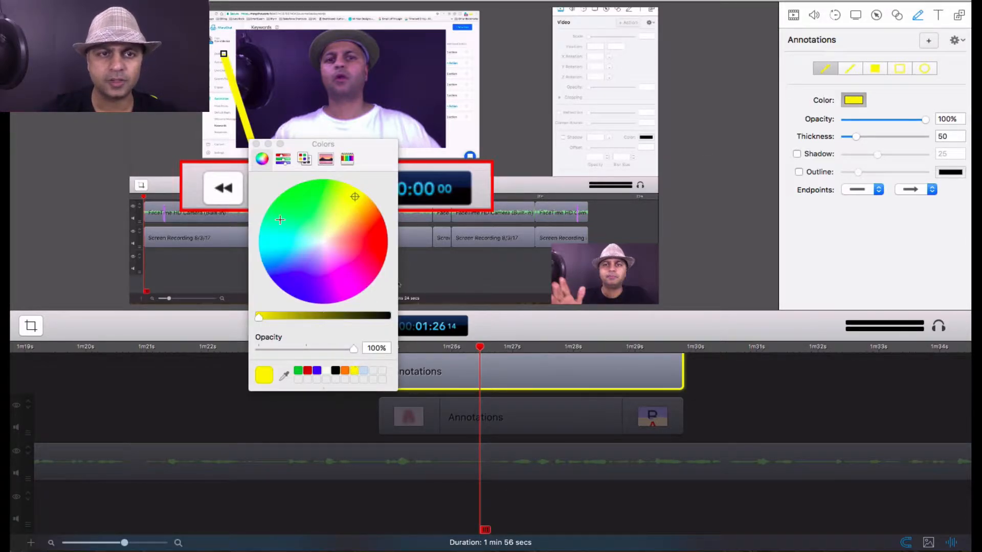
click(257, 144)
click(444, 275)
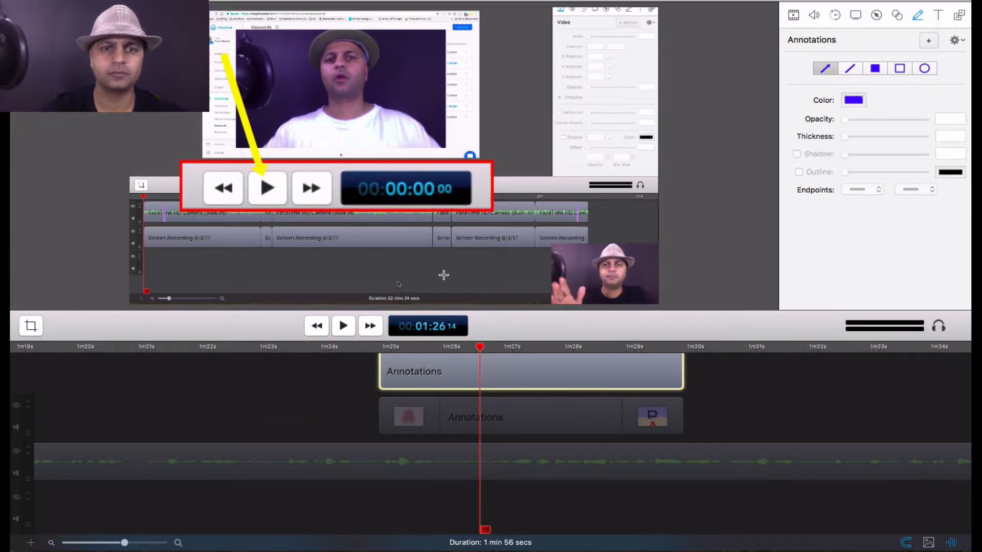
Draw three more blue arrows pointing toward the callout's playback buttons from the lower right, upper right and lower left, then finish annotation editing
drag(435, 292, 268, 199)
drag(452, 54, 320, 156)
drag(161, 287, 256, 198)
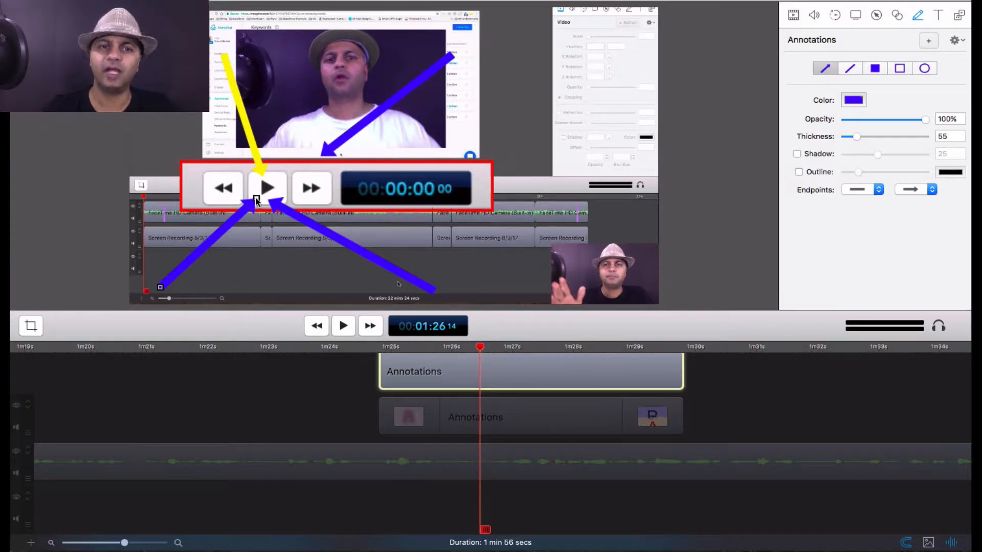
click(325, 435)
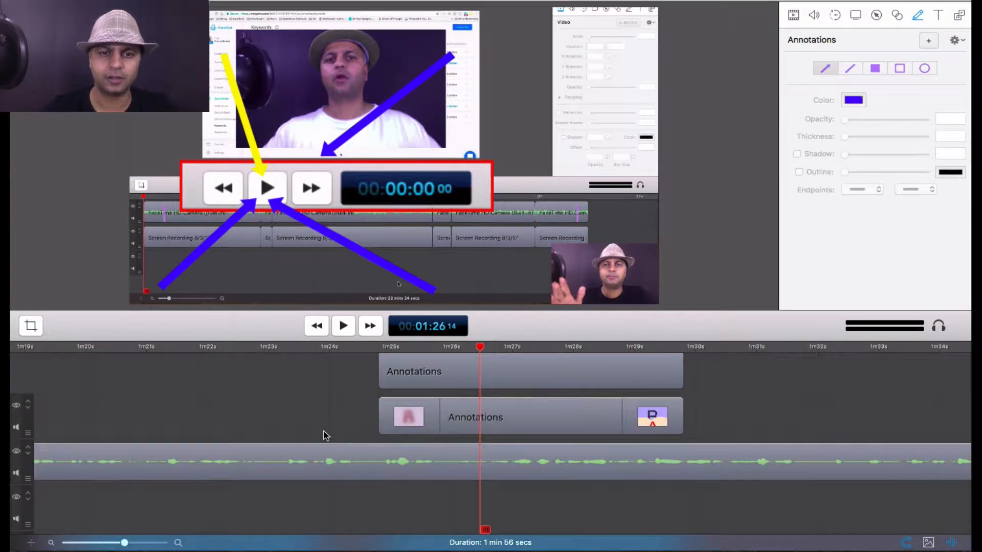
Add starting and ending transitions to the second annotations clip containing the arrows
click(511, 389)
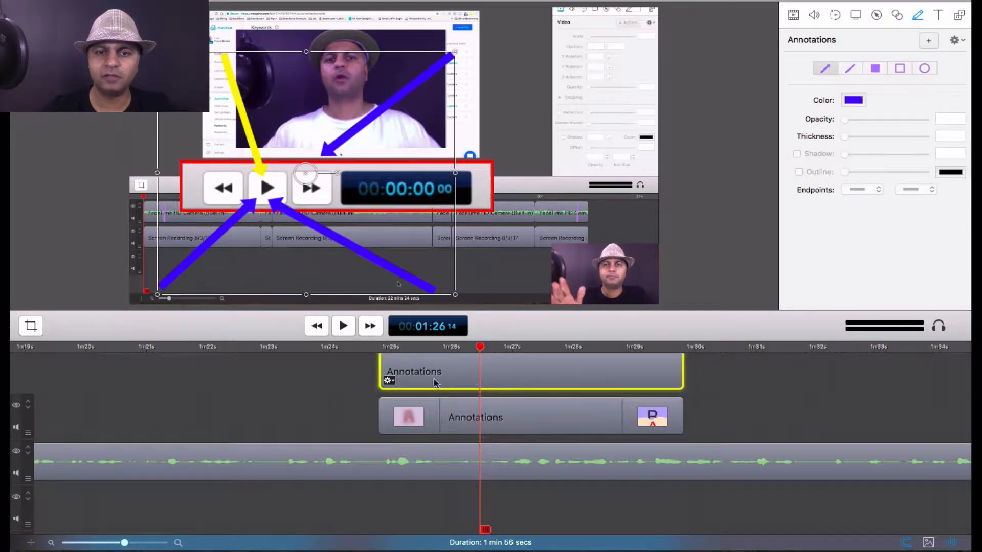
right_click(496, 378)
click(561, 455)
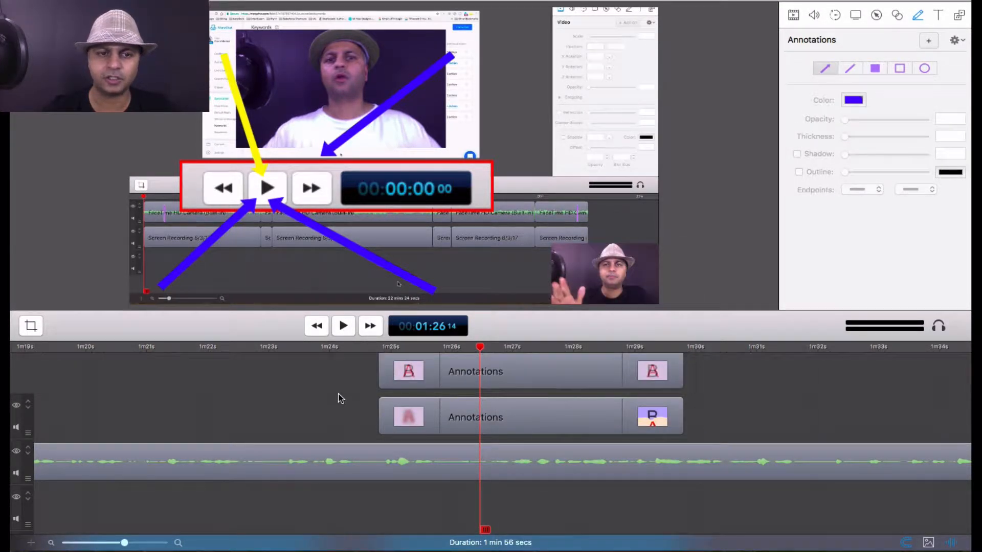
Enlarge the timeline area to show the callout track together with both annotations clips, and select the upper annotations clip
scroll(339, 400, down, 3)
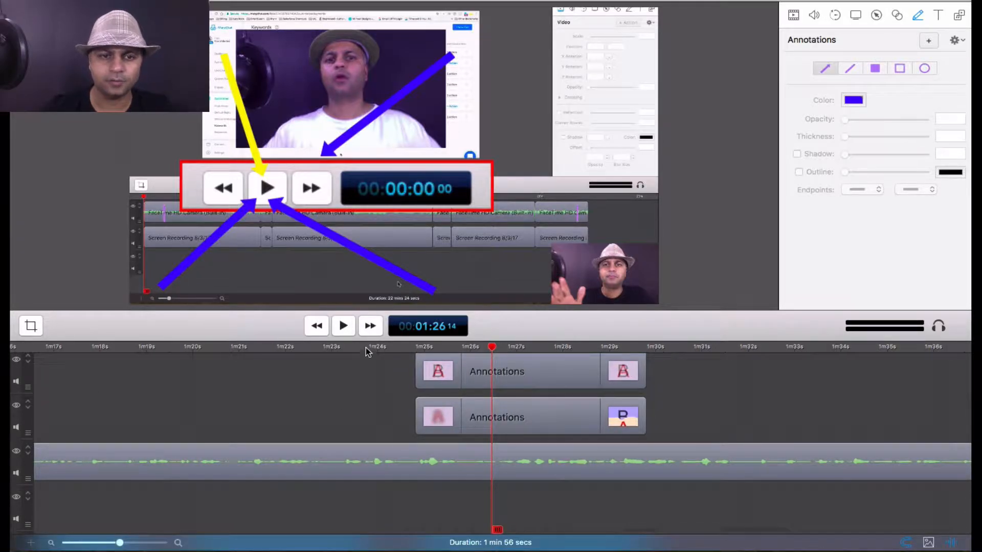
drag(374, 321, 374, 249)
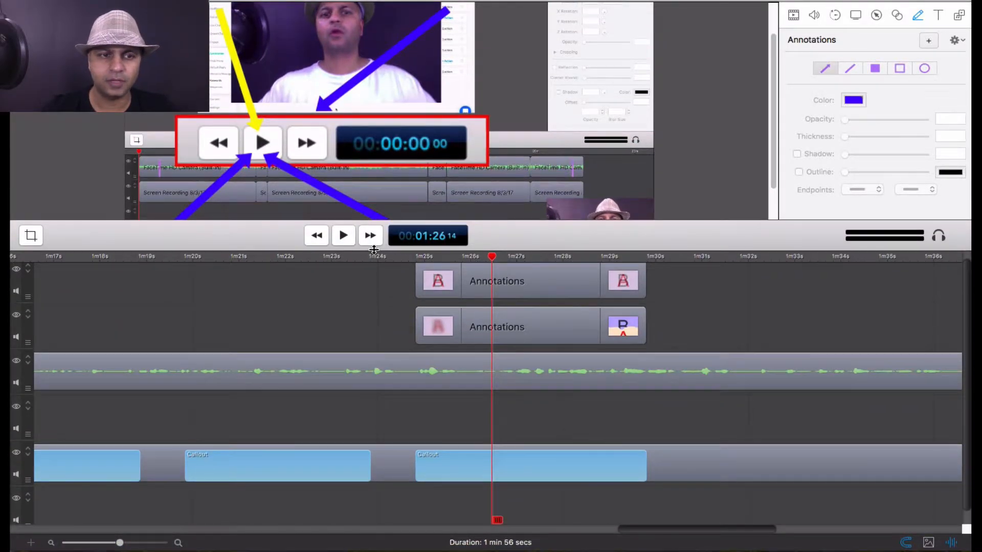
click(531, 475)
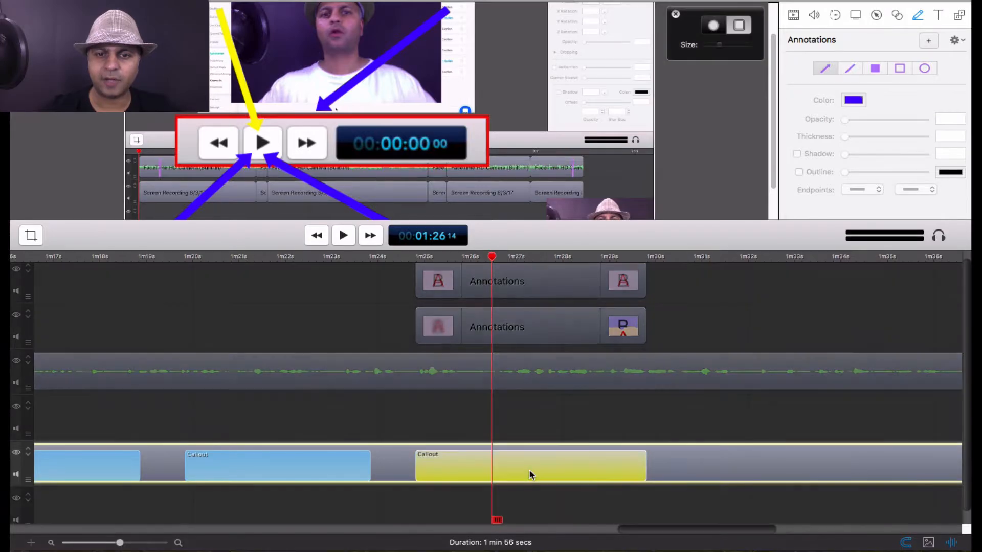
click(522, 323)
click(529, 289)
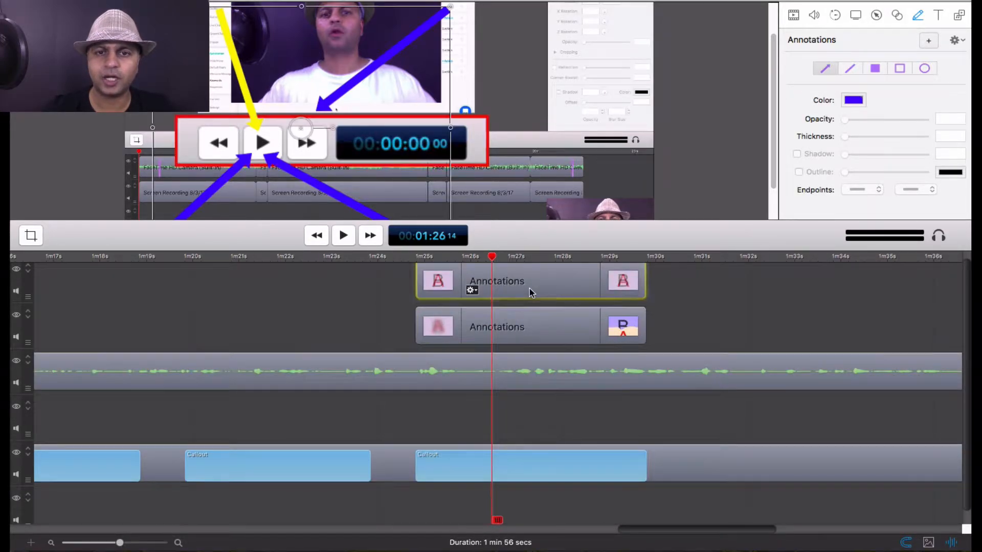
Play back the section from about 1:23 to 1:30 to preview the callout with both annotations clips and their transitions
click(349, 257)
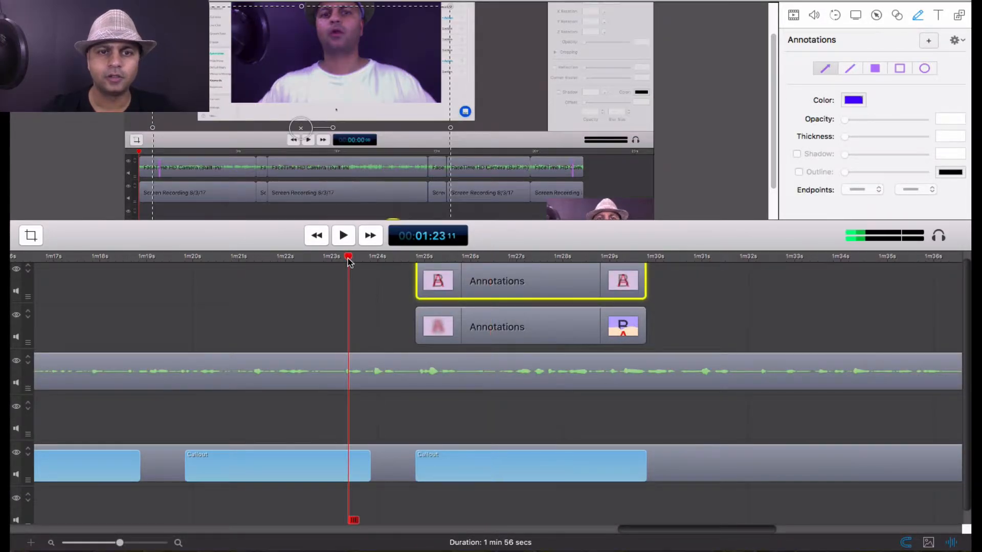
scroll(347, 258, left, 3)
drag(408, 249, 412, 425)
click(411, 464)
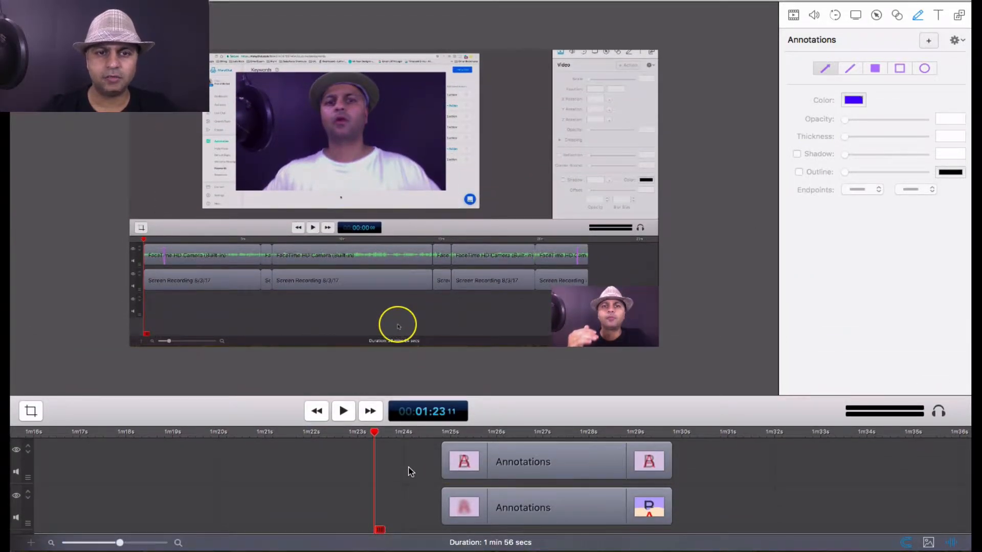
click(344, 412)
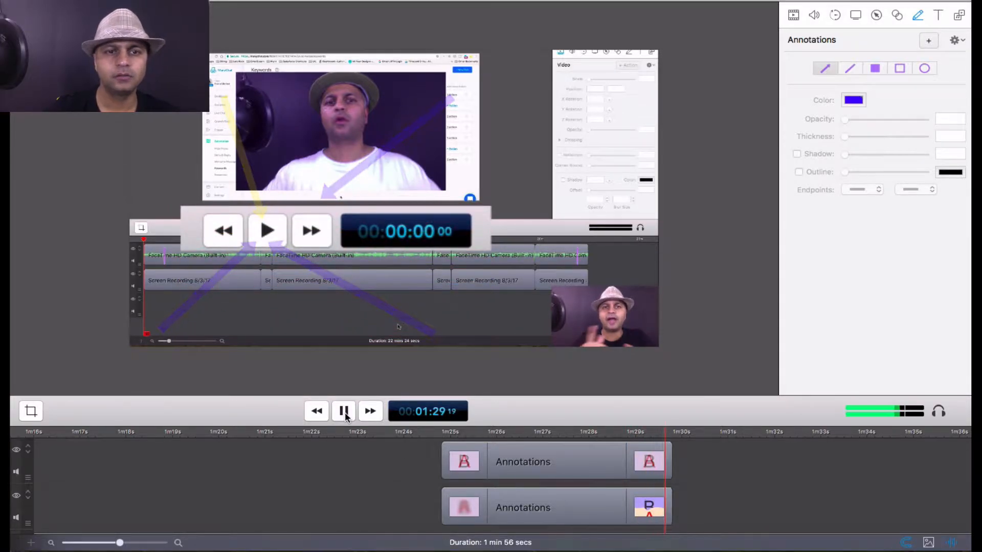
click(344, 411)
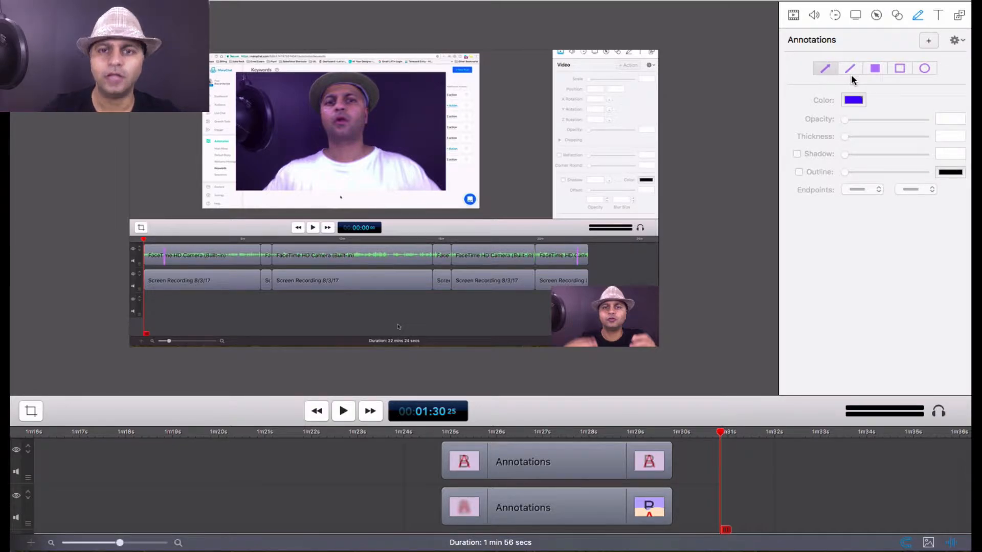
Look over the media library and bring up the text properties
click(961, 18)
click(873, 225)
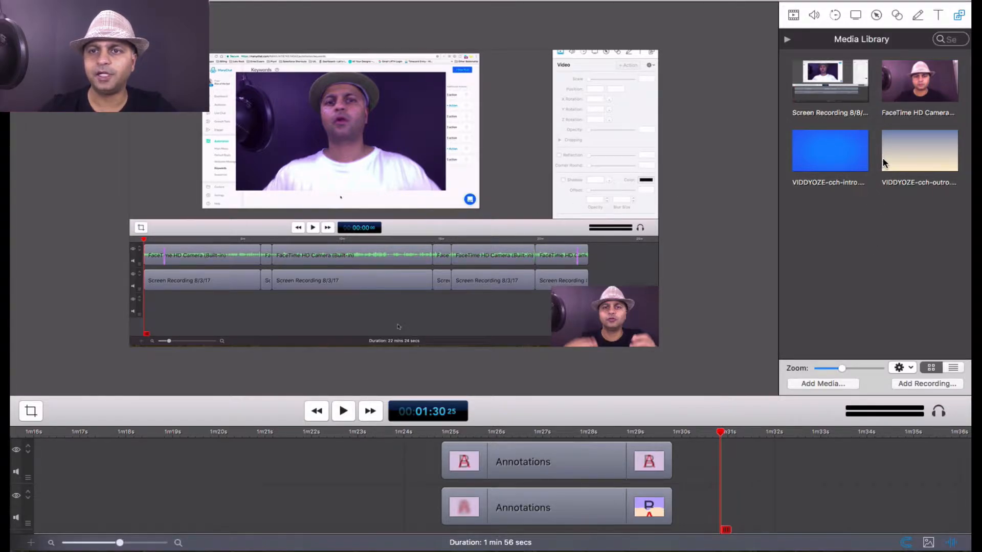
click(938, 15)
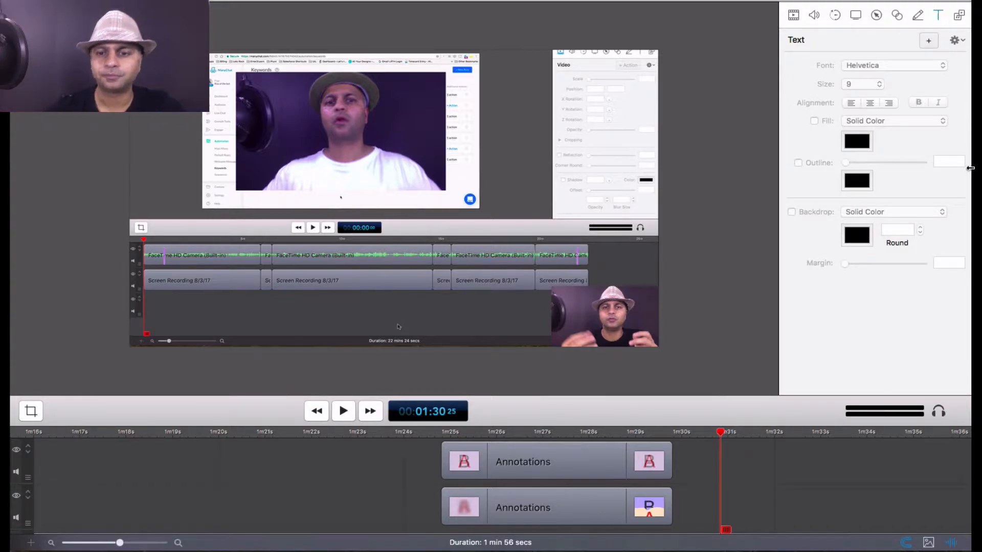
Position the playhead at about 1:38, just past the purple video action in the webcam clip, and select that action
scroll(810, 457, down, 5)
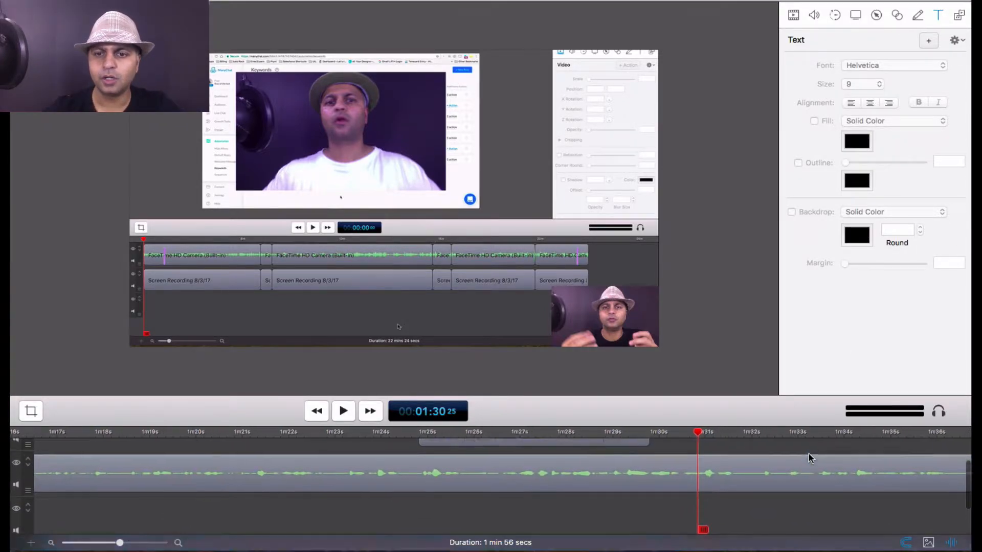
click(737, 429)
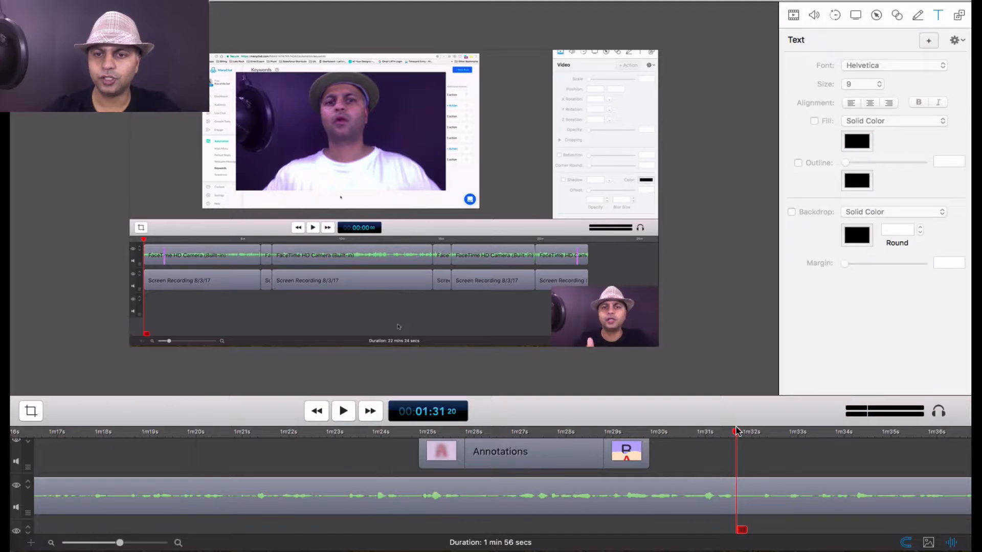
drag(741, 424, 741, 256)
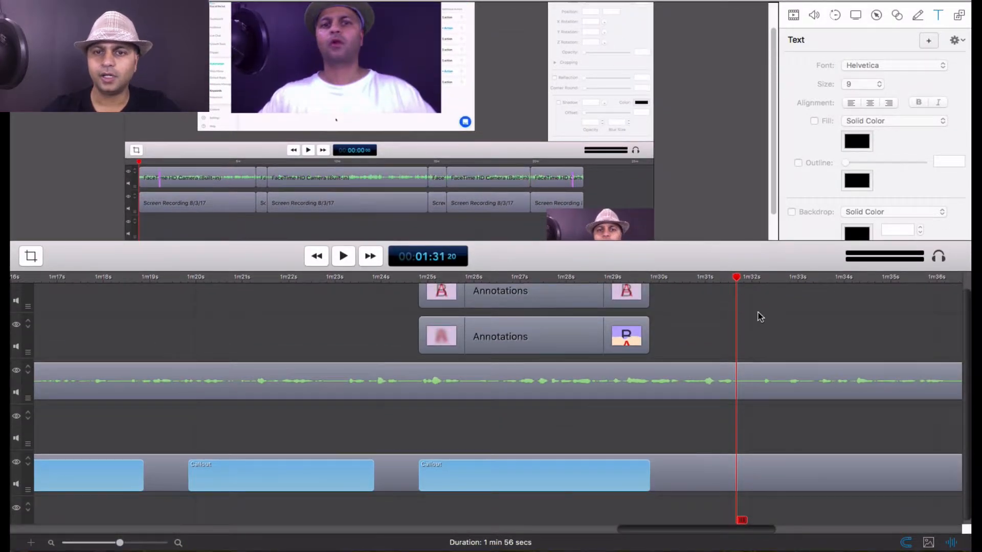
scroll(780, 348, right, 10)
scroll(781, 348, down, 1)
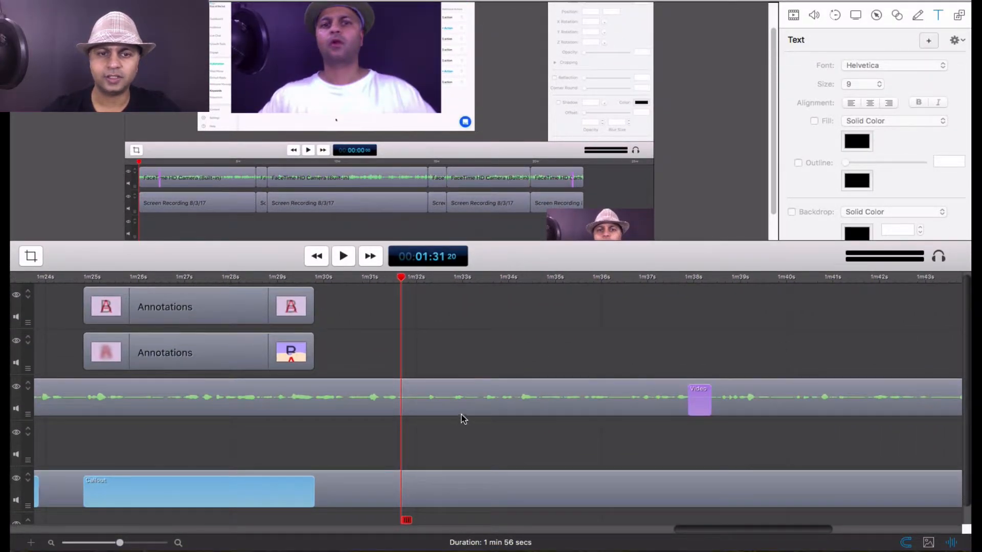
click(463, 503)
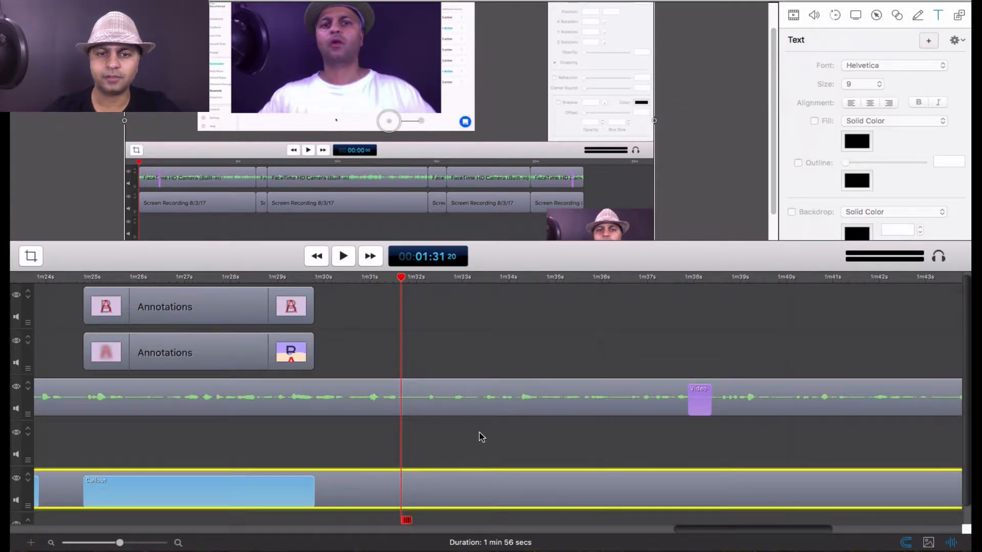
click(475, 393)
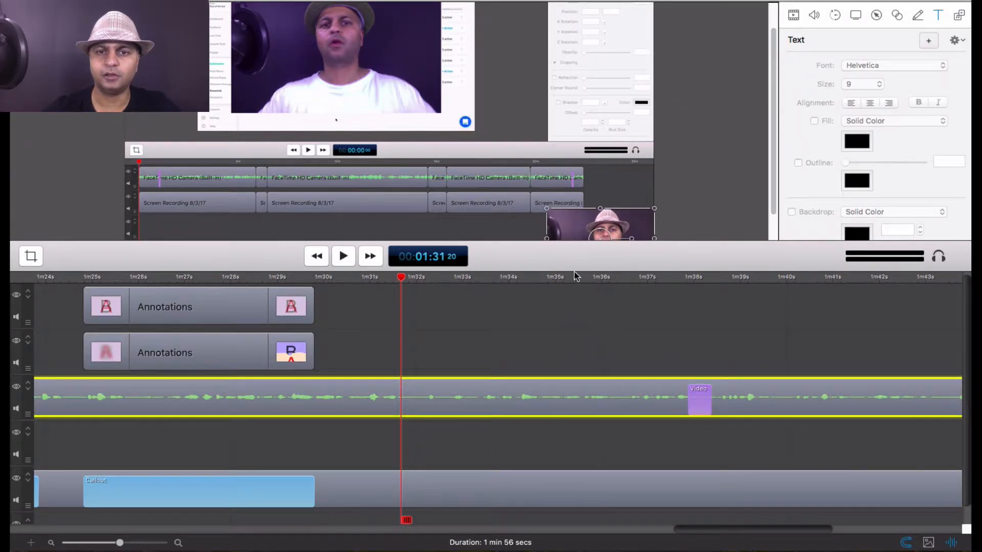
drag(572, 269, 573, 302)
click(729, 337)
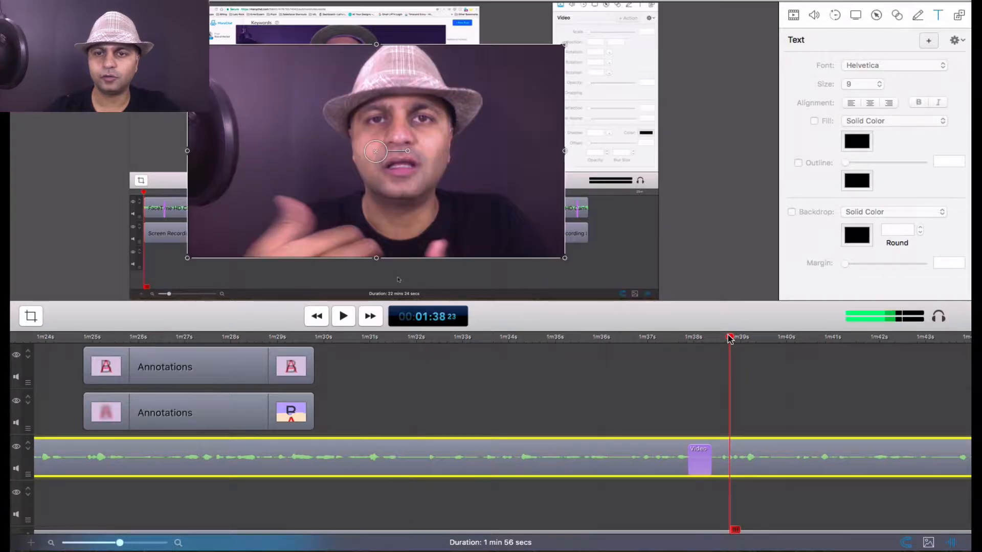
click(699, 467)
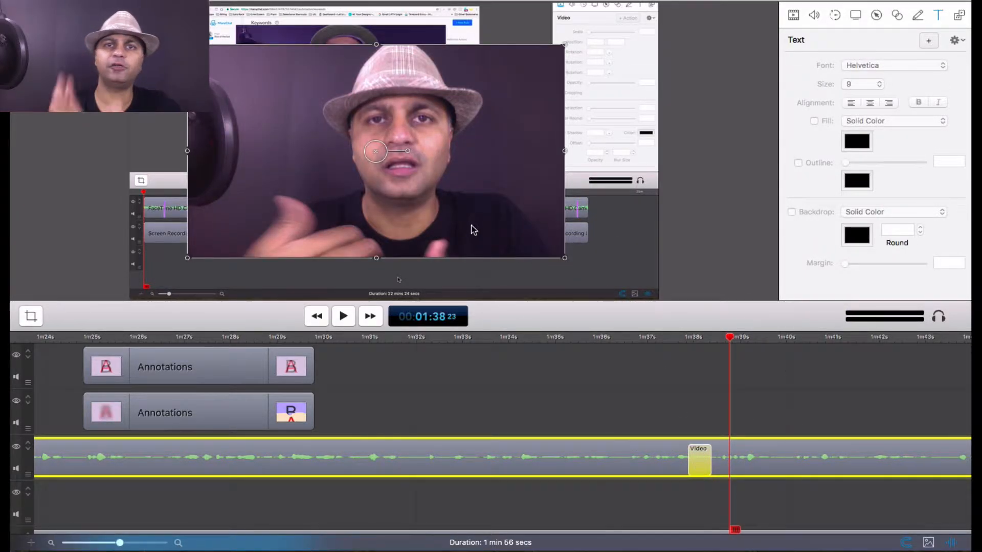
Add a text clip at the playhead over the enlarged webcam video and set its font size to 96
scroll(828, 415, right, 1)
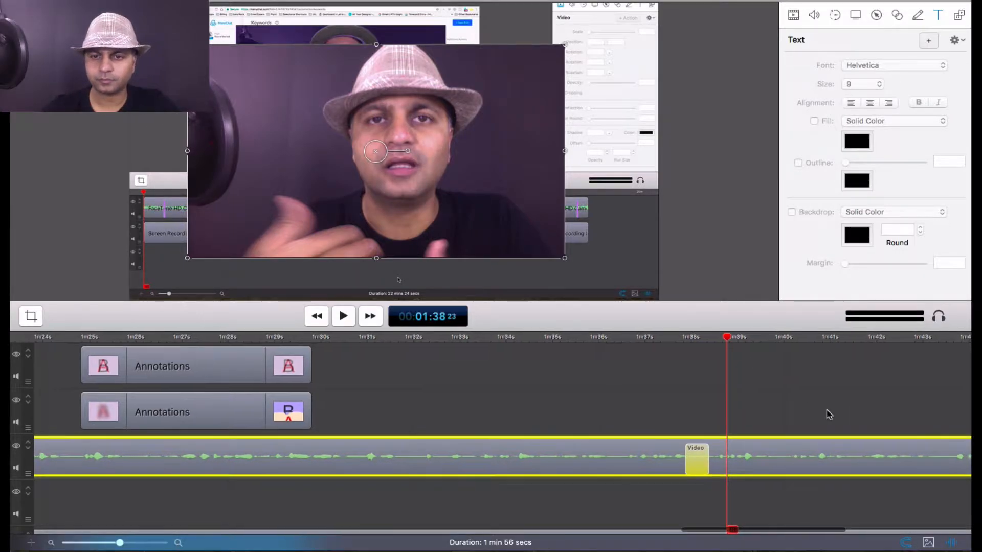
scroll(829, 414, right, 2)
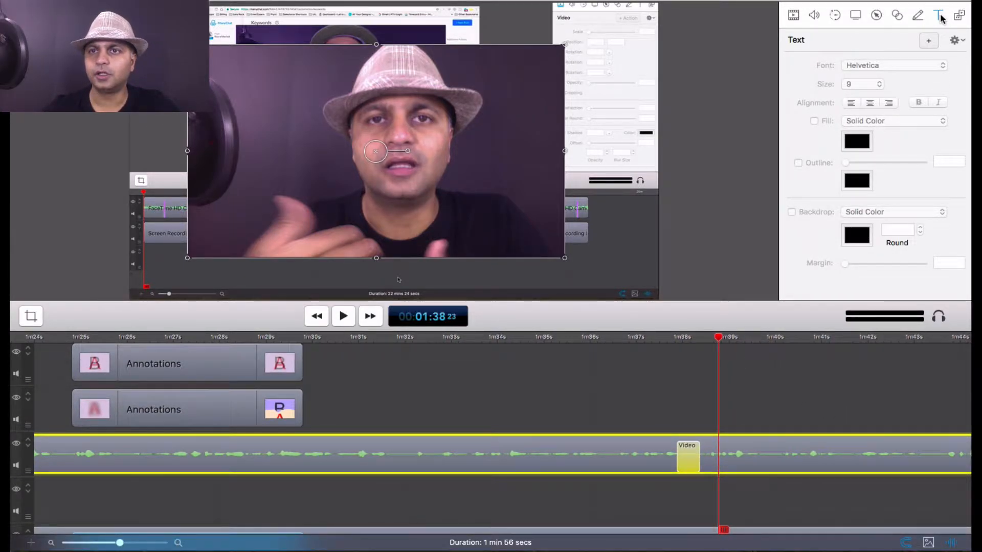
click(929, 40)
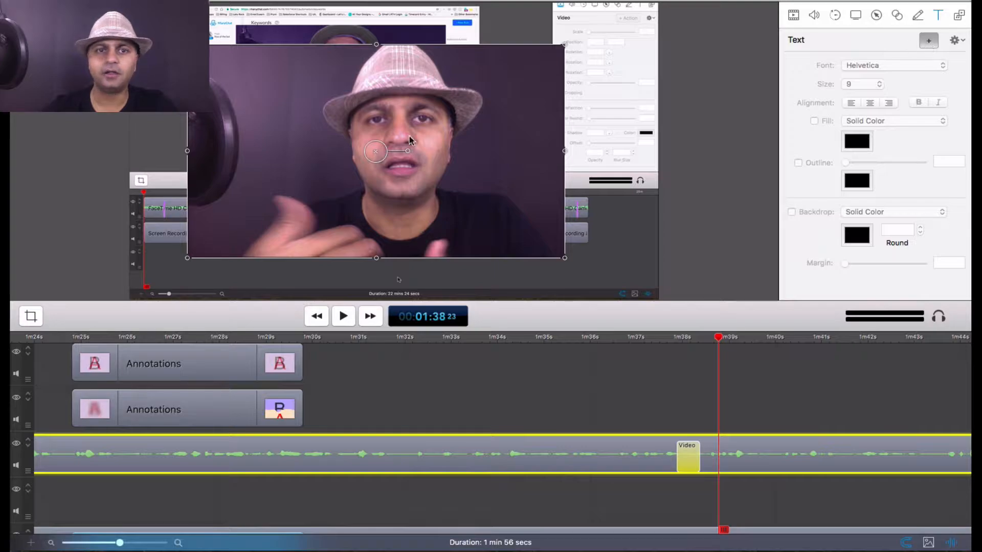
mouse_move(404, 166)
mouse_down()
mouse_move(313, 158)
mouse_move(273, 125)
mouse_move(306, 180)
mouse_move(421, 148)
mouse_move(413, 178)
mouse_up()
click(865, 84)
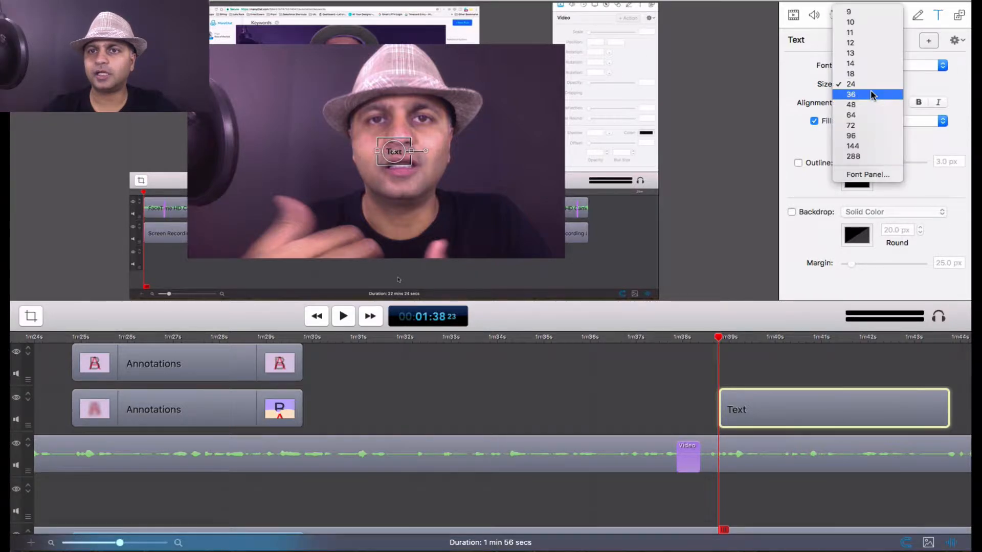
click(856, 136)
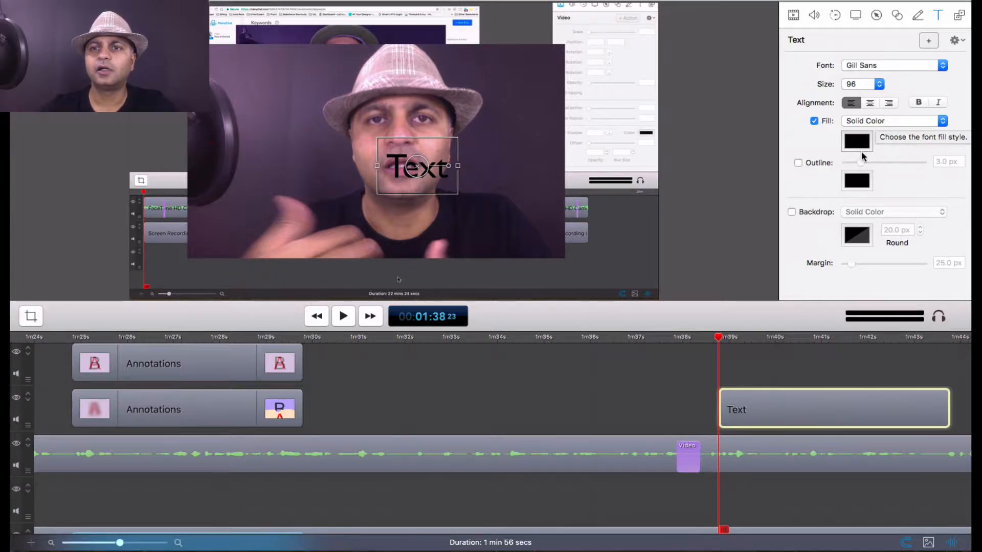
Try white and red for the text's solid fill and settle on blue
click(815, 122)
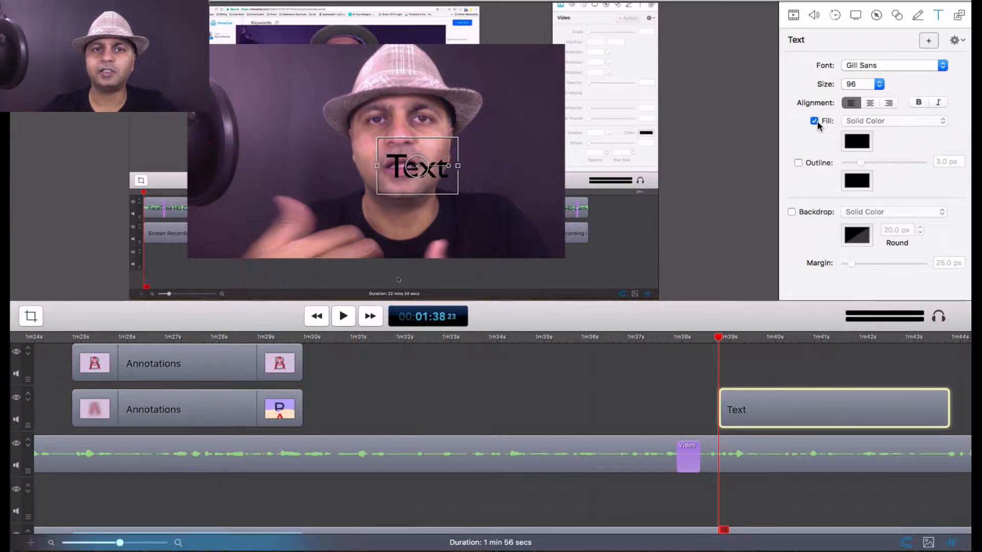
click(815, 122)
click(857, 141)
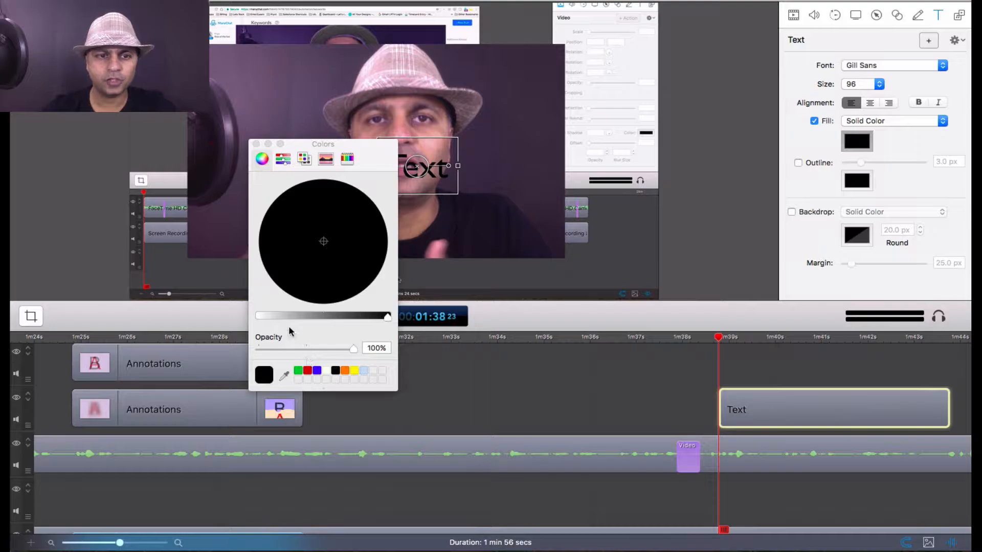
click(259, 317)
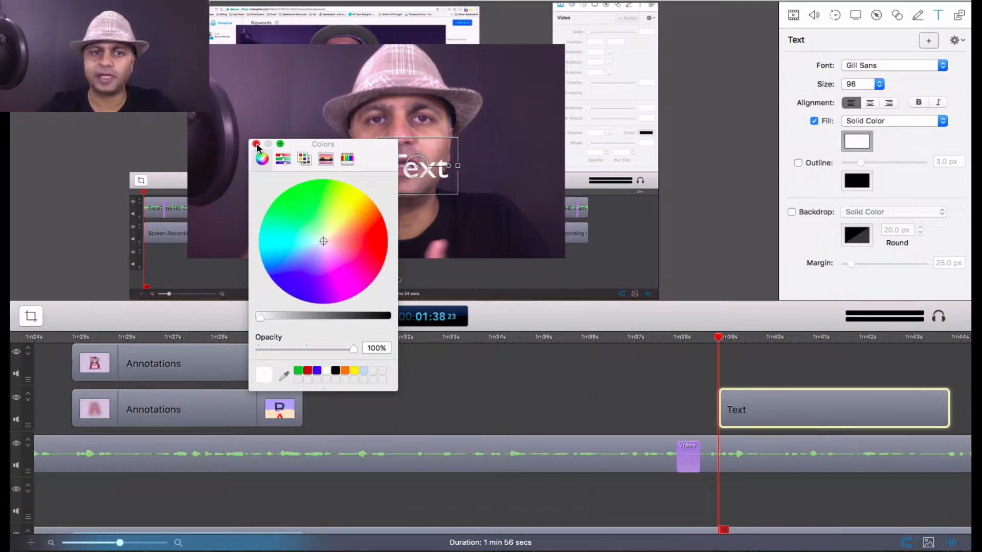
click(381, 241)
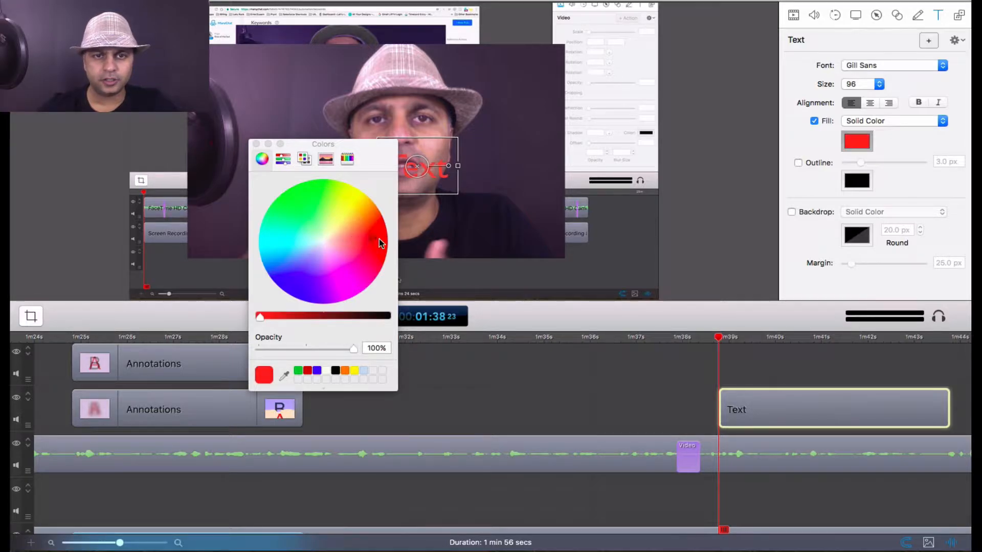
click(314, 272)
click(296, 280)
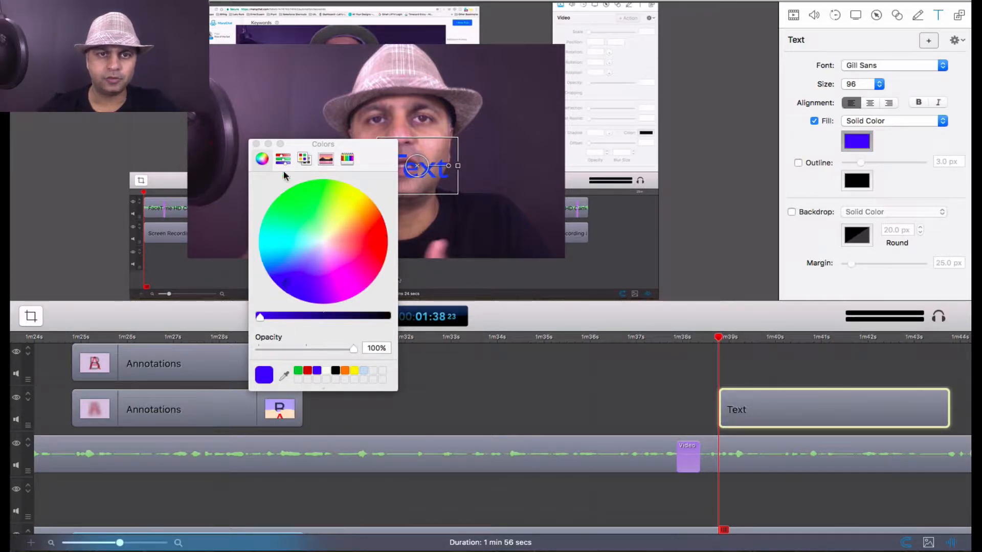
click(256, 144)
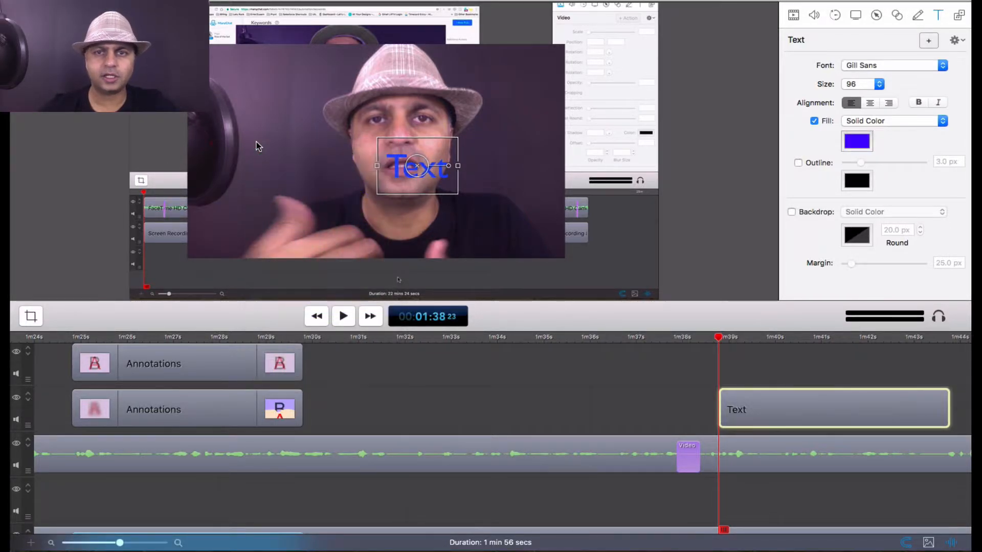
Turn on a solid color backdrop and an outline for the text
click(792, 212)
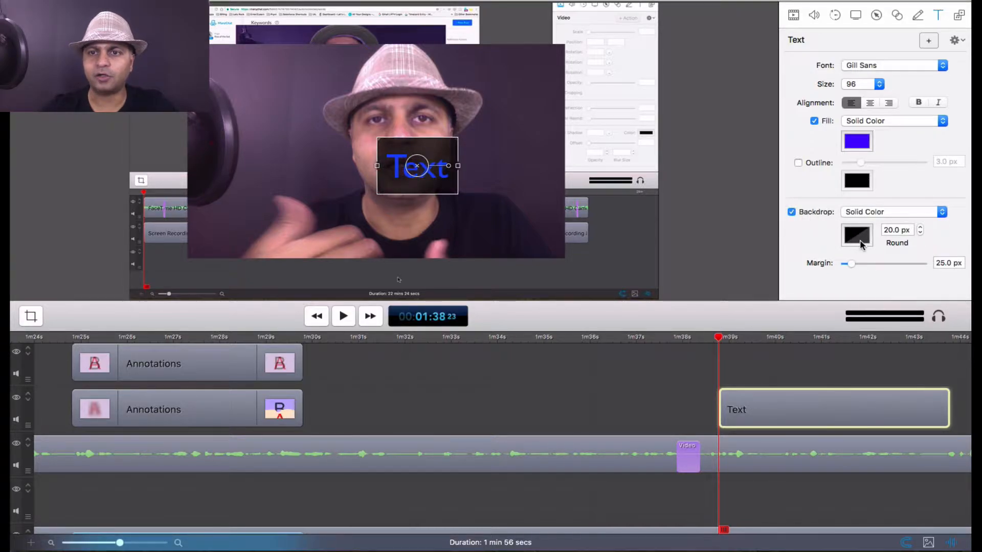
click(884, 212)
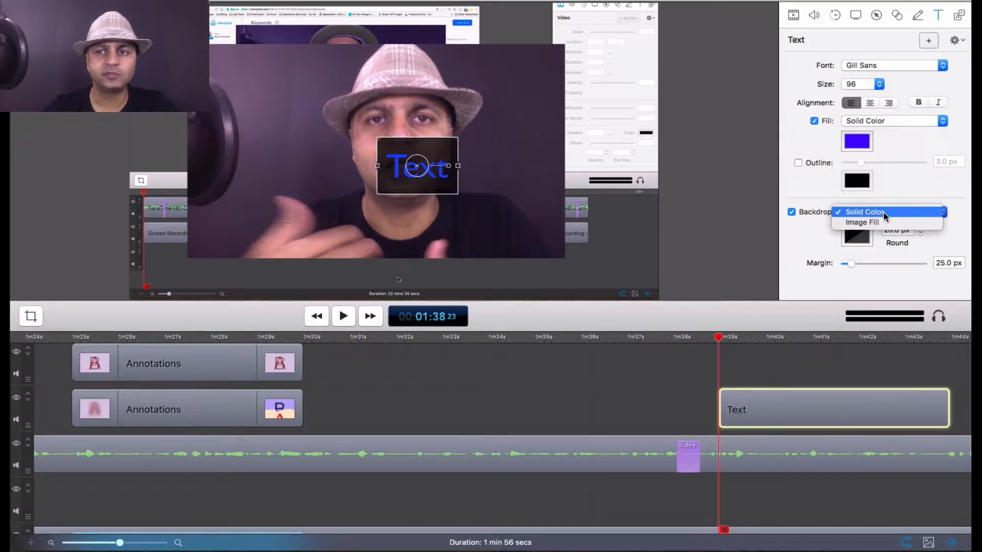
click(883, 211)
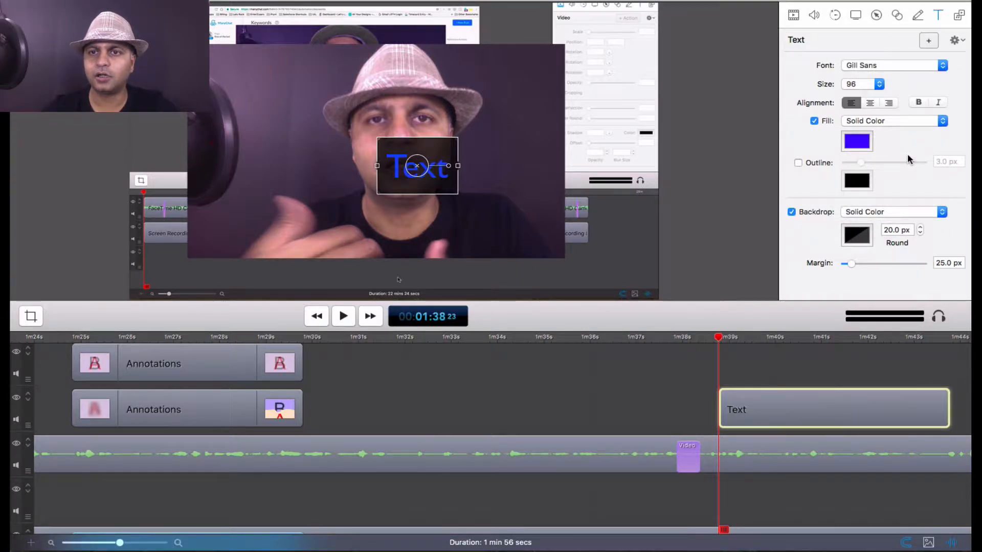
click(798, 163)
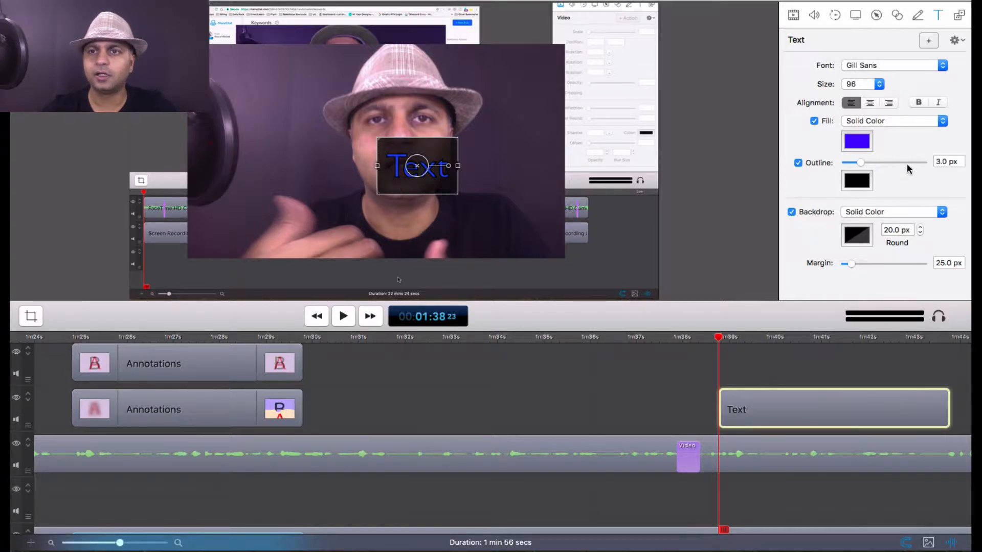
Replace the placeholder text with "Whoa - This is cool" and move it to the lower part of the webcam video
double_click(447, 180)
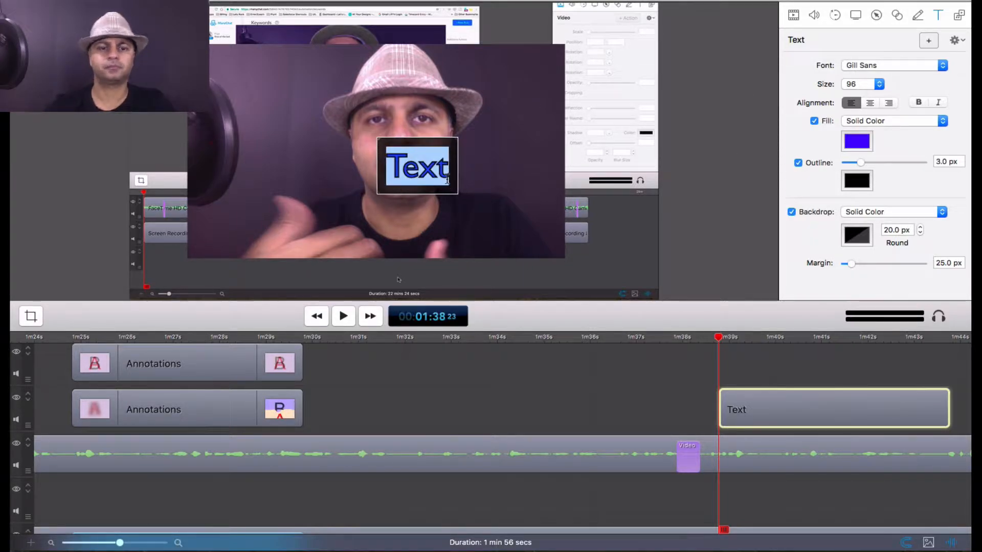
text(Whoa - Th)
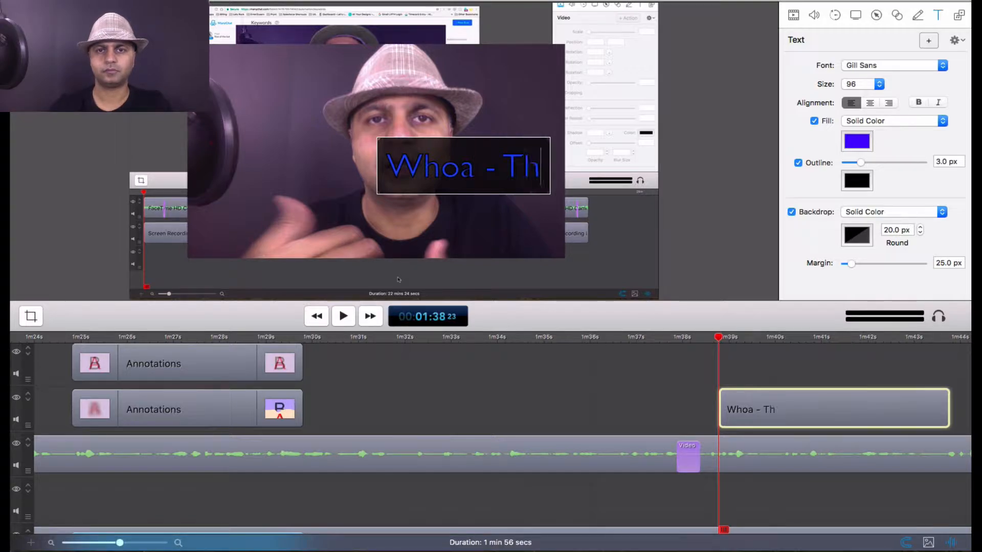
text(is is cool)
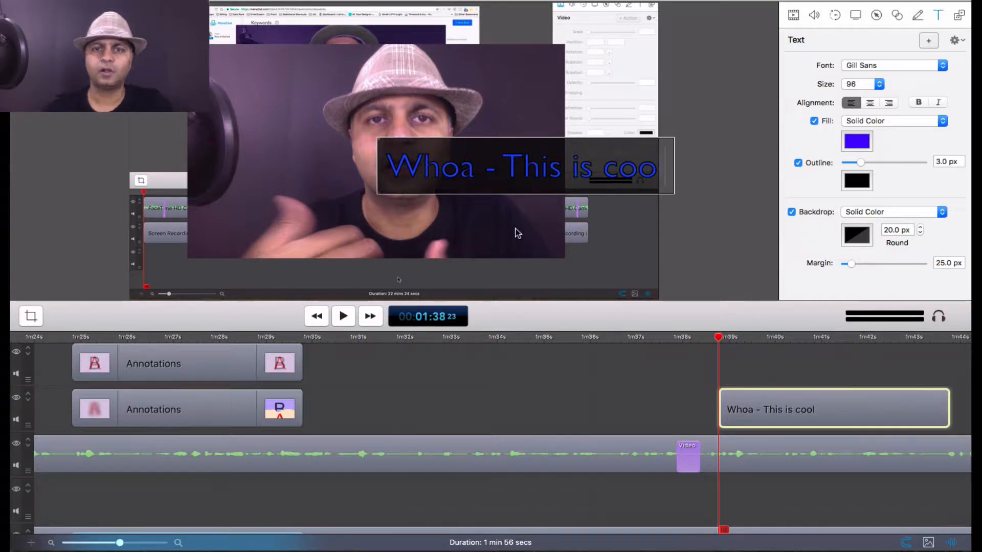
drag(469, 178, 325, 241)
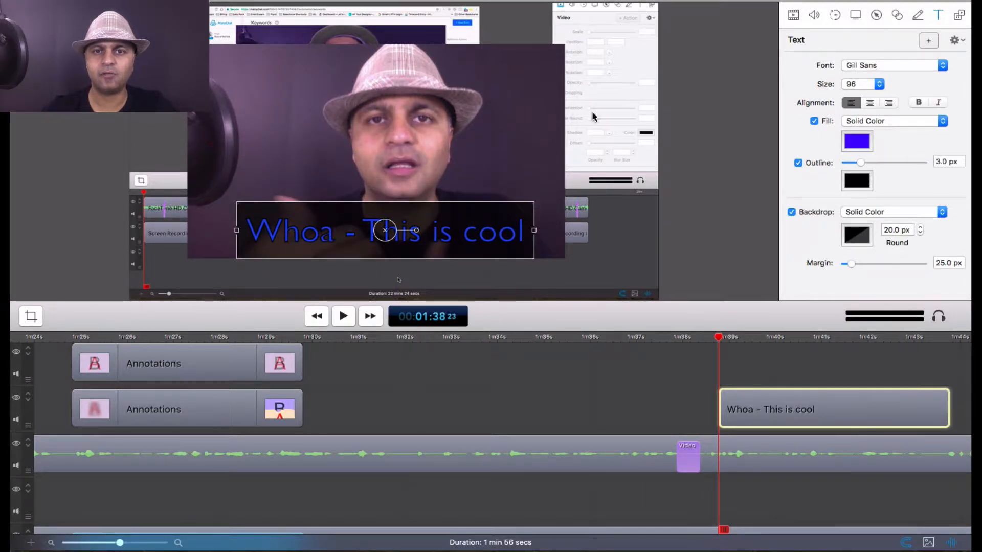
Change the text's outline color to off-white
click(857, 181)
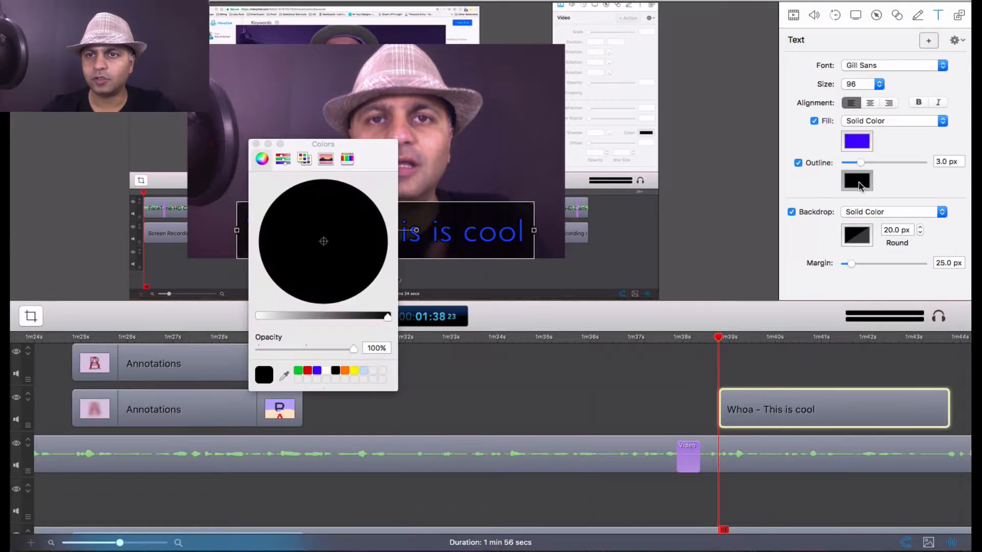
click(327, 372)
click(255, 144)
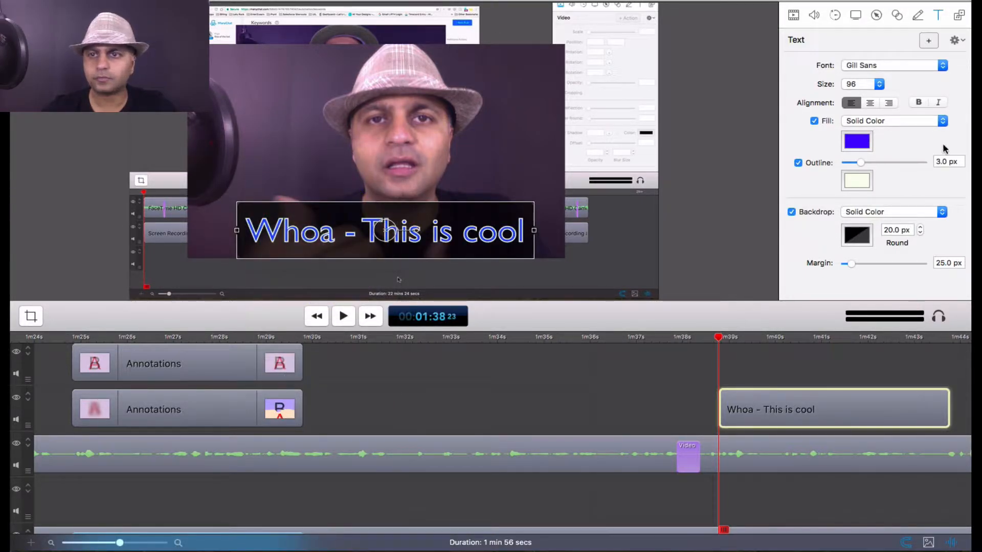
Set the text's outline width to 3.3 px
mouse_move(864, 163)
mouse_down()
mouse_move(881, 162)
mouse_move(862, 161)
mouse_up()
click(875, 84)
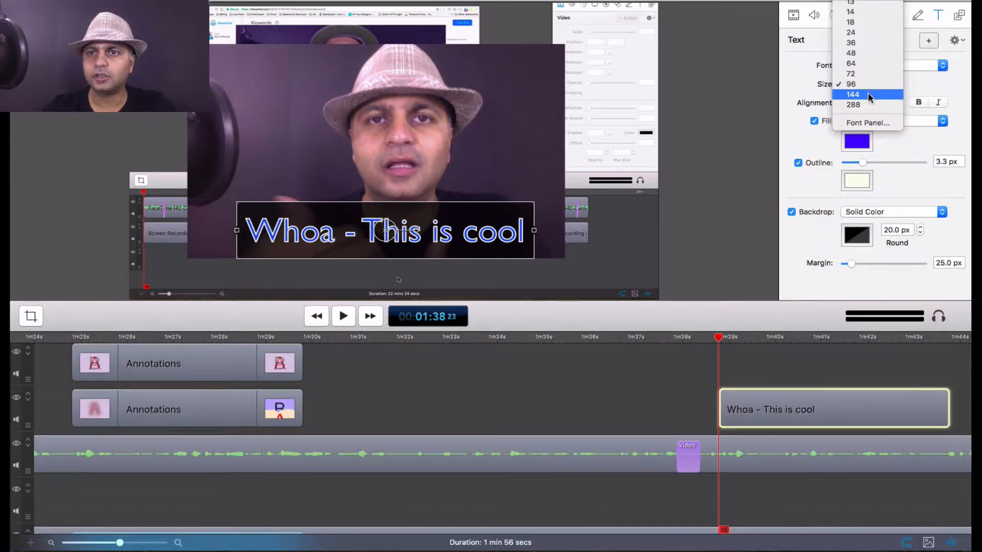
click(924, 163)
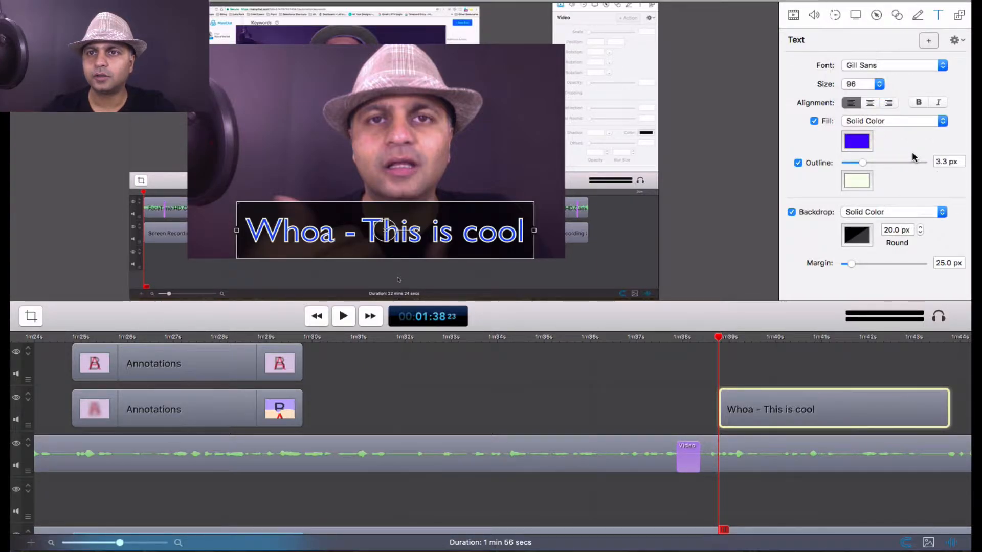
Try size 144 for the text, return it to 96, and refit its box to one line across the lower webcam video
click(867, 86)
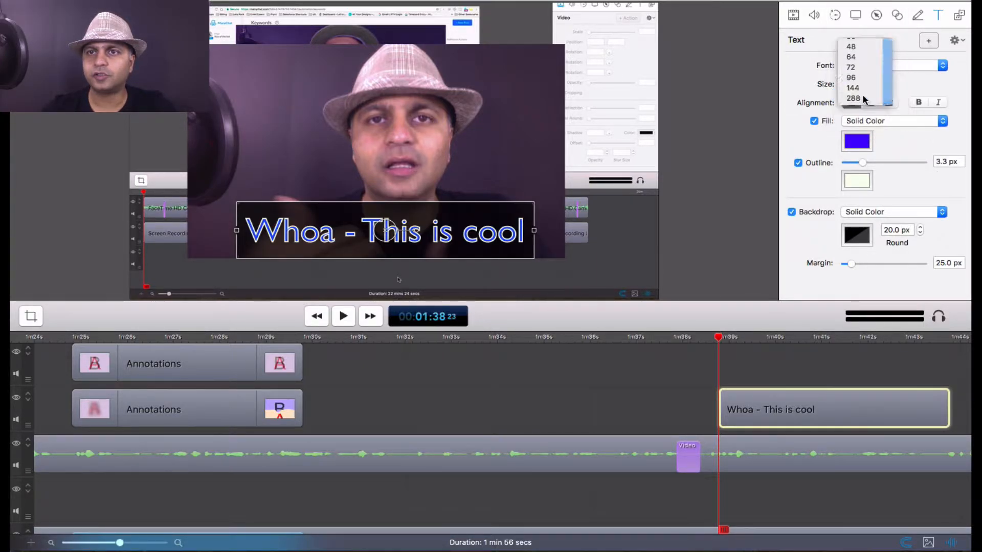
click(862, 95)
drag(409, 200, 366, 200)
drag(620, 228, 473, 227)
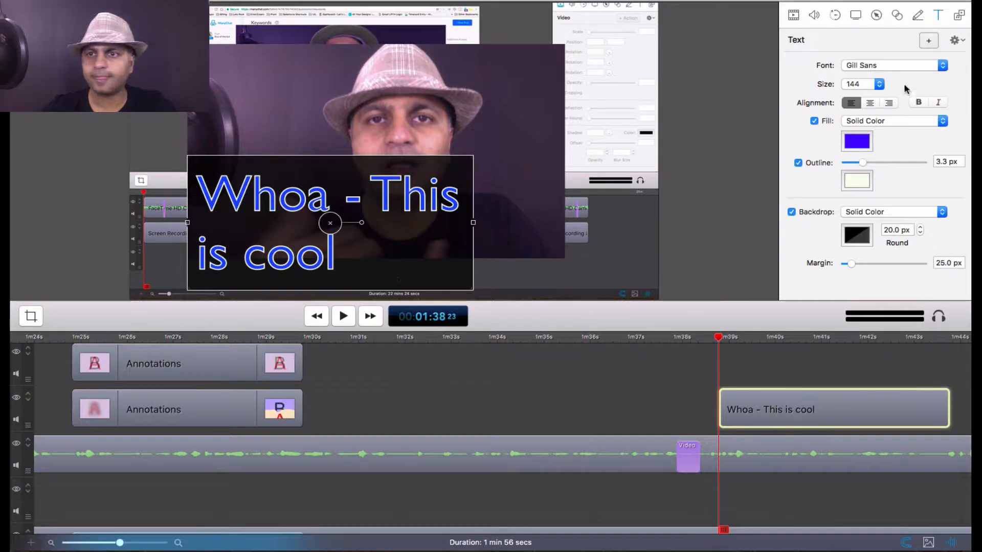
click(879, 84)
click(867, 75)
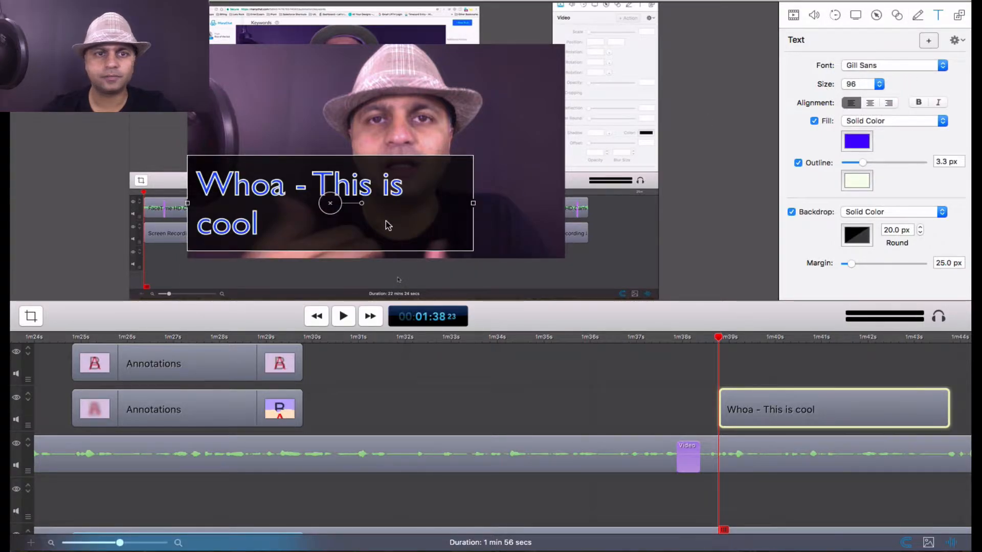
drag(386, 222, 415, 222)
drag(503, 204, 480, 240)
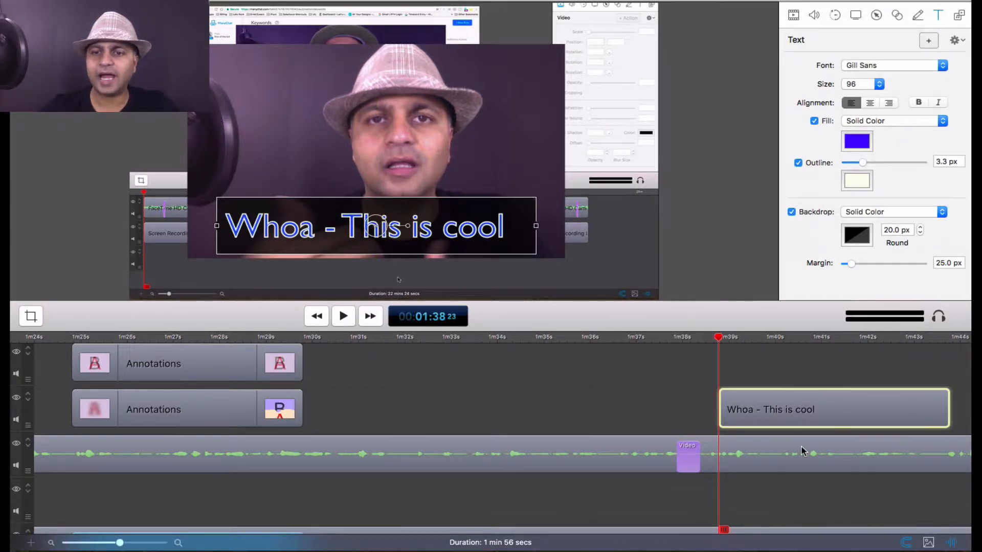
Try starting and ending transitions on the "Whoa - This is cool" clip and undo them
right_click(789, 410)
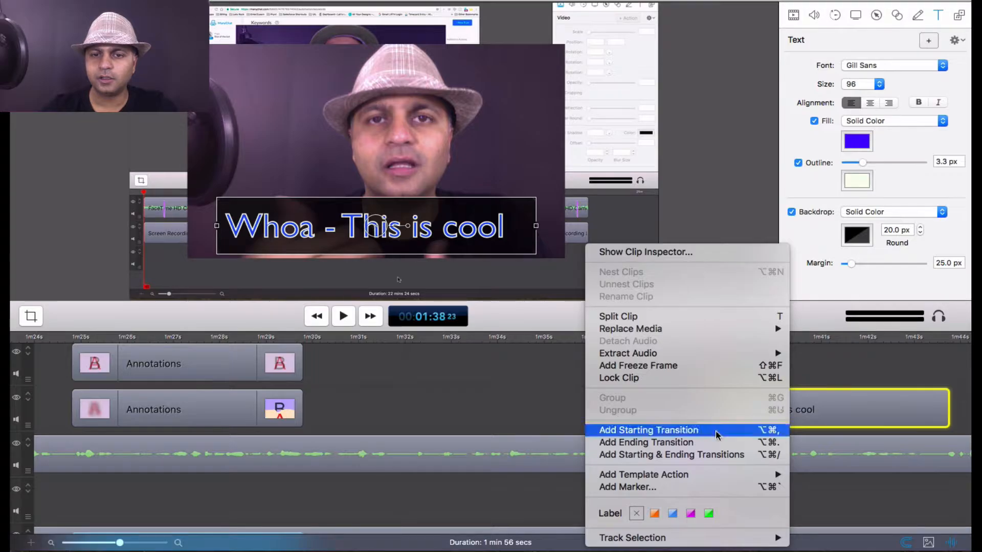
click(676, 456)
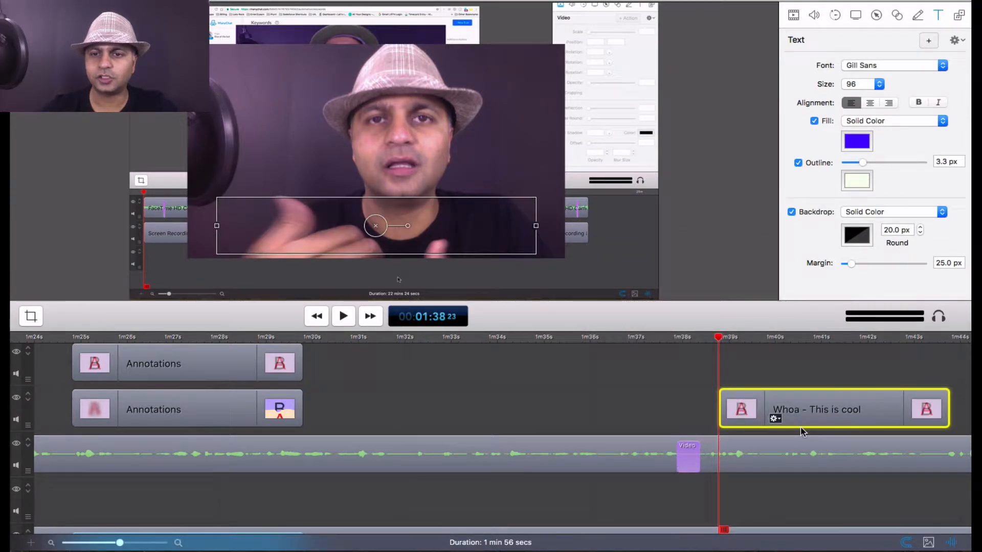
key(super+z)
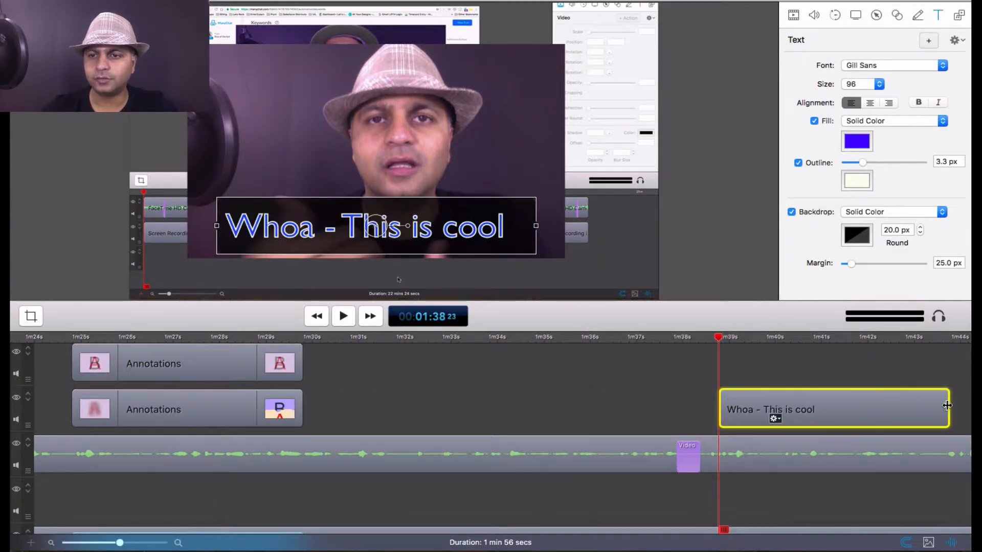
Shorten the "Whoa - This is cool" clip on the timeline to about 1 second
drag(949, 404, 791, 403)
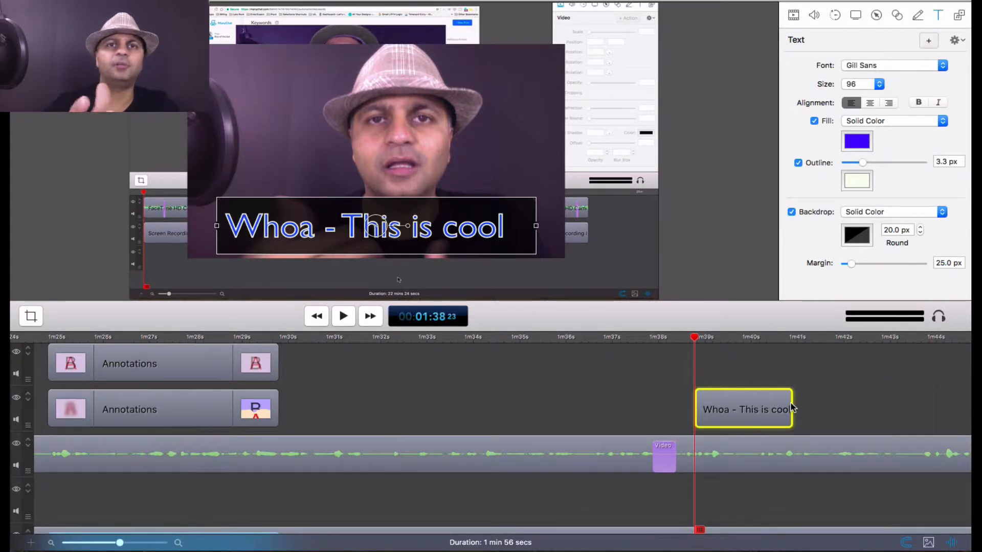
click(675, 361)
click(717, 395)
drag(790, 401, 740, 401)
click(647, 404)
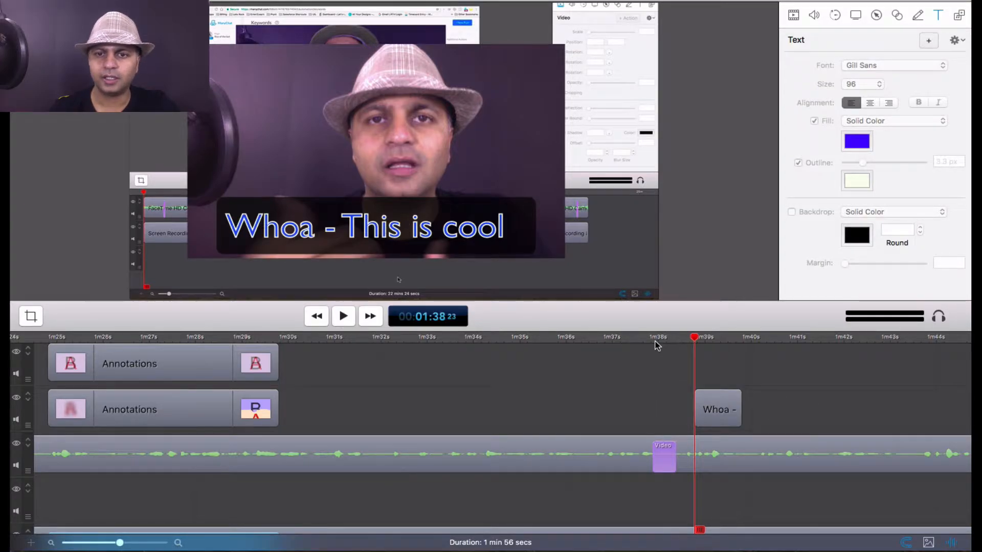
Play back the timeline from about 1m38s through the end of the text clip to preview the title
click(654, 342)
key(space)
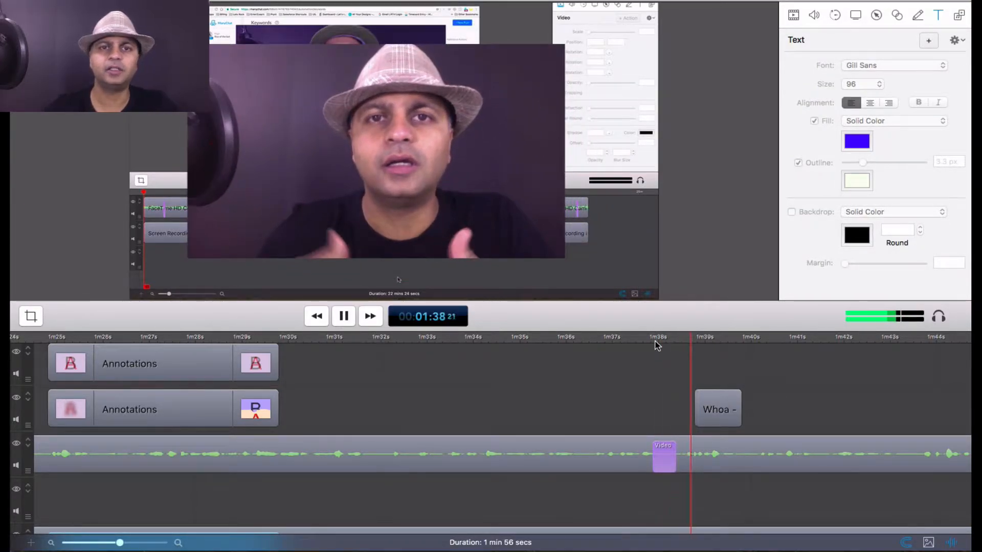
key(space)
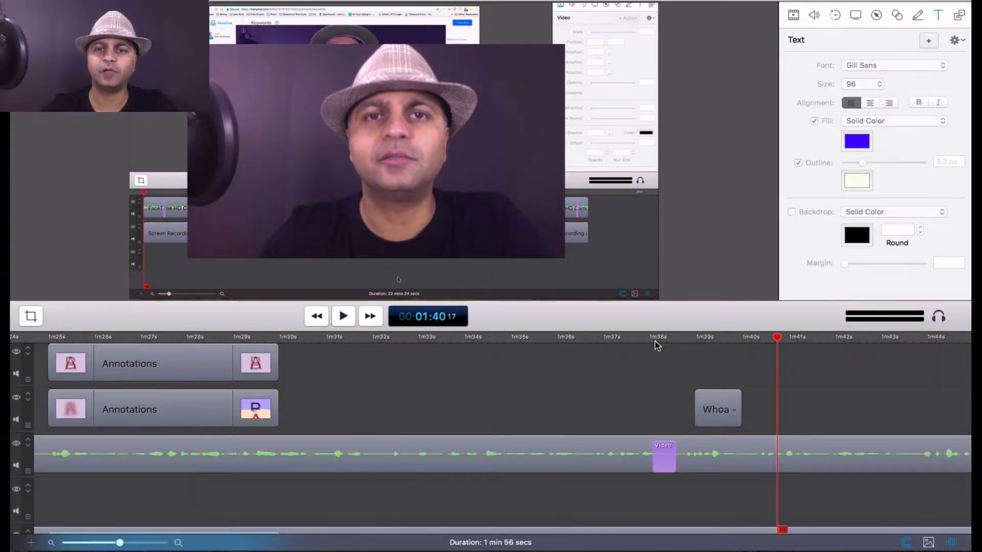
Add a video action to the webcam clip at 1m40s that shrinks it to 22% scale in the frame's lower-right corner at 594, -345
scroll(793, 409, down, 2)
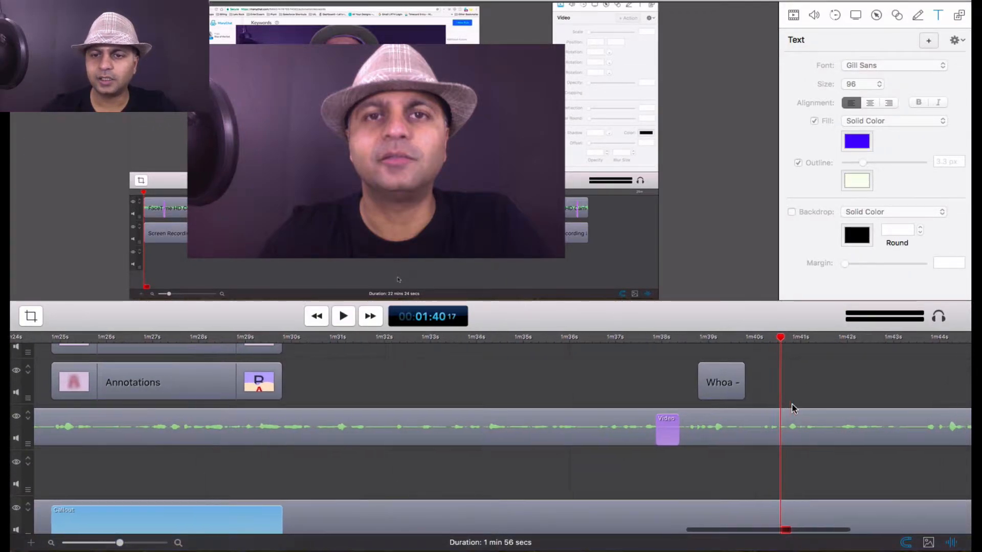
scroll(792, 409, right, 6)
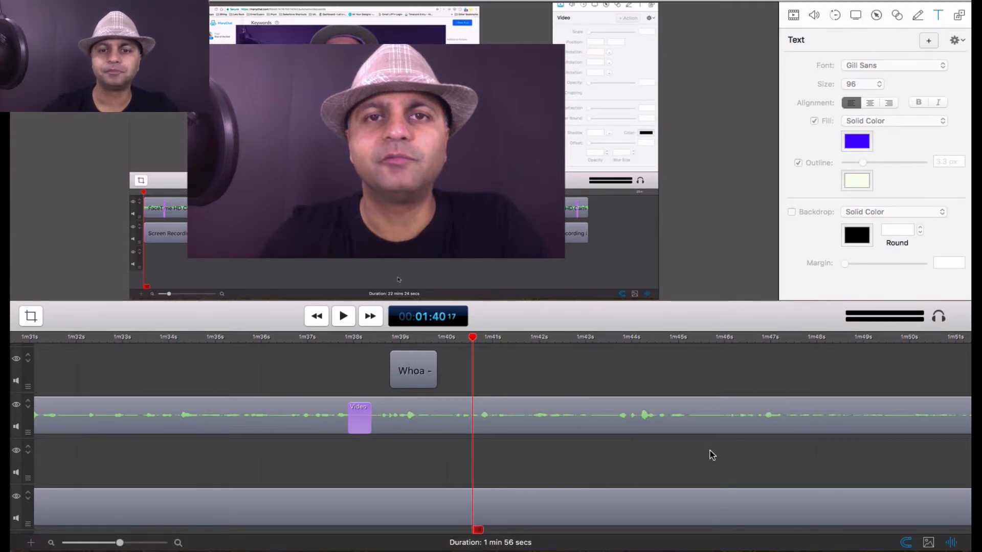
scroll(710, 451, right, 2)
drag(630, 329, 630, 238)
click(621, 366)
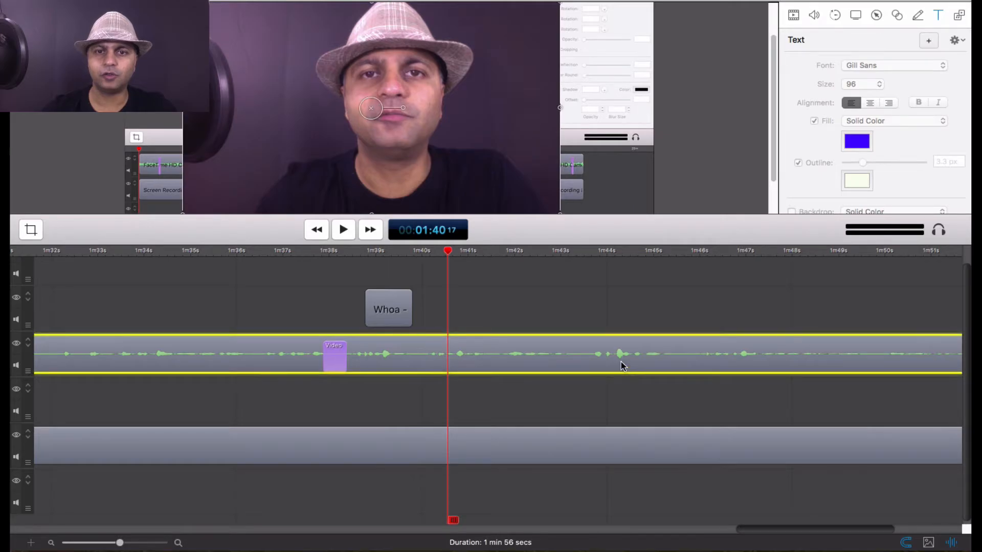
drag(584, 244, 584, 341)
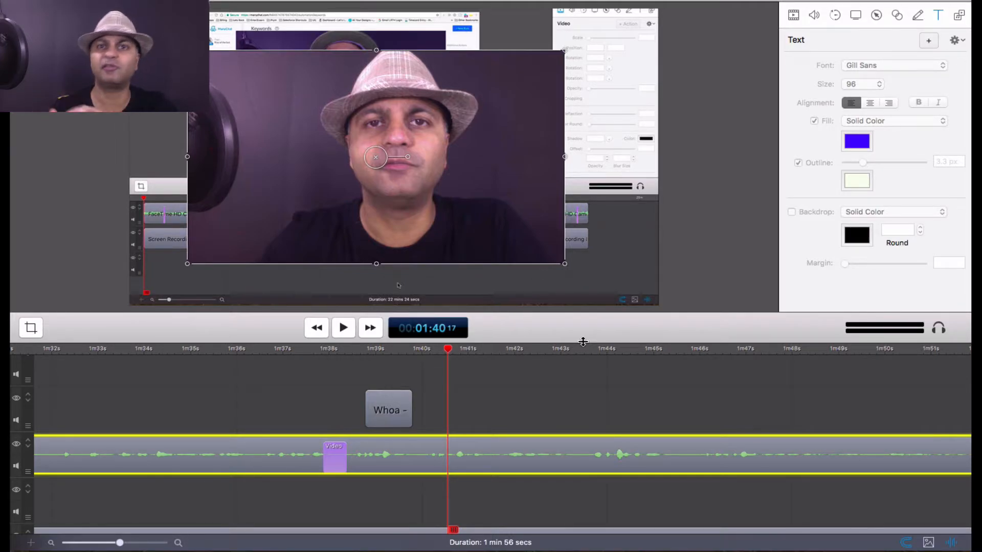
scroll(587, 436, down, 3)
scroll(587, 435, right, 3)
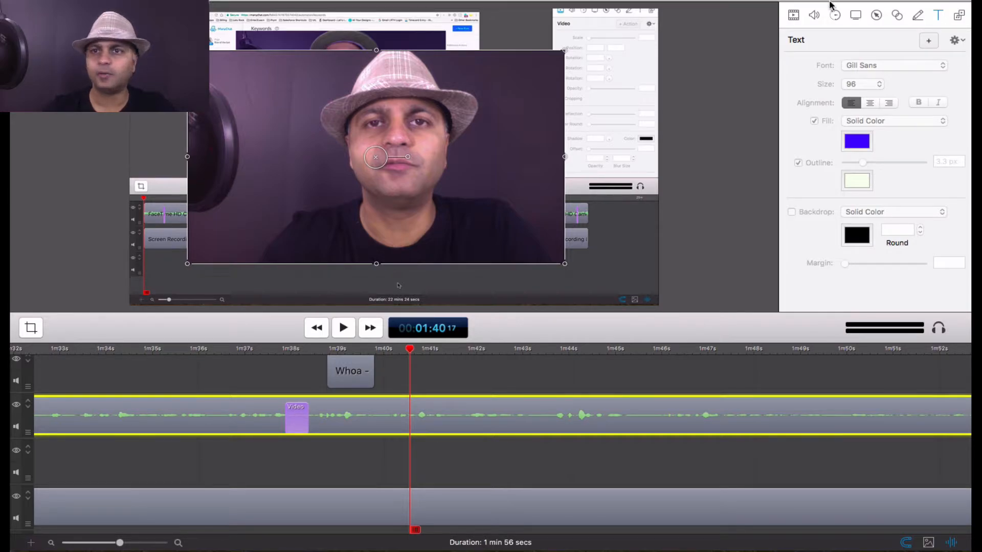
click(793, 16)
click(919, 40)
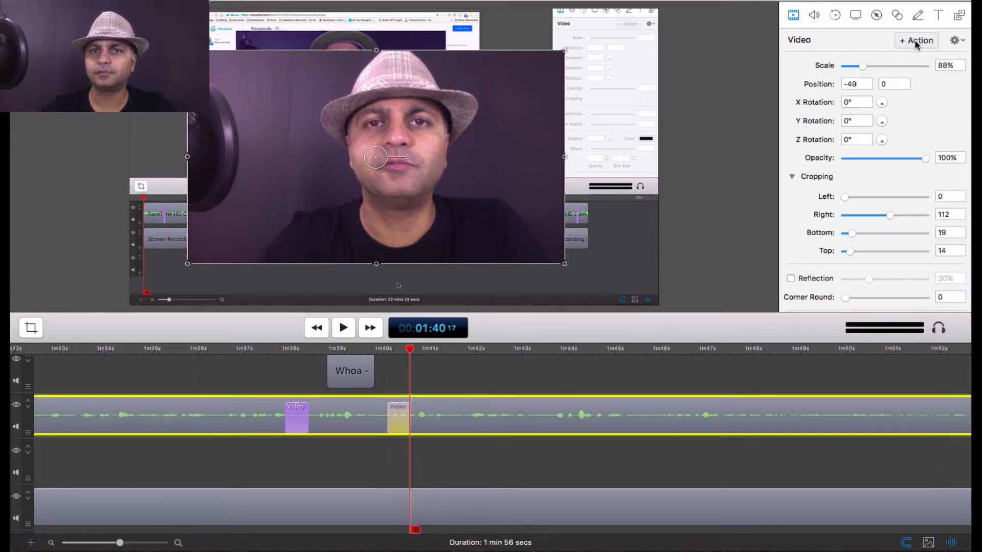
drag(188, 50, 445, 232)
drag(516, 256, 612, 300)
Split the webcam and screen recording clips together at the playhead, right after the new video action
scroll(587, 412, down, 1)
scroll(585, 408, up, 1)
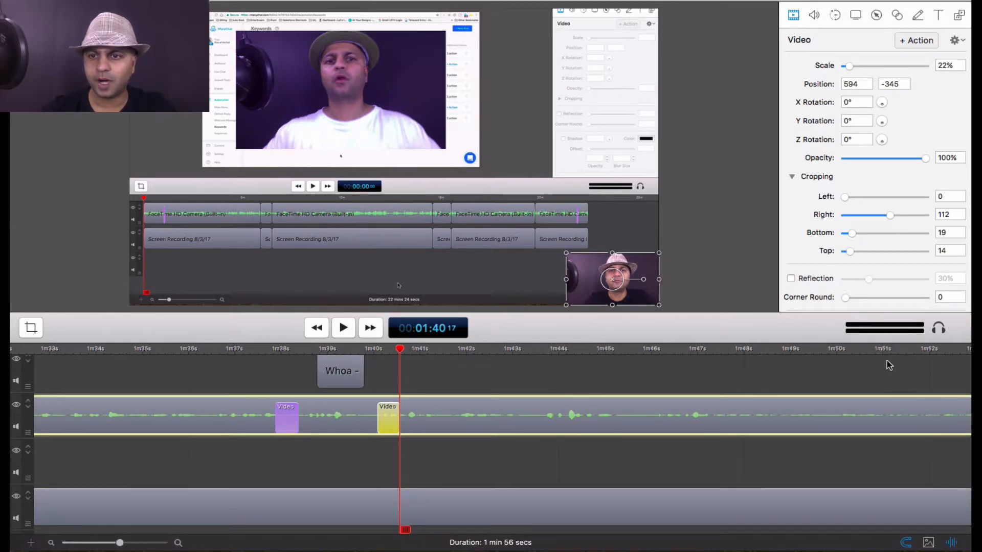
scroll(887, 361, right, 10)
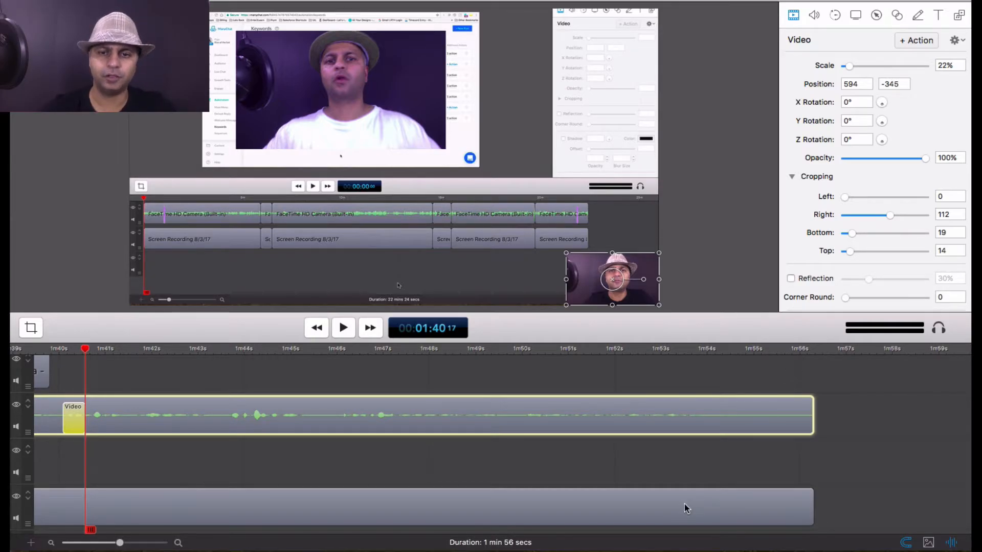
drag(825, 499, 765, 417)
scroll(765, 417, left, 6)
scroll(766, 417, right, 6)
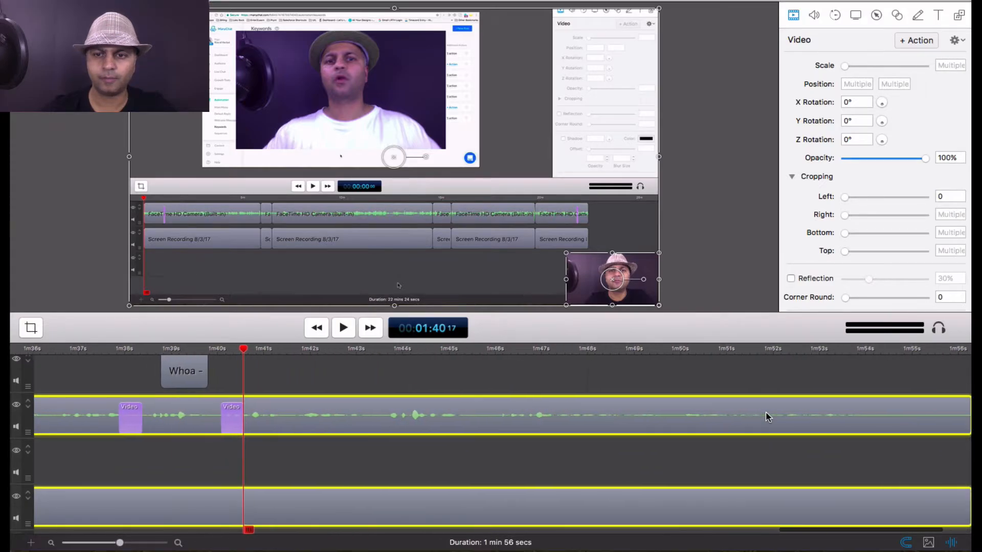
scroll(681, 405, left, 2)
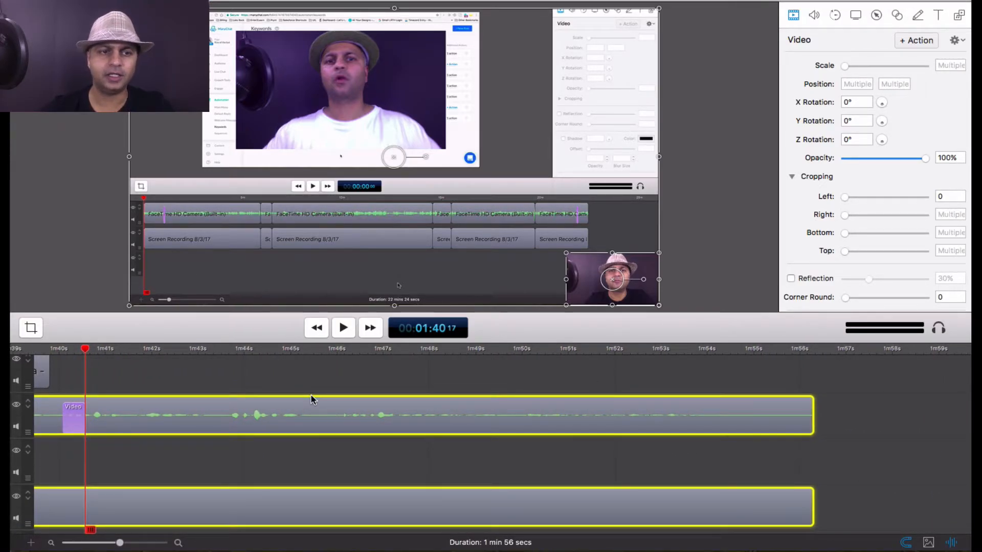
key(t)
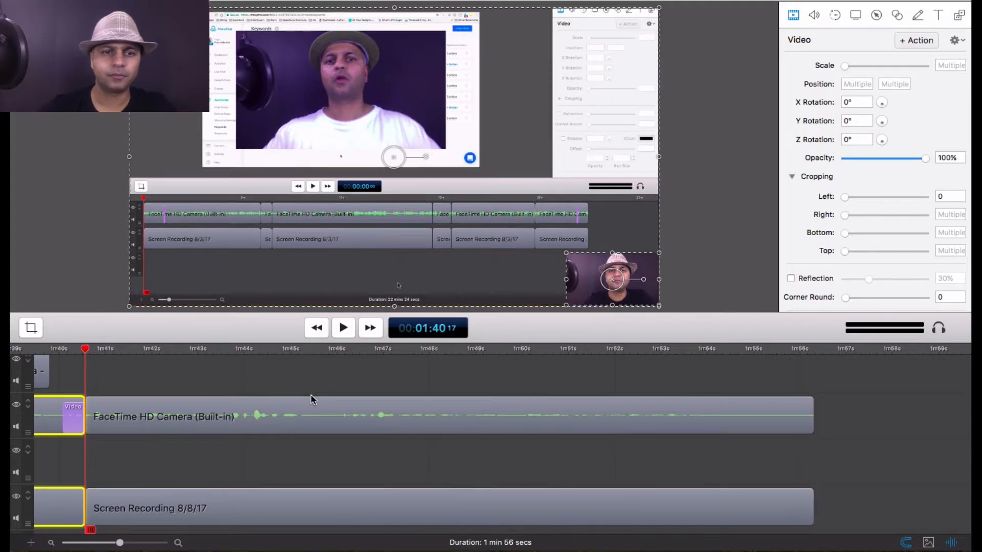
Delete the webcam clip segment that follows the split
click(321, 403)
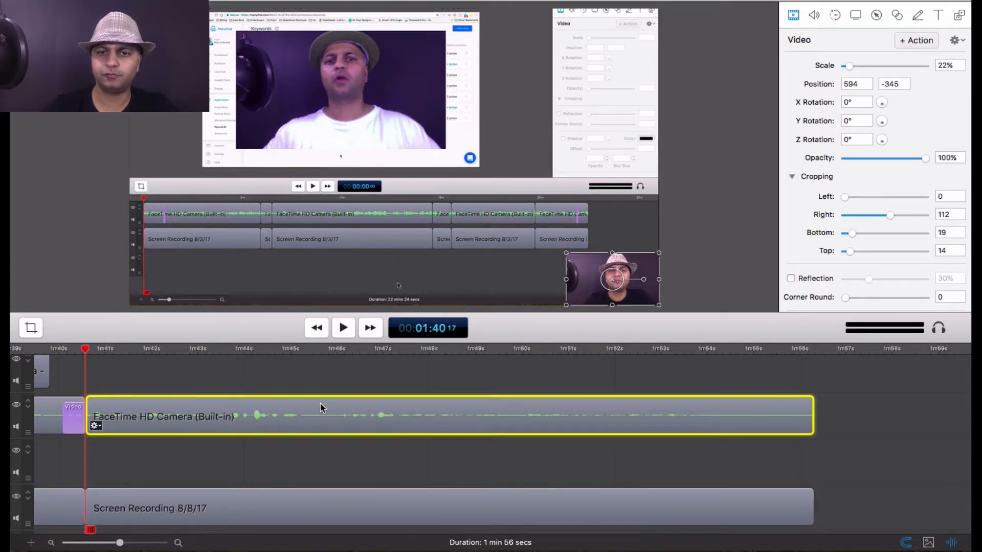
key(Delete)
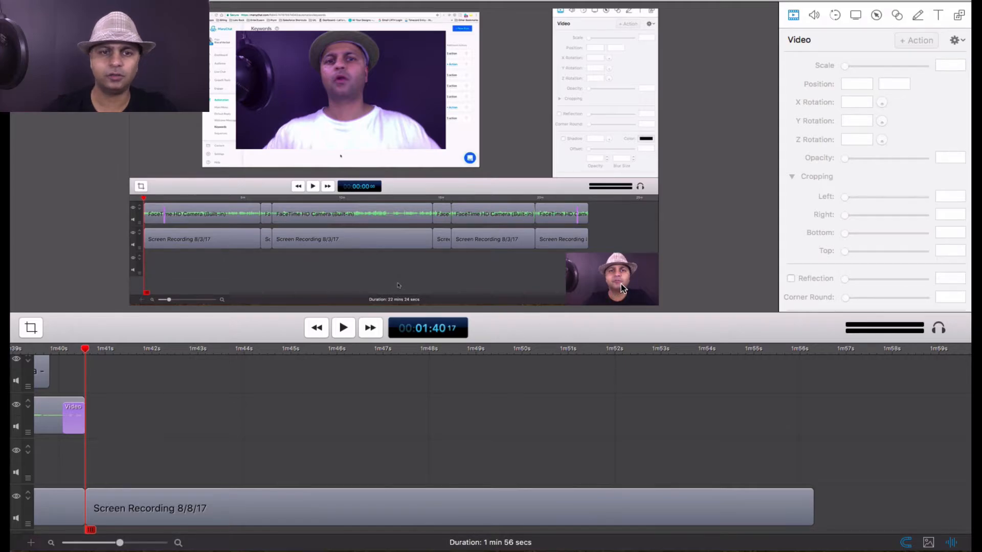
click(616, 289)
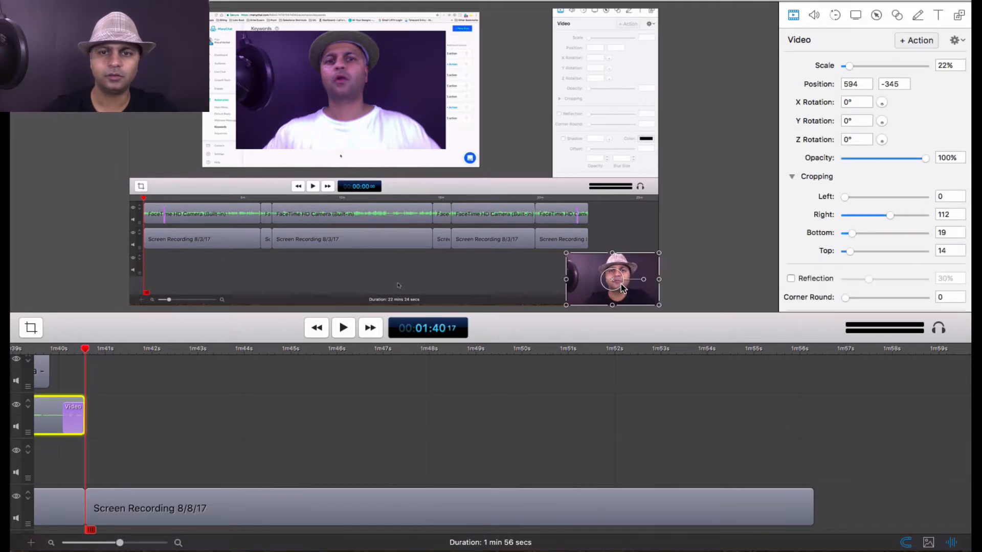
Play back the screen recording segment after the split to about 1m42s
click(400, 498)
key(space)
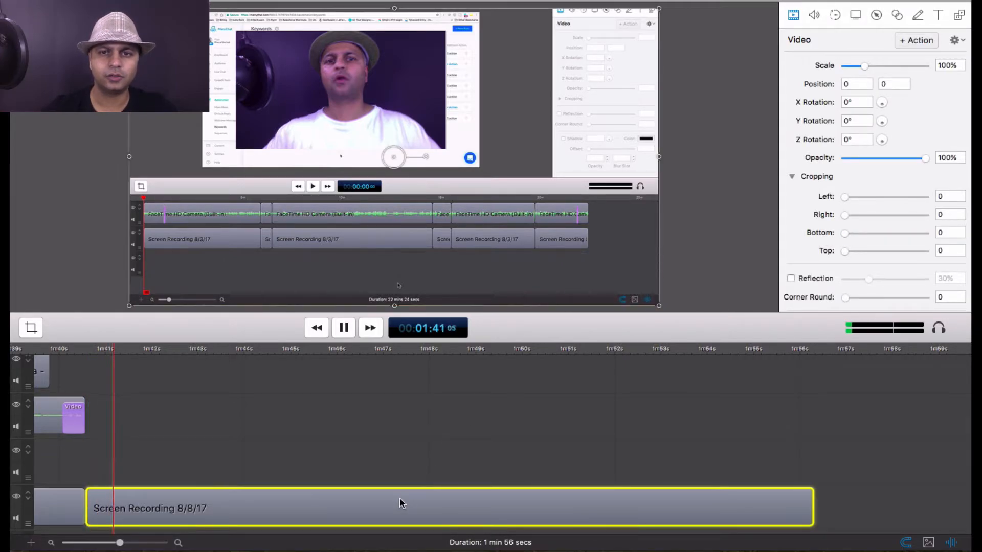
key(space)
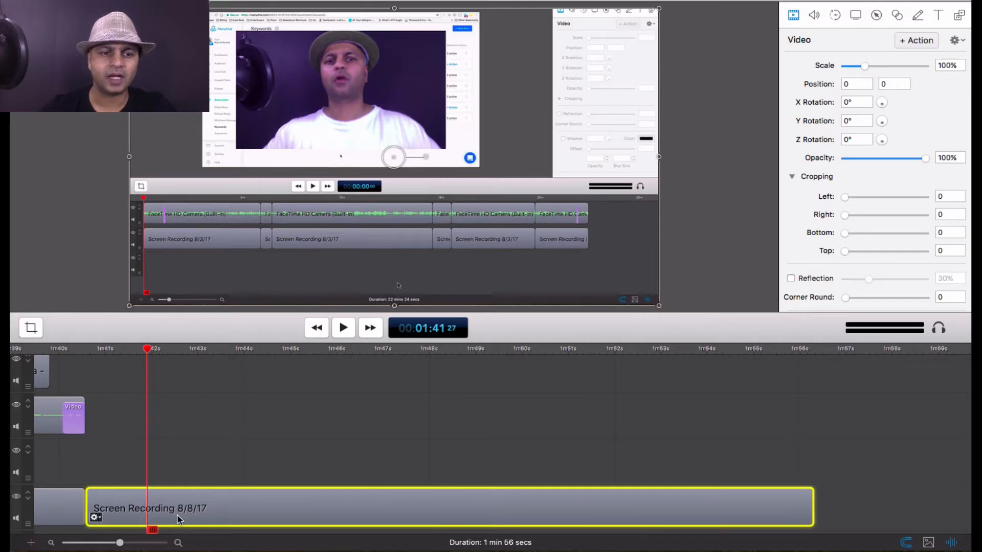
Raise the speed of the screen recording segment after the split to about 300% through its clip inspector
click(97, 518)
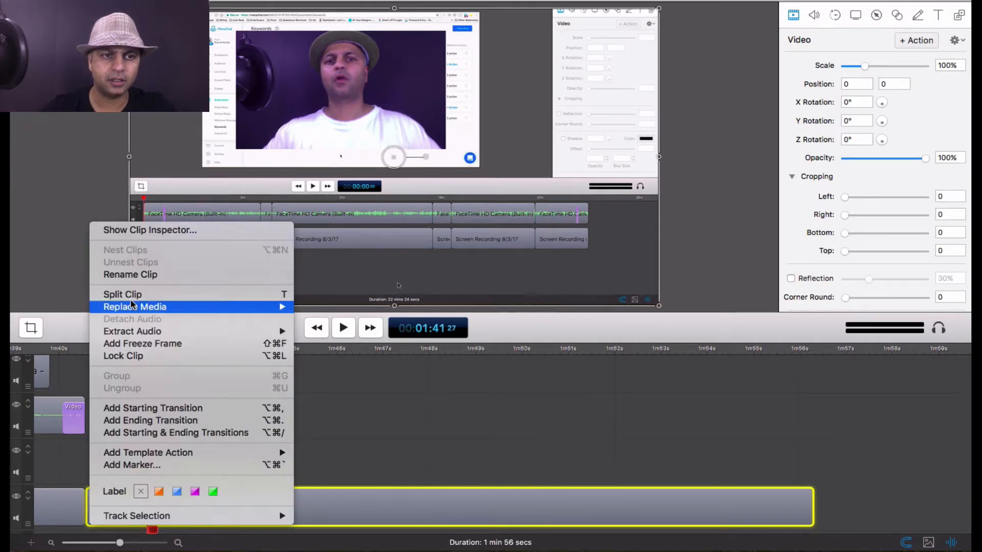
click(307, 443)
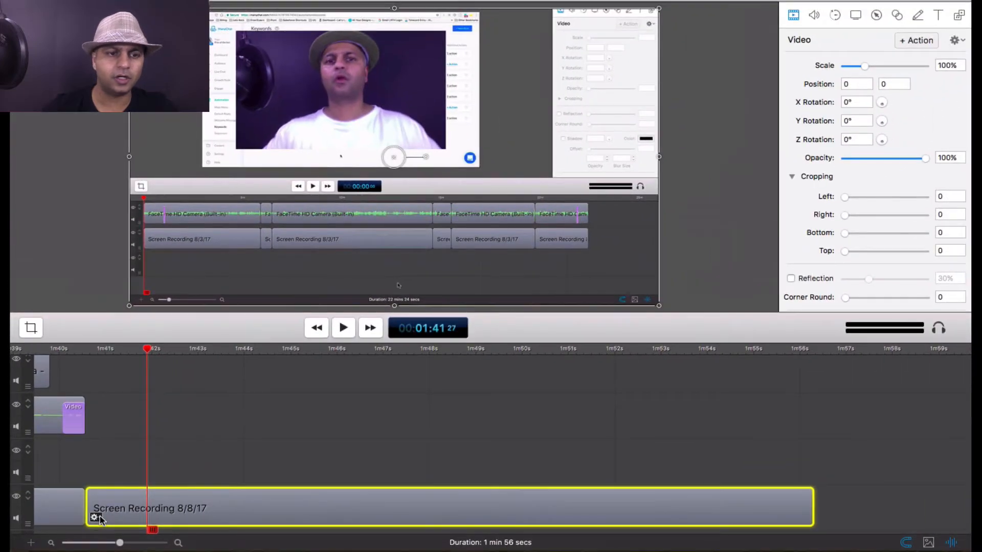
click(99, 516)
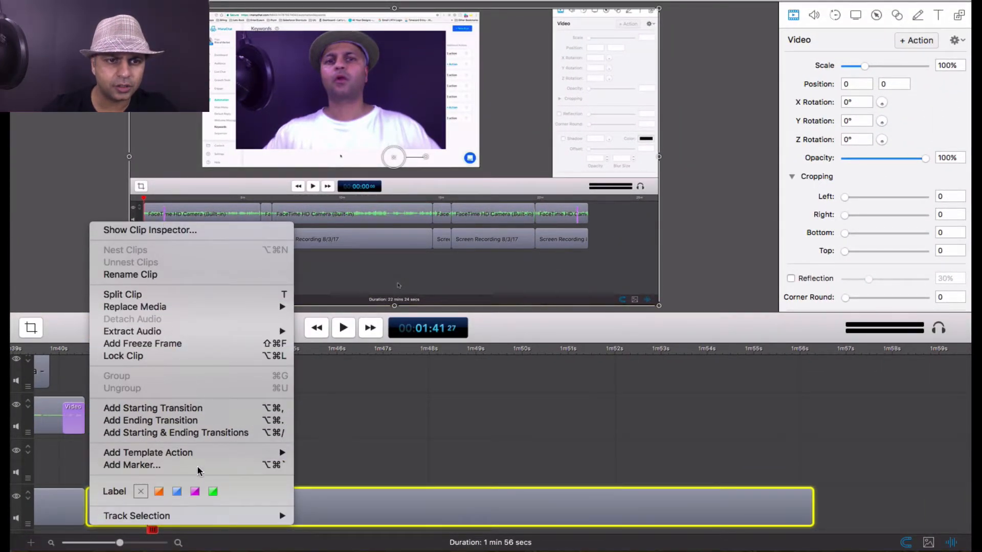
click(172, 231)
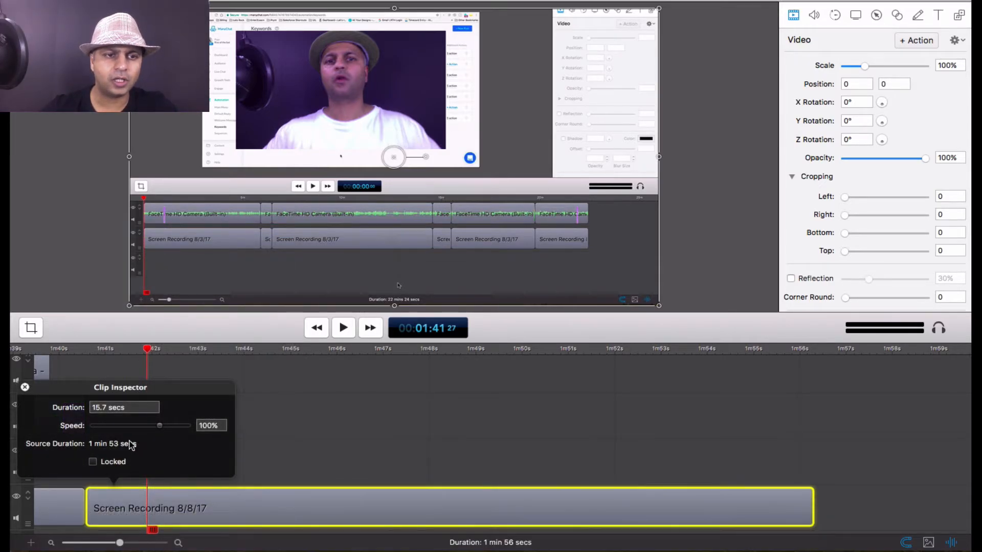
click(219, 428)
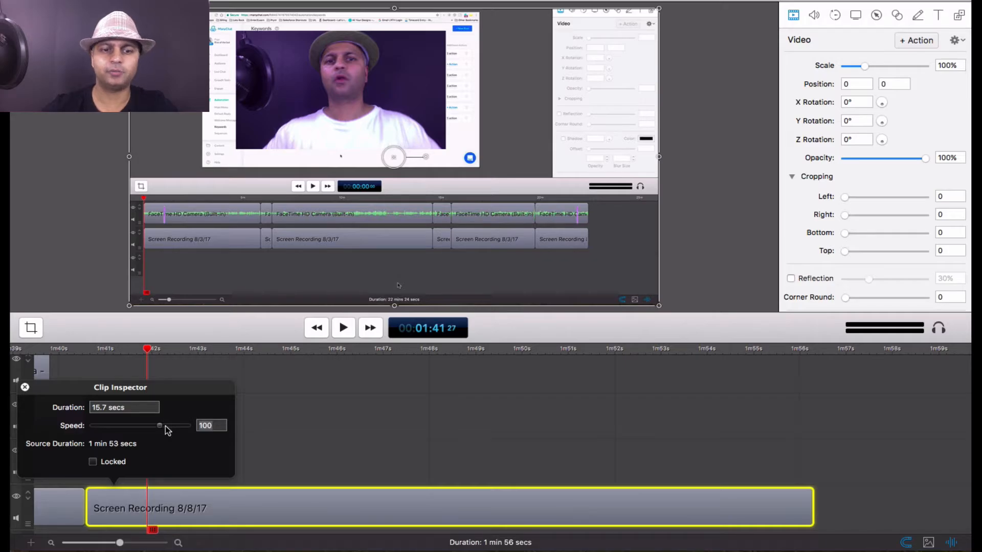
key(Return)
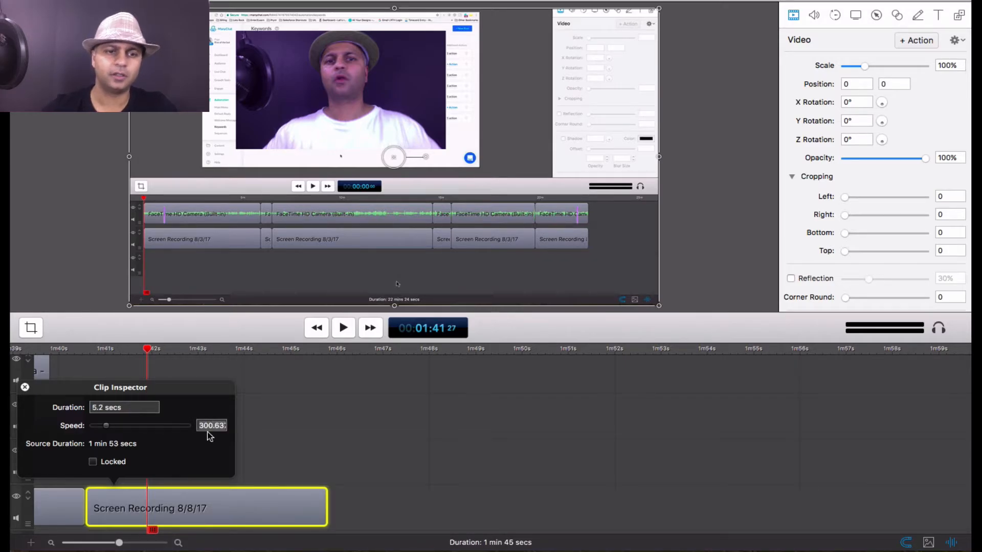
Close the clip inspector of the sped-up screen recording segment
key(BackSpace)
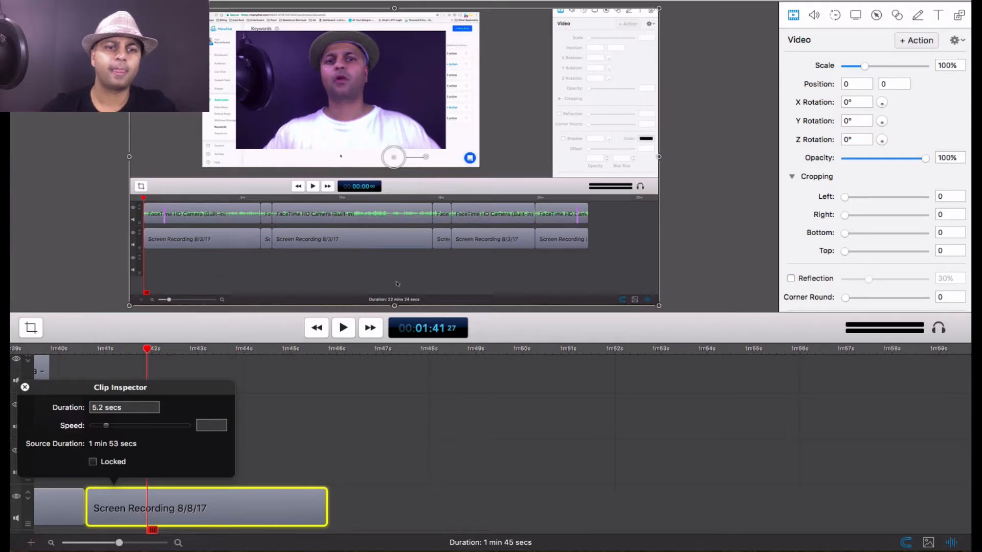
click(425, 527)
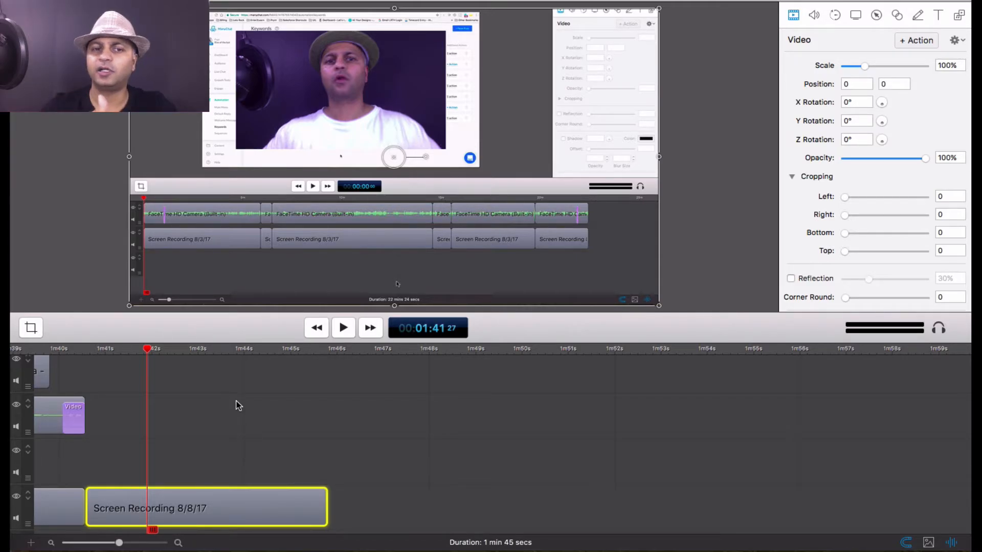
Switch to Finder and import Safety_Net.mp3 from the Royalty Free Music folder in Lets rock the hotel into the ScreenFlow media library
click(959, 15)
click(197, 523)
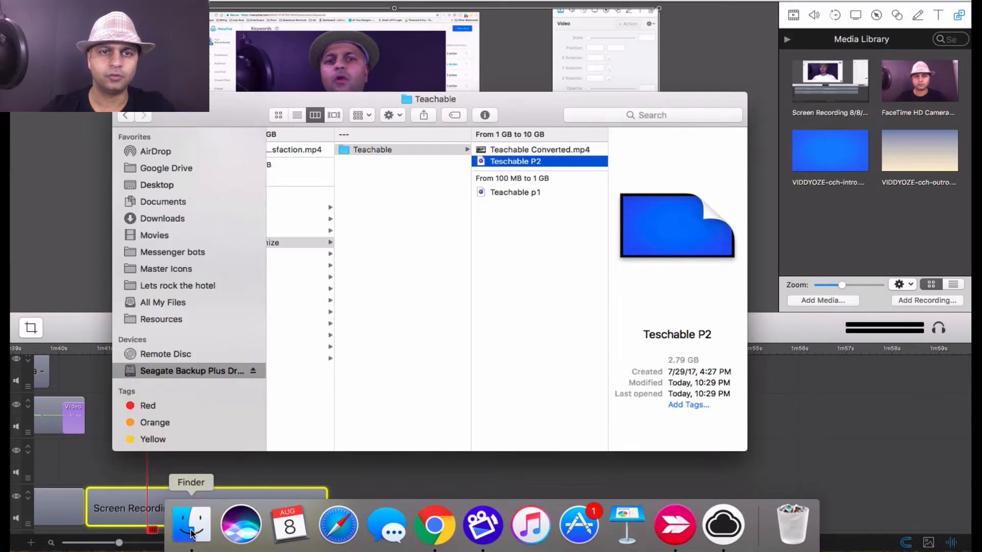
click(174, 287)
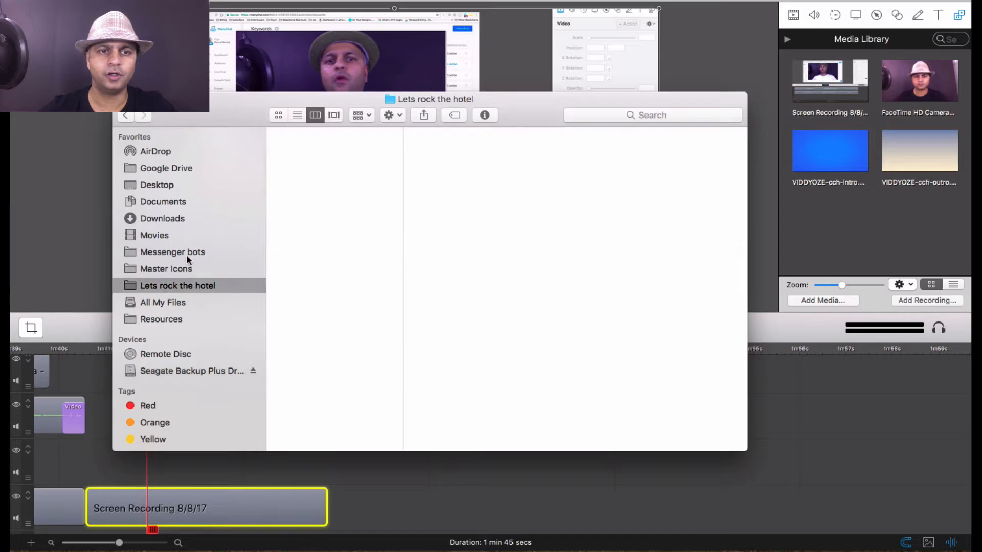
click(583, 116)
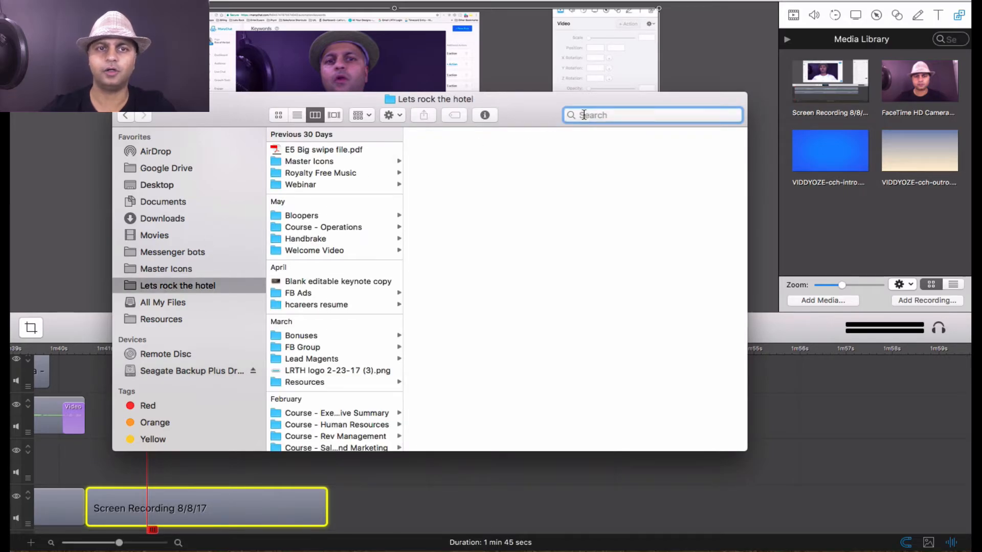
click(334, 175)
click(453, 151)
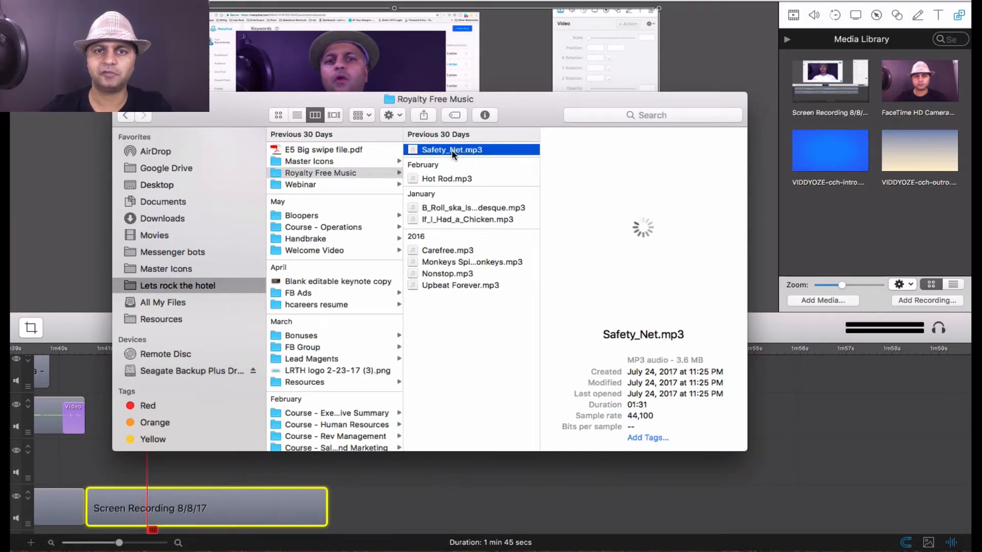
drag(454, 151, 855, 200)
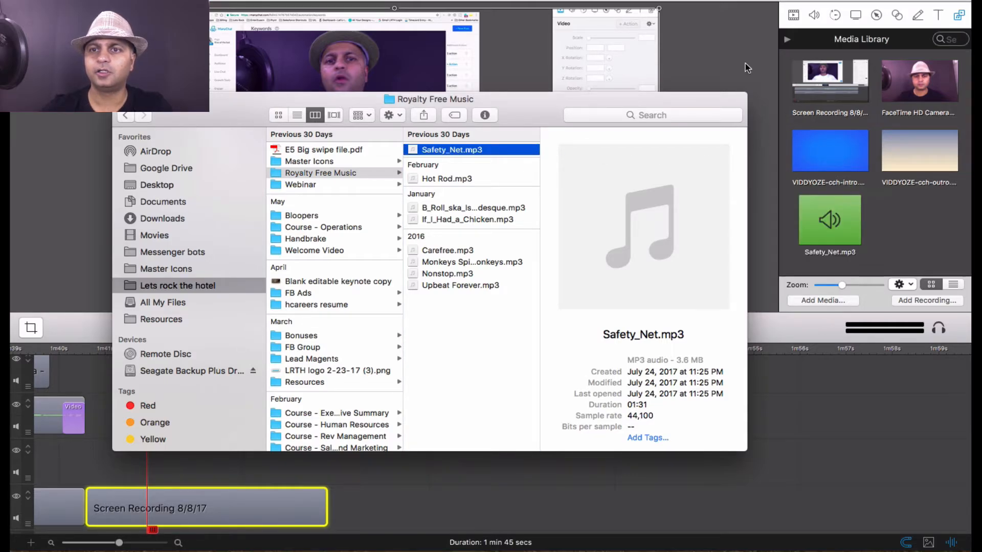
Add Safety_Net.mp3 to the track below the screen recording, aligning its start with the start of the sped-up segment
click(748, 65)
drag(843, 237, 448, 522)
scroll(373, 427, left, 5)
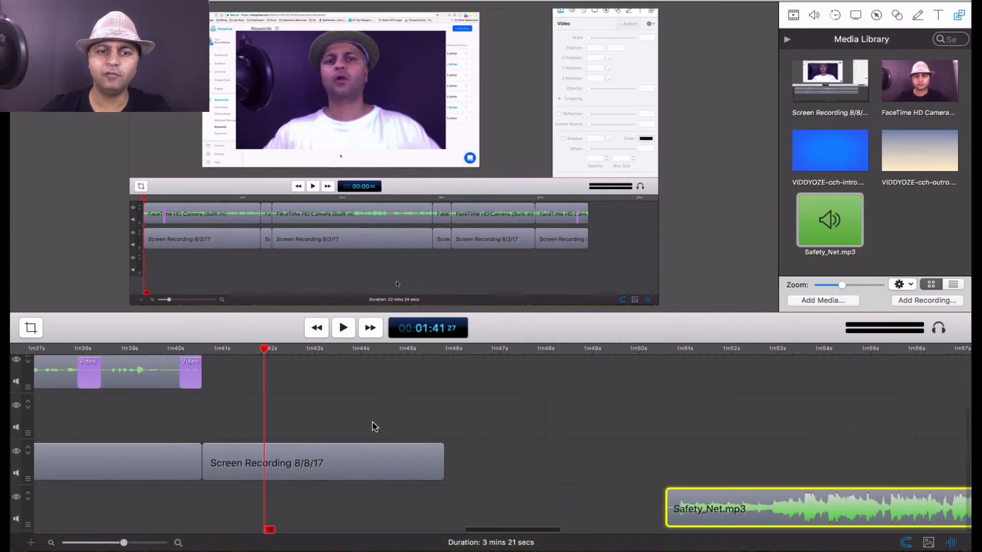
drag(757, 507, 300, 504)
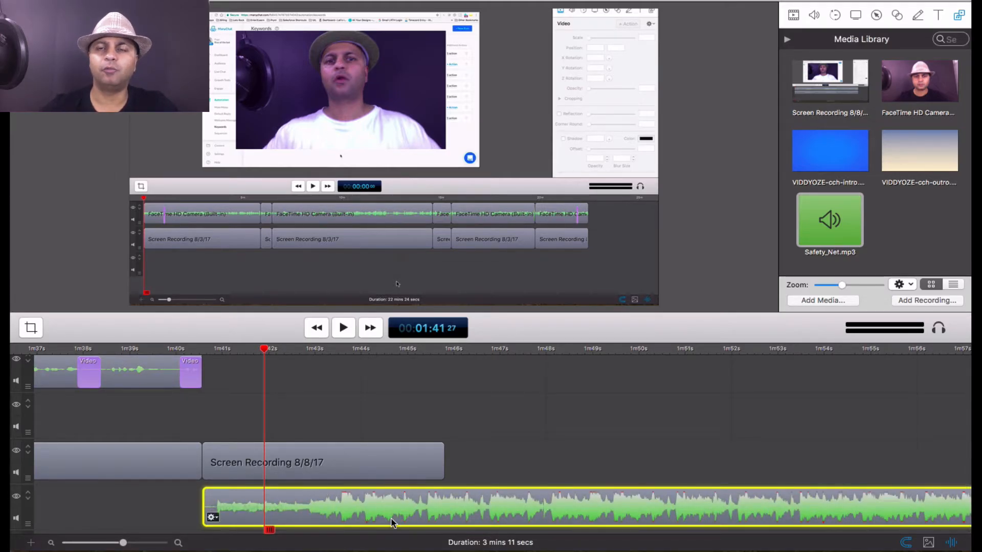
Preview the music under the sped-up segment and return the playhead to the start of the music clip
key(space)
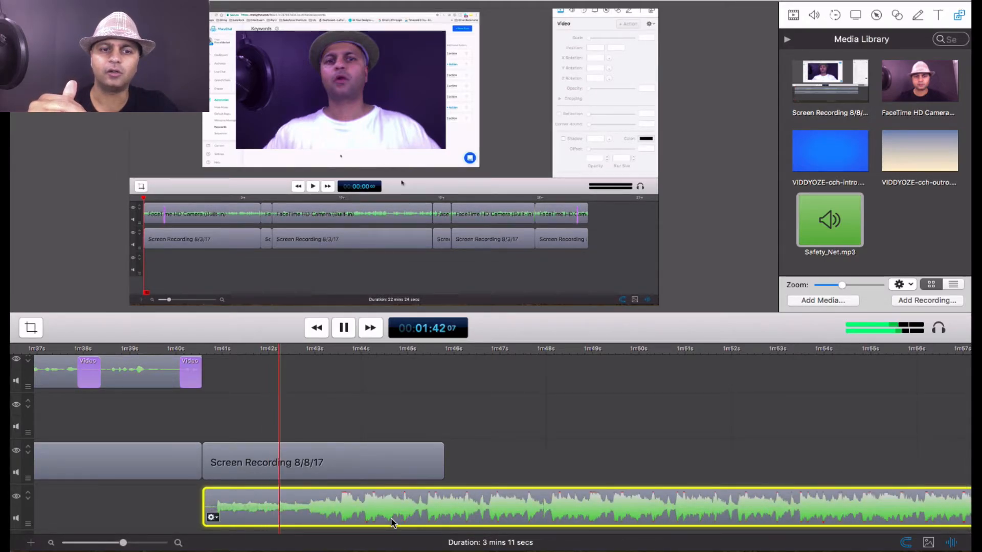
key(space)
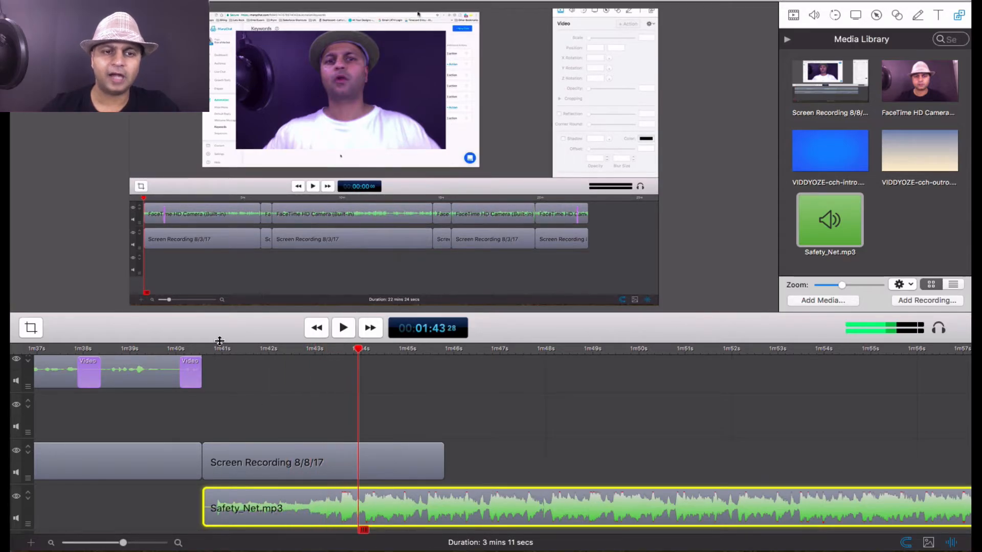
click(208, 350)
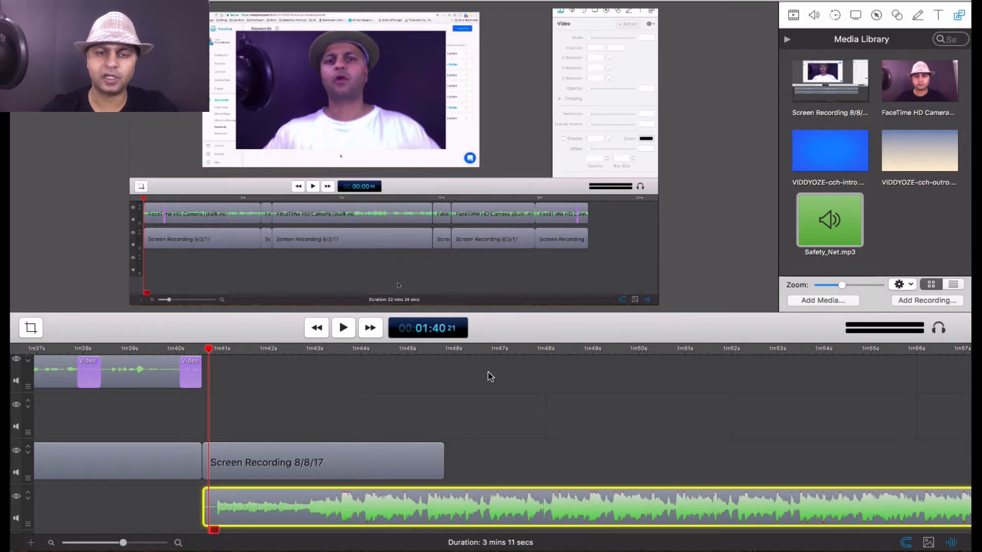
Set the volume of the Safety_Net.mp3 clip to 5%
click(814, 17)
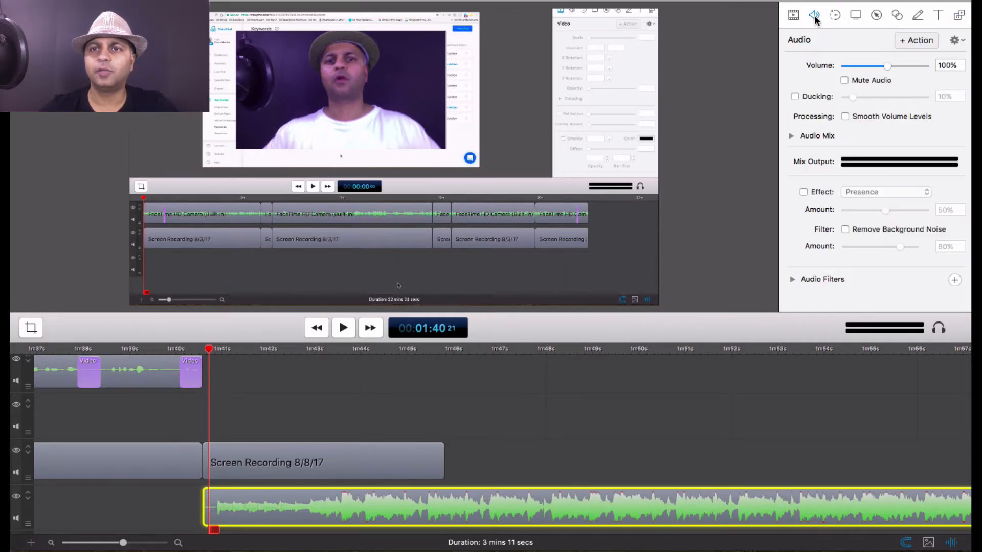
drag(963, 67, 902, 63)
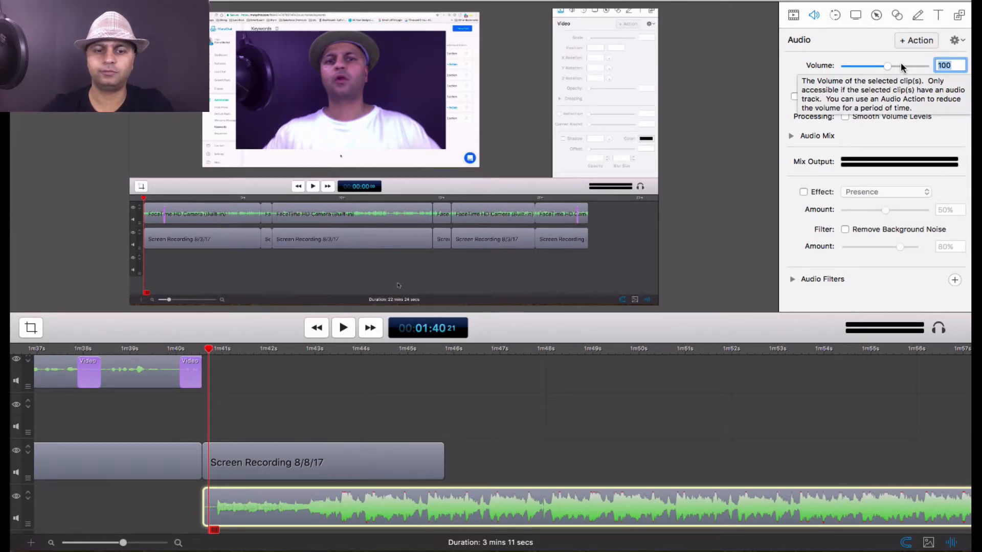
text(5)
key(Return)
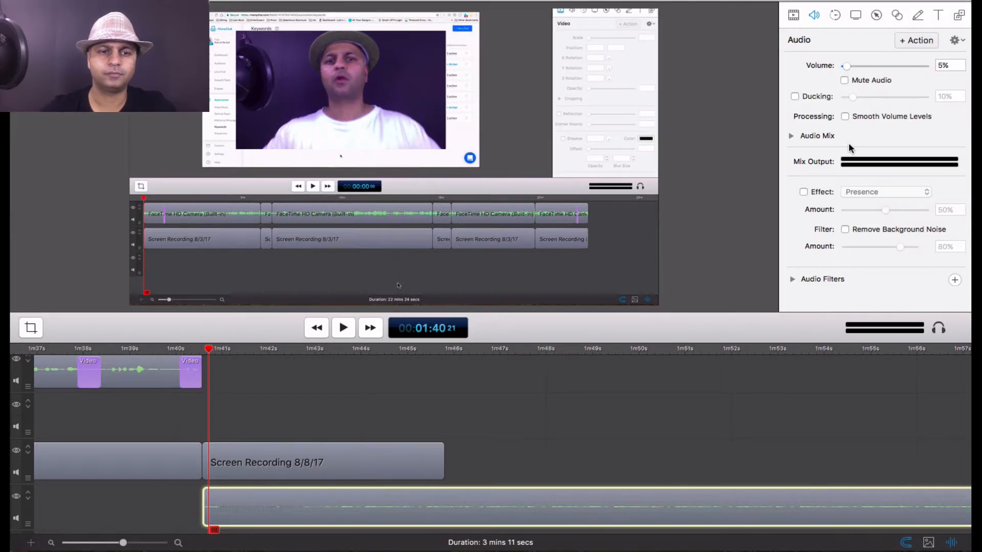
Play back the sped-up segment with the quieter music, raising the system volume, and stop near the segment's end
click(345, 328)
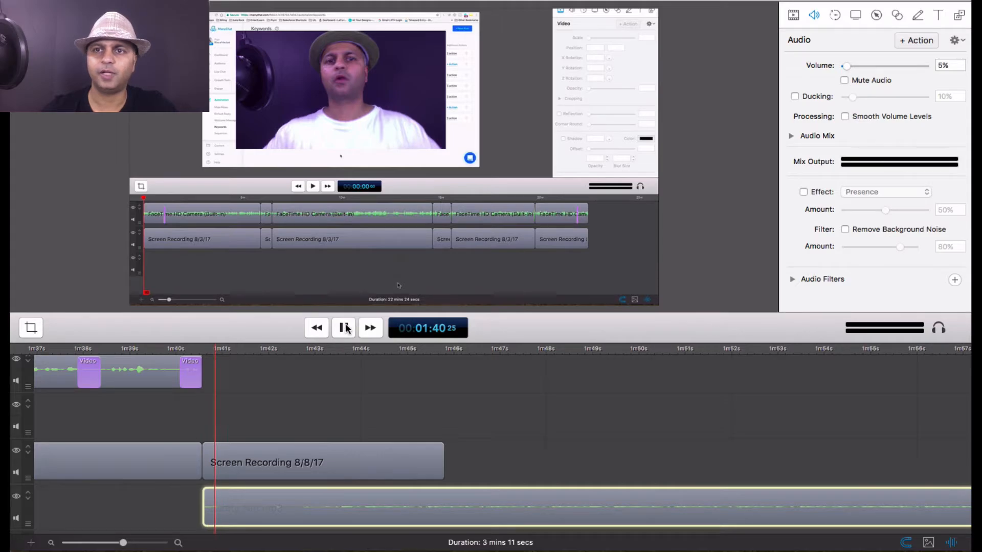
key(XF86AudioRaiseVolume)
key(XF86AudioRaiseVolume)
key(XF86AudioRaiseVolume)
key(XF86AudioRaiseVolume)
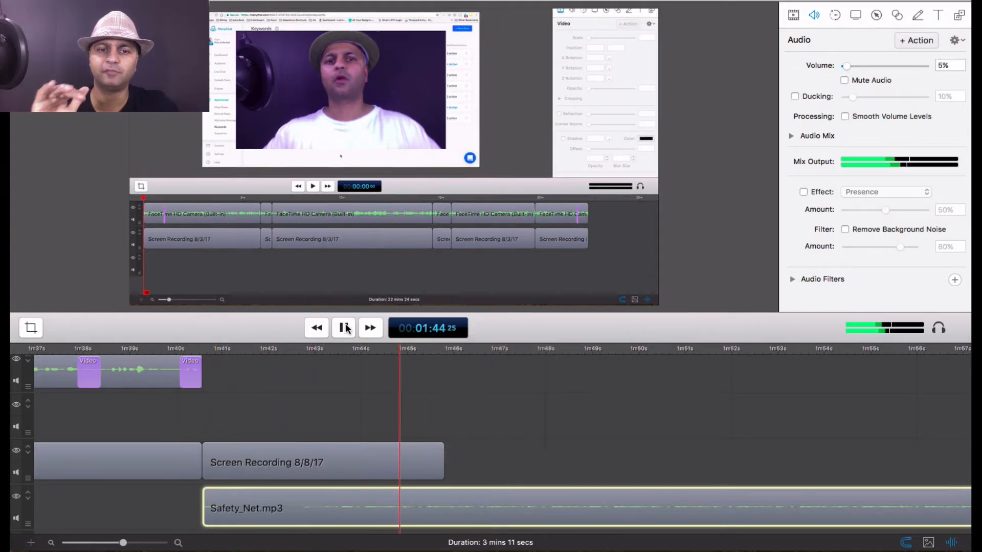
click(347, 329)
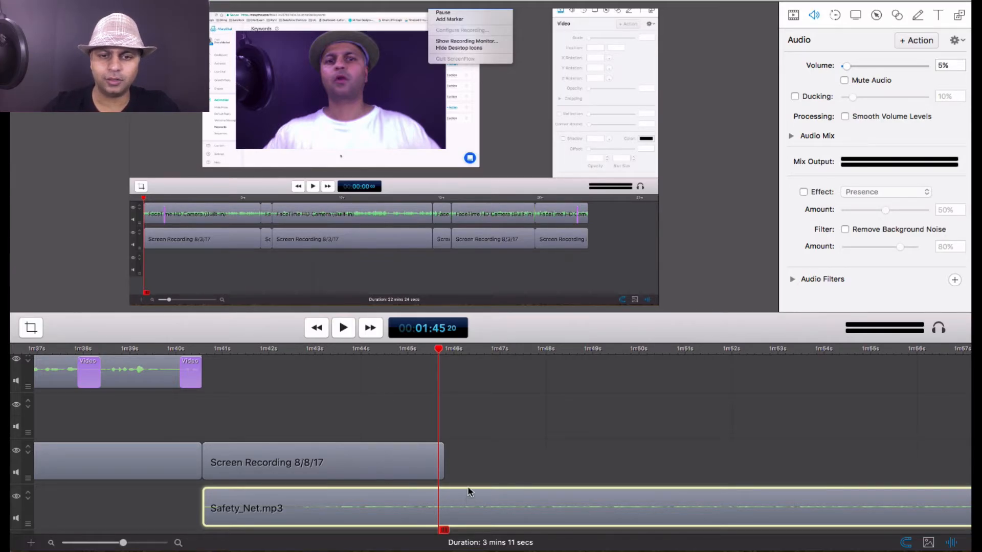
Split the Safety_Net.mp3 clip at the end of the screen recording and delete the part beyond it
click(449, 352)
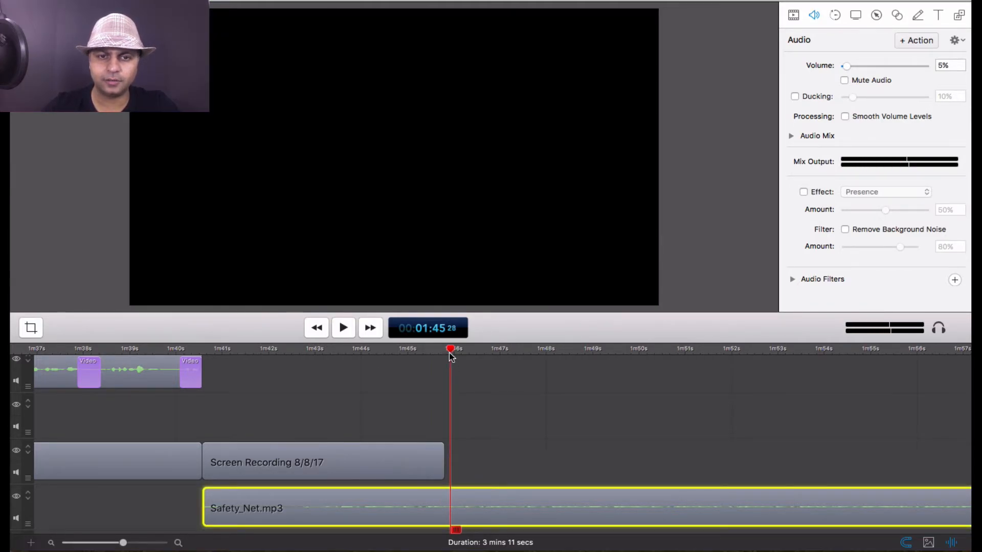
drag(449, 352, 445, 352)
key(t)
click(578, 505)
key(Delete)
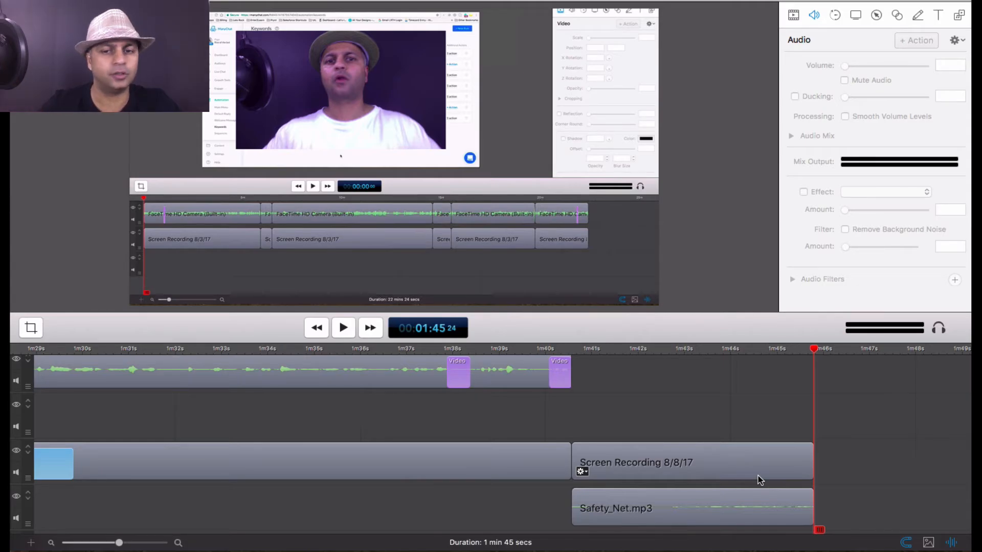
Return to the beginning of the timeline and place the playhead at about 11 seconds
click(316, 329)
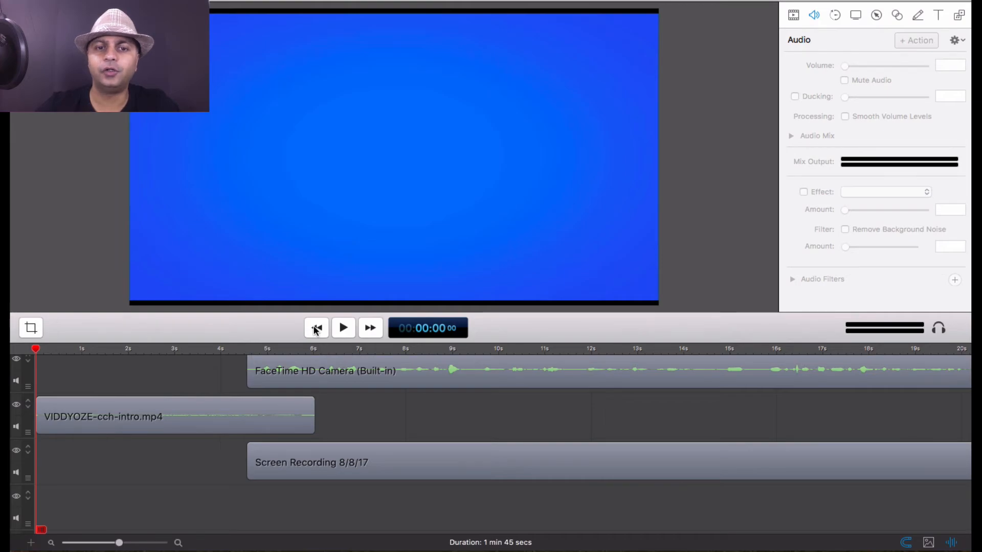
click(535, 350)
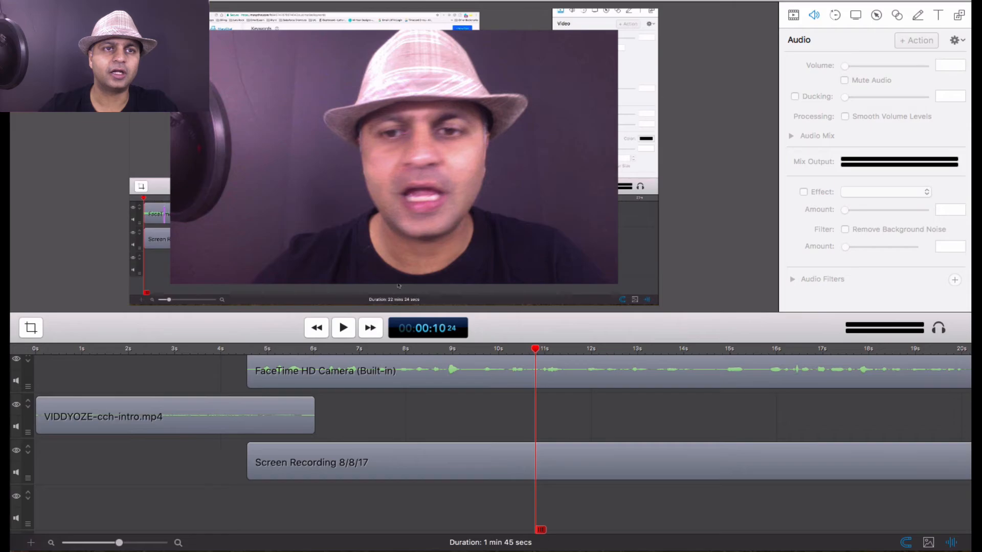
click(118, 1)
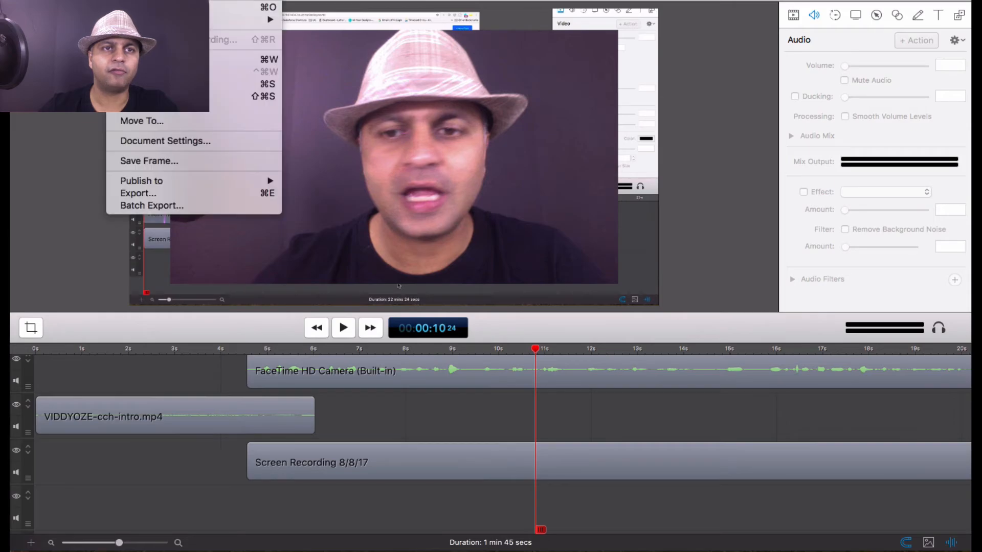
click(174, 195)
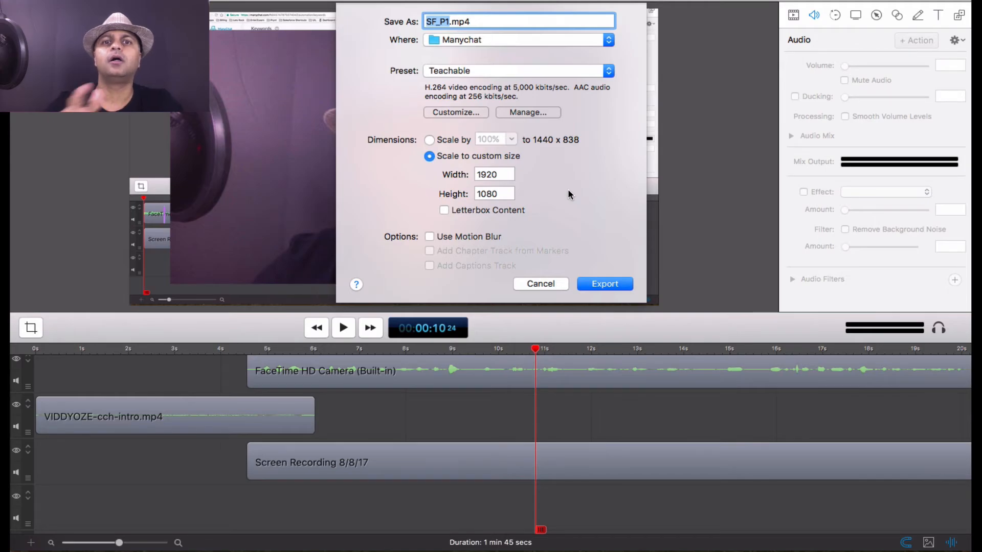
click(523, 68)
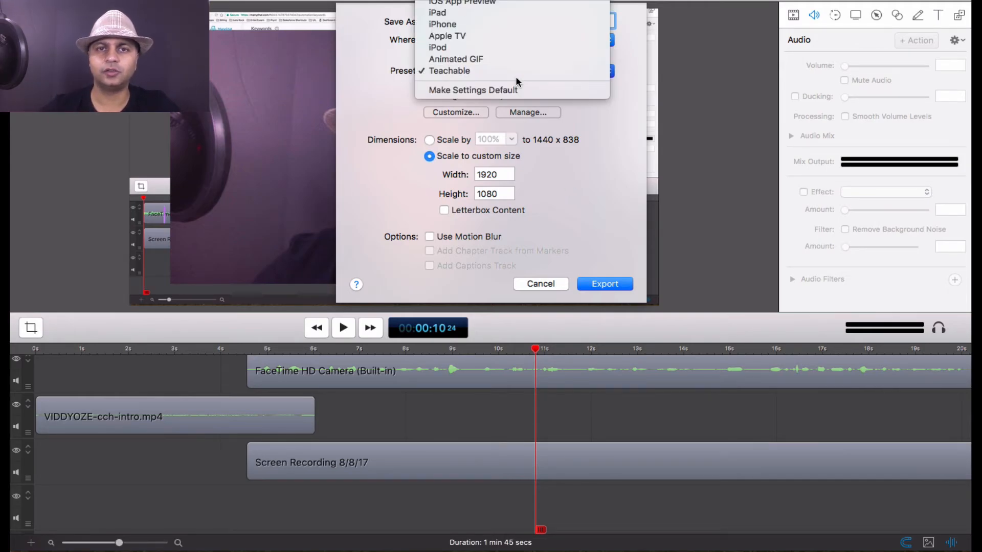
click(603, 211)
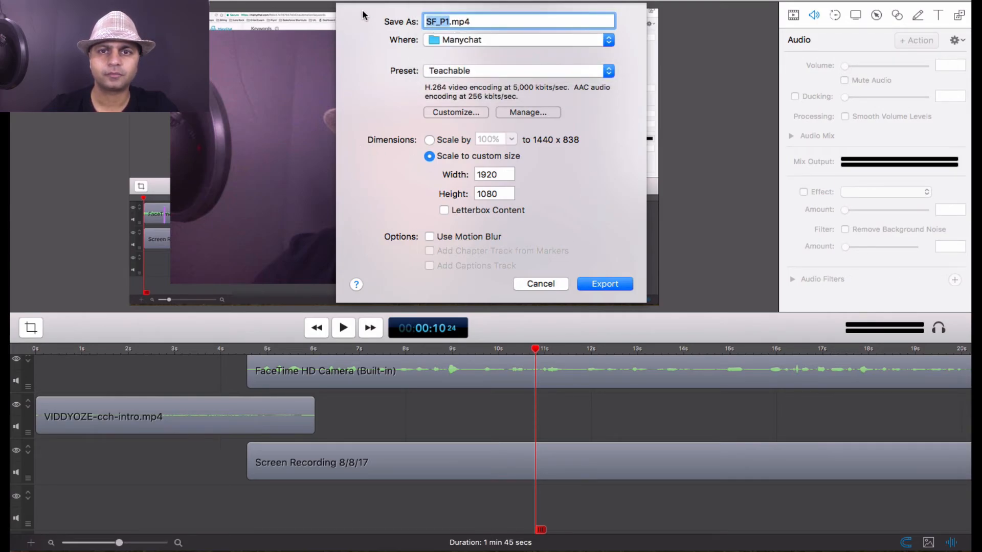
key(Escape)
Open the export settings, choose the Teachable preset, and review and confirm its custom H.264 video and AAC audio encoding settings
click(118, 1)
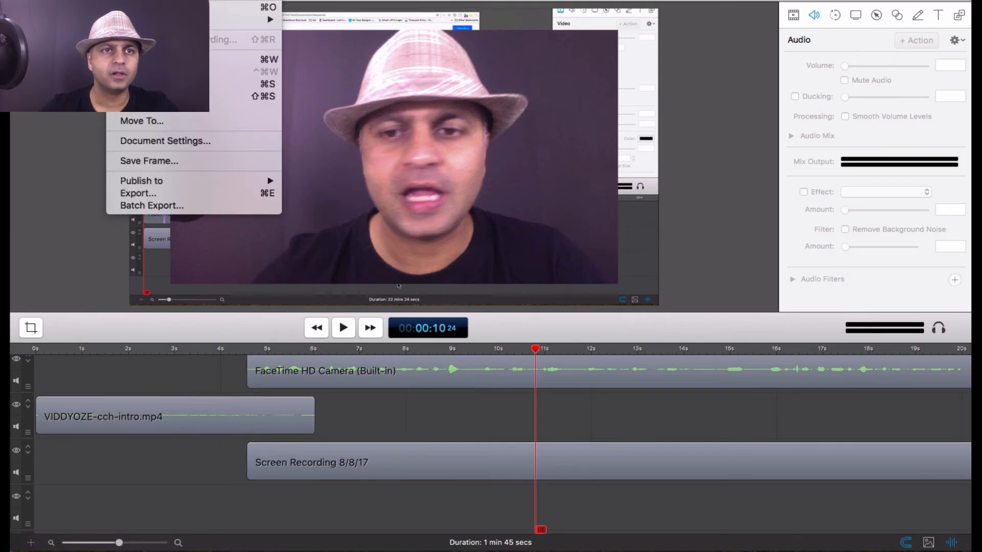
click(163, 194)
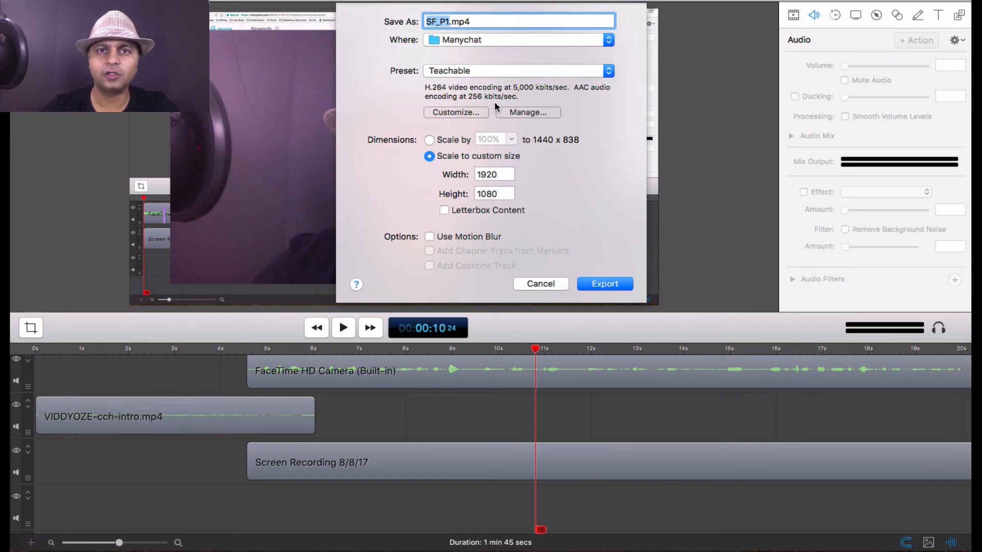
click(526, 71)
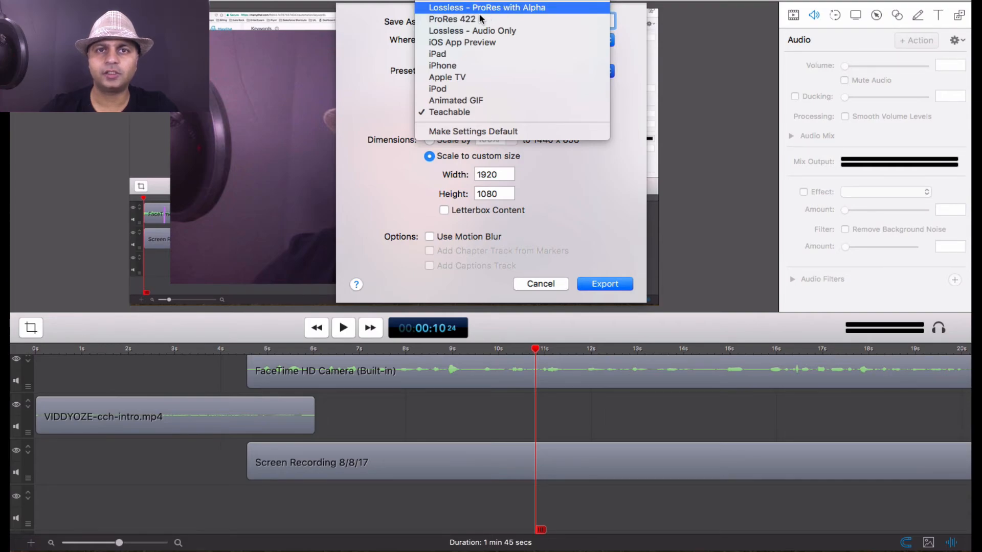
click(473, 109)
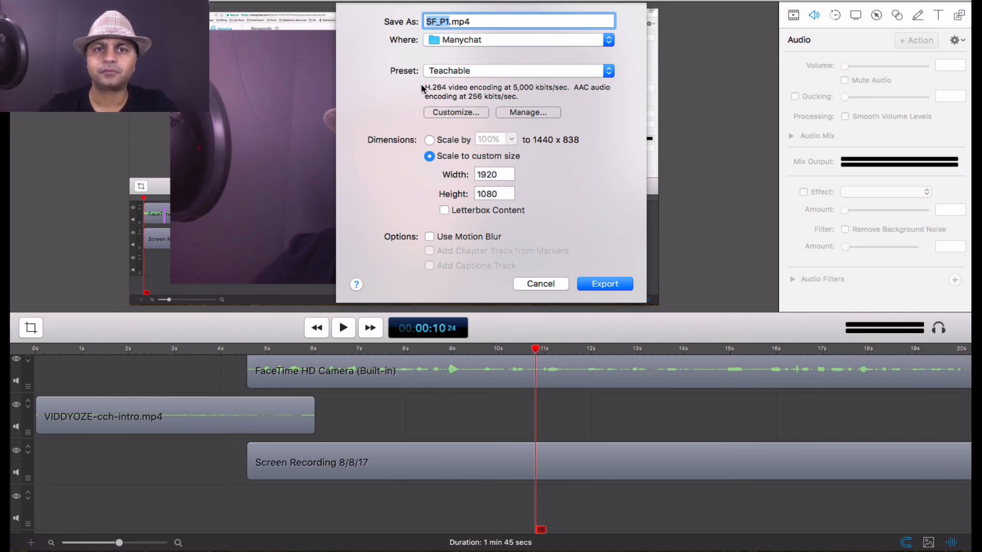
click(463, 113)
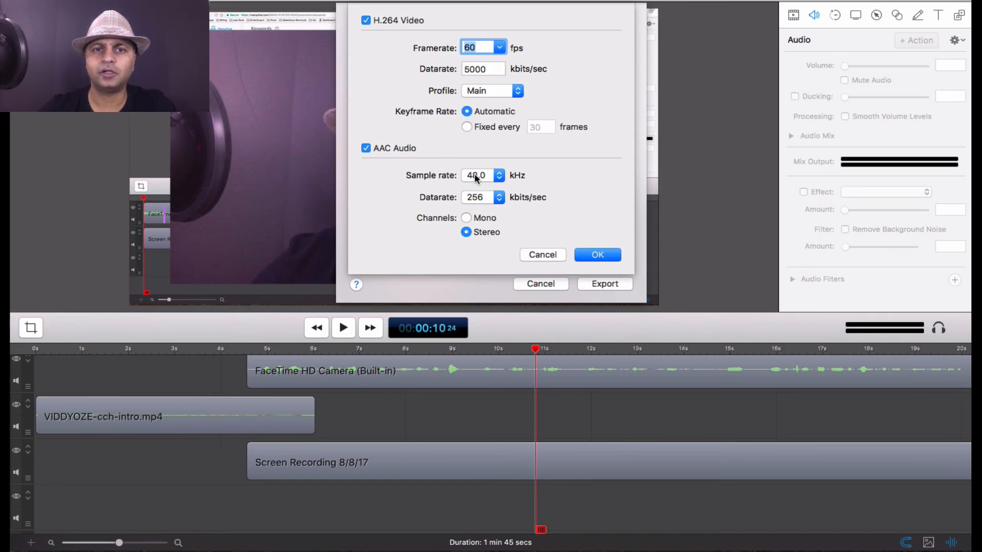
click(580, 255)
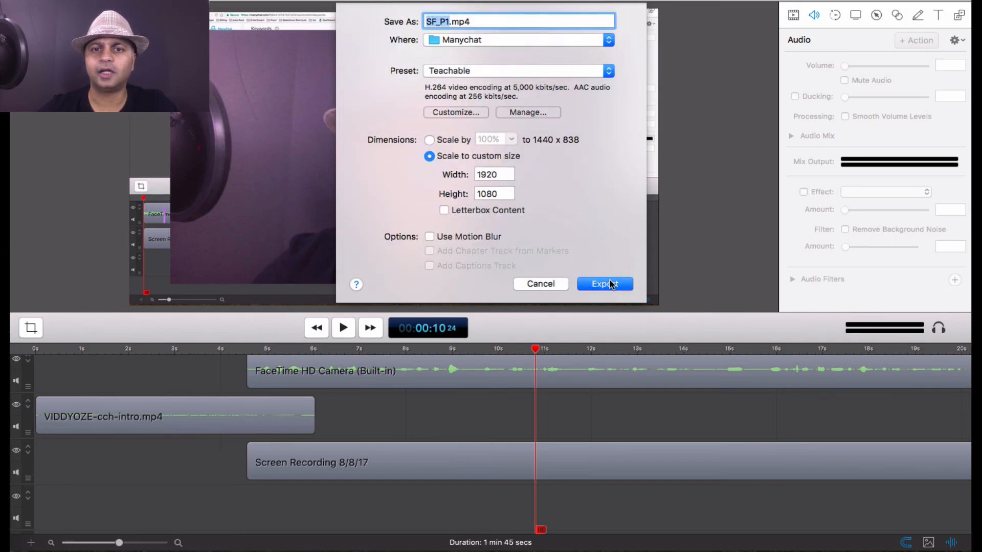